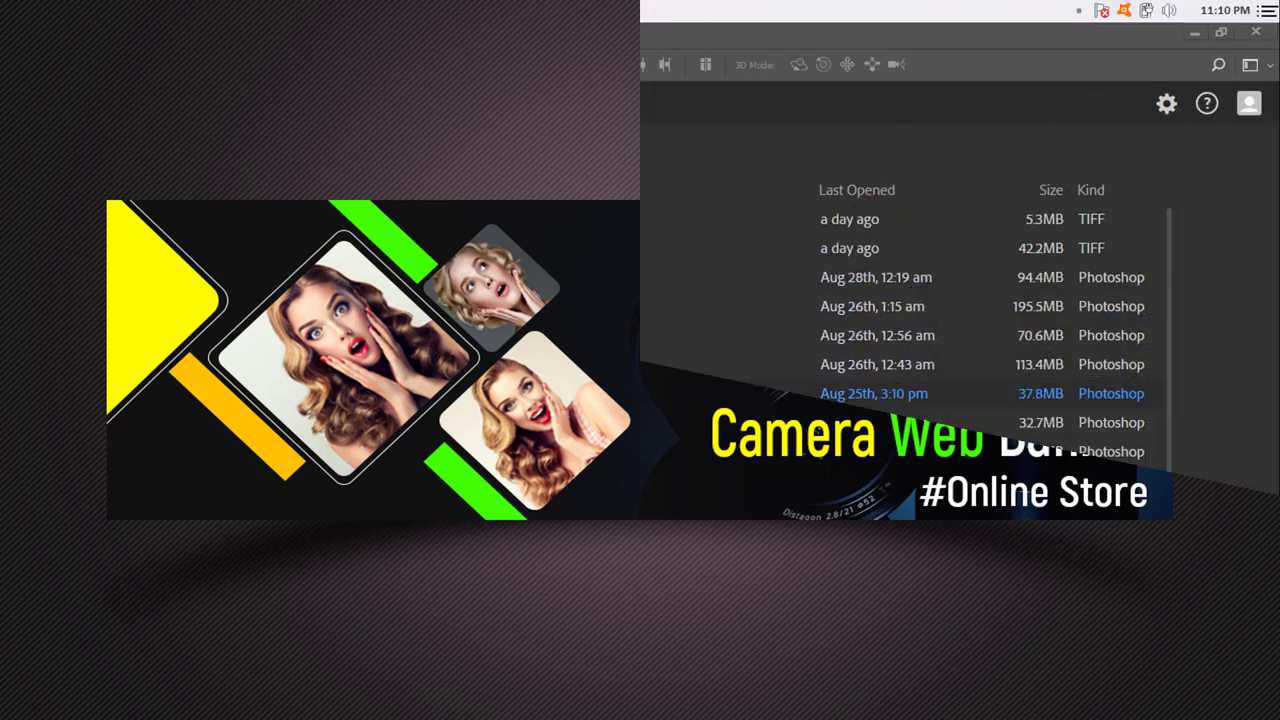
Create a 'Web Banner Design' document: 1000 × 320 px, 300 ppi, RGB, white background.
{"action": "left_click", "coordinate": [223, 280]}
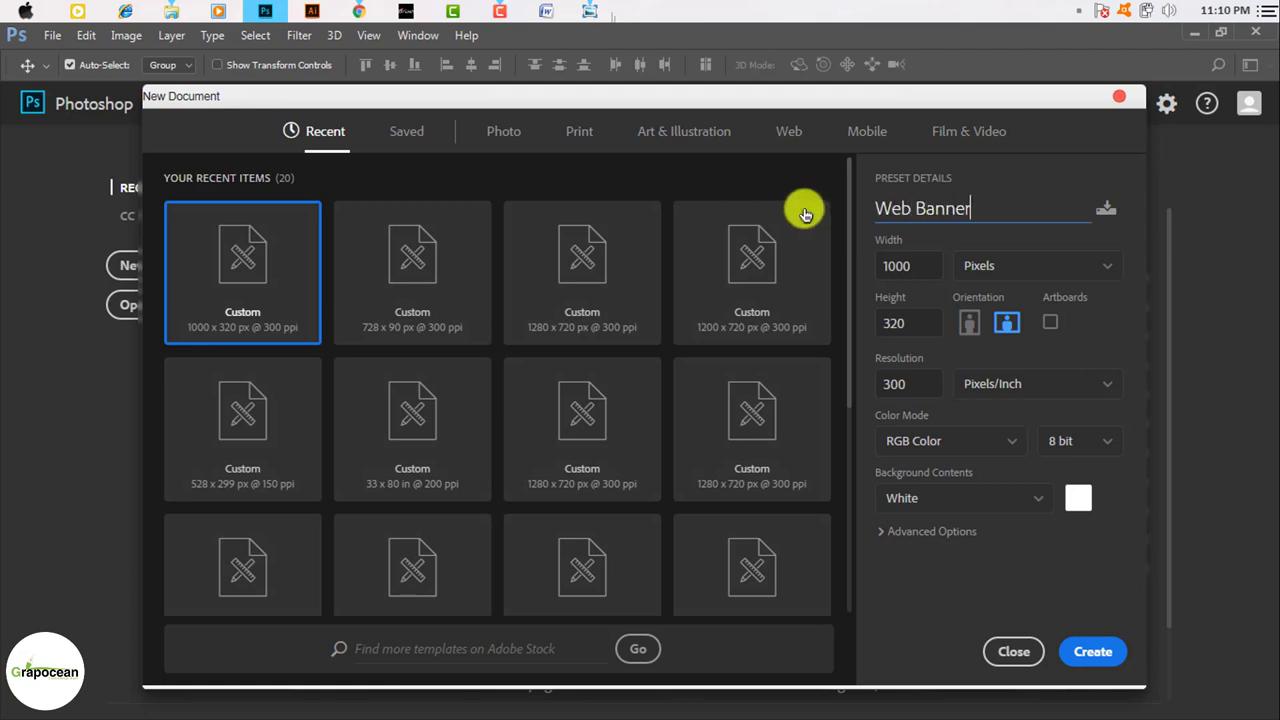
{"action": "type", "text": "Design"}
{"action": "key", "text": "Tab"}
{"action": "key", "text": "Tab"}
{"action": "key", "text": "Tab"}
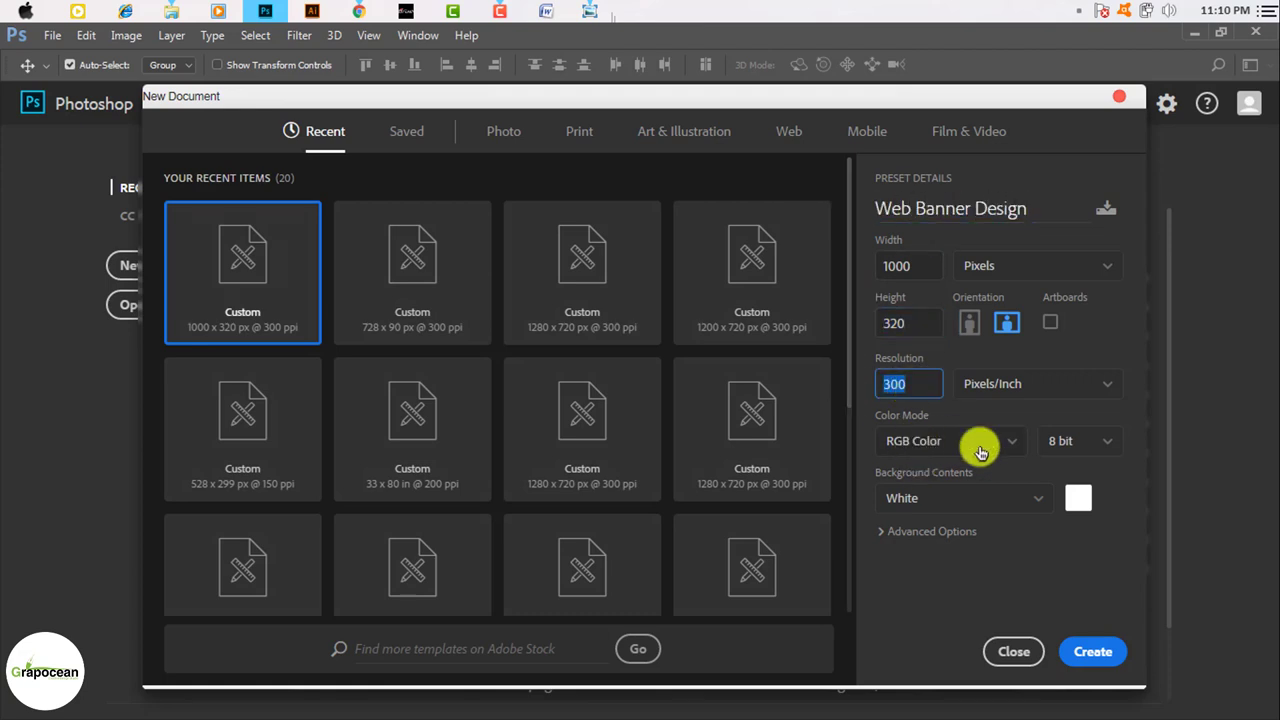
{"action": "left_click", "coordinate": [1093, 654]}
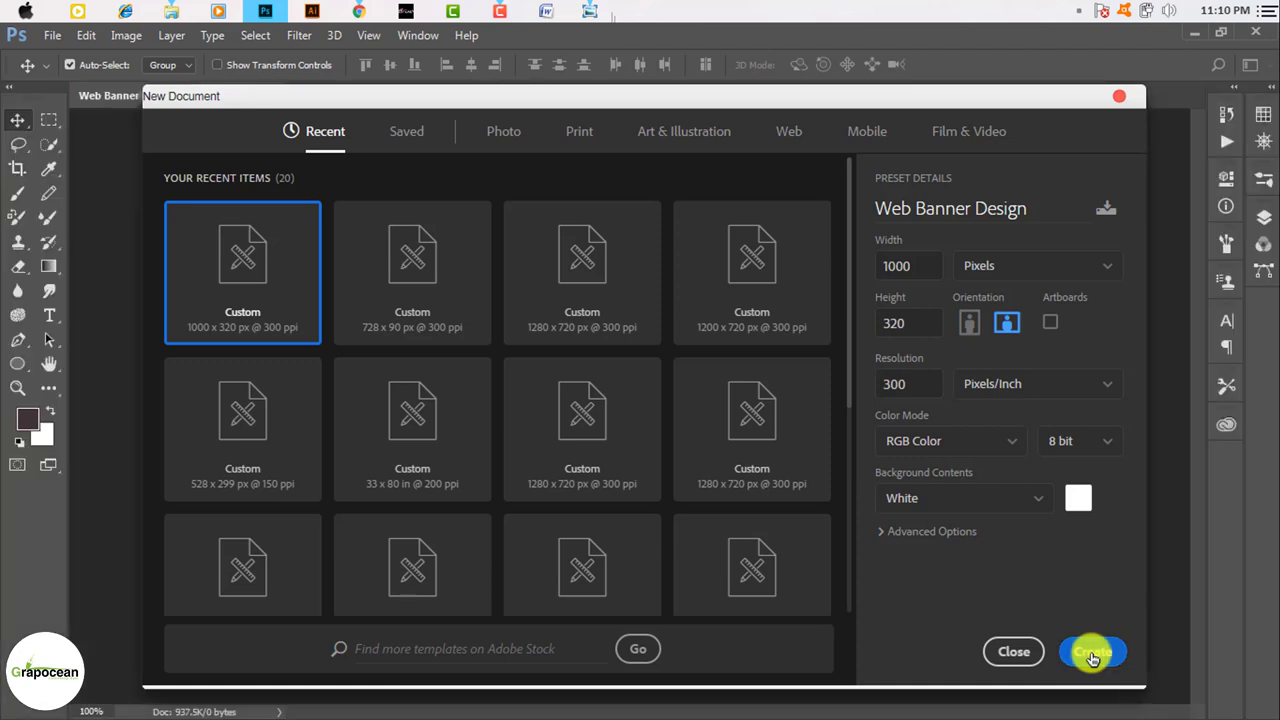
Draw a rectangle shape spanning the whole banner canvas.
{"action": "scroll", "coordinate": [716, 485], "scroll_direction": "up", "scroll_amount": 1}
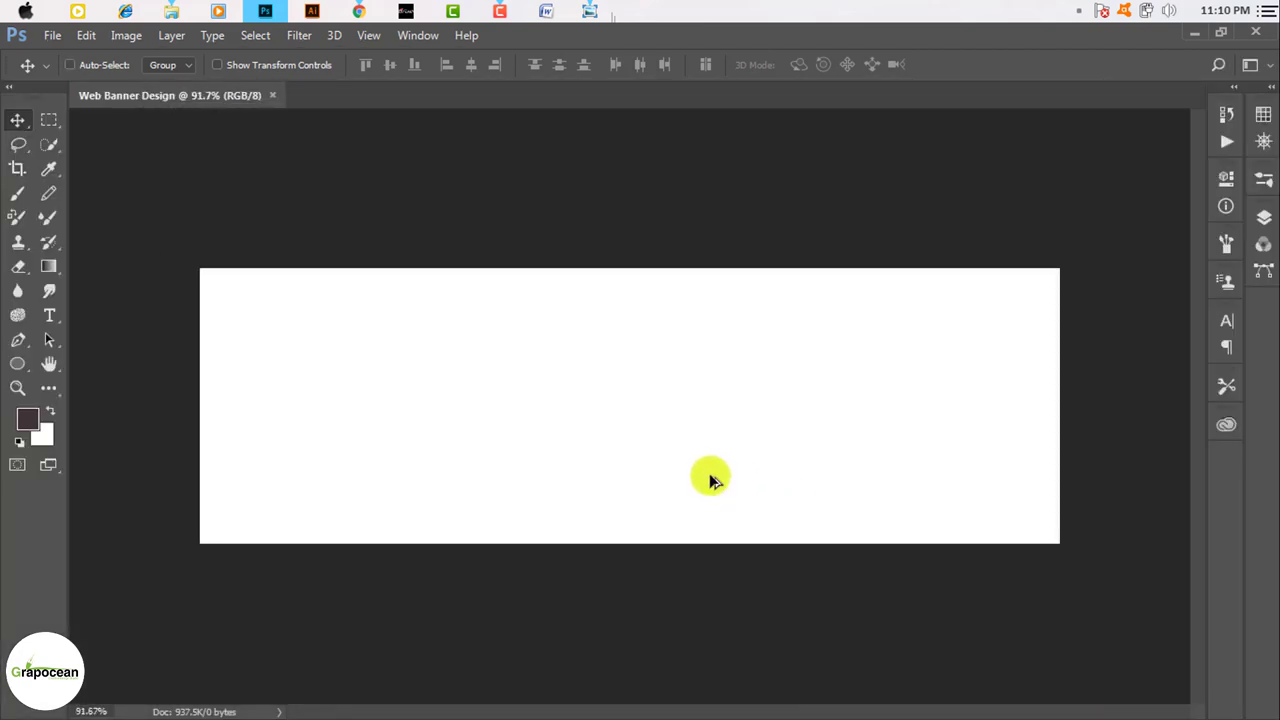
{"action": "scroll", "coordinate": [712, 478], "scroll_direction": "down", "scroll_amount": 2}
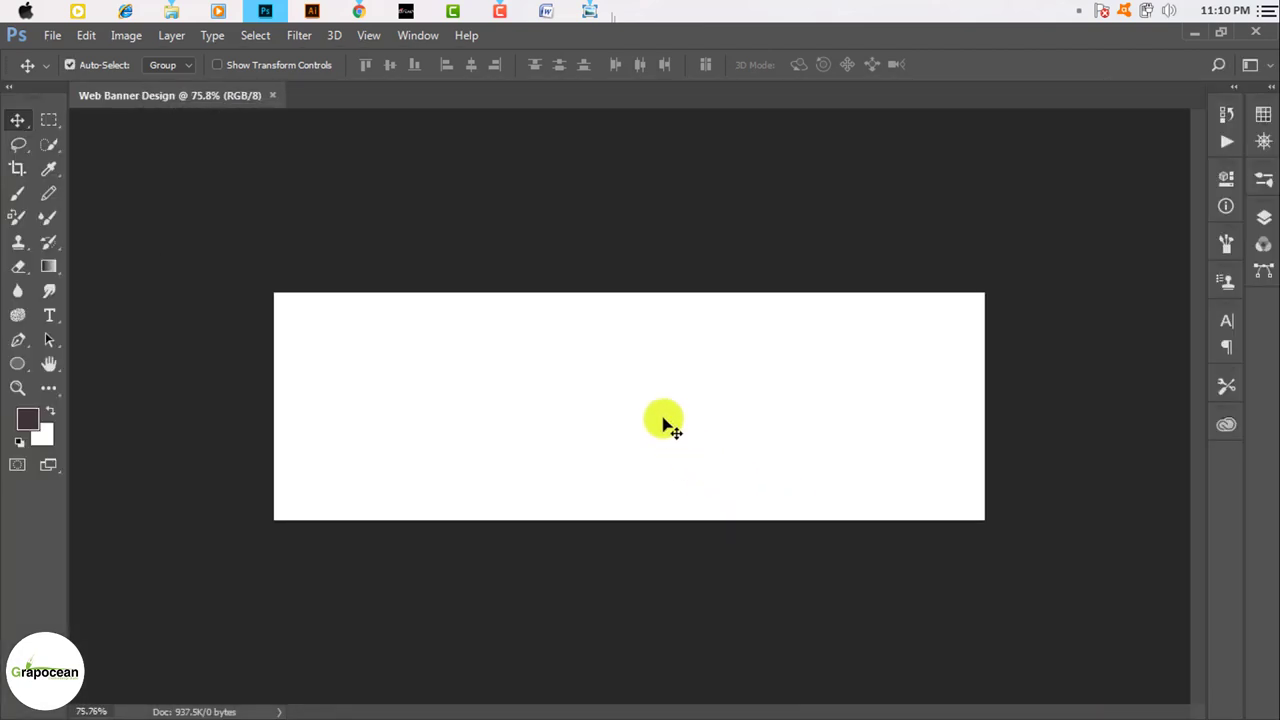
{"action": "scroll", "coordinate": [665, 422], "scroll_direction": "up", "scroll_amount": 1}
{"action": "key", "text": "m"}
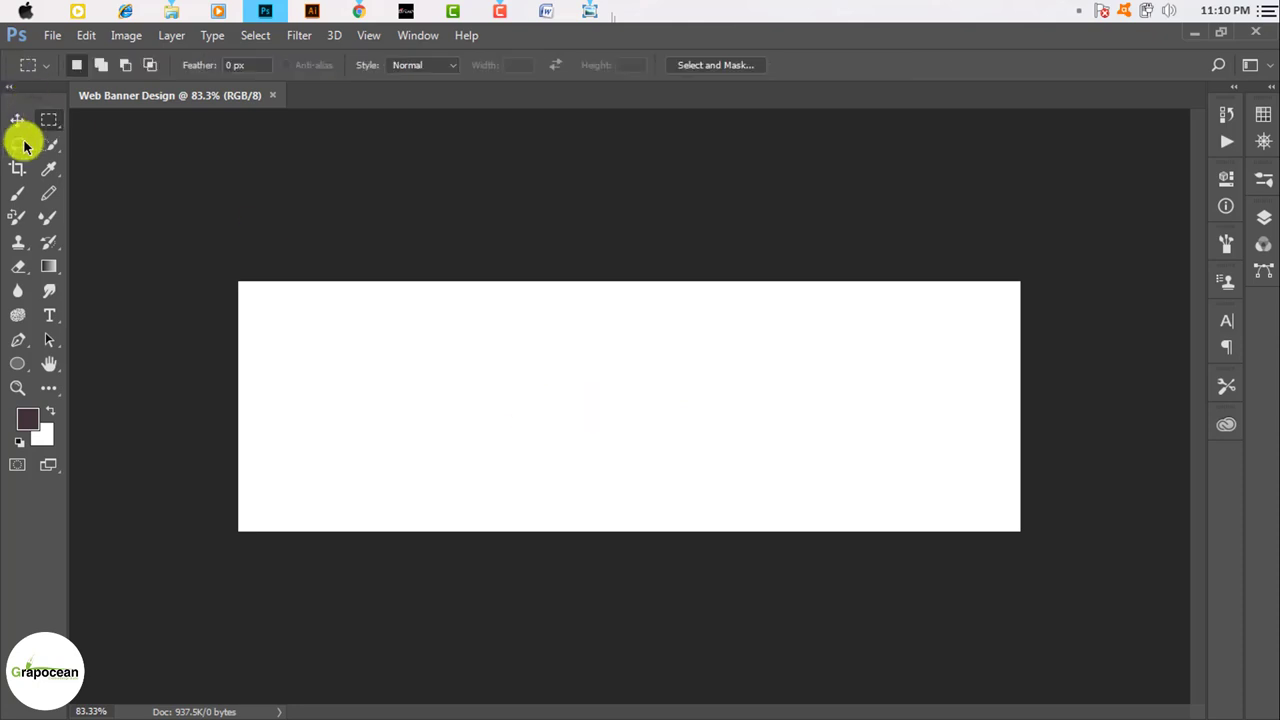
{"action": "key", "text": "c"}
{"action": "key", "text": "v"}
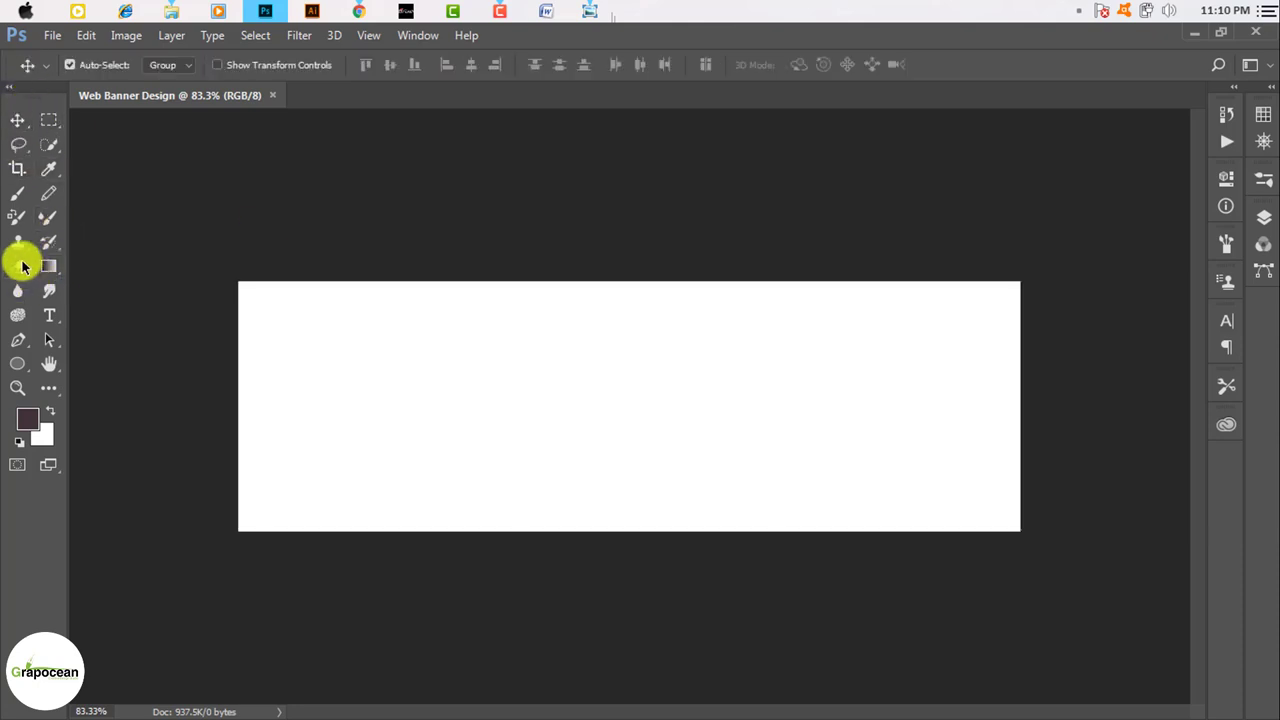
{"action": "left_click", "coordinate": [23, 266]}
{"action": "left_click", "coordinate": [19, 242]}
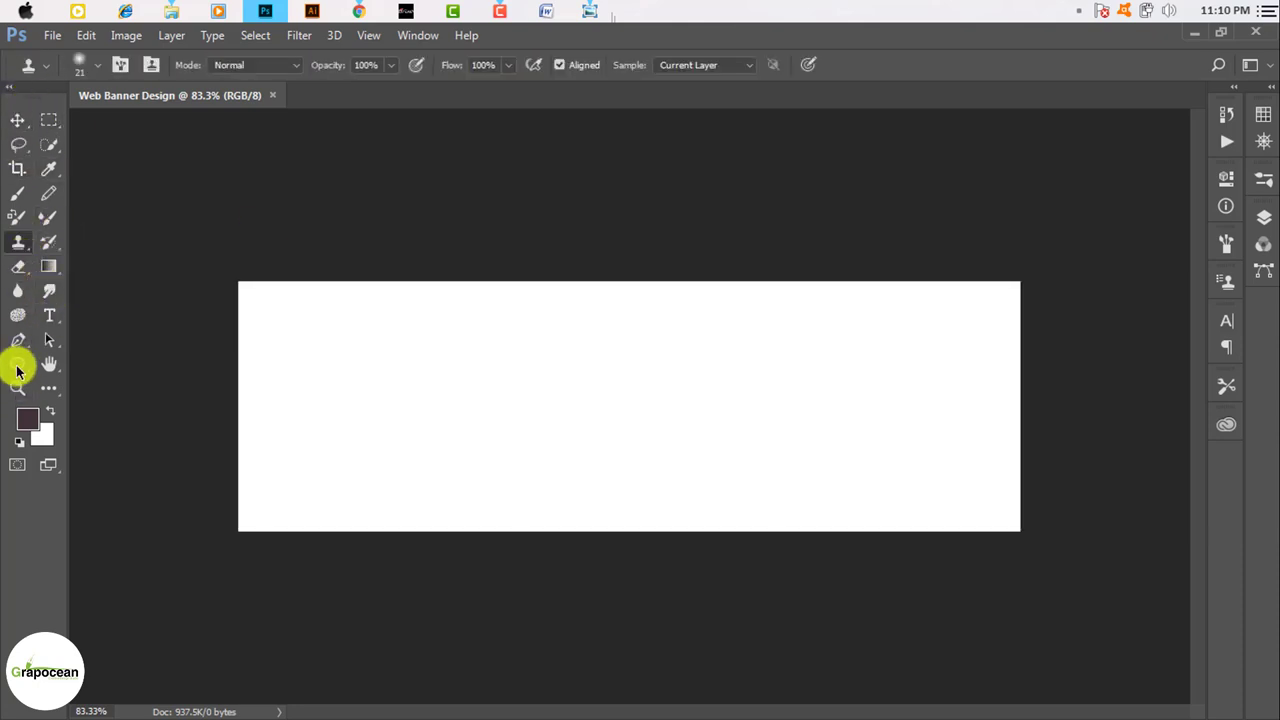
{"action": "left_click", "coordinate": [17, 366]}
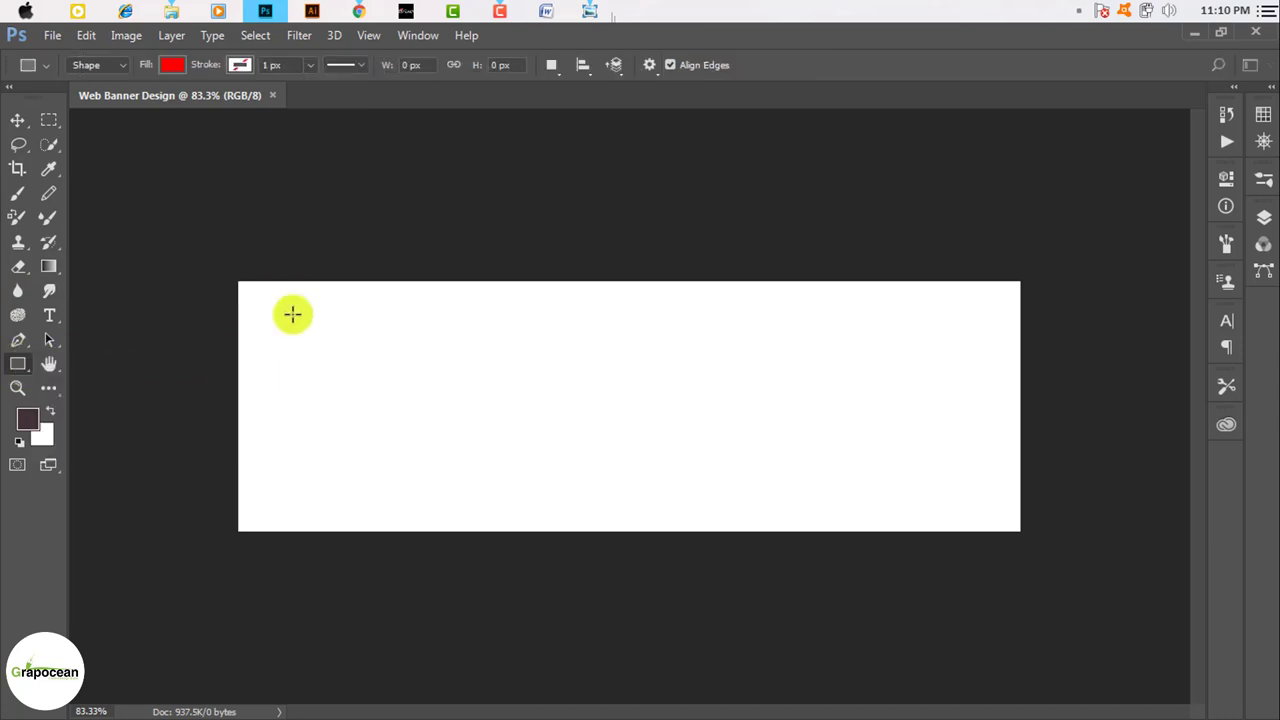
{"action": "left_click_drag", "start_coordinate": [238, 281], "coordinate": [1019, 528]}
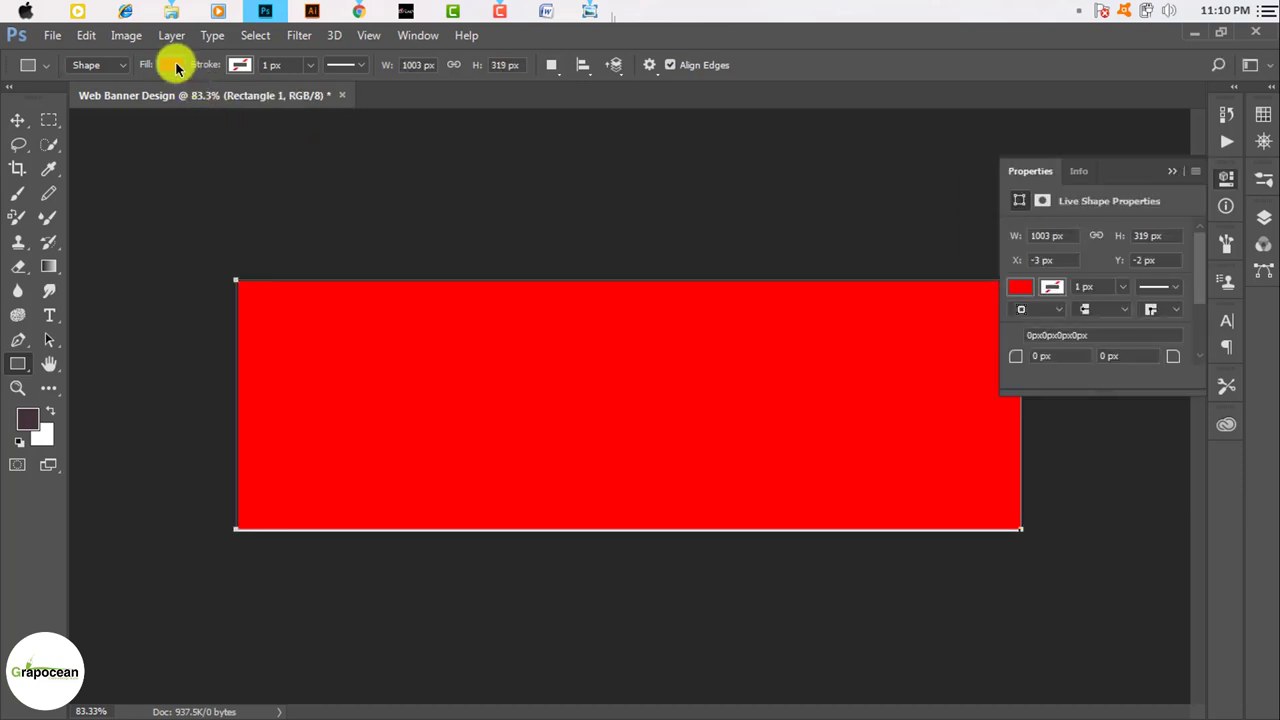
Set the rectangle's fill colour to near-black.
{"action": "left_click", "coordinate": [172, 65]}
{"action": "left_click", "coordinate": [187, 219]}
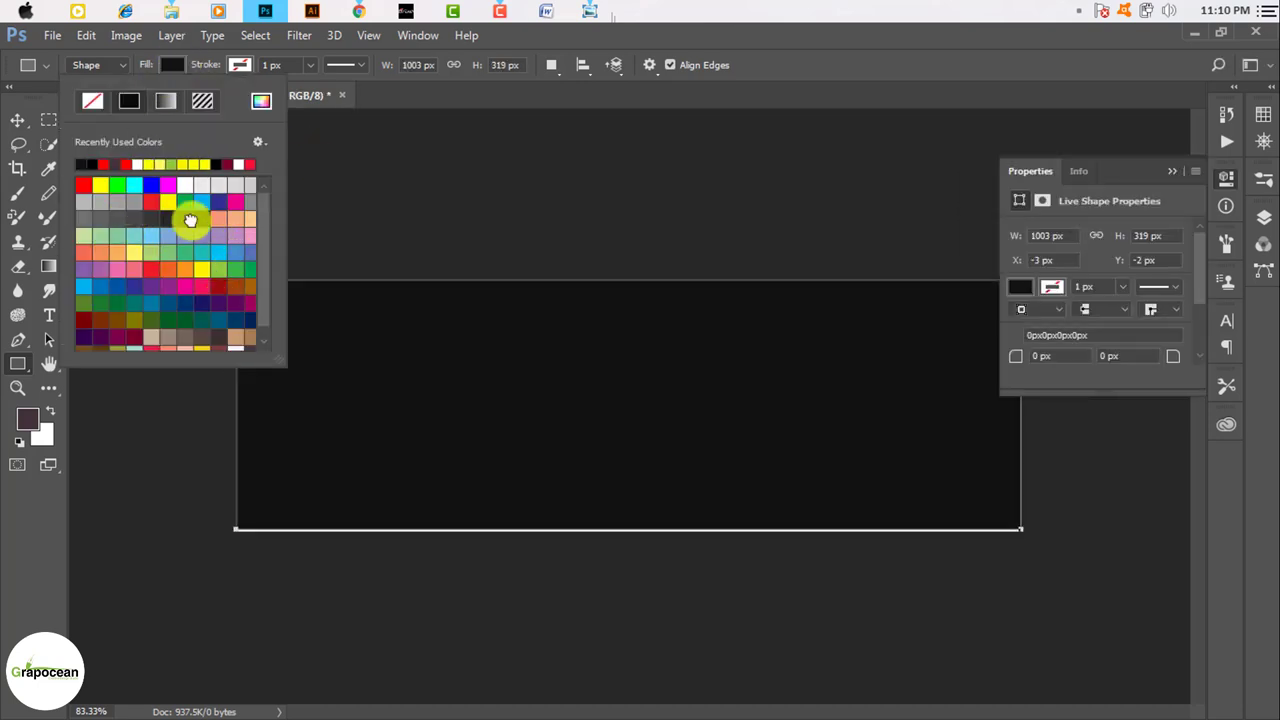
{"action": "left_click", "coordinate": [38, 137]}
{"action": "key", "text": "v"}
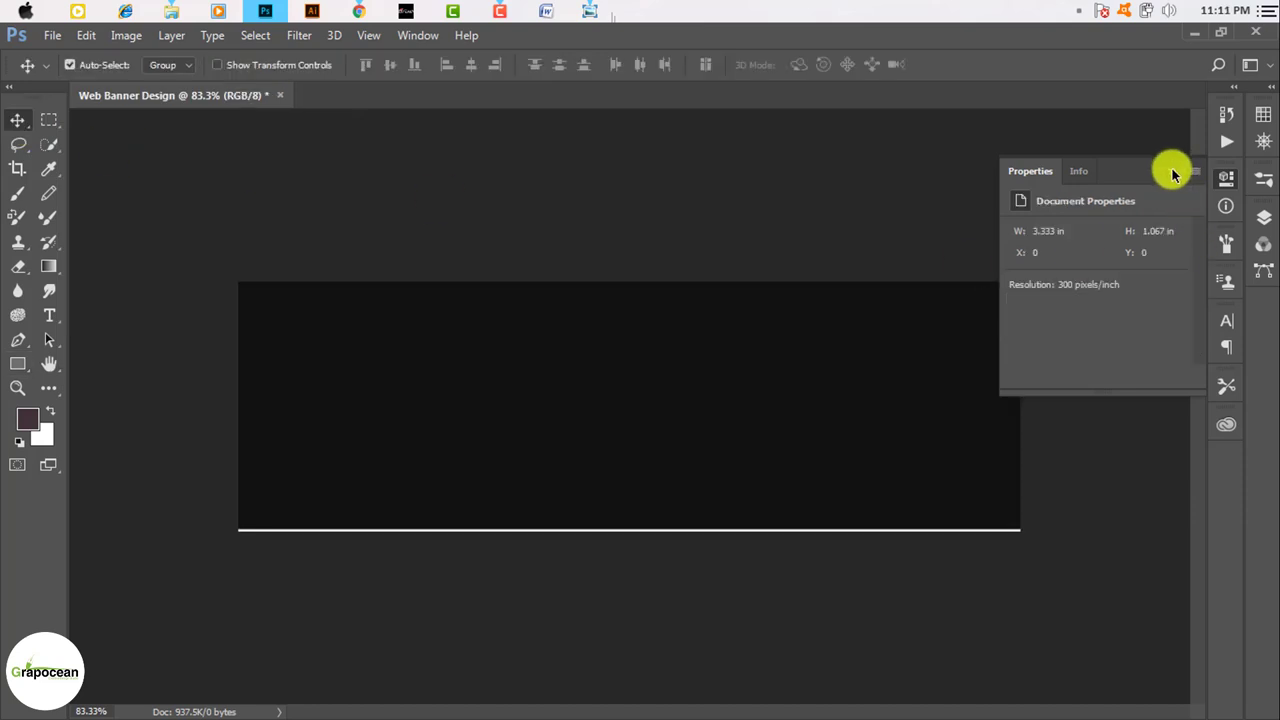
{"action": "left_click", "coordinate": [1172, 171]}
Enlarge the dark rectangle slightly past the canvas corner so it overfills the edges.
{"action": "key", "text": "ctrl+0"}
{"action": "key", "text": "ctrl+t"}
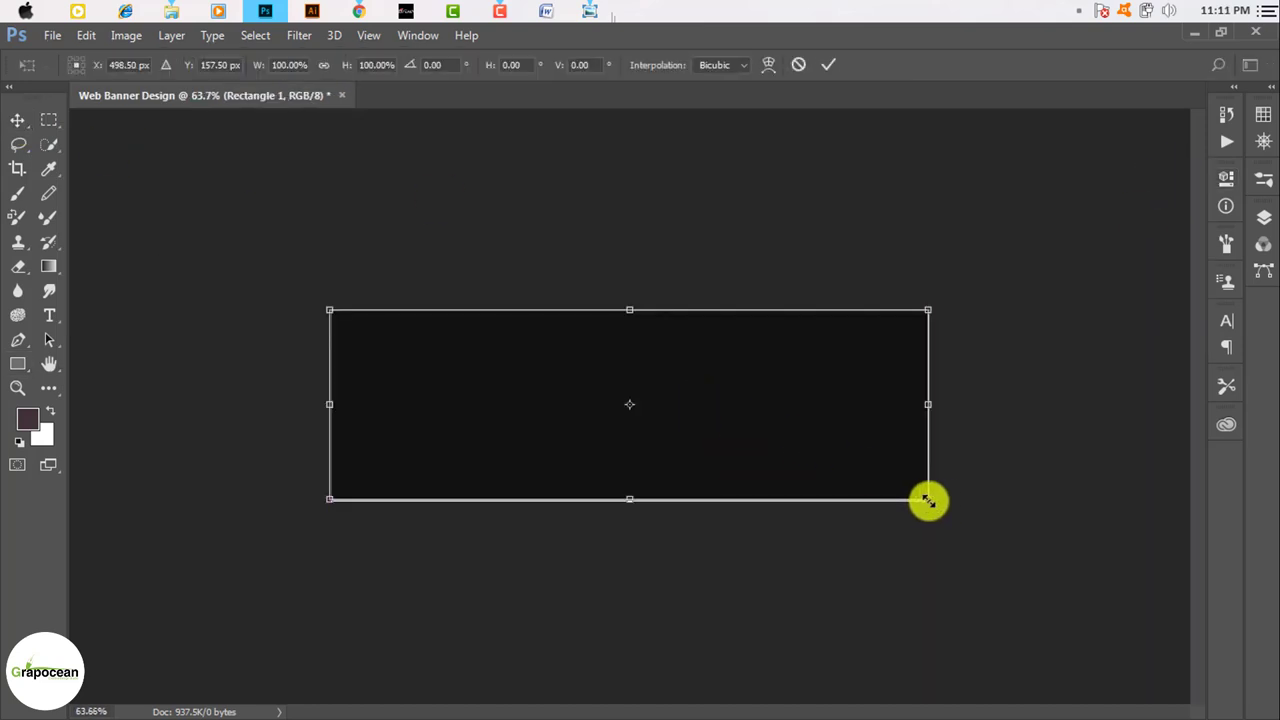
{"action": "left_click_drag", "start_coordinate": [928, 500], "coordinate": [943, 509]}
{"action": "left_click", "coordinate": [828, 64]}
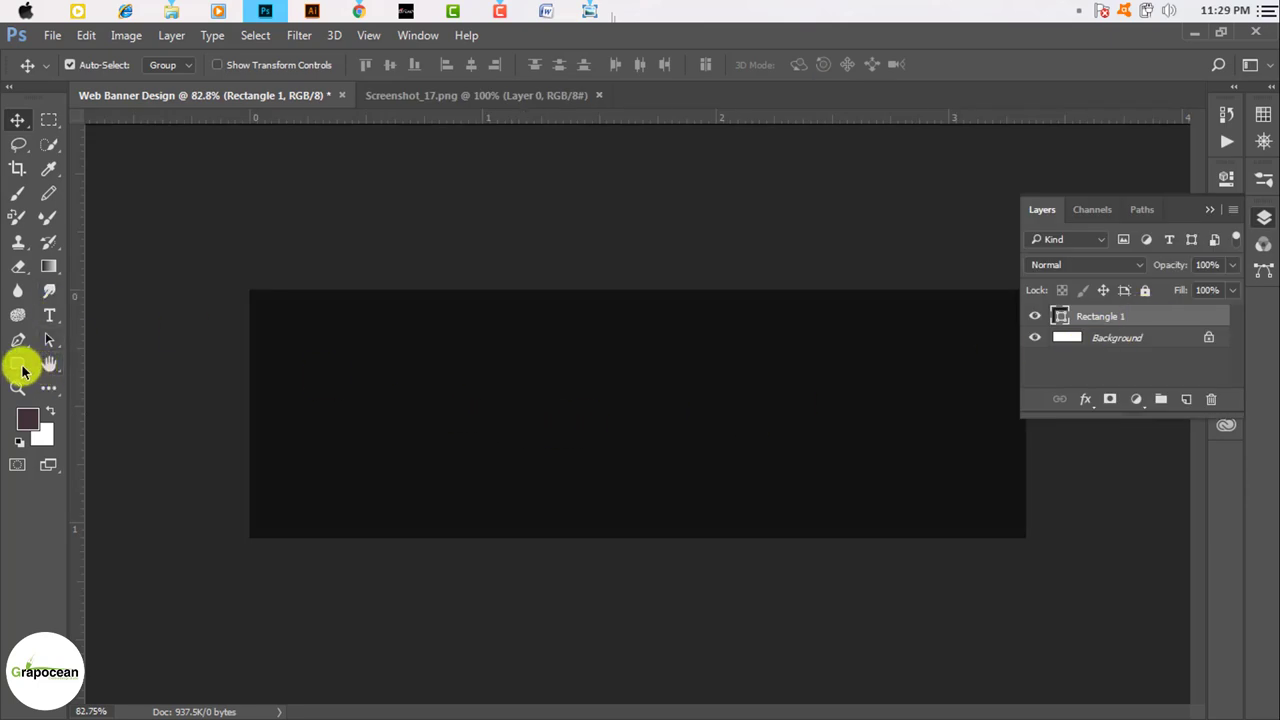
Draw a red rounded square on the banner's left side.
{"action": "left_click", "coordinate": [22, 368]}
{"action": "left_click", "coordinate": [104, 384]}
{"action": "left_click", "coordinate": [1186, 399]}
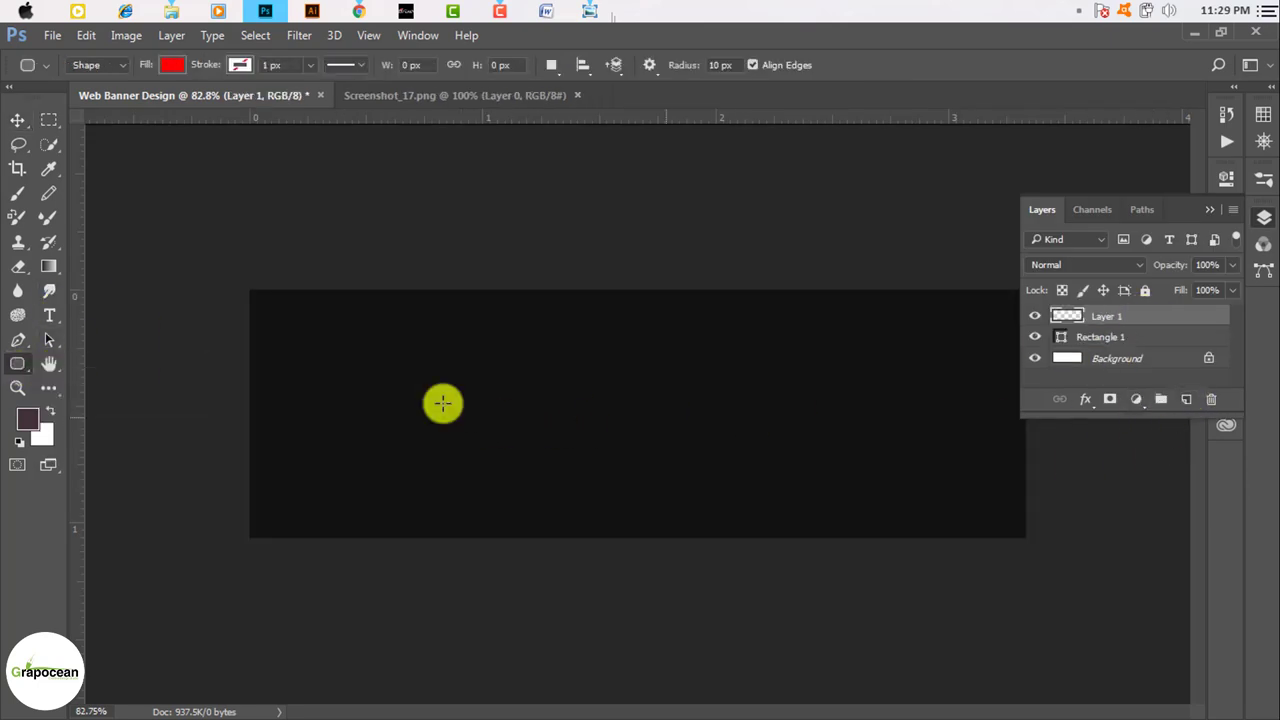
{"action": "mouse_move", "coordinate": [357, 349]}
{"action": "left_mouse_down"}
{"action": "mouse_move", "coordinate": [478, 434]}
{"action": "mouse_move", "coordinate": [489, 481]}
{"action": "left_mouse_up"}
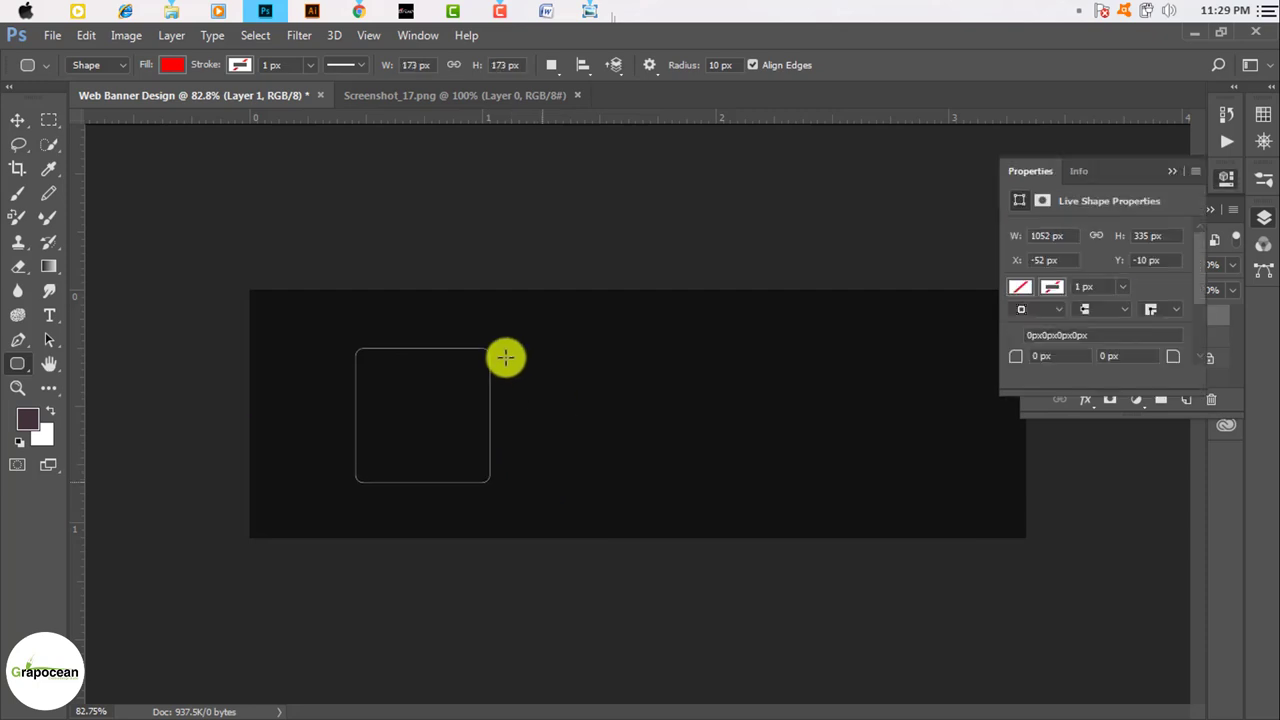
{"action": "key", "text": "v"}
{"action": "left_click_drag", "start_coordinate": [449, 429], "coordinate": [507, 424]}
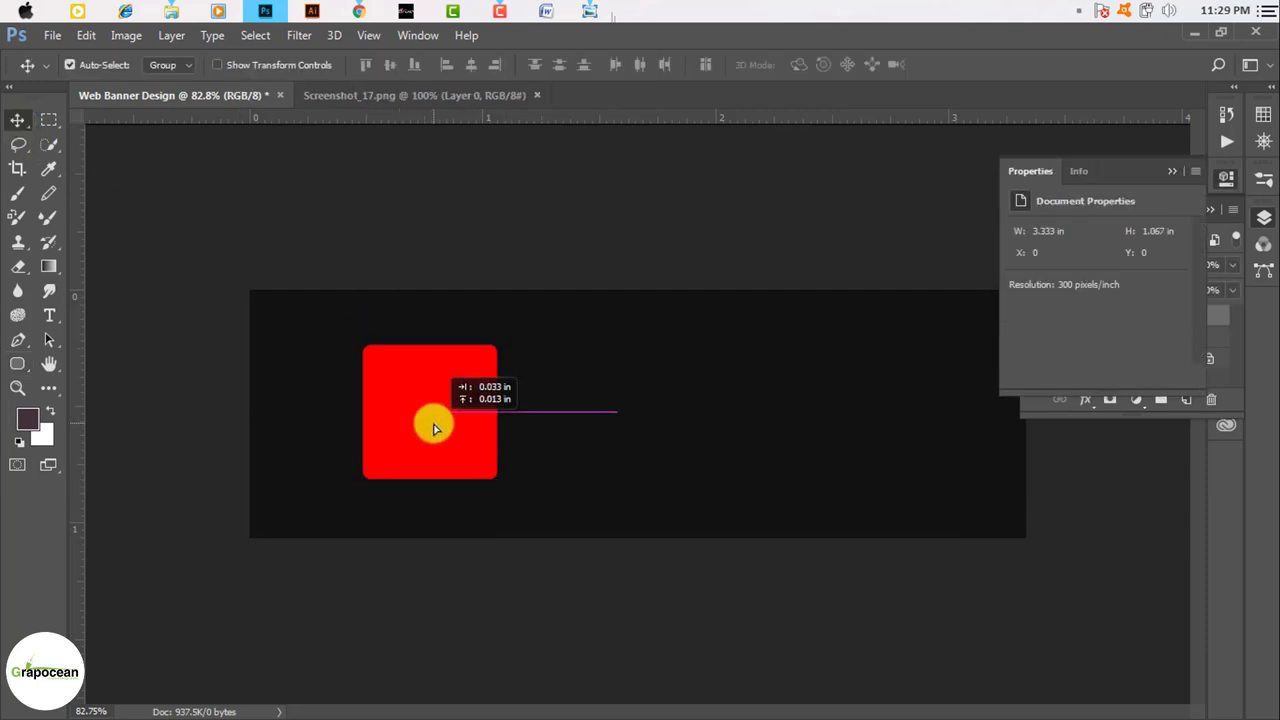
Rotate the red rounded square 45° into a diamond.
{"action": "key", "text": "ctrl+t"}
{"action": "left_click_drag", "start_coordinate": [507, 340], "coordinate": [598, 443]}
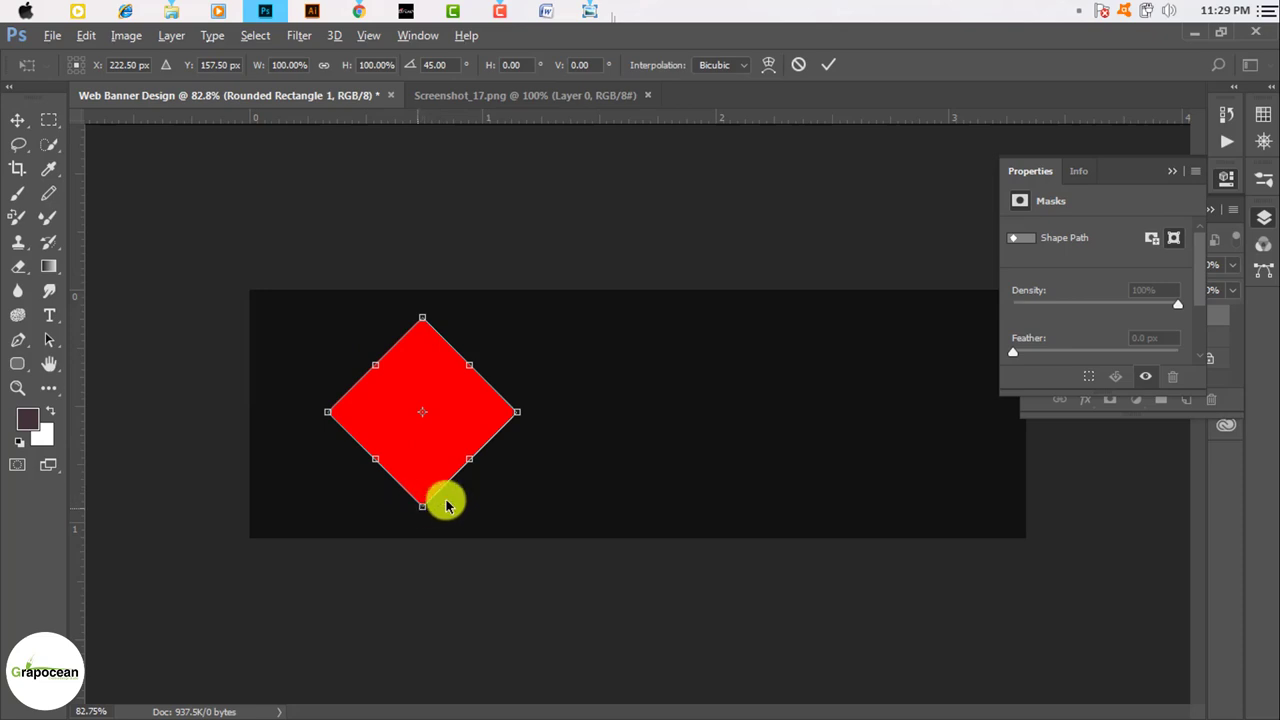
{"action": "left_click", "coordinate": [16, 129]}
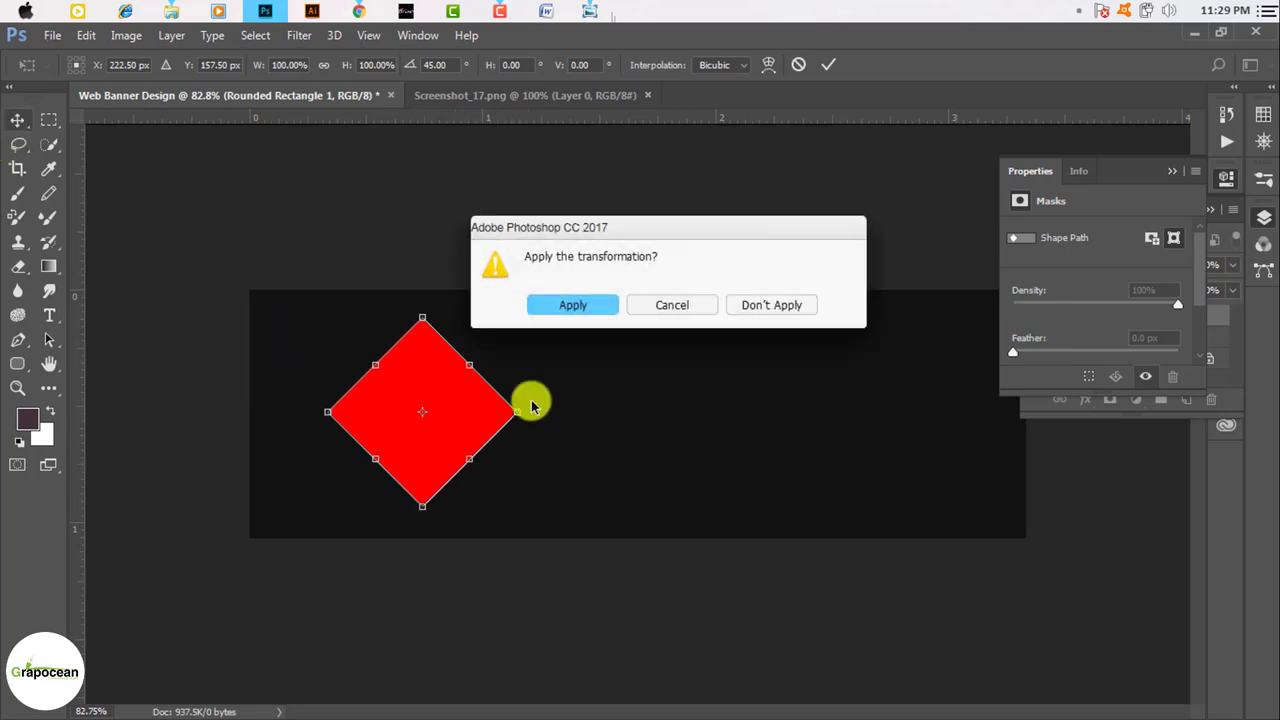
{"action": "left_click", "coordinate": [582, 305]}
Enlarge the diamond about 116% and reposition it on the left.
{"action": "key", "text": "ctrl+t"}
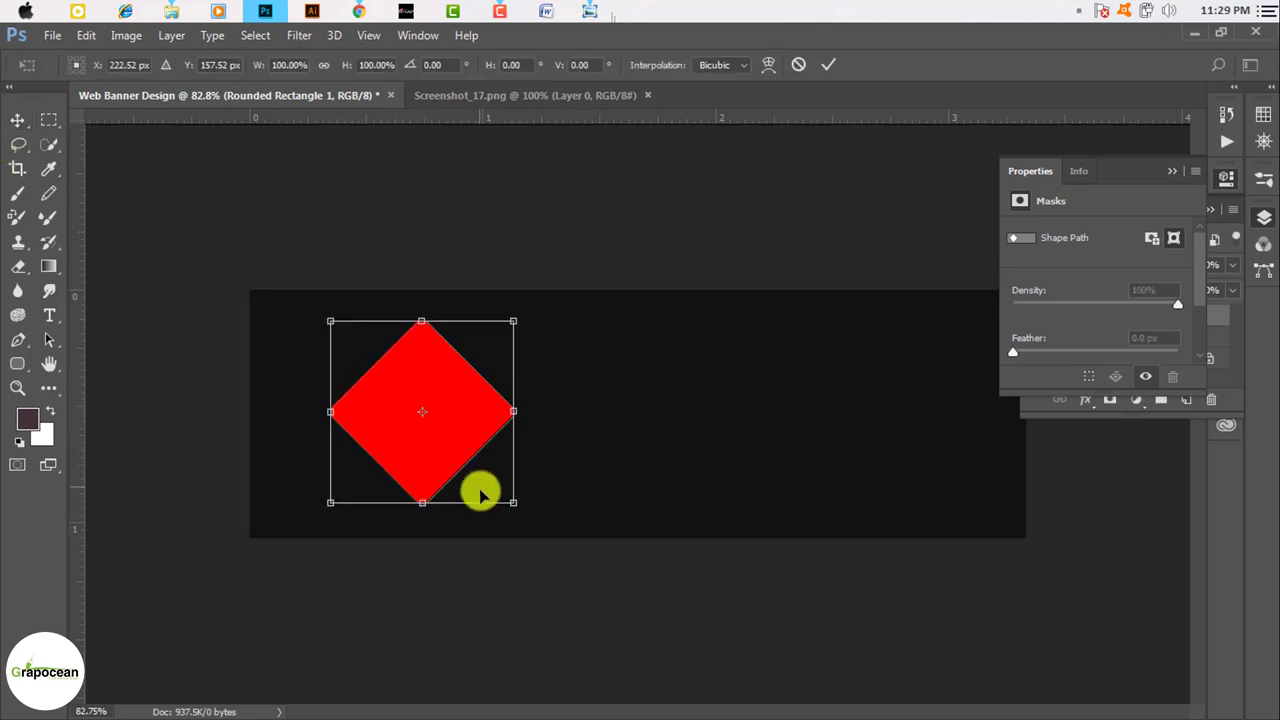
{"action": "mouse_move", "coordinate": [517, 505]}
{"action": "left_mouse_down"}
{"action": "mouse_move", "coordinate": [549, 529]}
{"action": "mouse_move", "coordinate": [584, 474]}
{"action": "mouse_move", "coordinate": [466, 531]}
{"action": "mouse_move", "coordinate": [521, 524]}
{"action": "mouse_move", "coordinate": [551, 491]}
{"action": "mouse_move", "coordinate": [525, 518]}
{"action": "left_mouse_up"}
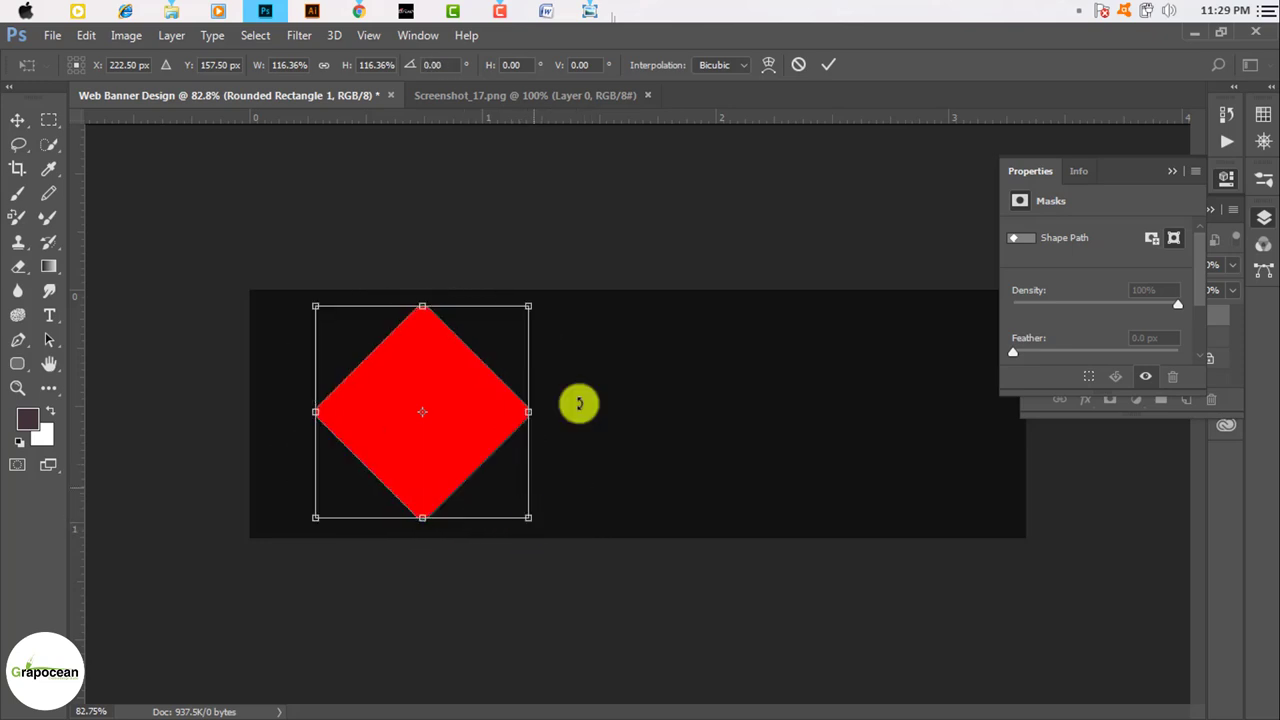
{"action": "left_click", "coordinate": [826, 65]}
{"action": "left_click_drag", "start_coordinate": [423, 428], "coordinate": [503, 443]}
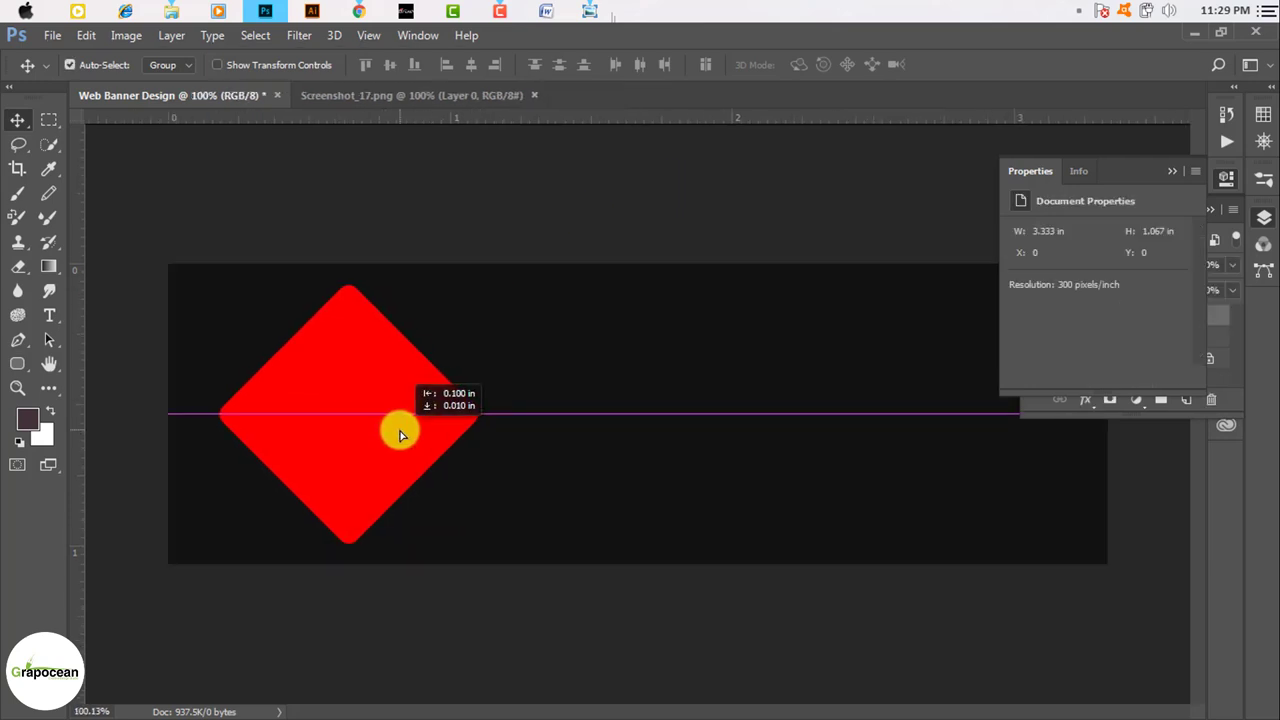
{"action": "left_click_drag", "start_coordinate": [434, 423], "coordinate": [458, 423]}
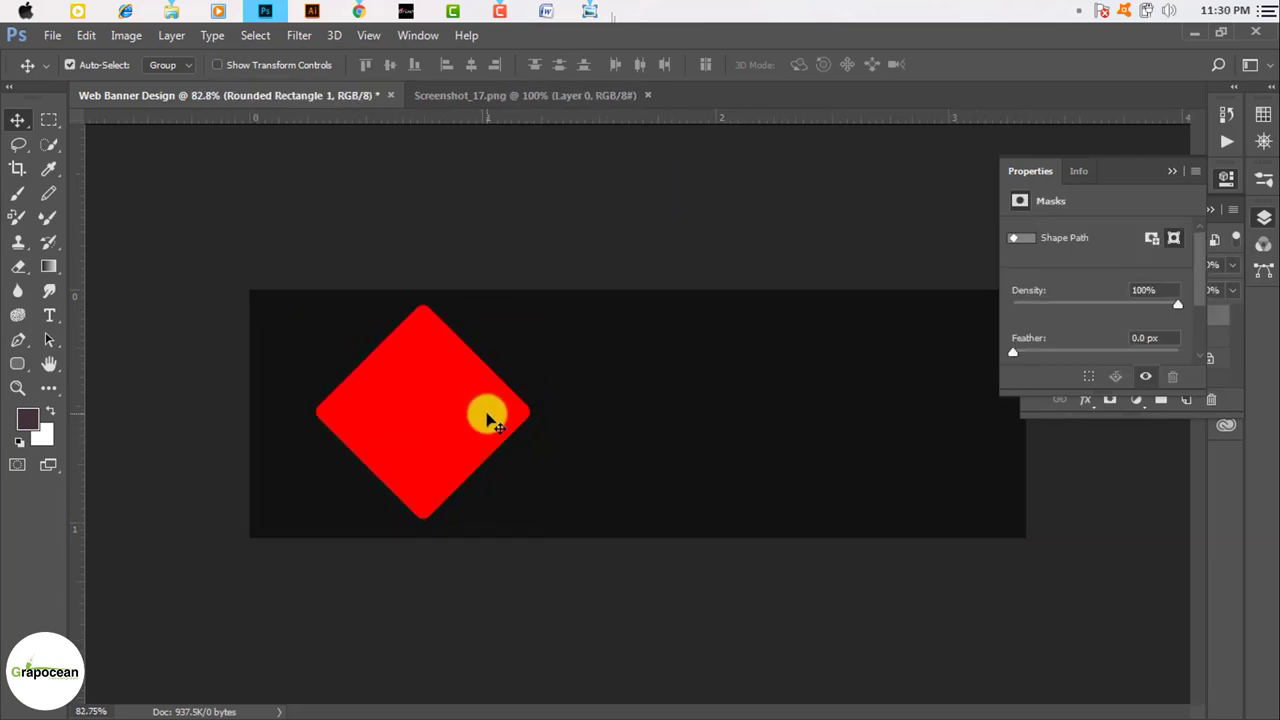
Bring the Screenshot_17 photo into the banner, rotate it -45°, and place it beneath the diamond.
{"action": "key", "text": "ctrl+o"}
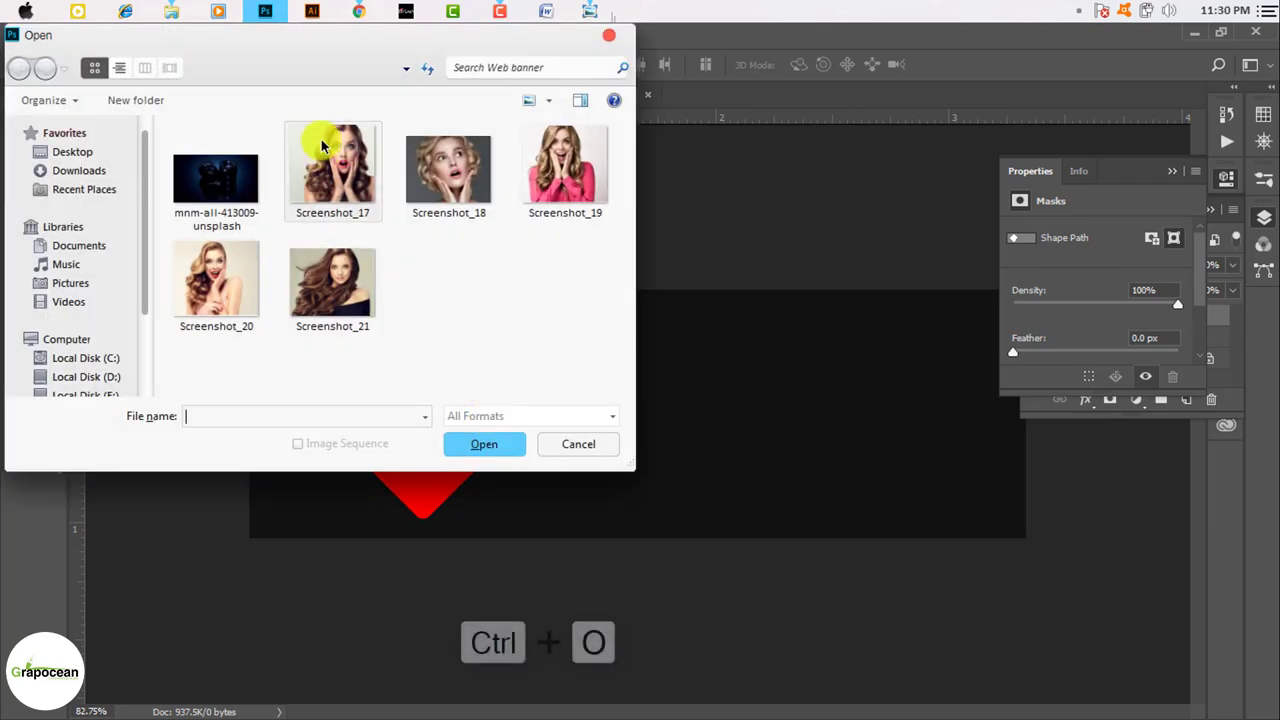
{"action": "left_click", "coordinate": [485, 444]}
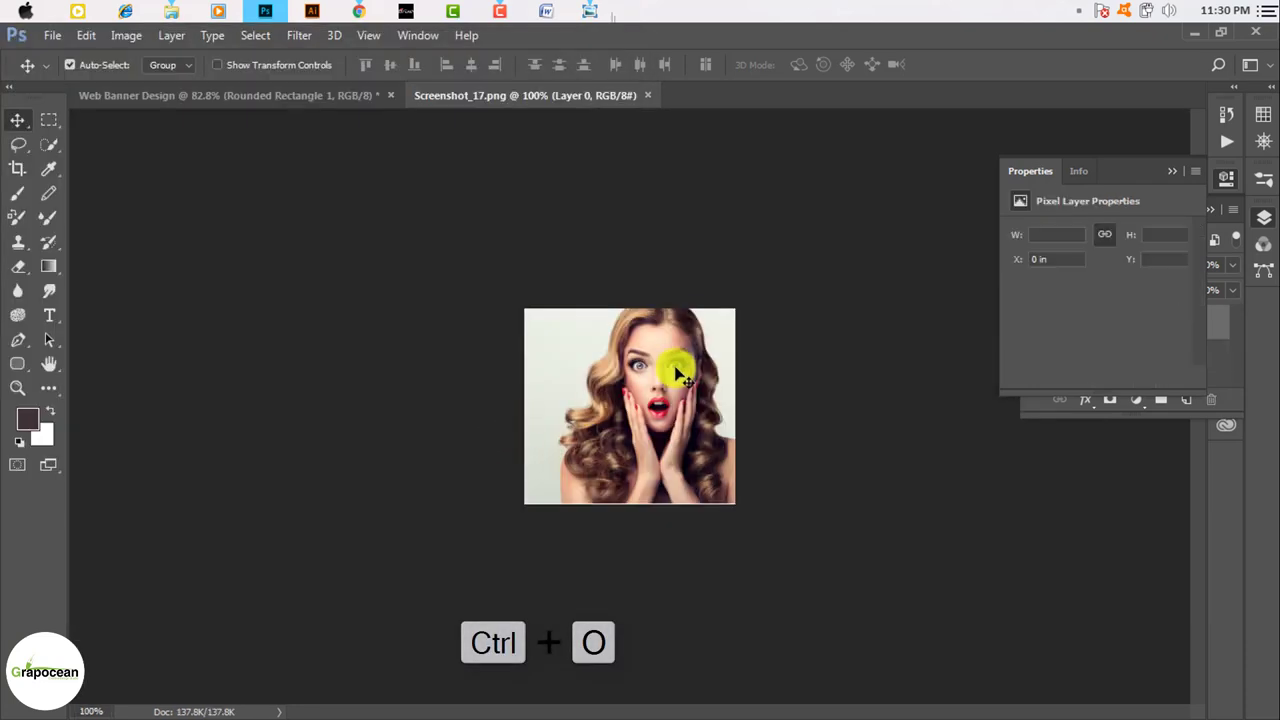
{"action": "mouse_move", "coordinate": [677, 363]}
{"action": "left_mouse_down"}
{"action": "mouse_move", "coordinate": [285, 100]}
{"action": "mouse_move", "coordinate": [449, 414]}
{"action": "left_mouse_up"}
{"action": "key", "text": "ctrl+t"}
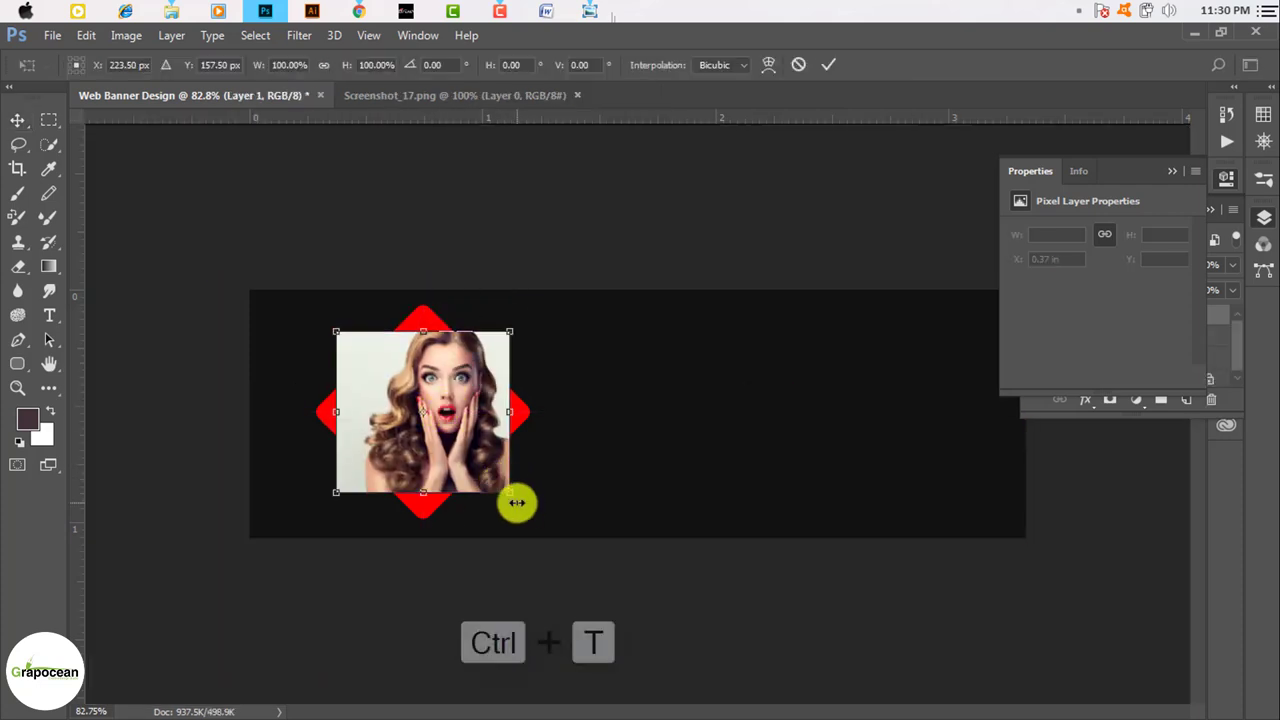
{"action": "left_click_drag", "start_coordinate": [536, 505], "coordinate": [543, 403]}
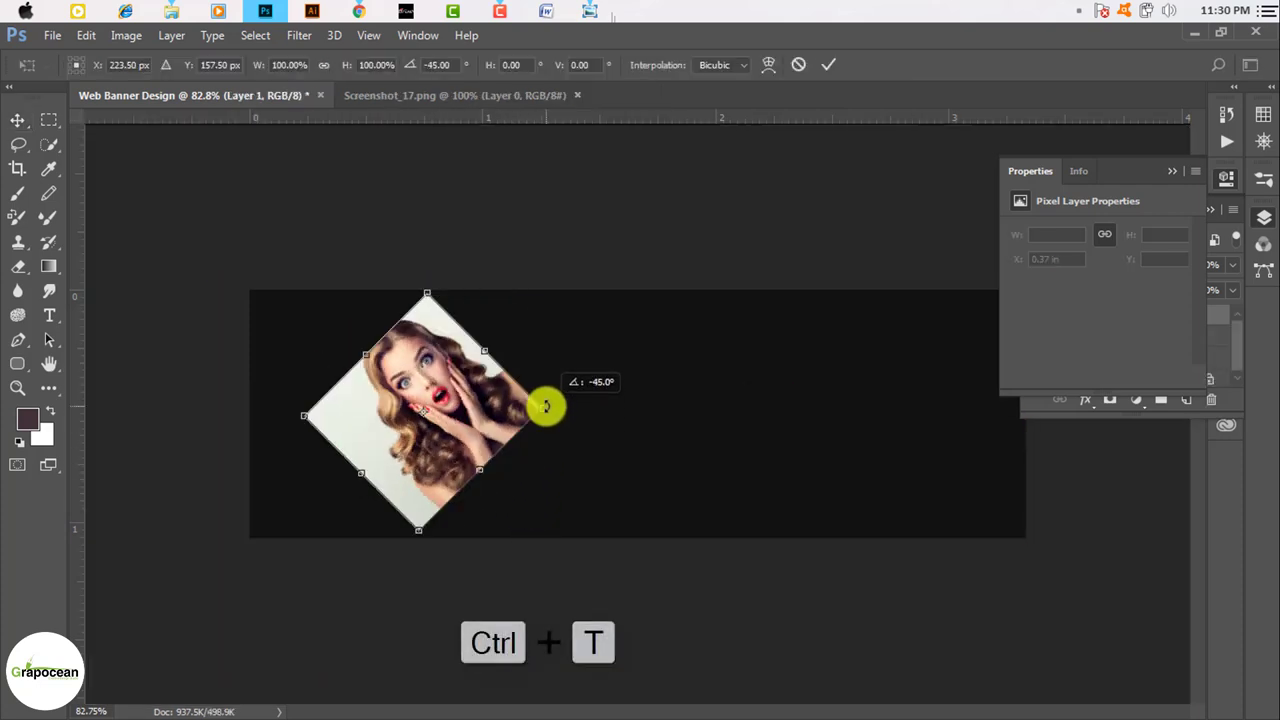
{"action": "left_click", "coordinate": [832, 66]}
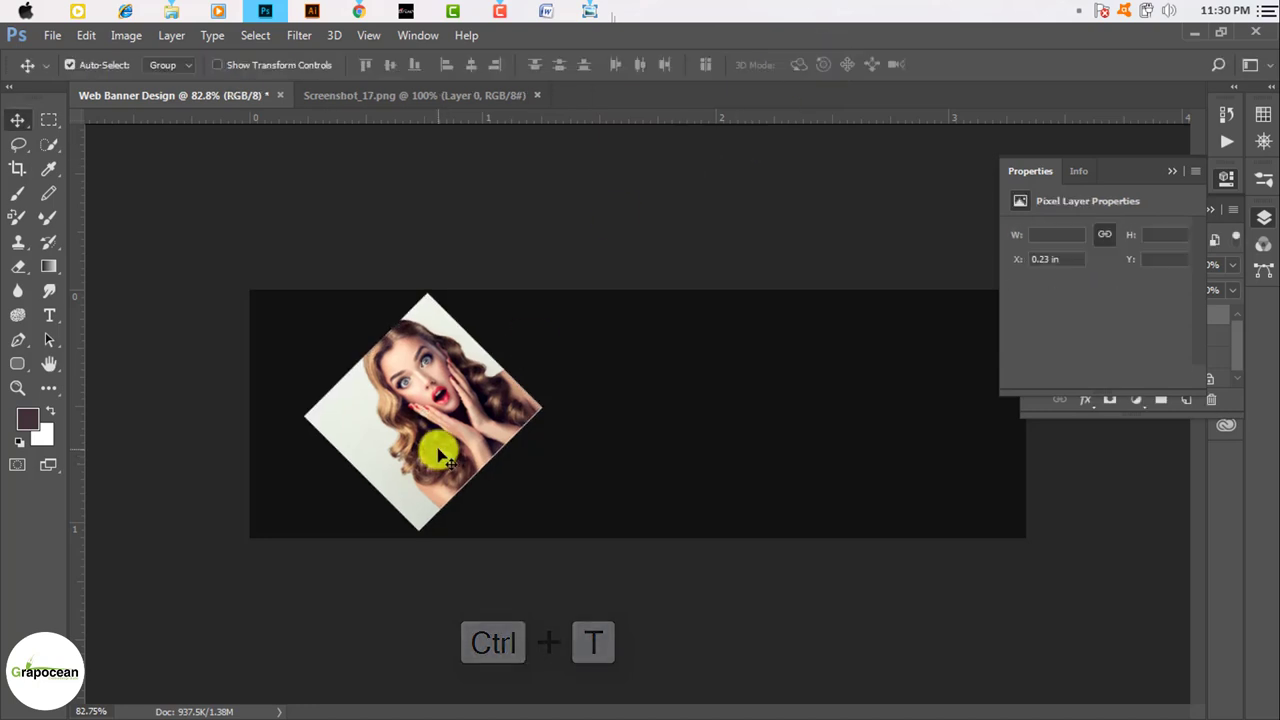
{"action": "key", "text": "ctrl+bracketleft"}
{"action": "key", "text": "ctrl+bracketleft"}
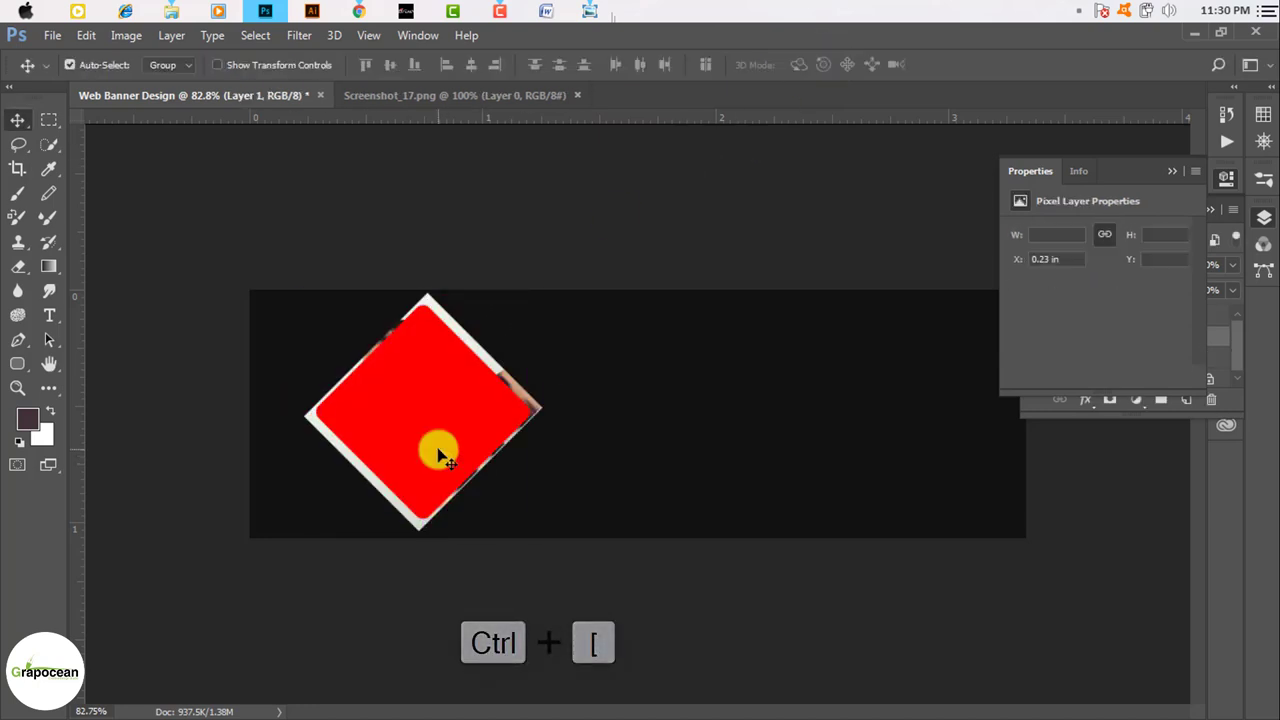
Scale the photo to about 89% and clip it to the red diamond.
{"action": "key", "text": "ctrl+t"}
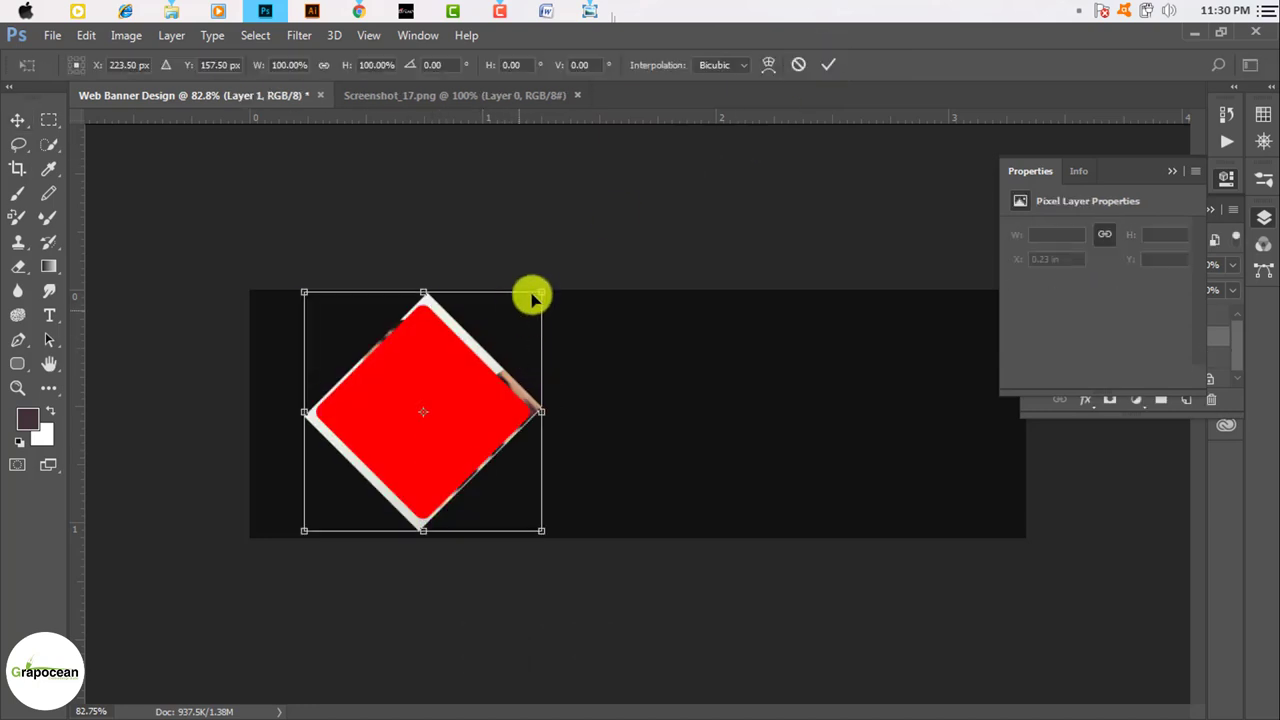
{"action": "left_click_drag", "start_coordinate": [542, 303], "coordinate": [537, 306]}
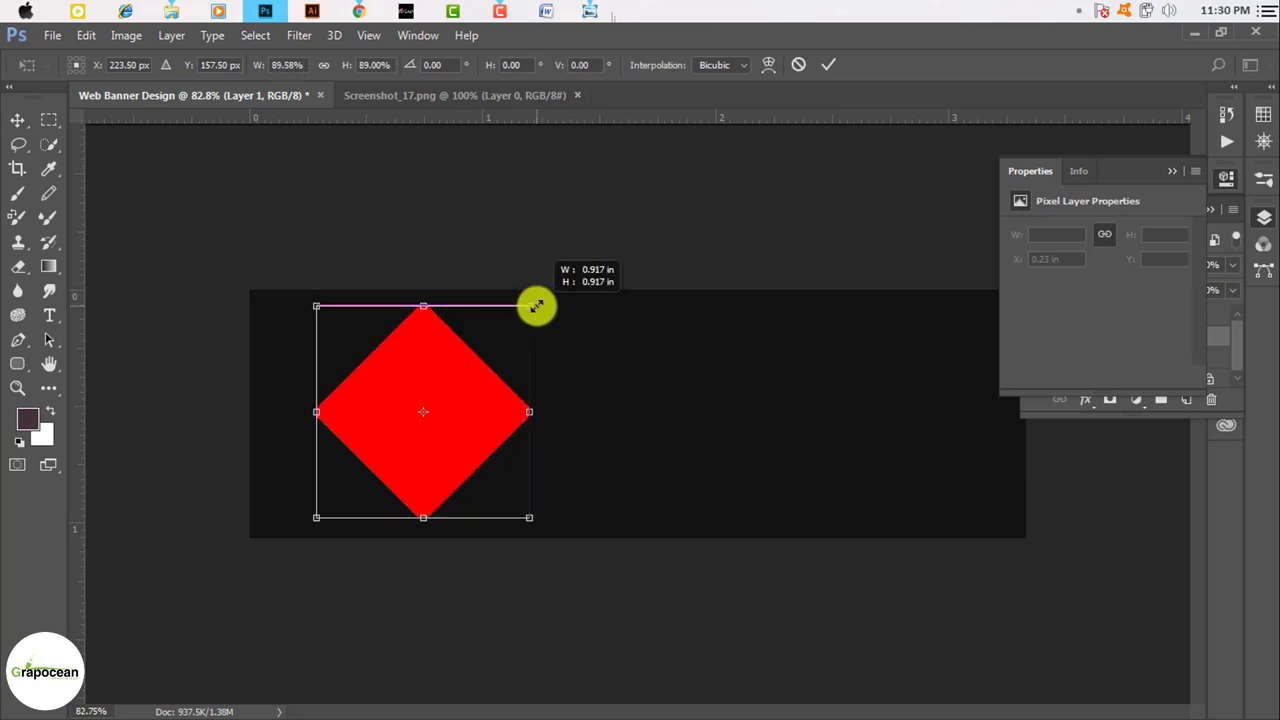
{"action": "left_click", "coordinate": [828, 64]}
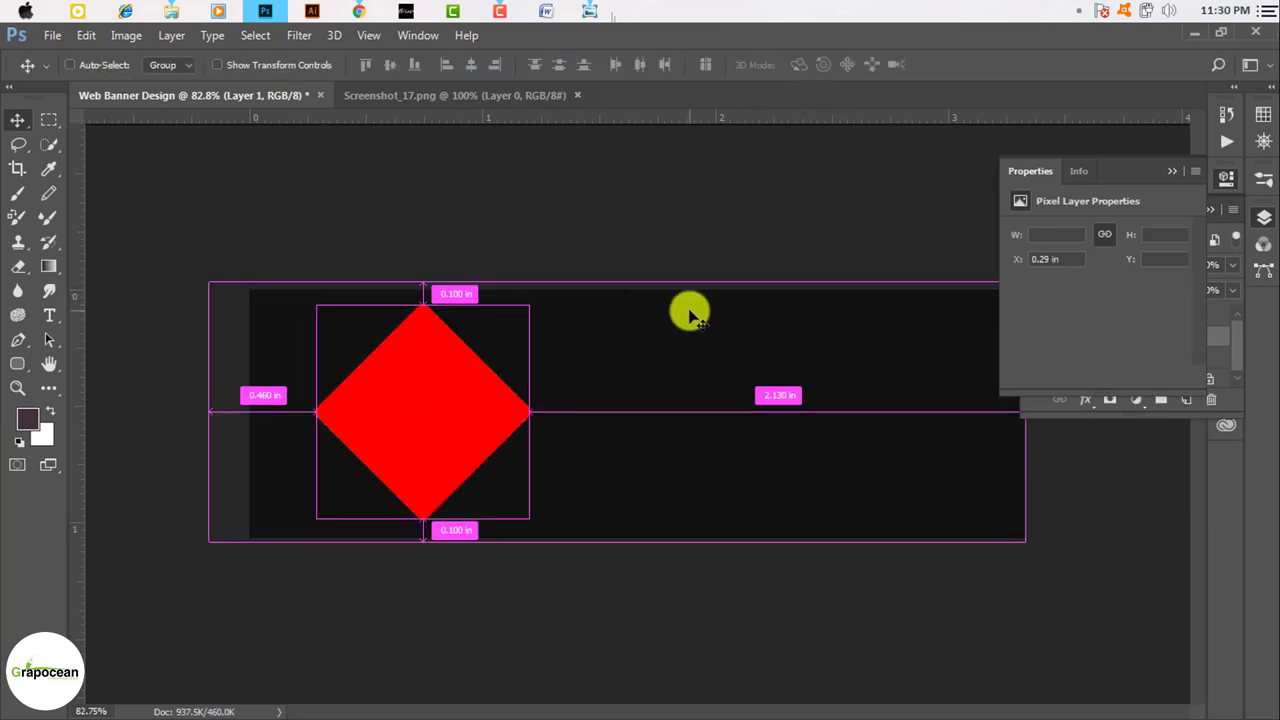
{"action": "key", "text": "ctrl+alt+g"}
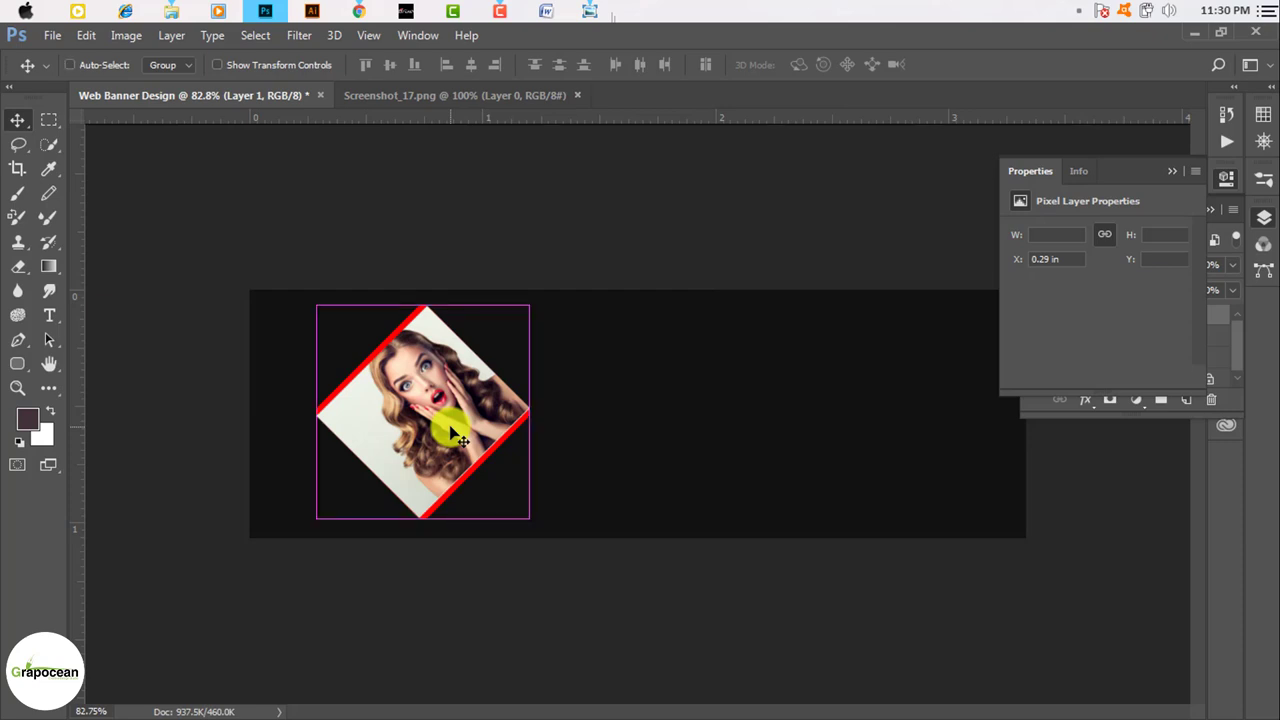
Enlarge the photo about 112% until it fully covers the red diamond.
{"action": "key", "text": "ctrl+t"}
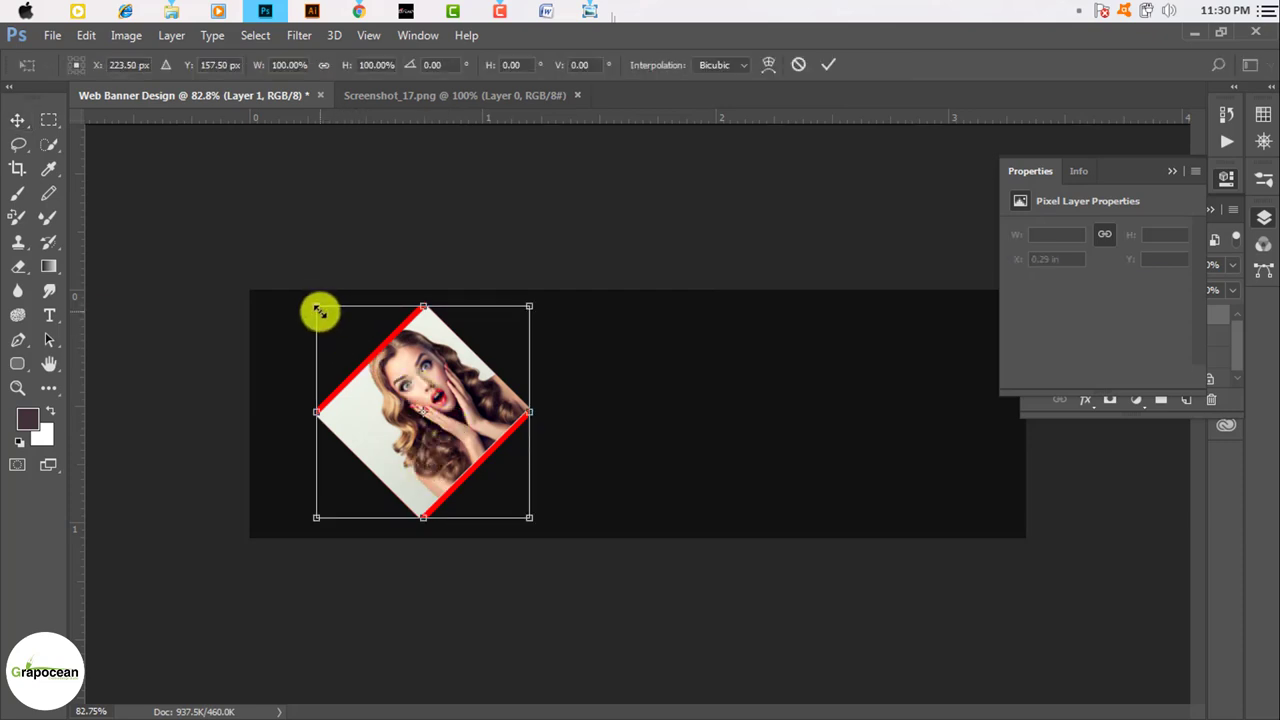
{"action": "left_click_drag", "start_coordinate": [318, 310], "coordinate": [306, 300]}
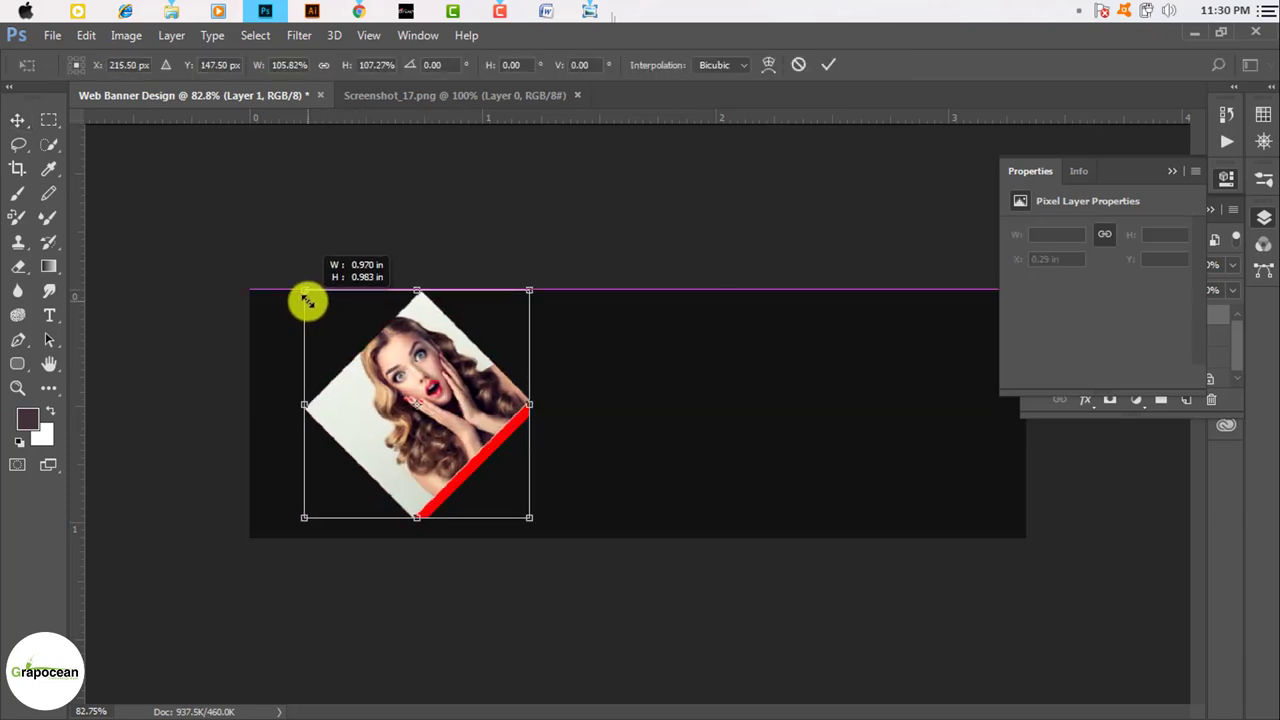
{"action": "left_click_drag", "start_coordinate": [531, 516], "coordinate": [544, 527]}
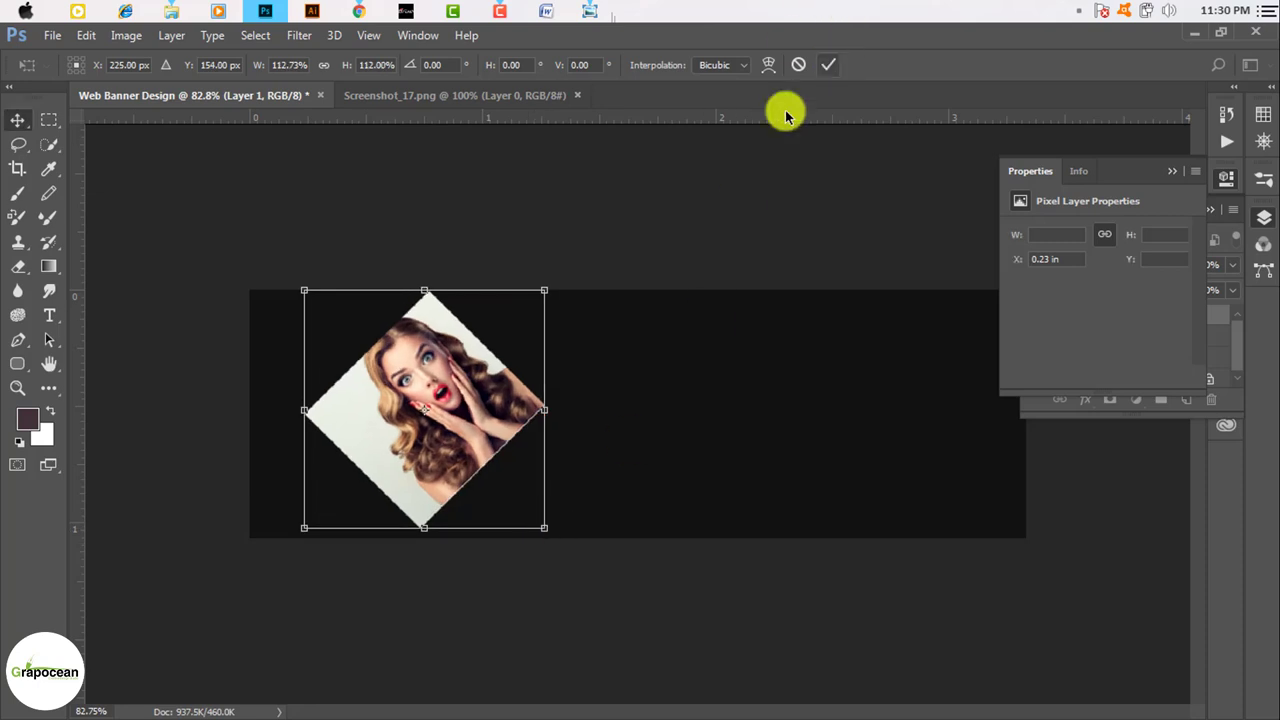
{"action": "double_click", "coordinate": [509, 366]}
{"action": "left_click", "coordinate": [457, 400]}
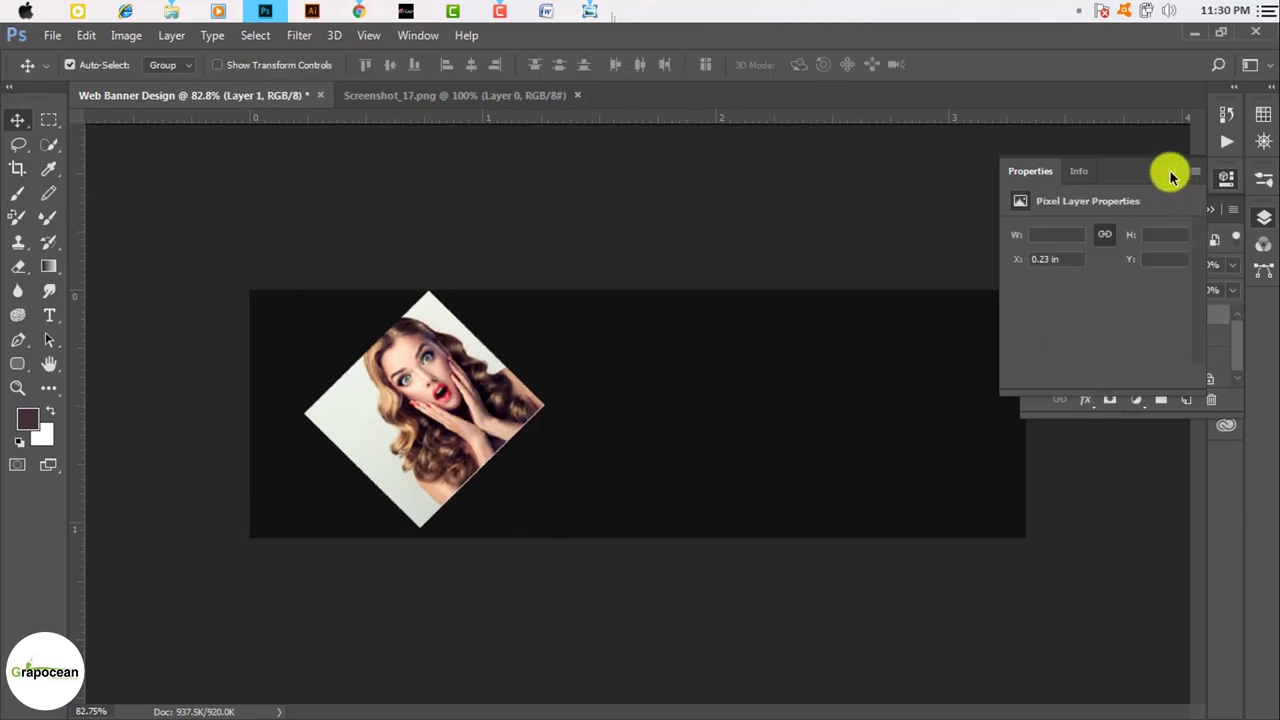
Create a clipping mask clipping Layer 1's photo into Rounded Rectangle 1.
{"action": "left_click", "coordinate": [1135, 340], "text": "shift"}
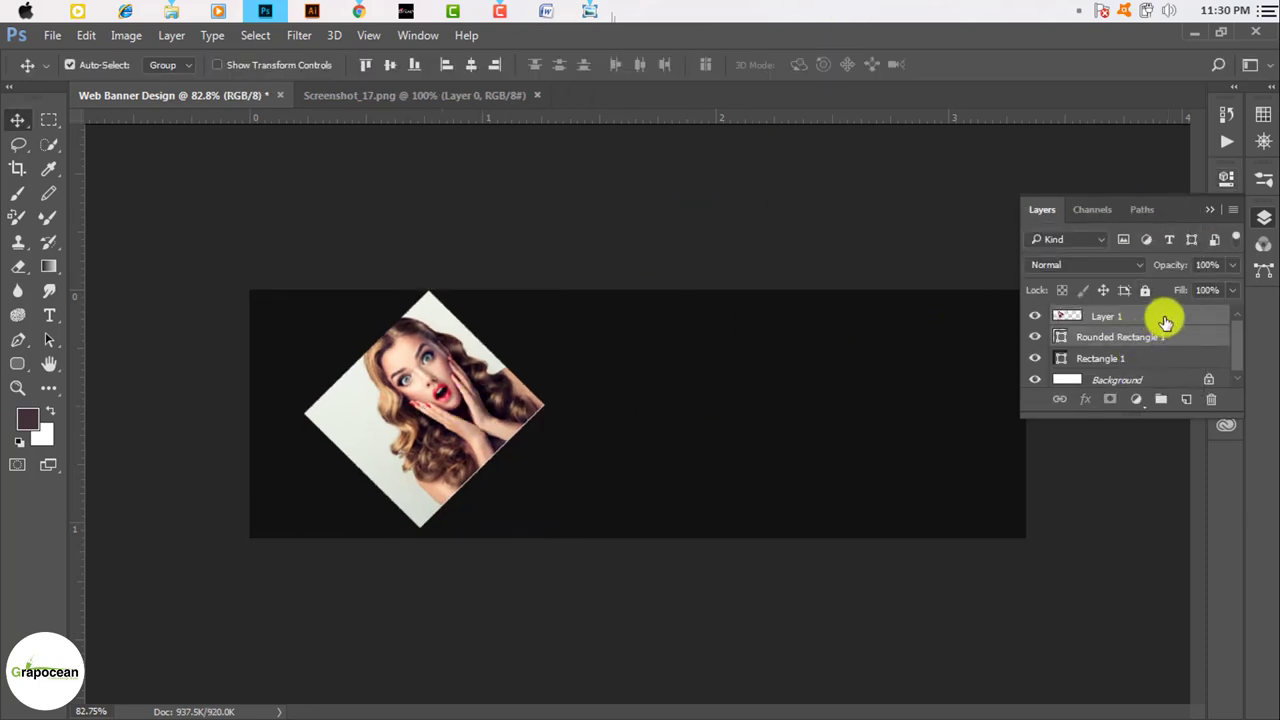
{"action": "left_click", "coordinate": [1165, 320]}
{"action": "right_click", "coordinate": [1164, 318]}
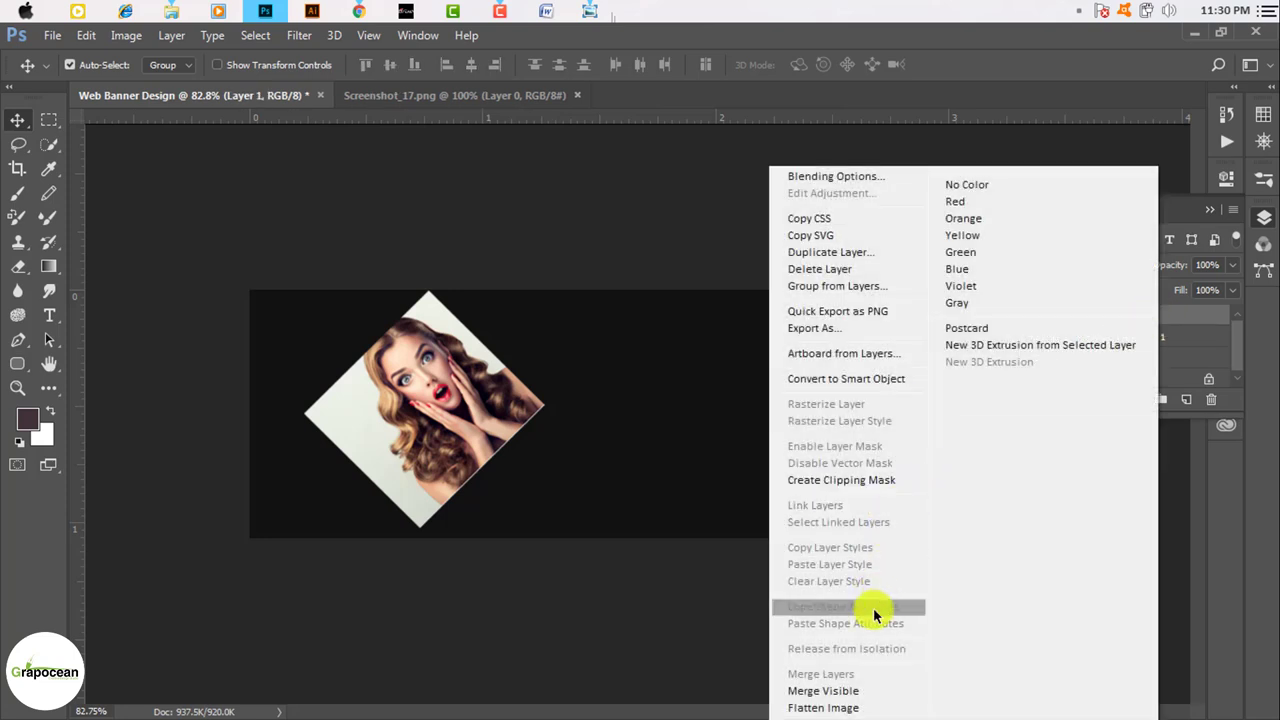
{"action": "left_click", "coordinate": [882, 484]}
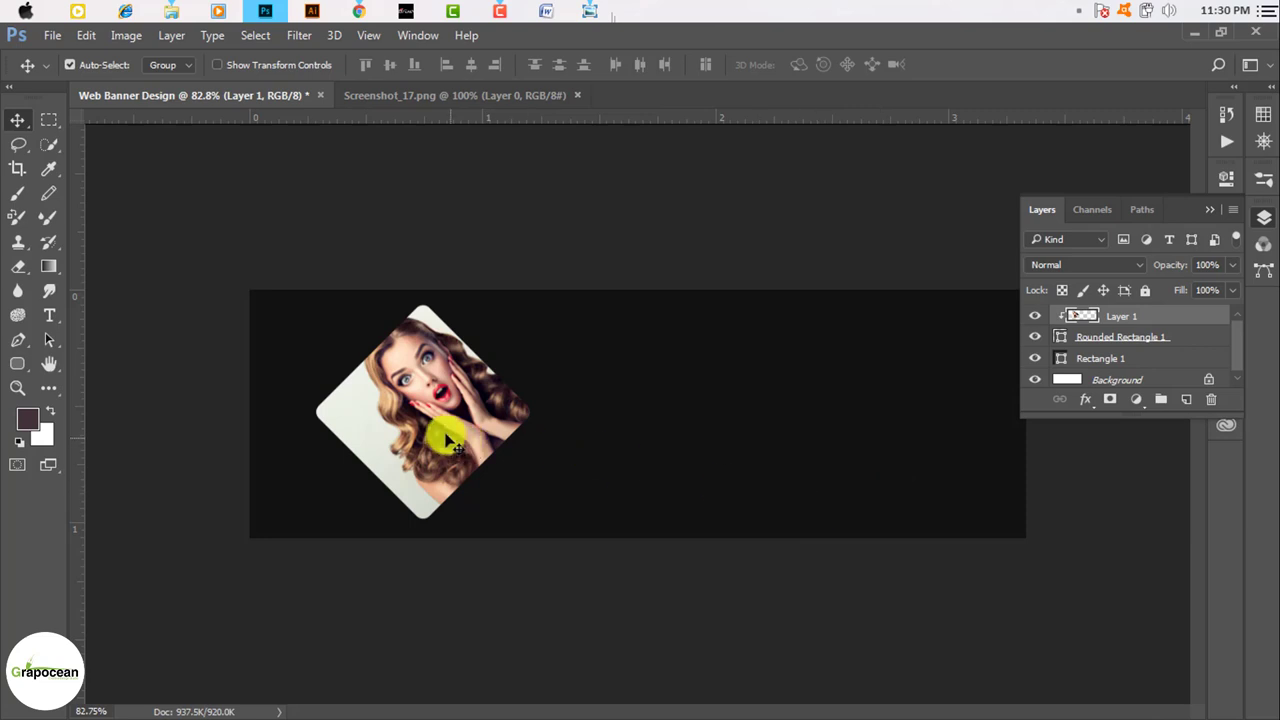
Hide the photo layer and select Rounded Rectangle 1.
{"action": "scroll", "coordinate": [358, 403], "scroll_direction": "up", "scroll_amount": 3}
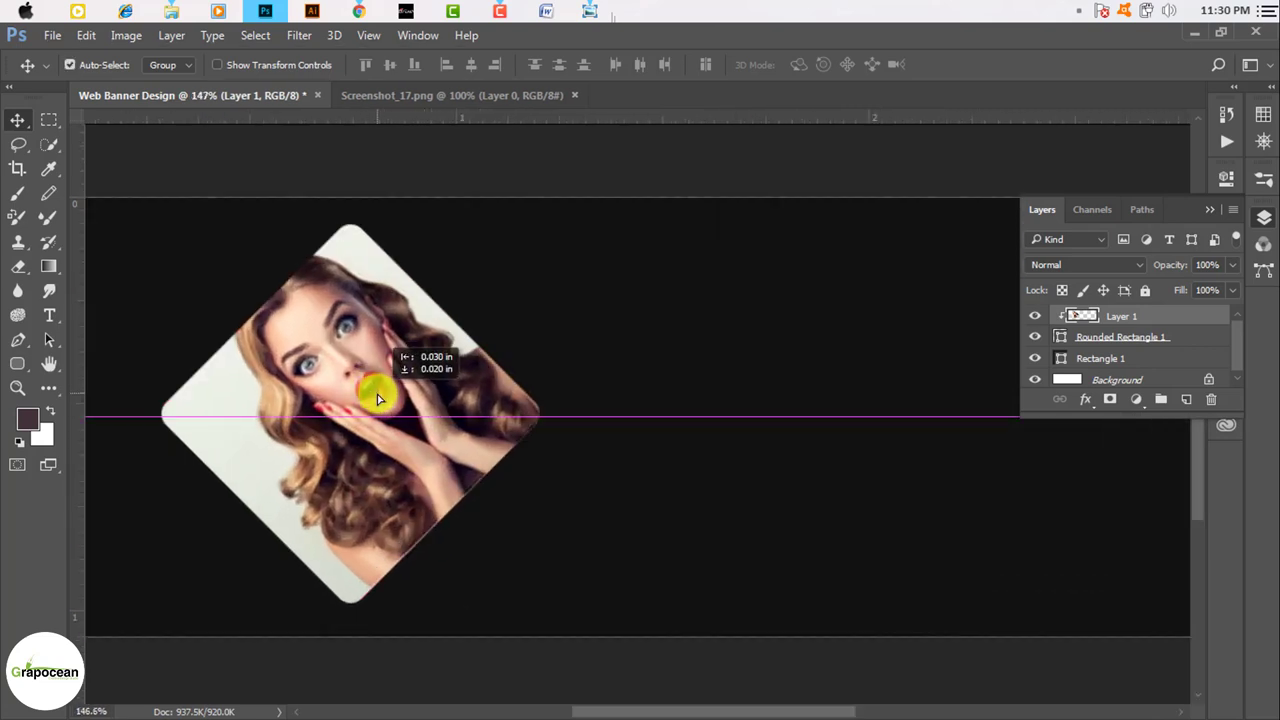
{"action": "scroll", "coordinate": [452, 410], "scroll_direction": "down", "scroll_amount": 2}
{"action": "scroll", "coordinate": [450, 405], "scroll_direction": "down", "scroll_amount": 2}
{"action": "scroll", "coordinate": [470, 450], "scroll_direction": "down", "scroll_amount": 2}
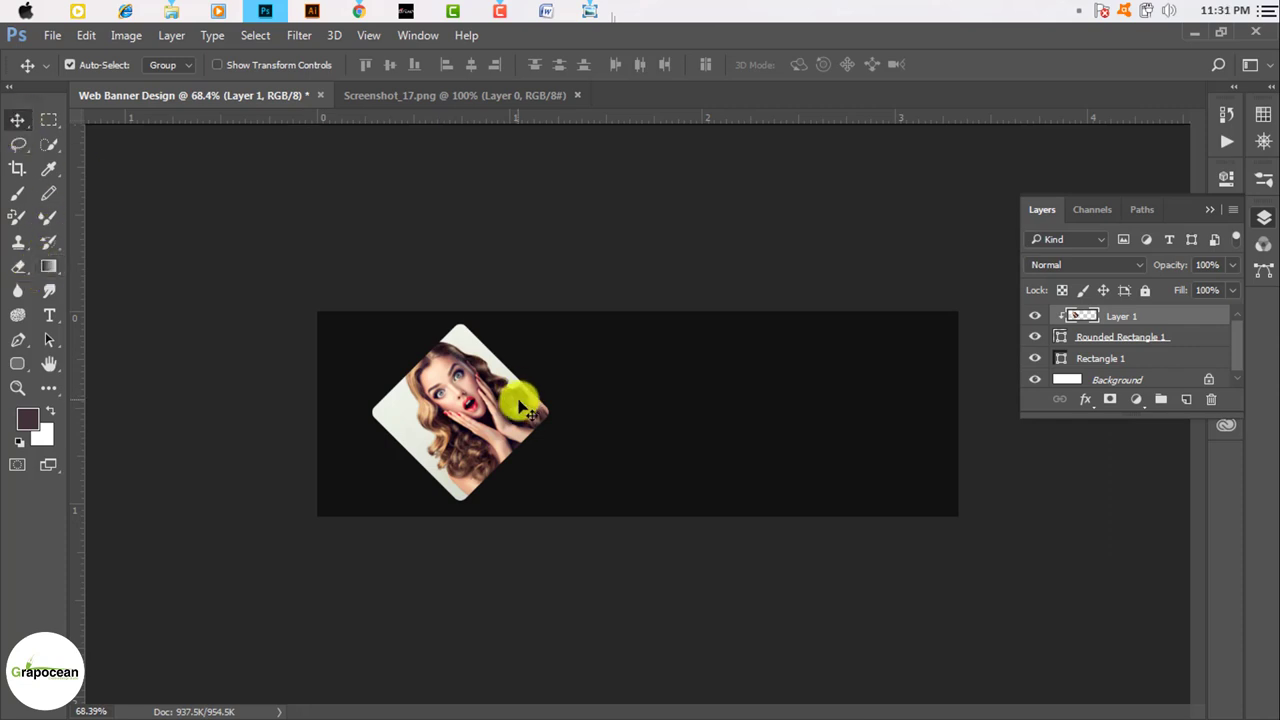
{"action": "left_click", "coordinate": [1210, 340]}
{"action": "left_click", "coordinate": [1035, 316]}
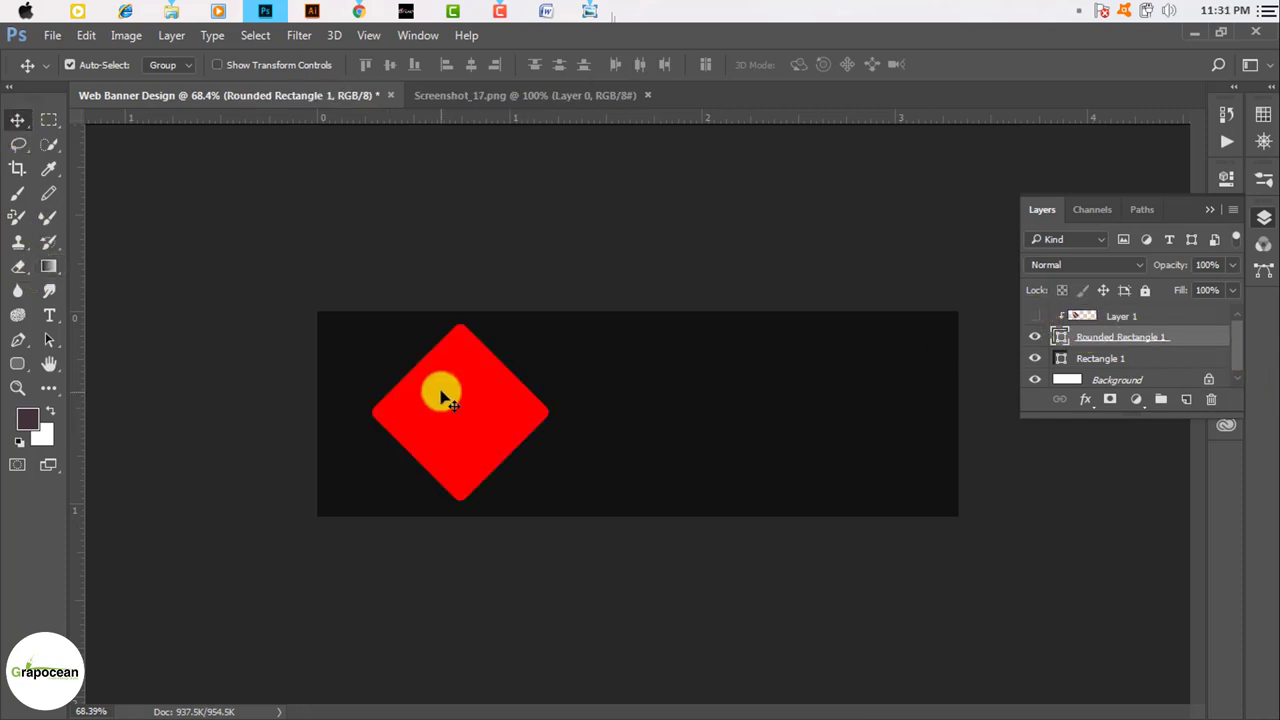
Duplicate the red diamond to the right, move the copy below Rounded Rectangle 1, and unhide the photo.
{"action": "left_click_drag", "start_coordinate": [462, 408], "coordinate": [652, 410]}
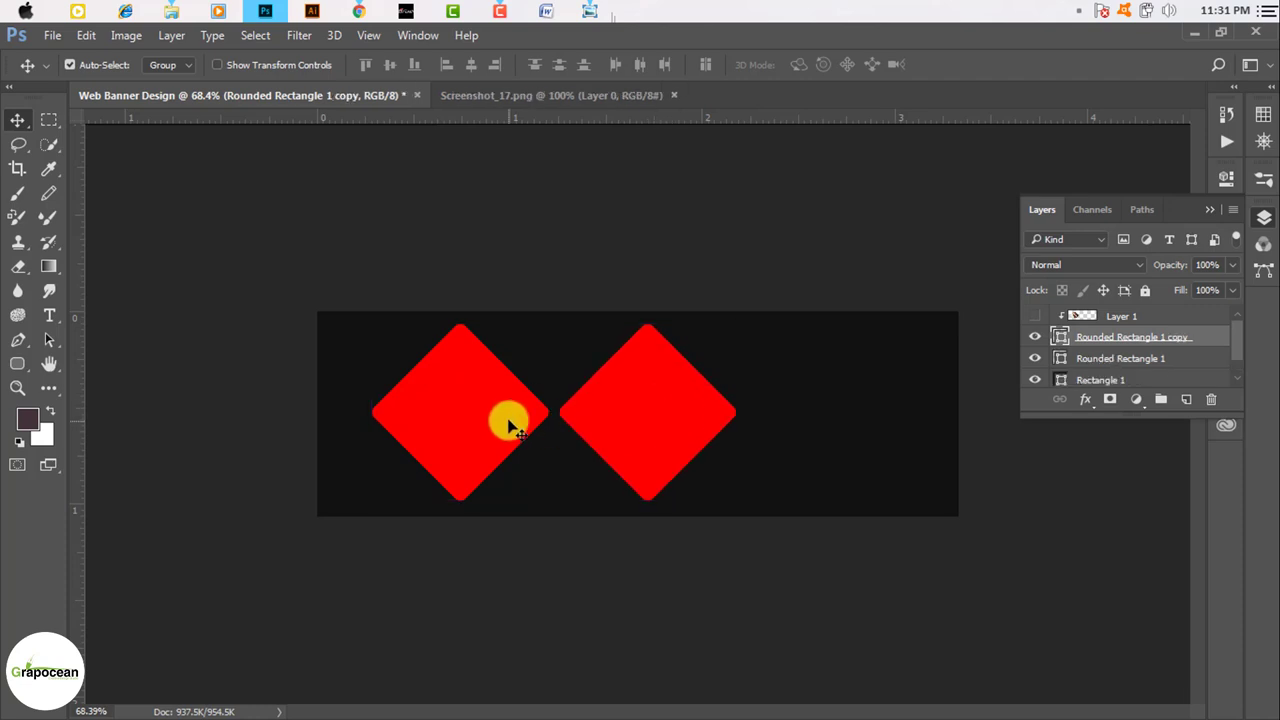
{"action": "left_click_drag", "start_coordinate": [1115, 348], "coordinate": [1117, 377]}
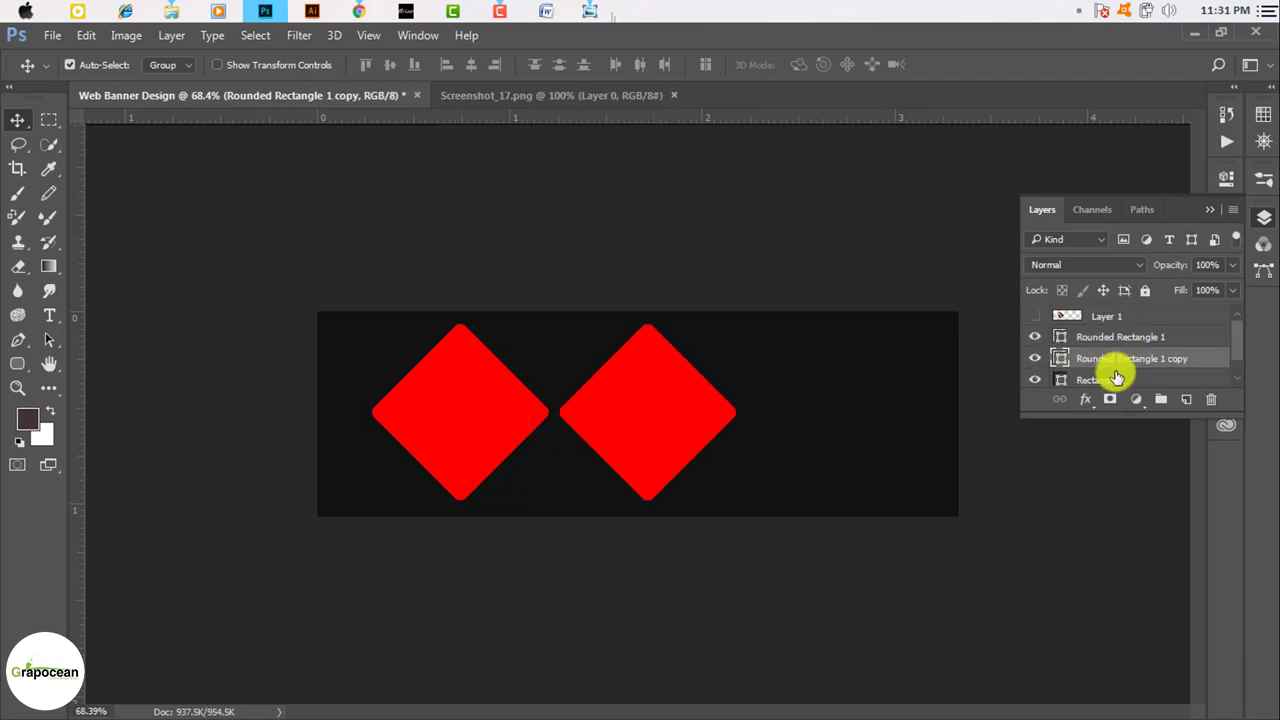
{"action": "left_click", "coordinate": [1041, 318]}
Clip Layer 1's photo into the left diamond, then select the right diamond.
{"action": "left_click", "coordinate": [1108, 318]}
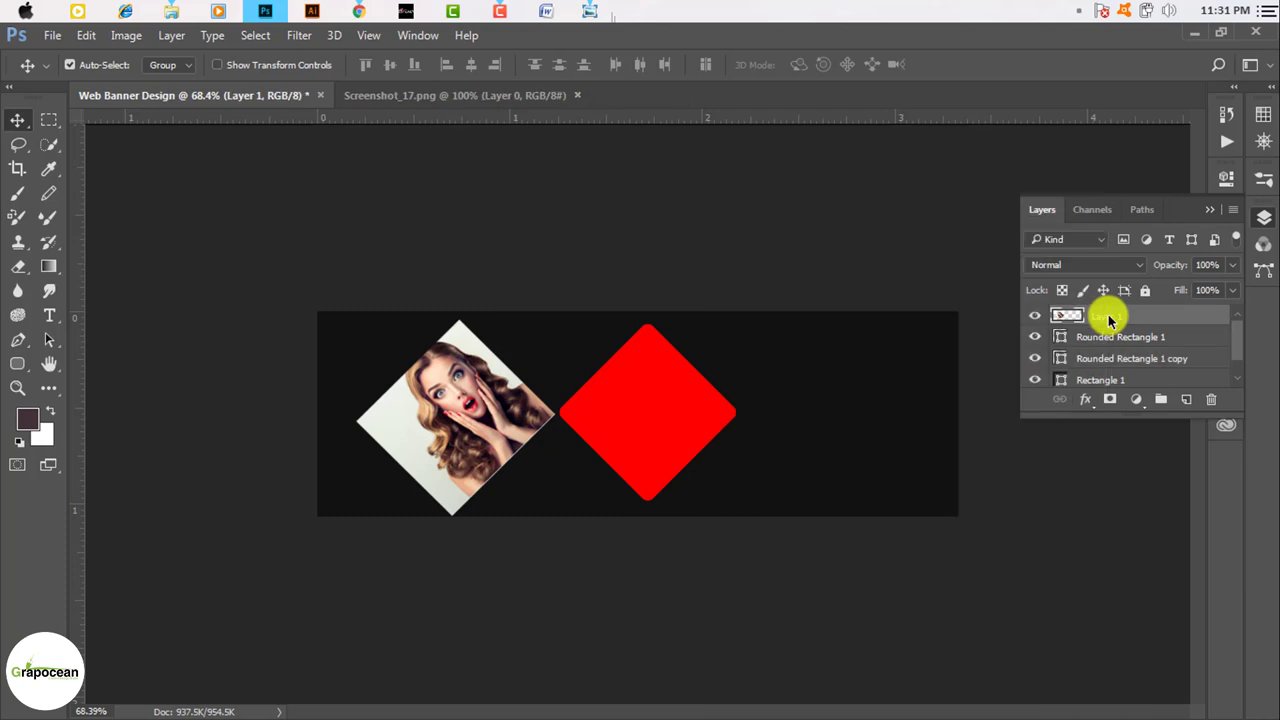
{"action": "right_click", "coordinate": [1108, 318]}
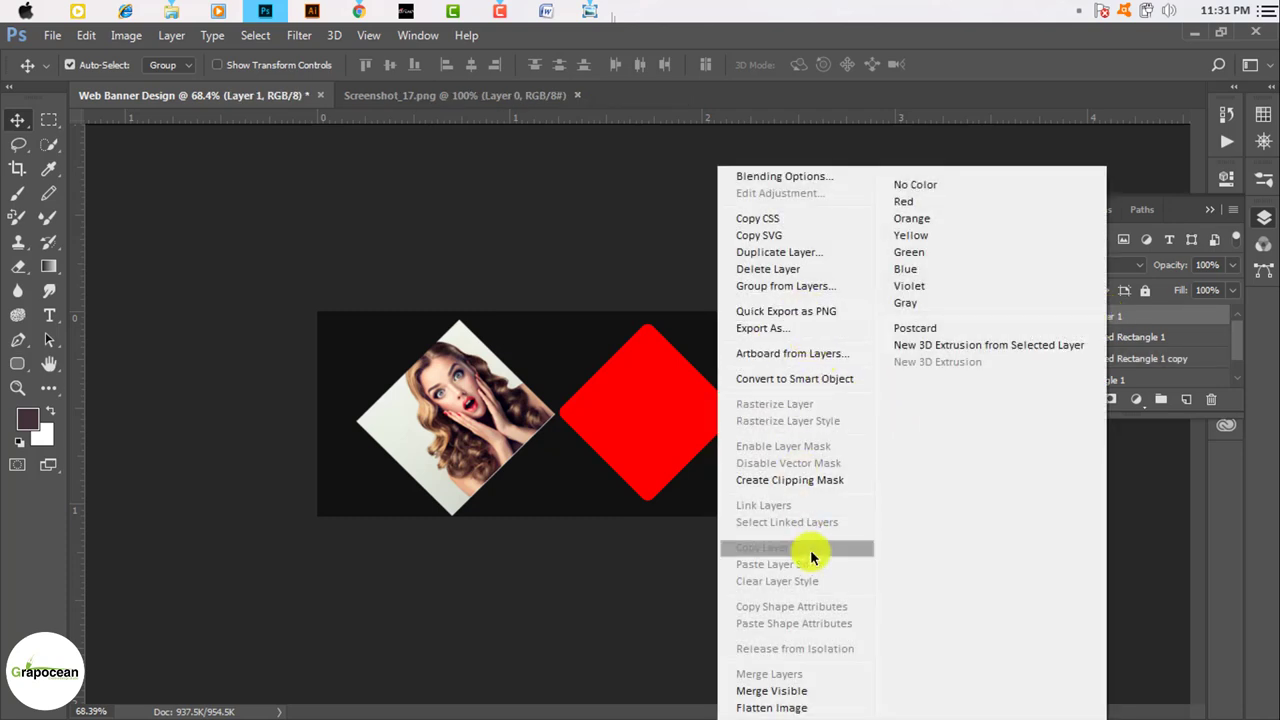
{"action": "left_click", "coordinate": [1157, 316]}
{"action": "right_click", "coordinate": [1157, 316]}
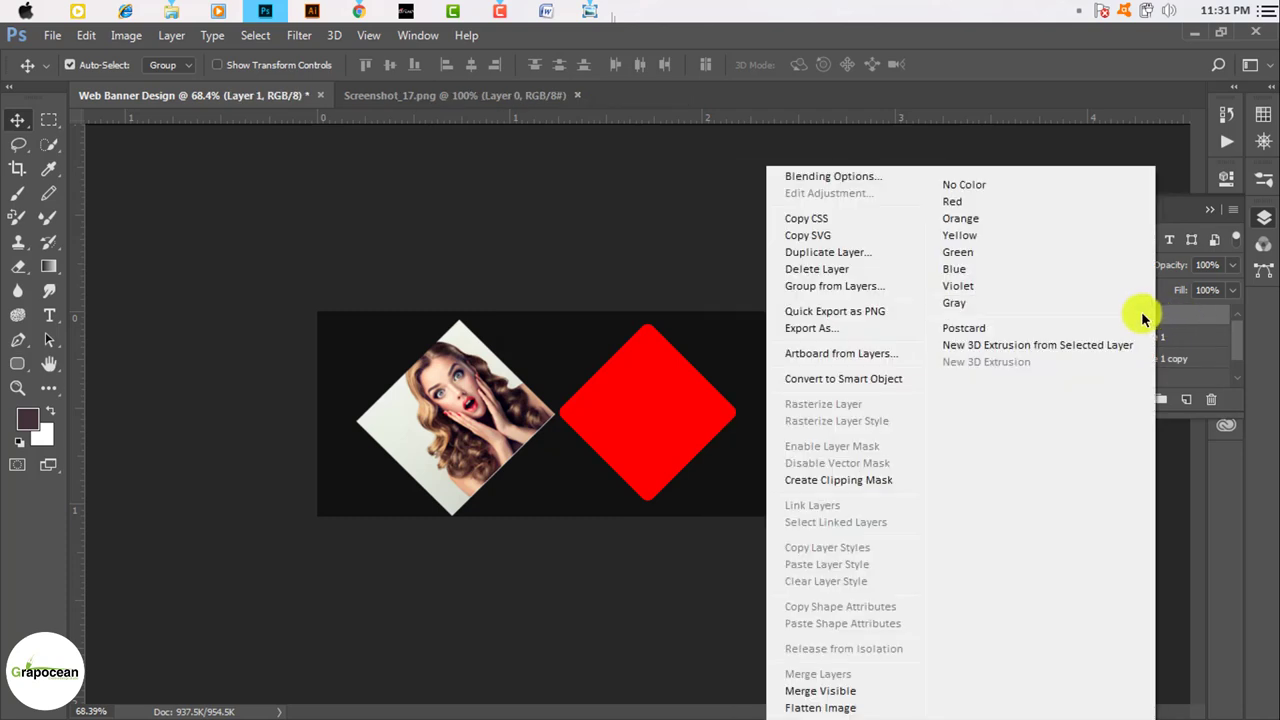
{"action": "left_click", "coordinate": [1203, 480]}
{"action": "left_click", "coordinate": [1128, 337]}
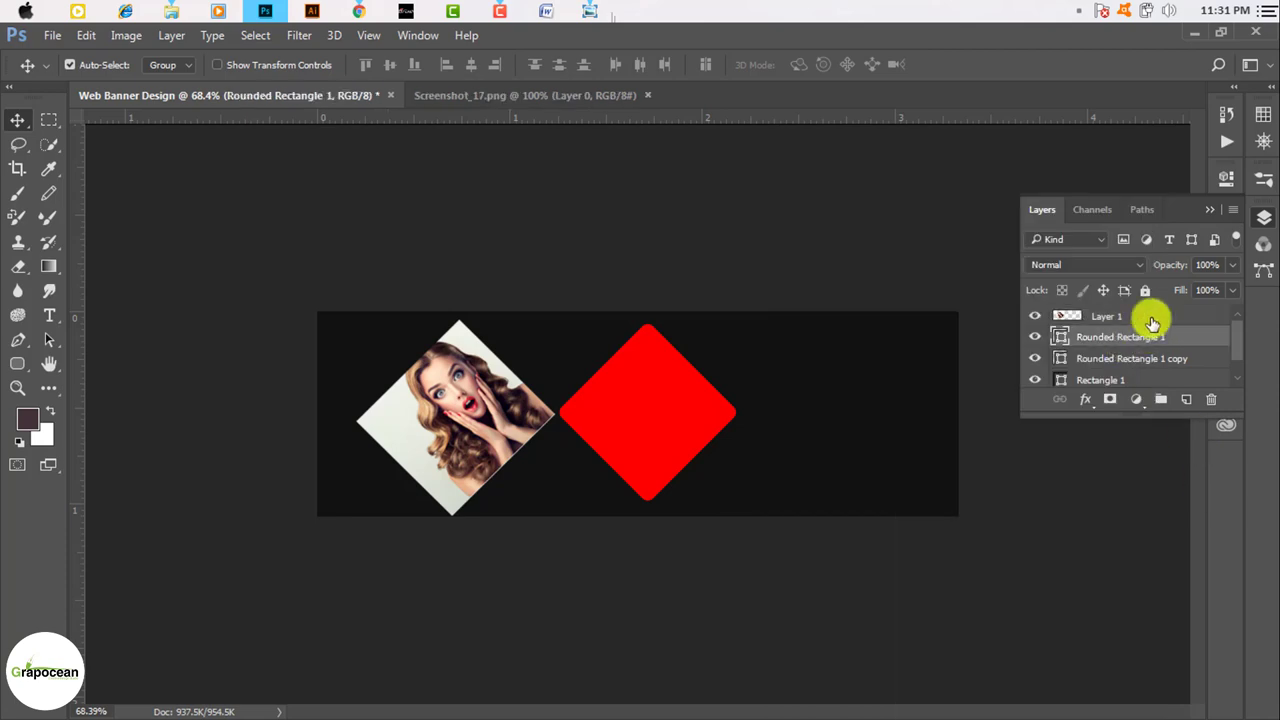
{"action": "right_click", "coordinate": [1152, 318]}
{"action": "left_click", "coordinate": [871, 480]}
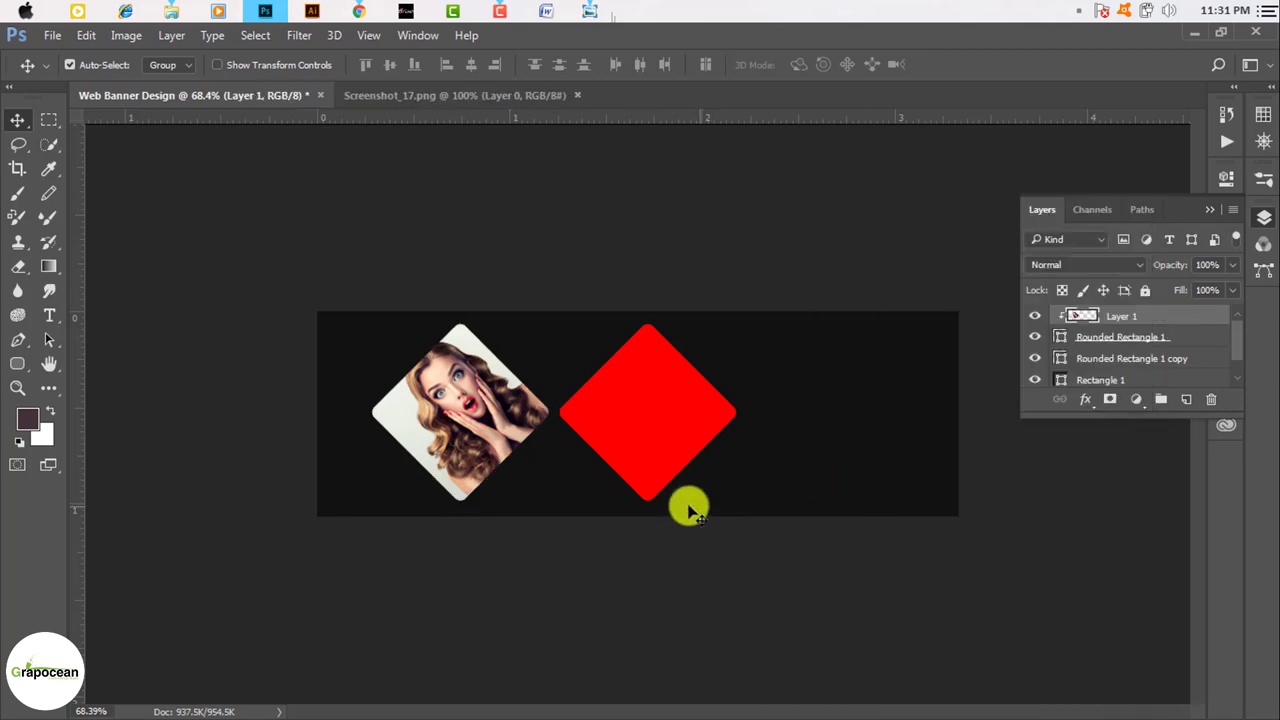
{"action": "key", "text": "ctrl+plus"}
{"action": "scroll", "coordinate": [437, 410], "scroll_direction": "up", "scroll_amount": 3}
{"action": "scroll", "coordinate": [409, 430], "scroll_direction": "down", "scroll_amount": 3}
{"action": "left_click", "coordinate": [637, 449]}
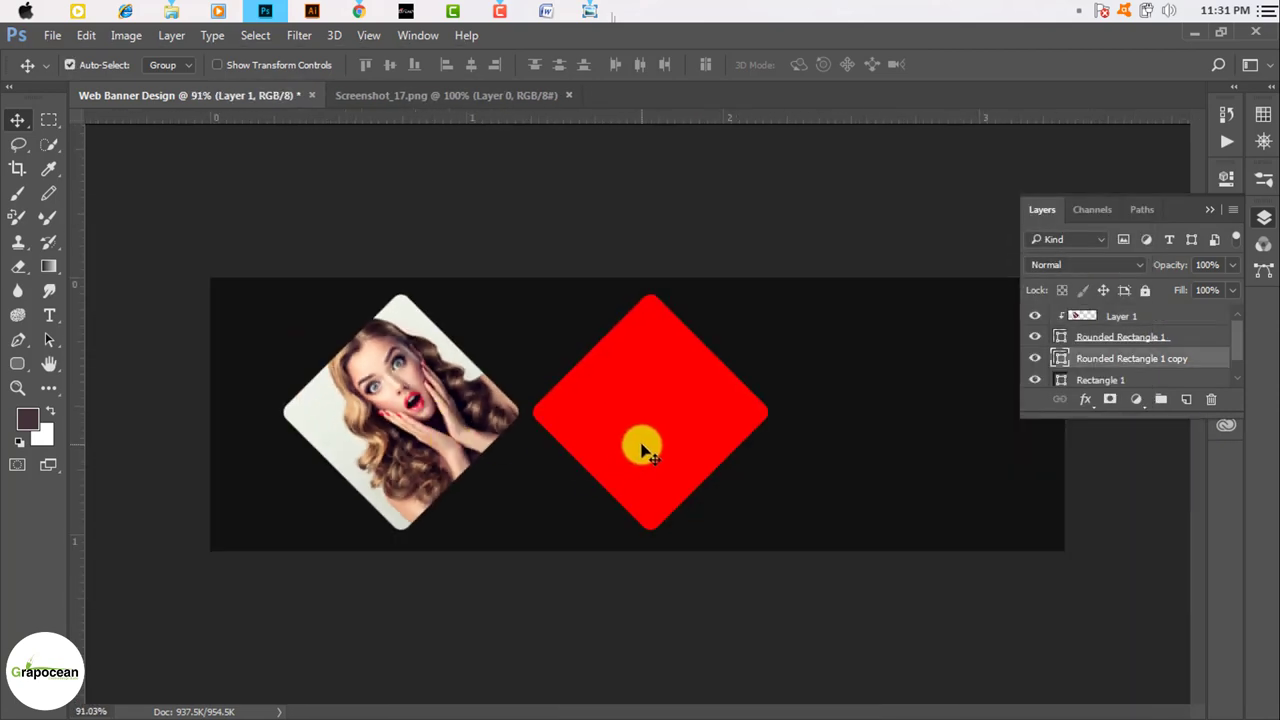
Give the right diamond no fill and a white stroke.
{"action": "left_click", "coordinate": [17, 363]}
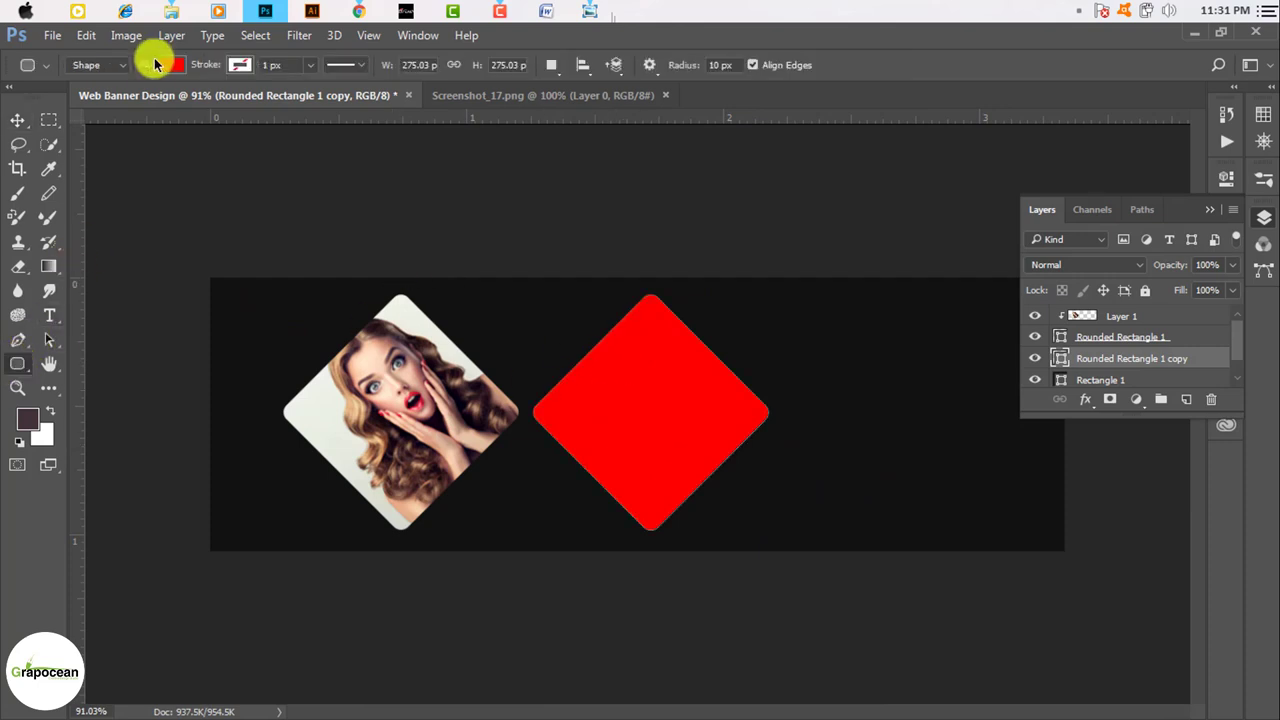
{"action": "left_click", "coordinate": [172, 65]}
{"action": "left_click", "coordinate": [91, 104]}
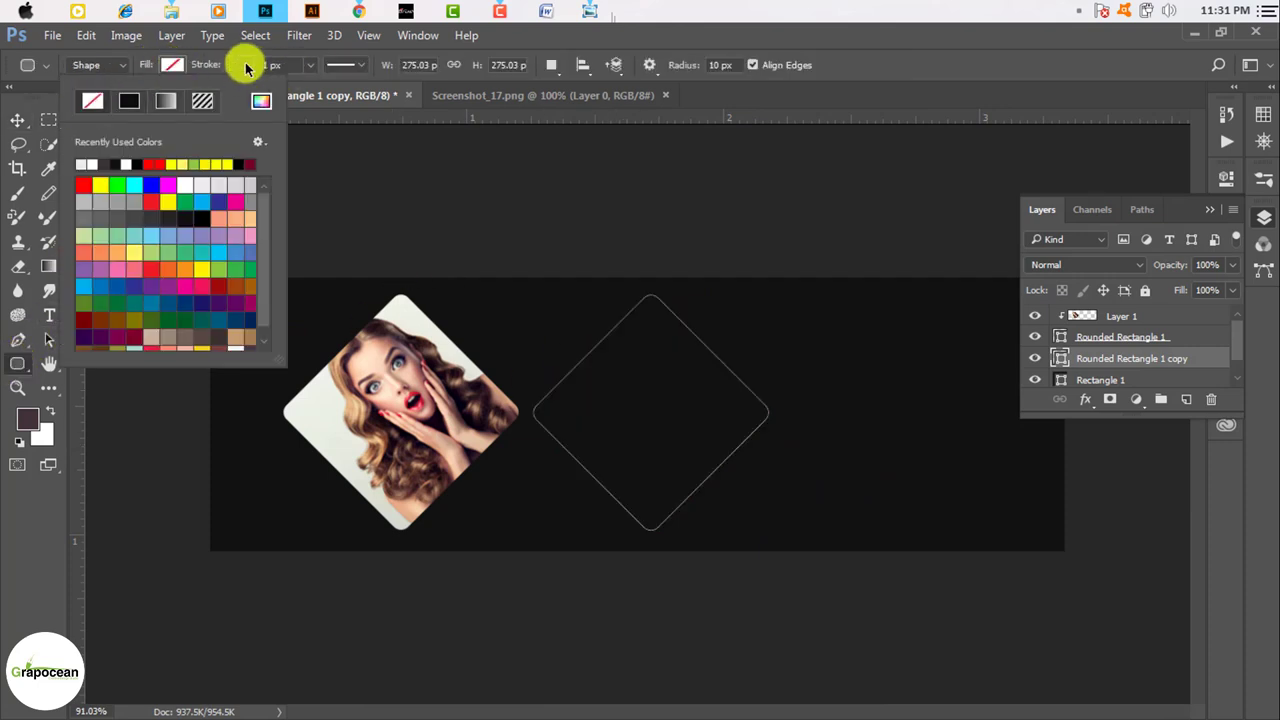
{"action": "left_click", "coordinate": [245, 66]}
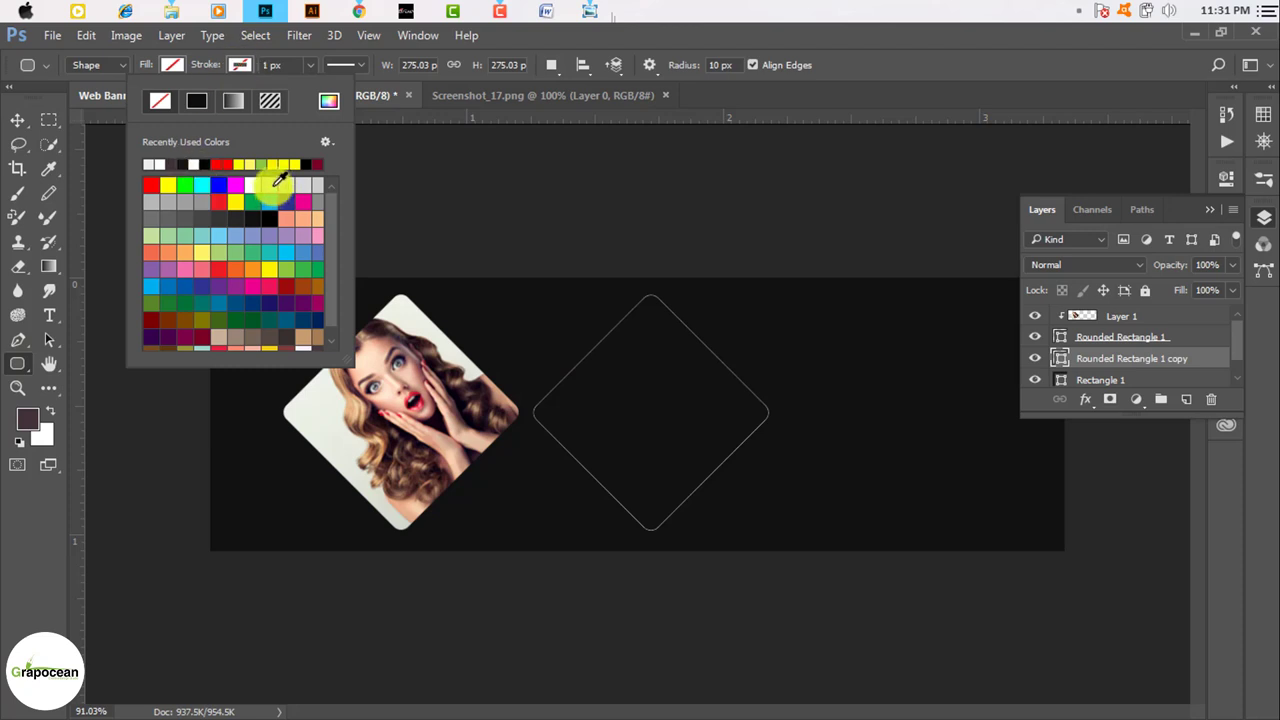
{"action": "left_click", "coordinate": [259, 183]}
{"action": "left_click", "coordinate": [18, 118]}
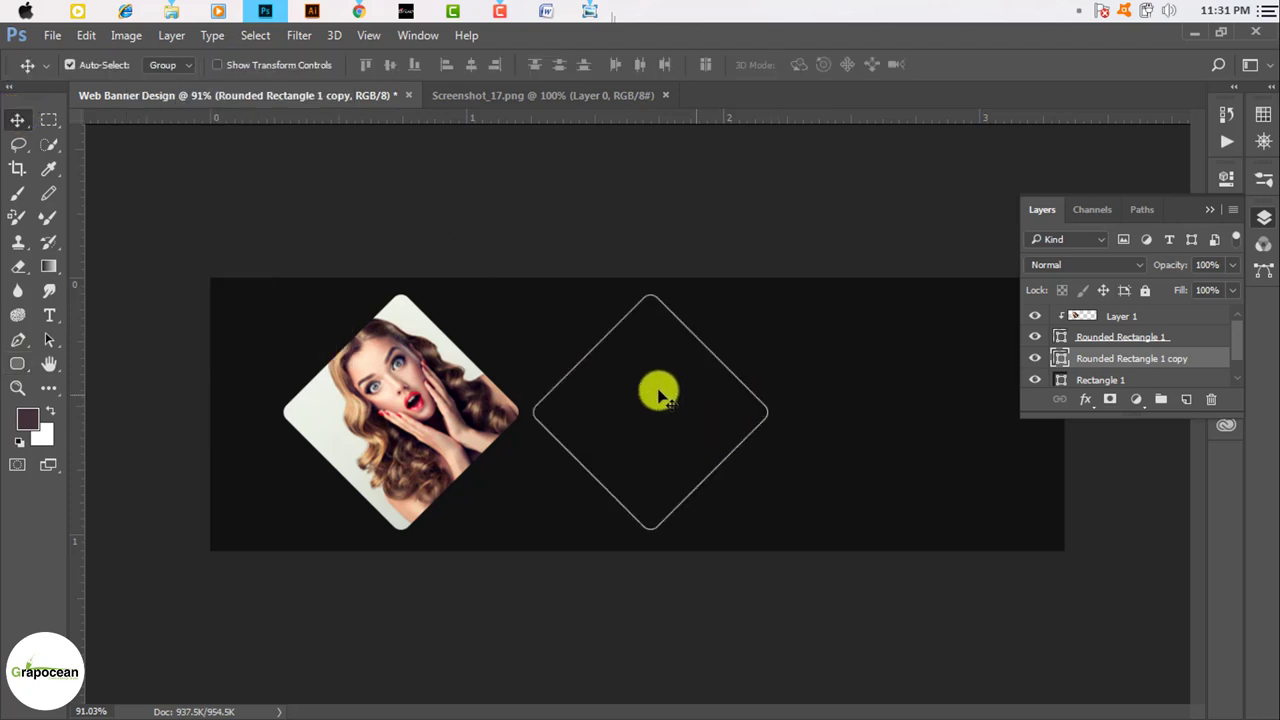
Shrink the photo and Rounded Rectangle 1 together to about 85%.
{"action": "left_click", "coordinate": [443, 398]}
{"action": "left_click", "coordinate": [1125, 337], "text": "shift"}
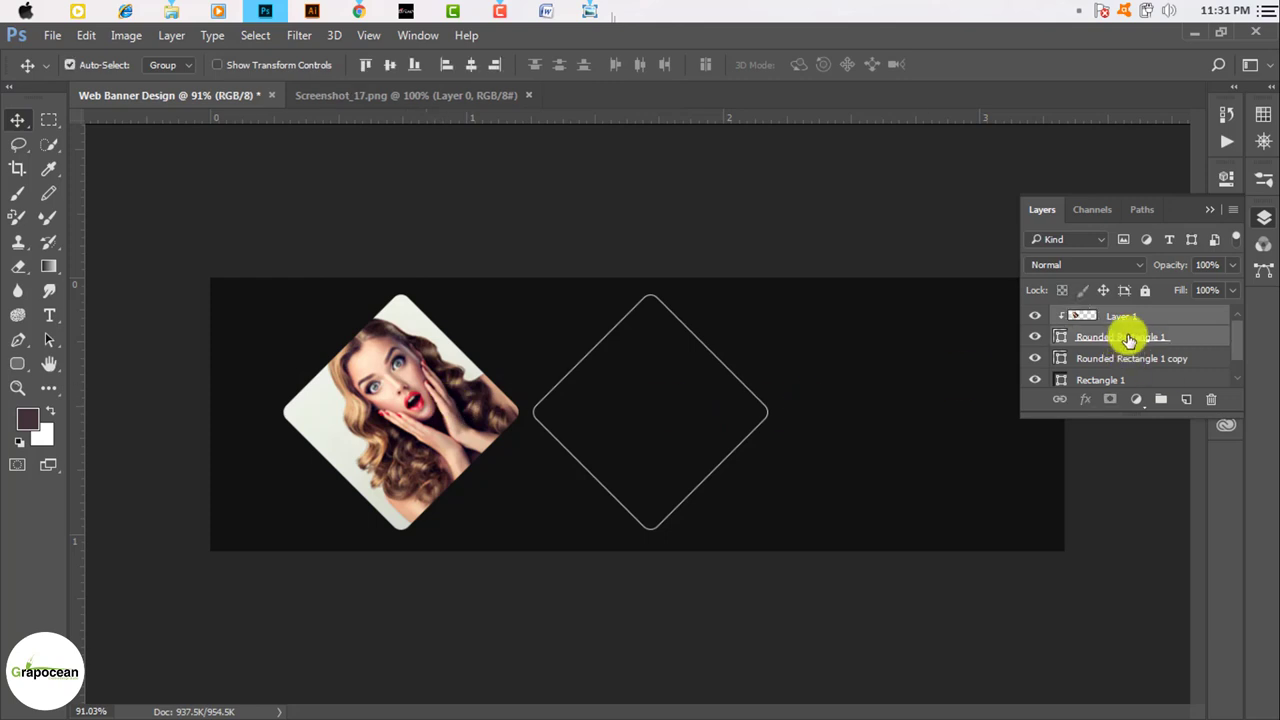
{"action": "key", "text": "ctrl+t"}
{"action": "left_click_drag", "start_coordinate": [529, 545], "coordinate": [514, 531]}
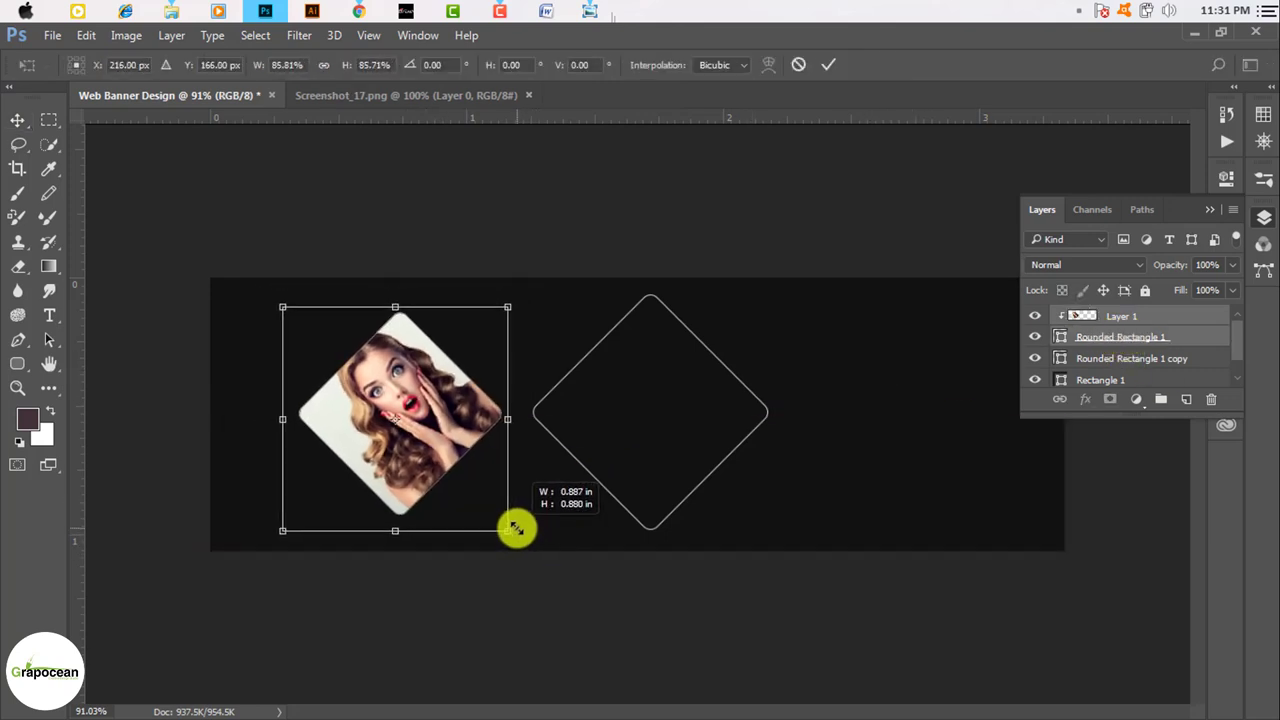
{"action": "left_click", "coordinate": [828, 64]}
Move the white outline diamond over the photo diamond as its frame.
{"action": "left_click", "coordinate": [757, 397]}
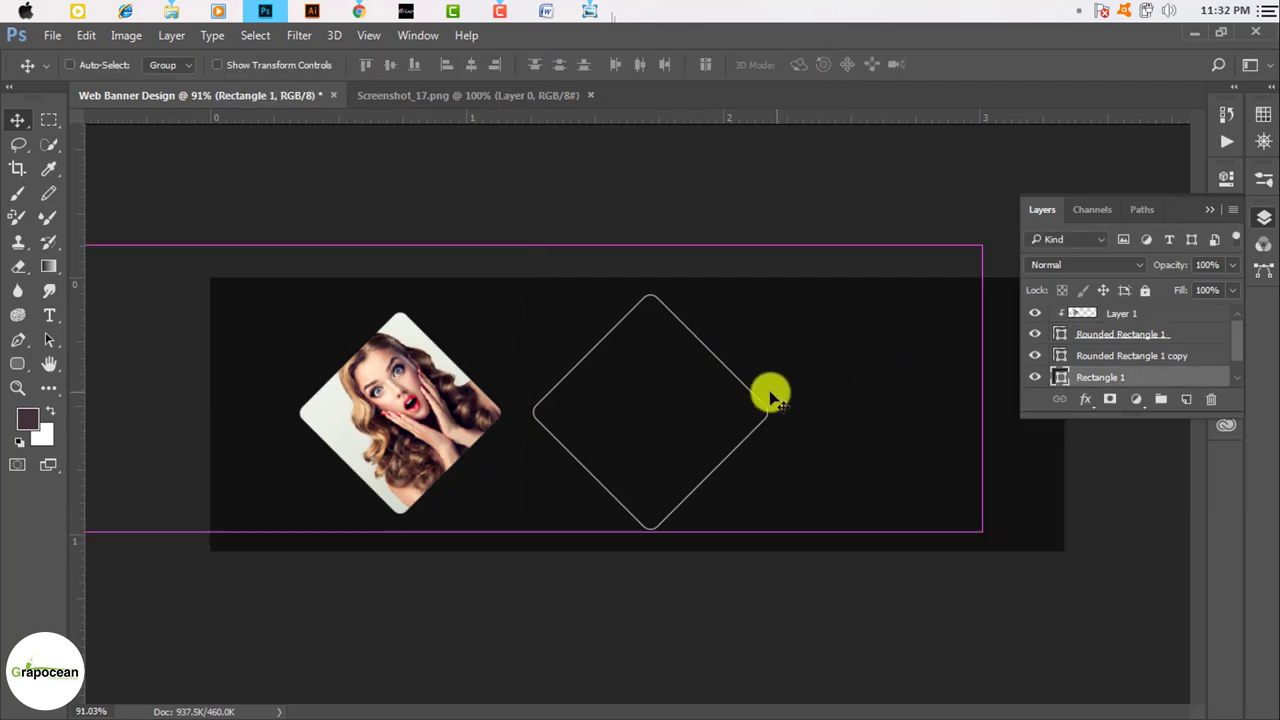
{"action": "left_click_drag", "start_coordinate": [738, 383], "coordinate": [490, 380]}
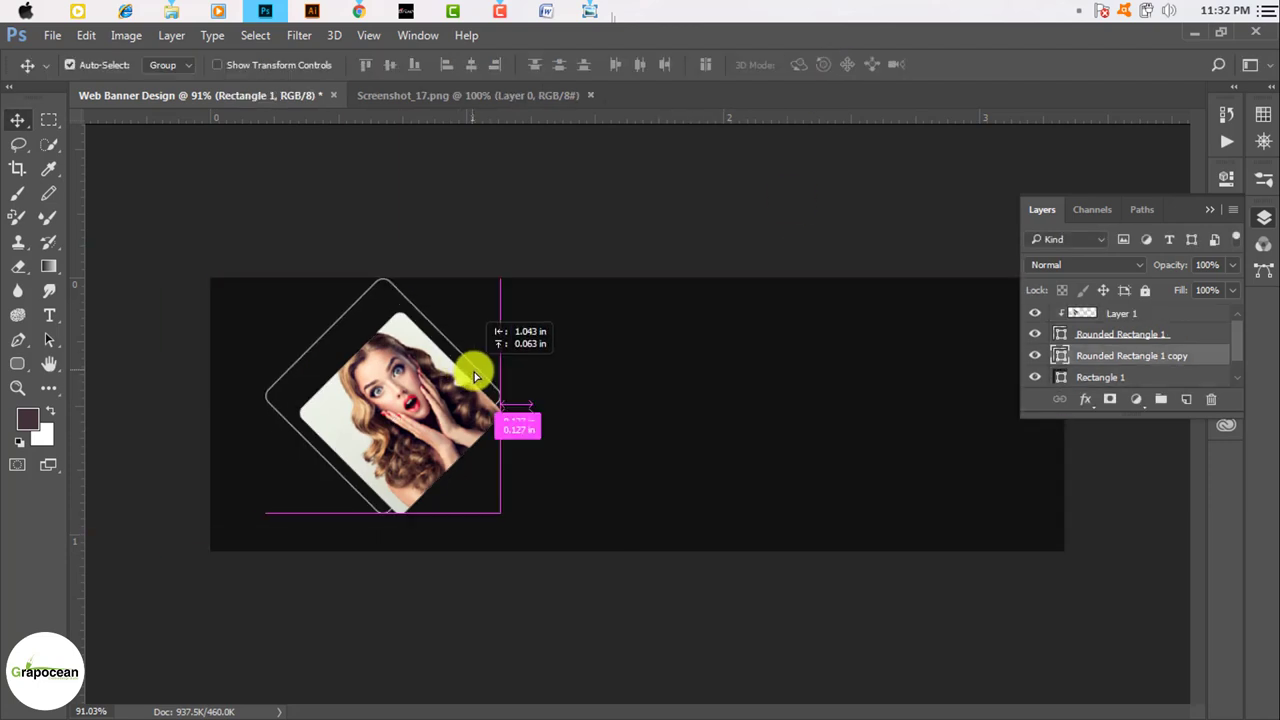
{"action": "left_click", "coordinate": [535, 237]}
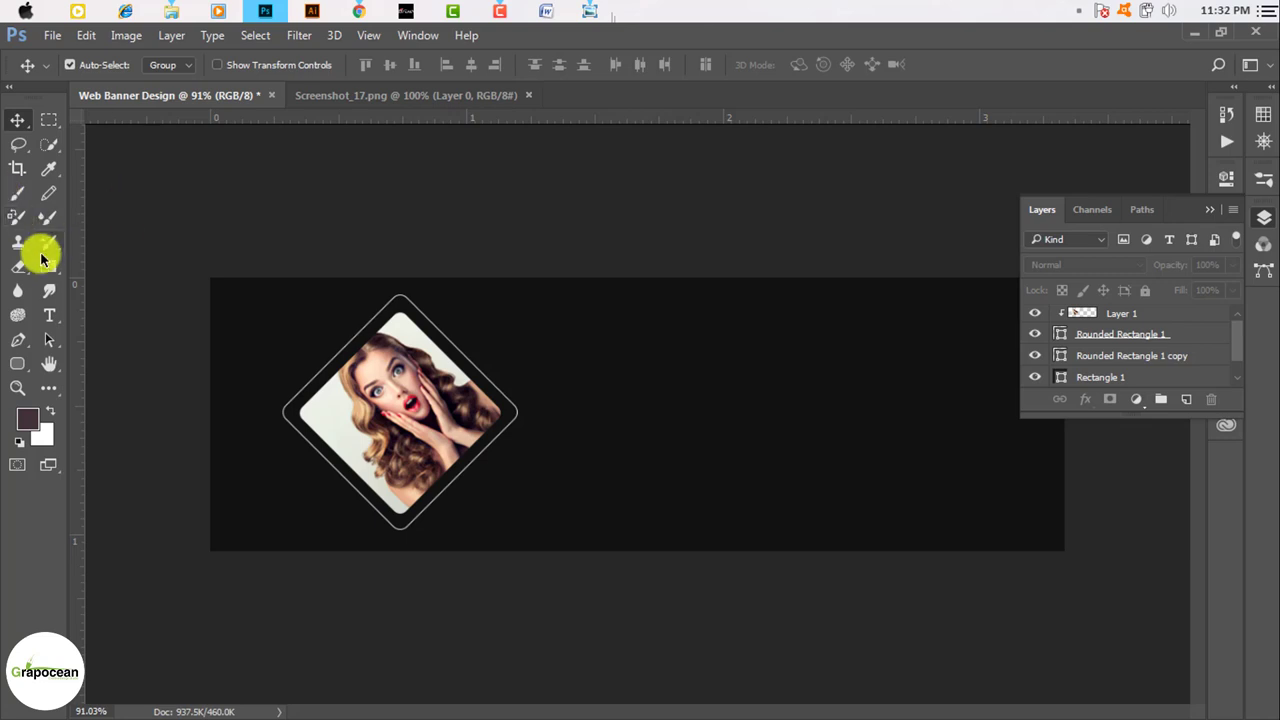
Draw a new tall red rectangle bar on the banner.
{"action": "left_click", "coordinate": [18, 363]}
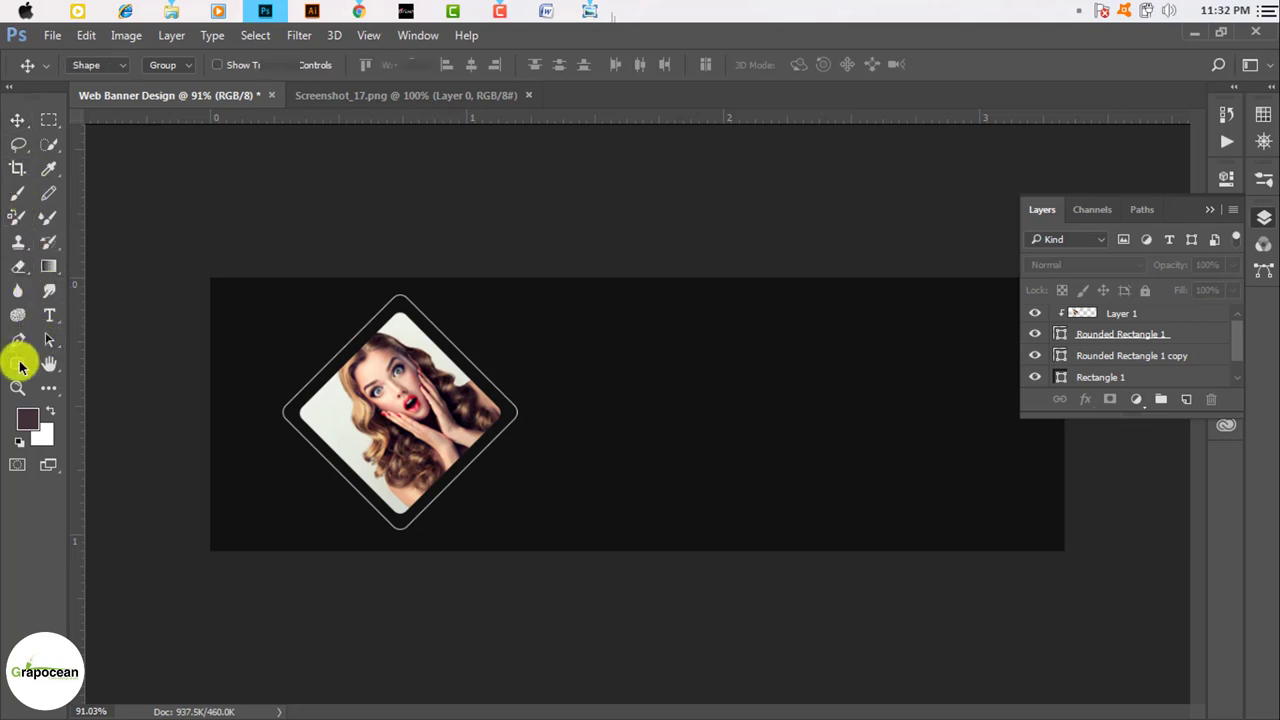
{"action": "left_click", "coordinate": [90, 363]}
{"action": "key", "text": "ctrl+shift+alt+n"}
{"action": "left_click_drag", "start_coordinate": [636, 311], "coordinate": [660, 443]}
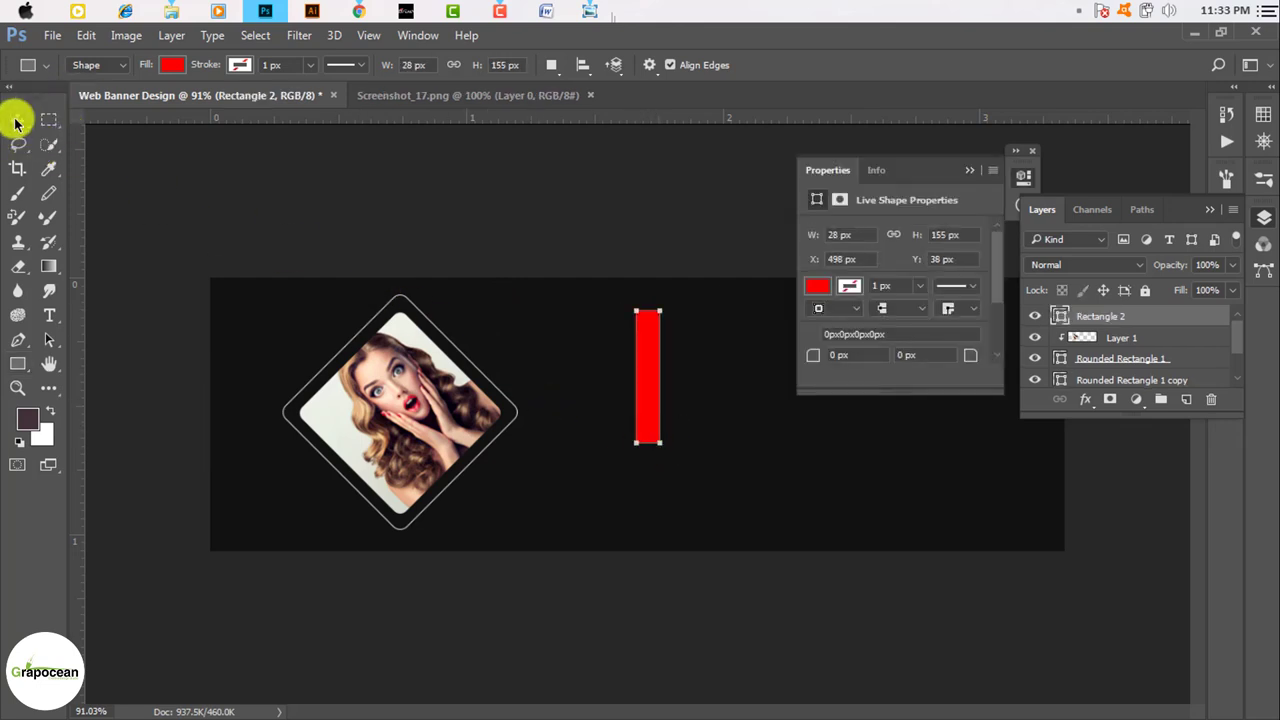
{"action": "left_click", "coordinate": [17, 119]}
{"action": "left_click", "coordinate": [183, 163]}
{"action": "left_click", "coordinate": [969, 170]}
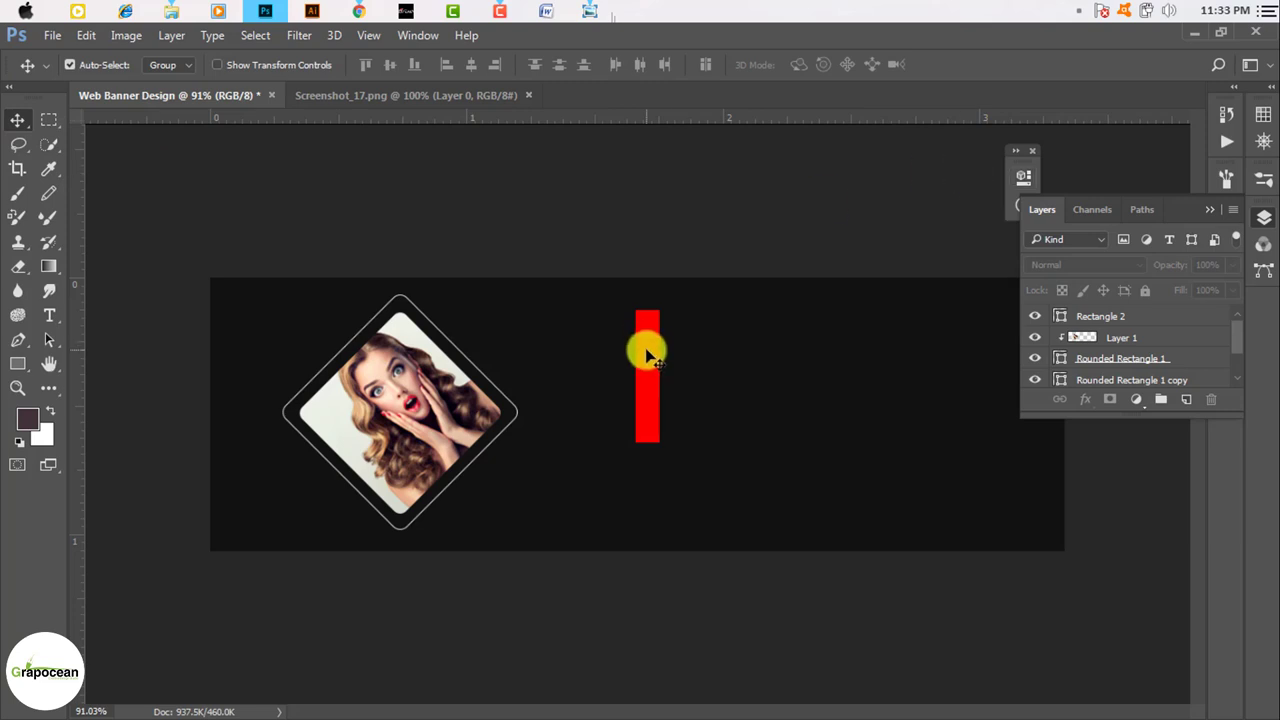
Rotate the red bar -45°, set it at the frame's top-right, and copy it to the lower-left.
{"action": "left_click_drag", "start_coordinate": [646, 349], "coordinate": [548, 317]}
{"action": "key", "text": "ctrl+t"}
{"action": "mouse_move", "coordinate": [594, 423]}
{"action": "left_mouse_down"}
{"action": "mouse_move", "coordinate": [637, 384]}
{"action": "mouse_move", "coordinate": [624, 388]}
{"action": "left_mouse_up"}
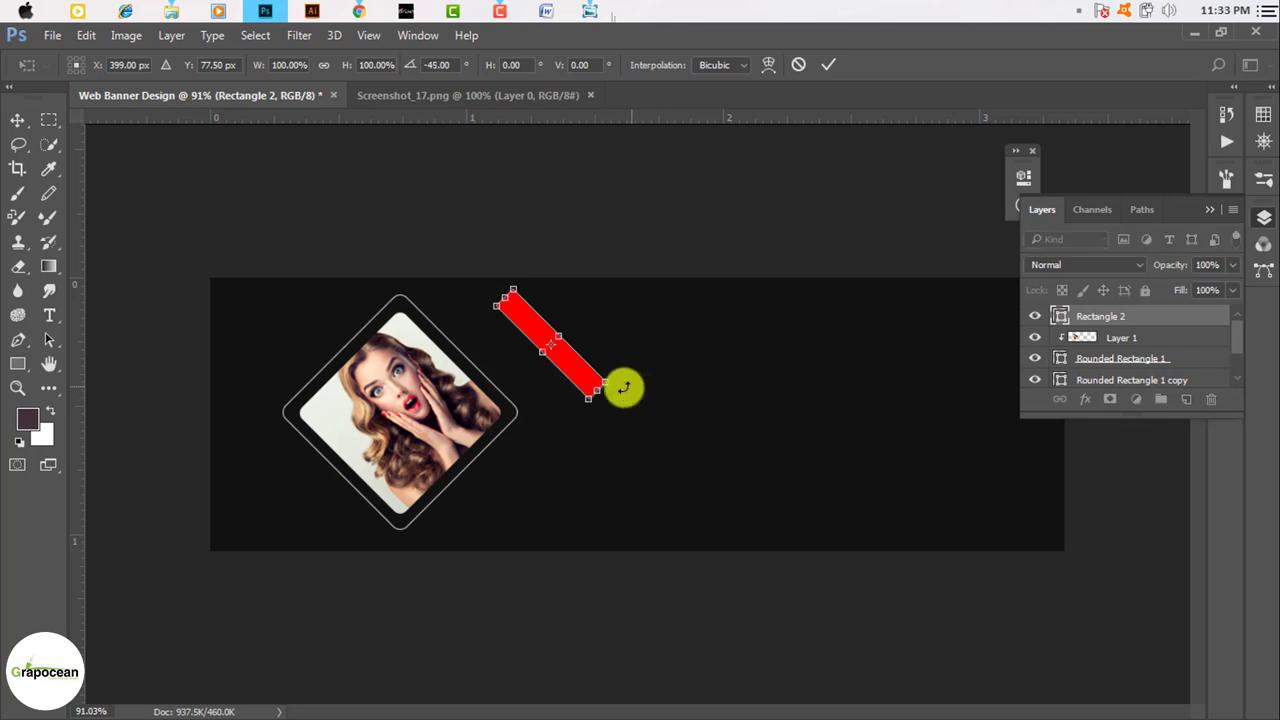
{"action": "left_click", "coordinate": [16, 122]}
{"action": "left_click", "coordinate": [583, 307]}
{"action": "left_click_drag", "start_coordinate": [566, 354], "coordinate": [447, 313]}
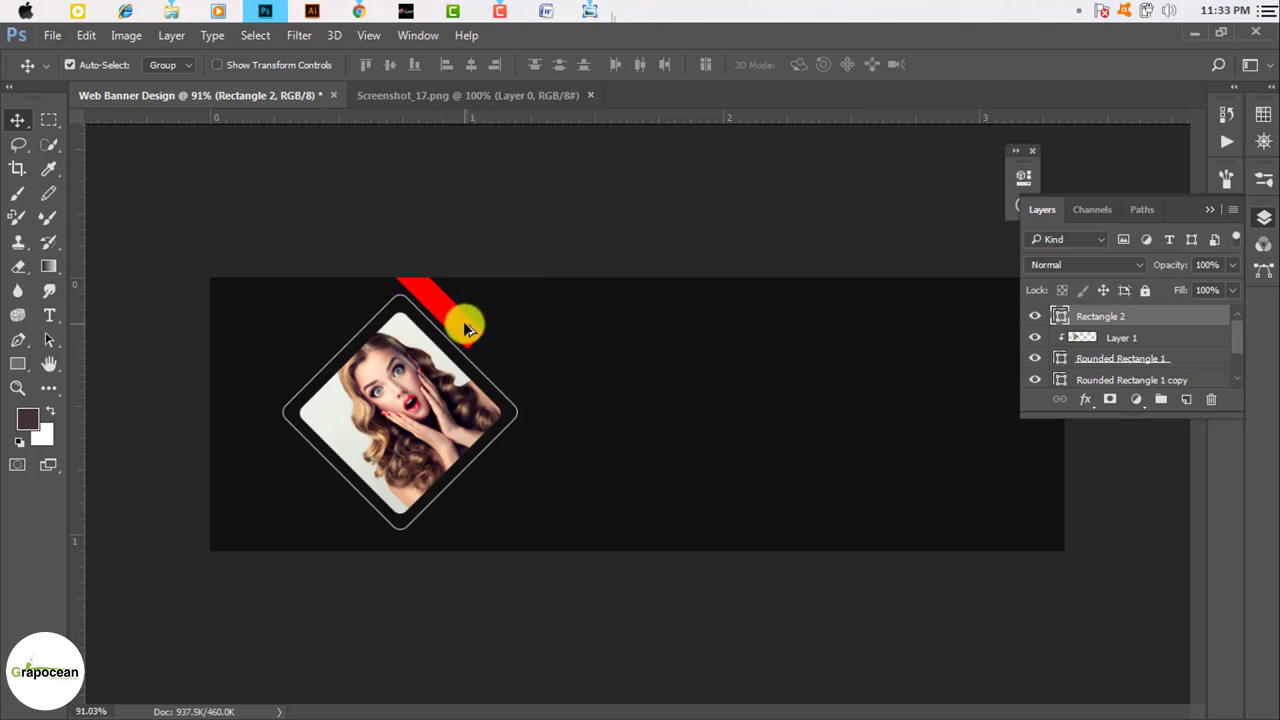
{"action": "mouse_move", "coordinate": [457, 314]}
{"action": "left_mouse_down"}
{"action": "mouse_move", "coordinate": [472, 333]}
{"action": "mouse_move", "coordinate": [386, 551]}
{"action": "mouse_move", "coordinate": [410, 565]}
{"action": "mouse_move", "coordinate": [503, 541]}
{"action": "left_mouse_up"}
Scale the Rounded Rectangle 1 copy frame border down to about 93%.
{"action": "scroll", "coordinate": [457, 537], "scroll_direction": "up", "scroll_amount": 1}
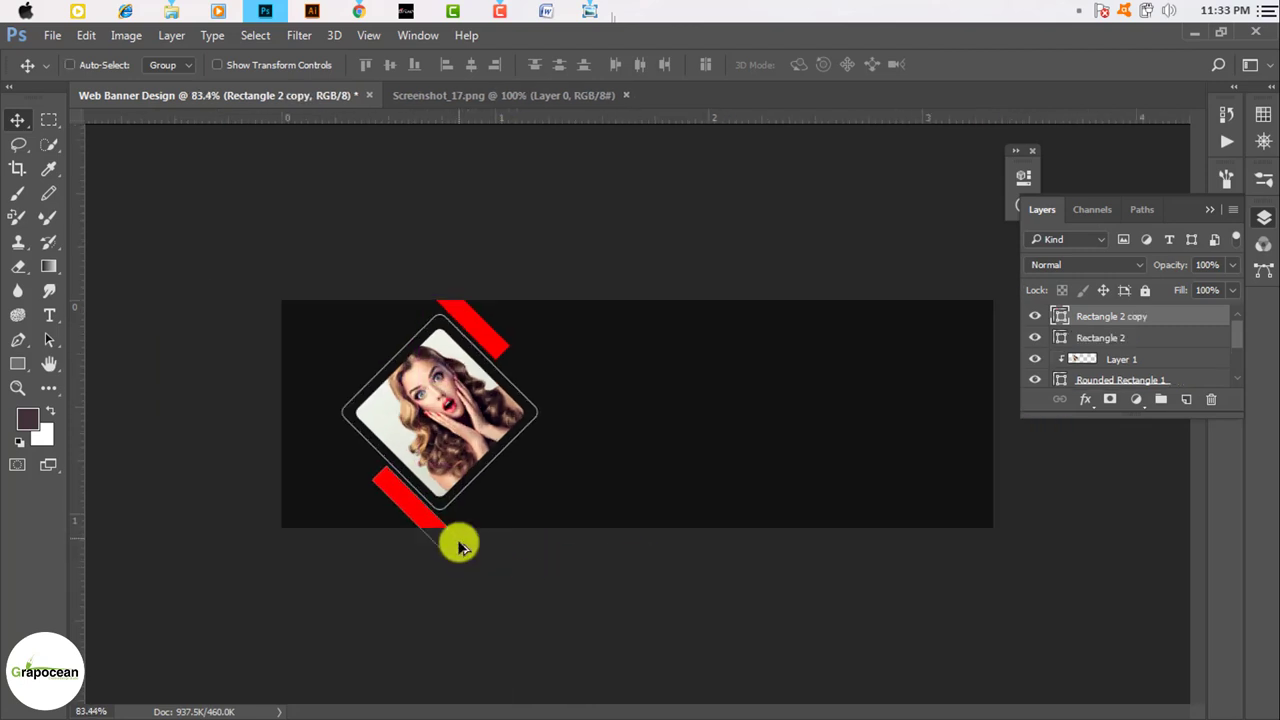
{"action": "scroll", "coordinate": [434, 514], "scroll_direction": "up", "scroll_amount": 1}
{"action": "scroll", "coordinate": [520, 463], "scroll_direction": "up", "scroll_amount": 1}
{"action": "scroll", "coordinate": [480, 415], "scroll_direction": "up", "scroll_amount": 1}
{"action": "scroll", "coordinate": [482, 414], "scroll_direction": "up", "scroll_amount": 1}
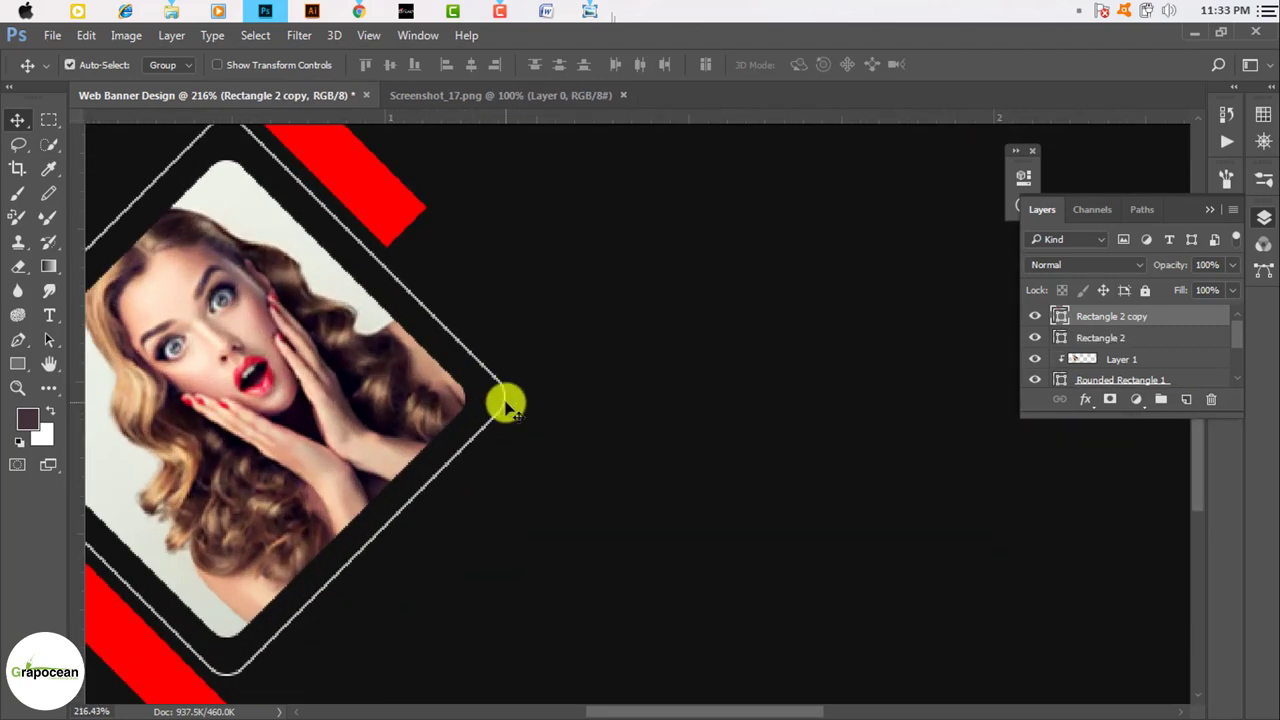
{"action": "left_click", "coordinate": [500, 405], "text": "ctrl"}
{"action": "scroll", "coordinate": [505, 410], "scroll_direction": "up", "scroll_amount": 1}
{"action": "key", "text": "ctrl+t"}
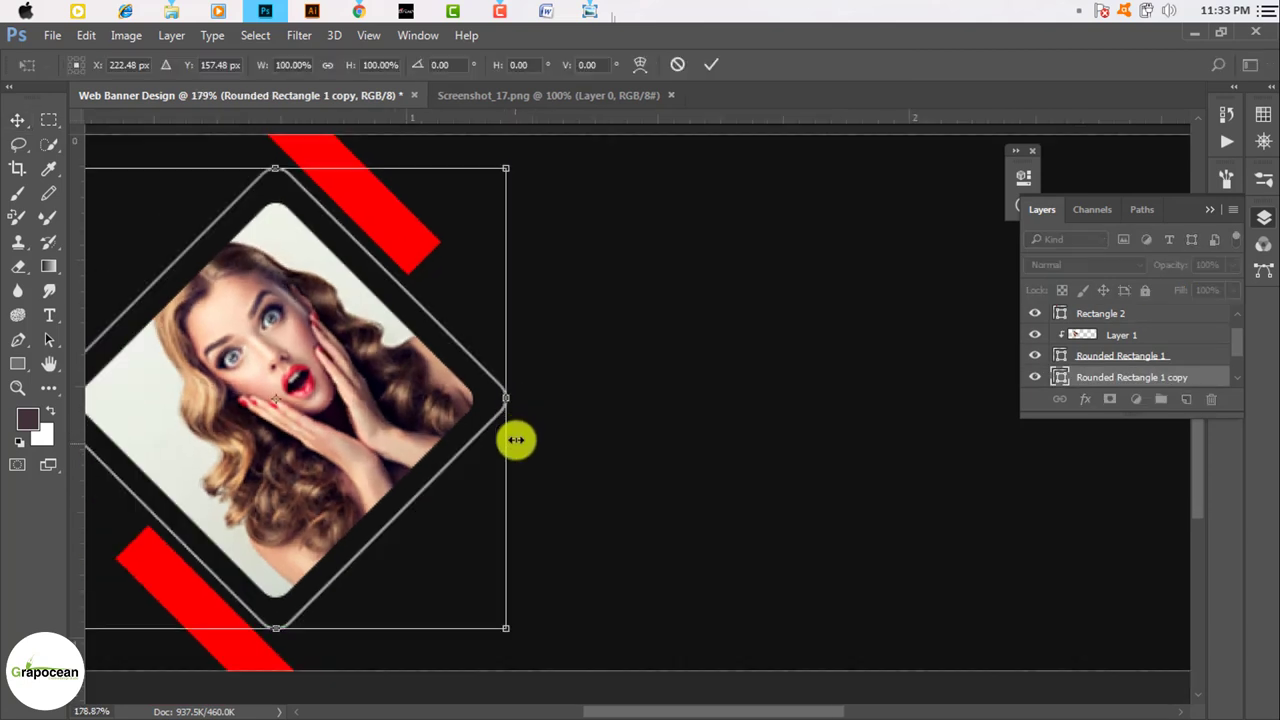
{"action": "left_click_drag", "start_coordinate": [513, 636], "coordinate": [490, 611]}
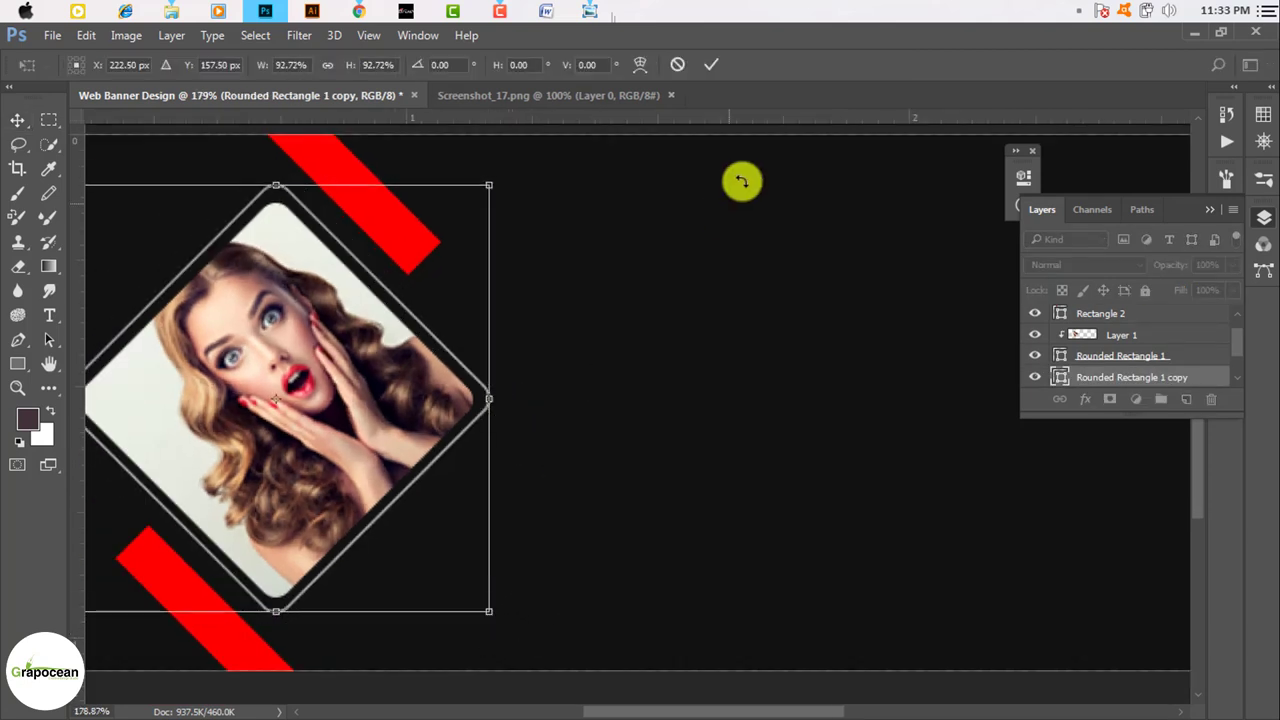
{"action": "left_click", "coordinate": [713, 72]}
Nudge the top and bottom red bars snugly against the resized frame.
{"action": "scroll", "coordinate": [609, 443], "scroll_direction": "down", "scroll_amount": 2}
{"action": "scroll", "coordinate": [466, 509], "scroll_direction": "down", "scroll_amount": 1}
{"action": "scroll", "coordinate": [380, 523], "scroll_direction": "up", "scroll_amount": 2}
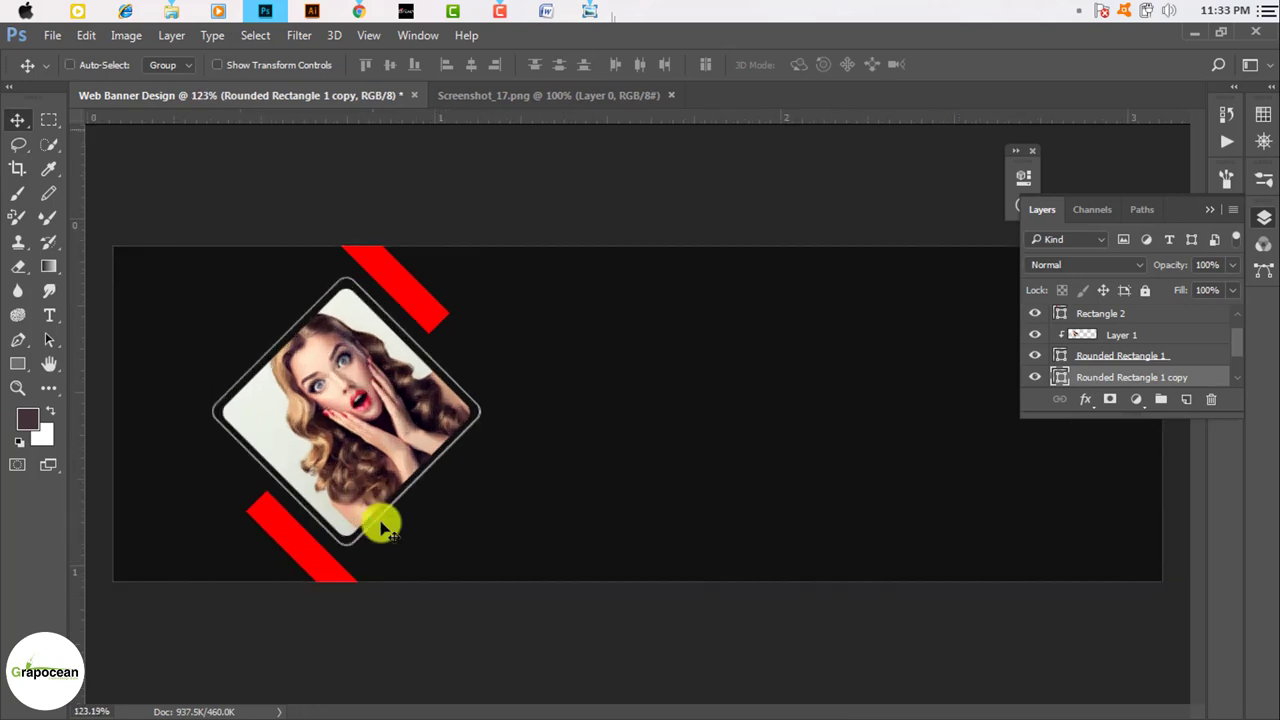
{"action": "left_click_drag", "start_coordinate": [305, 553], "coordinate": [316, 540]}
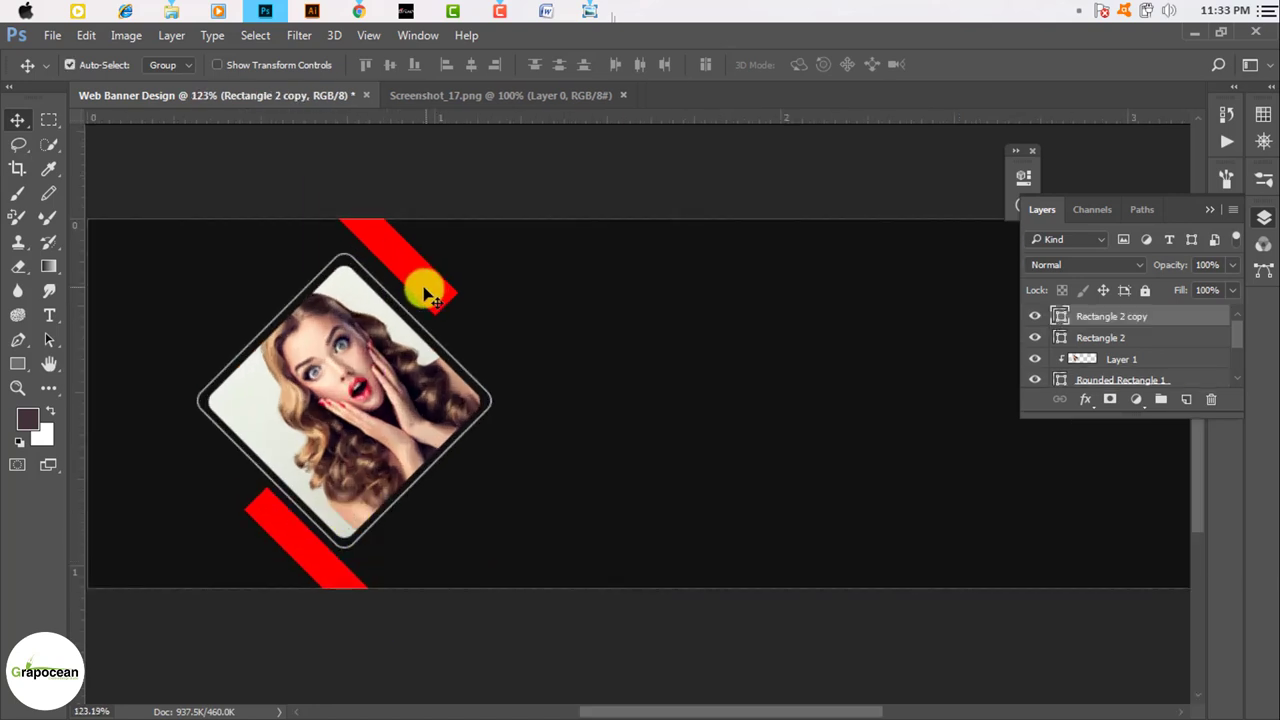
{"action": "left_click_drag", "start_coordinate": [423, 286], "coordinate": [418, 293]}
{"action": "scroll", "coordinate": [560, 497], "scroll_direction": "down", "scroll_amount": 1}
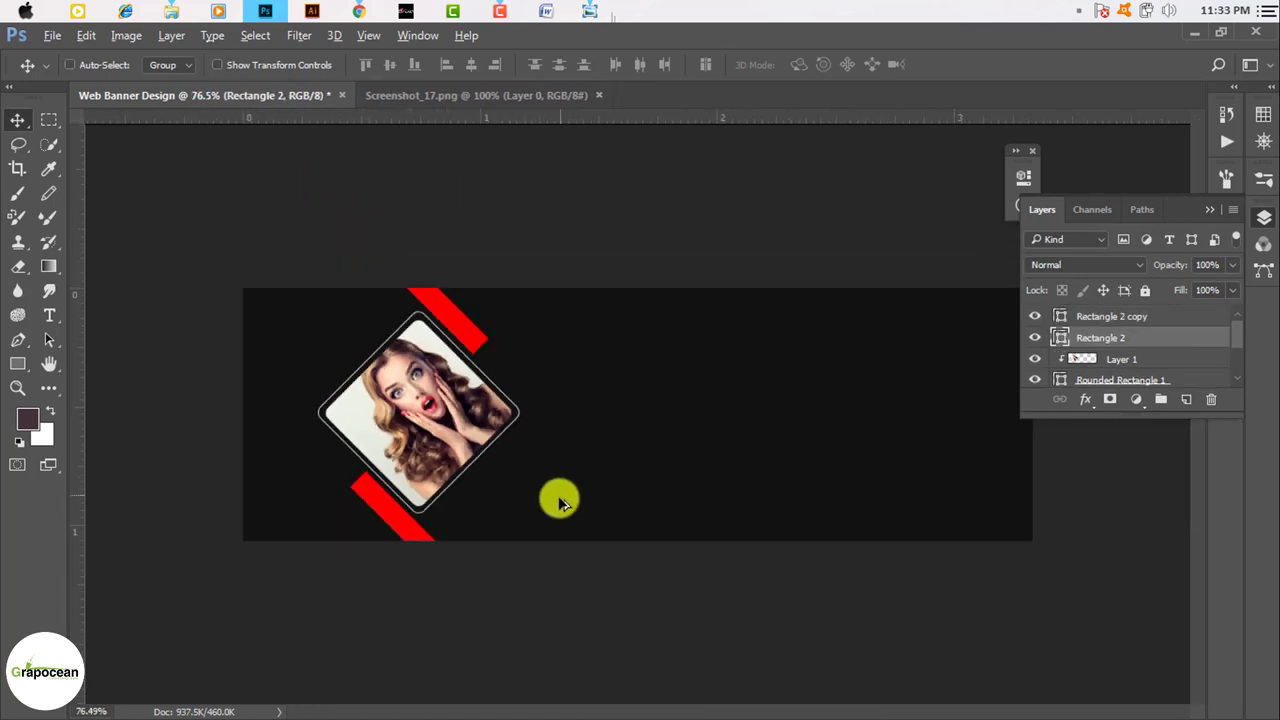
{"action": "scroll", "coordinate": [560, 497], "scroll_direction": "down", "scroll_amount": 1}
{"action": "scroll", "coordinate": [409, 494], "scroll_direction": "up", "scroll_amount": 1}
{"action": "scroll", "coordinate": [520, 487], "scroll_direction": "up", "scroll_amount": 1}
{"action": "scroll", "coordinate": [490, 505], "scroll_direction": "down", "scroll_amount": 2}
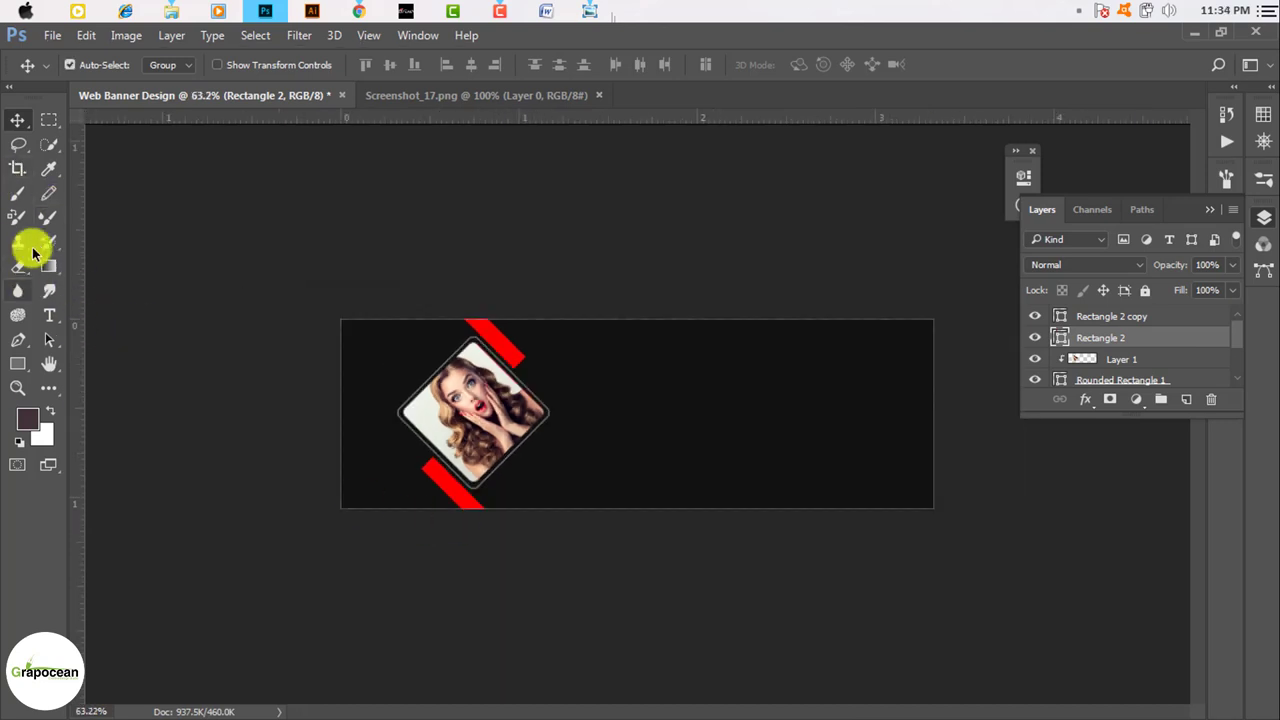
Draw a red square on a new layer above the top red bar, then undo it.
{"action": "left_click", "coordinate": [27, 355]}
{"action": "left_click", "coordinate": [86, 363]}
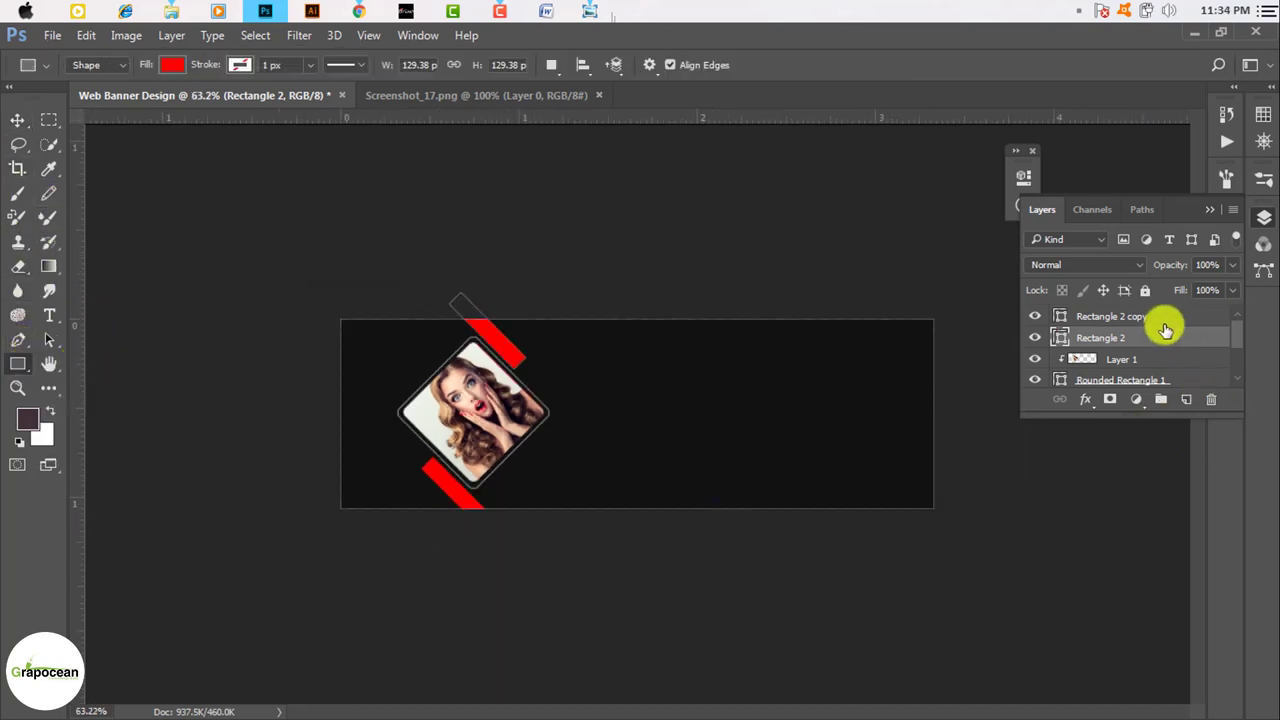
{"action": "key", "text": "alt+bracketright"}
{"action": "left_click", "coordinate": [1187, 401]}
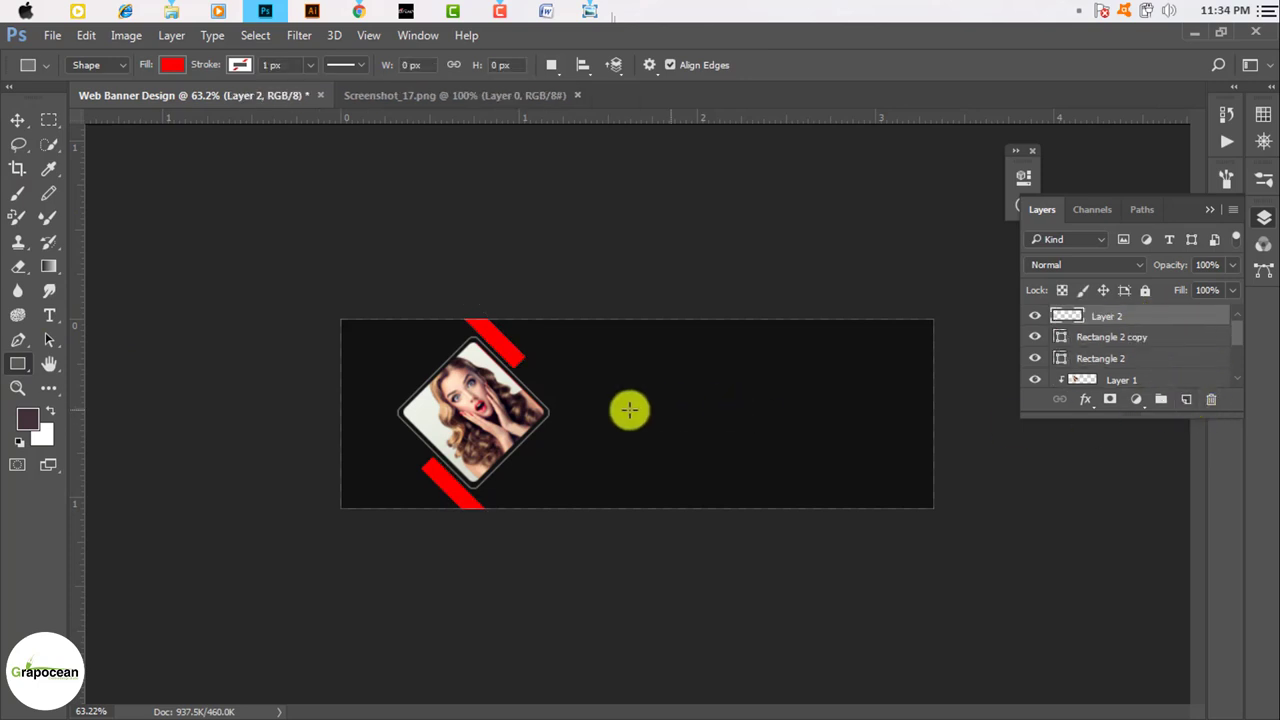
{"action": "left_click_drag", "start_coordinate": [588, 381], "coordinate": [649, 441]}
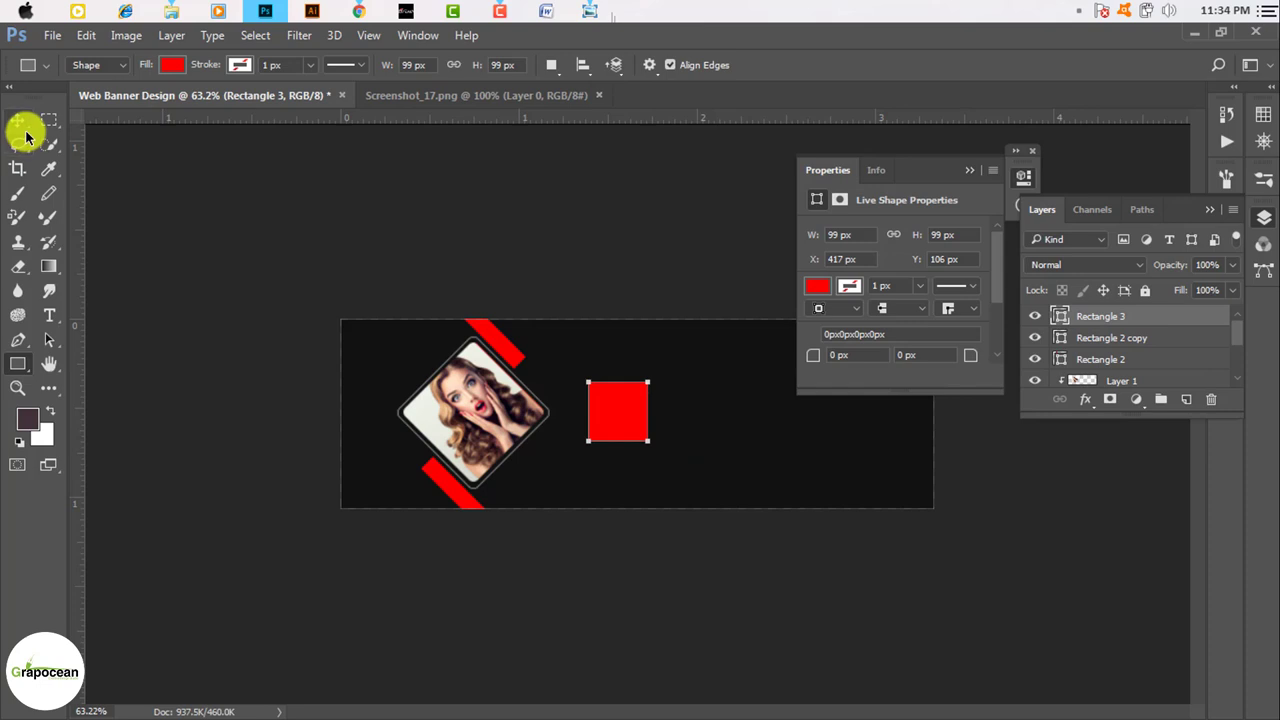
{"action": "key", "text": "ctrl+z"}
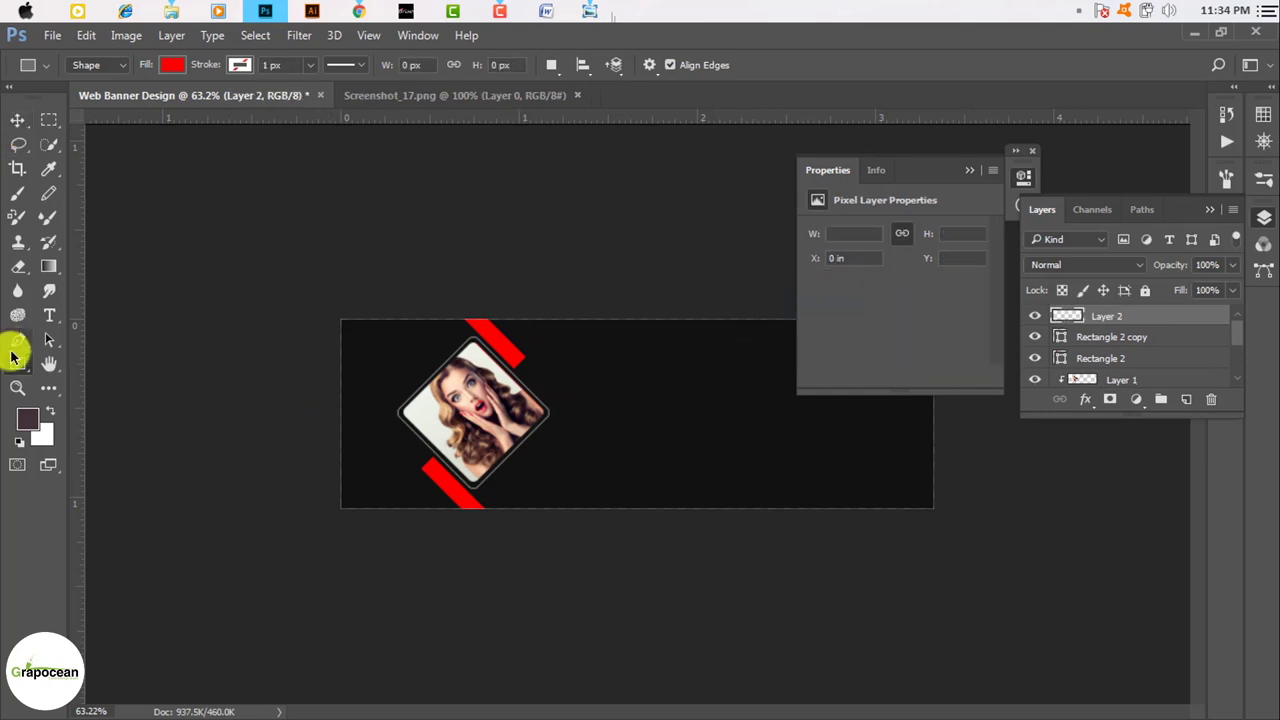
Draw a red rounded square right of the photo frame and move it up-left.
{"action": "right_click", "coordinate": [13, 357]}
{"action": "left_click", "coordinate": [112, 380]}
{"action": "left_click_drag", "start_coordinate": [612, 379], "coordinate": [679, 452]}
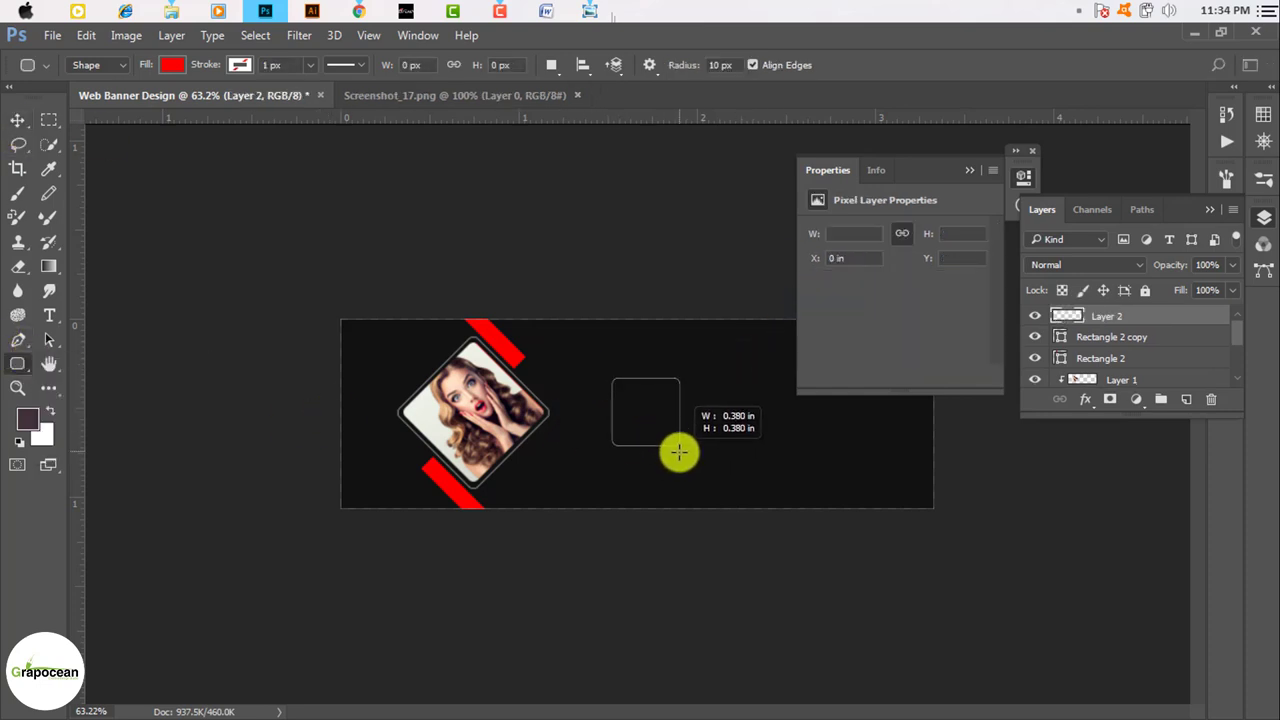
{"action": "left_click", "coordinate": [19, 122]}
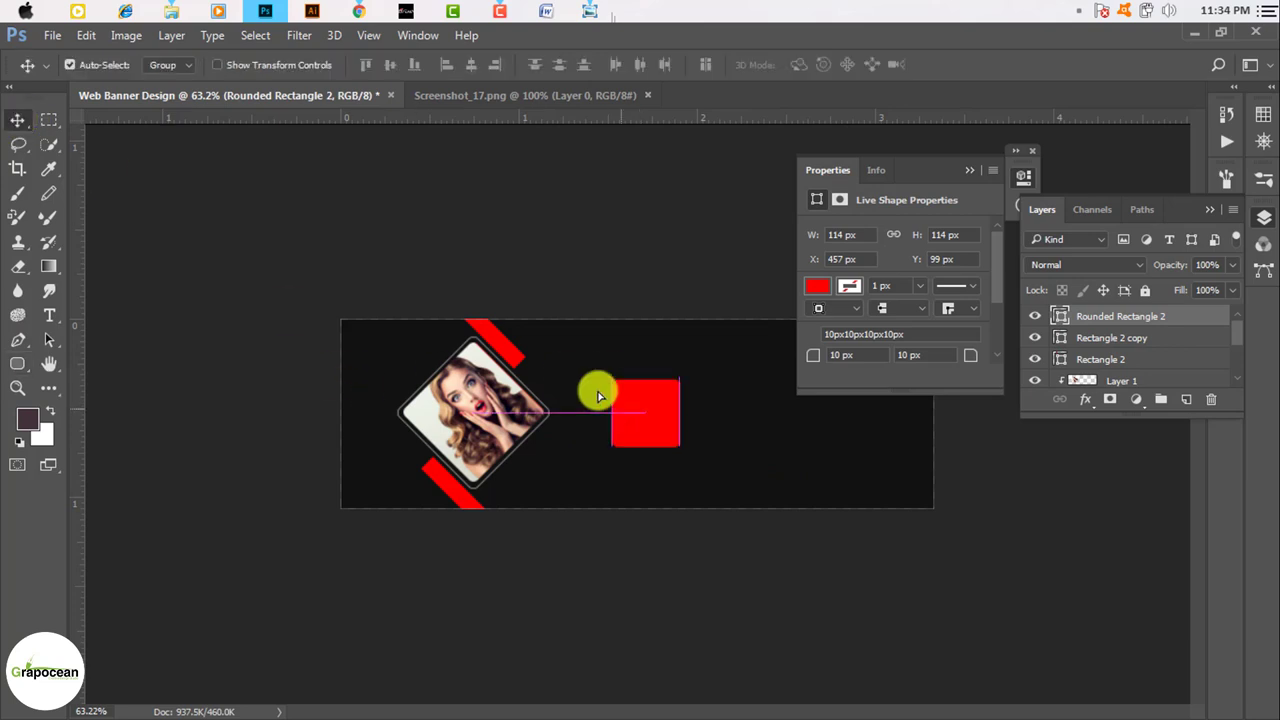
{"action": "left_click_drag", "start_coordinate": [642, 402], "coordinate": [601, 370]}
Rotate the rounded square -45° into a diamond against the frame's top-right side.
{"action": "key", "text": "ctrl+t"}
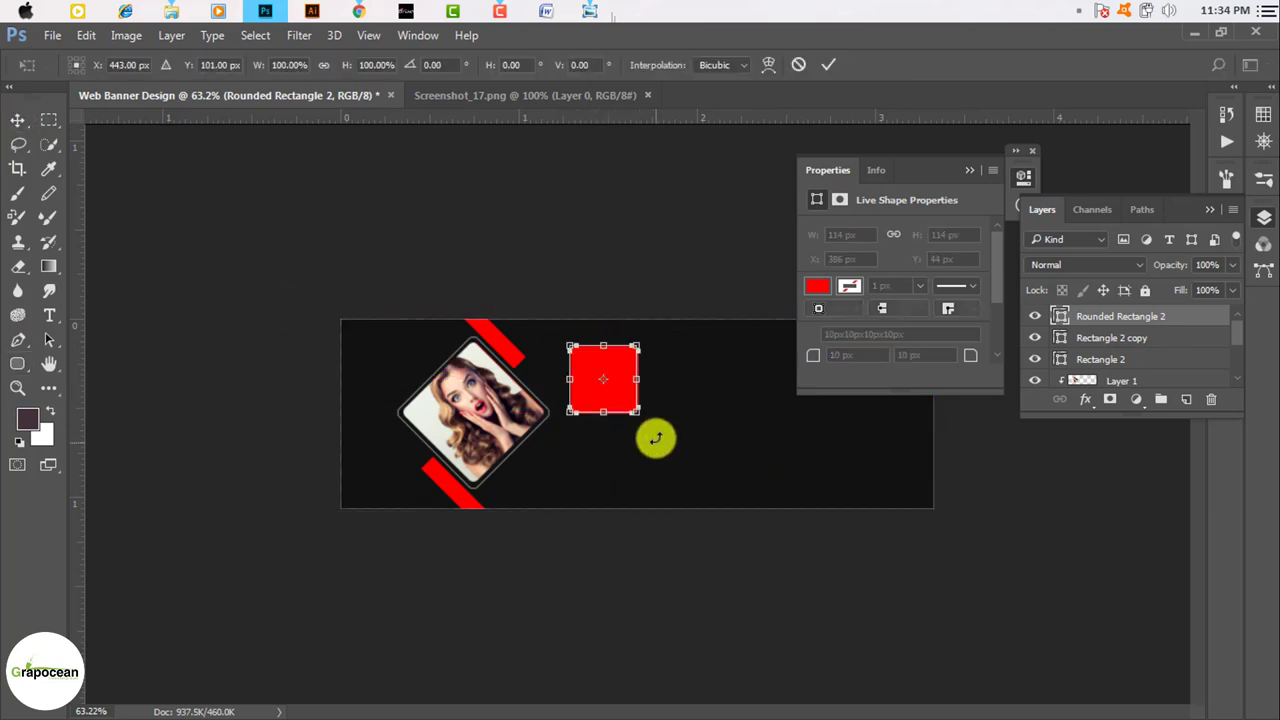
{"action": "left_click_drag", "start_coordinate": [657, 434], "coordinate": [697, 375]}
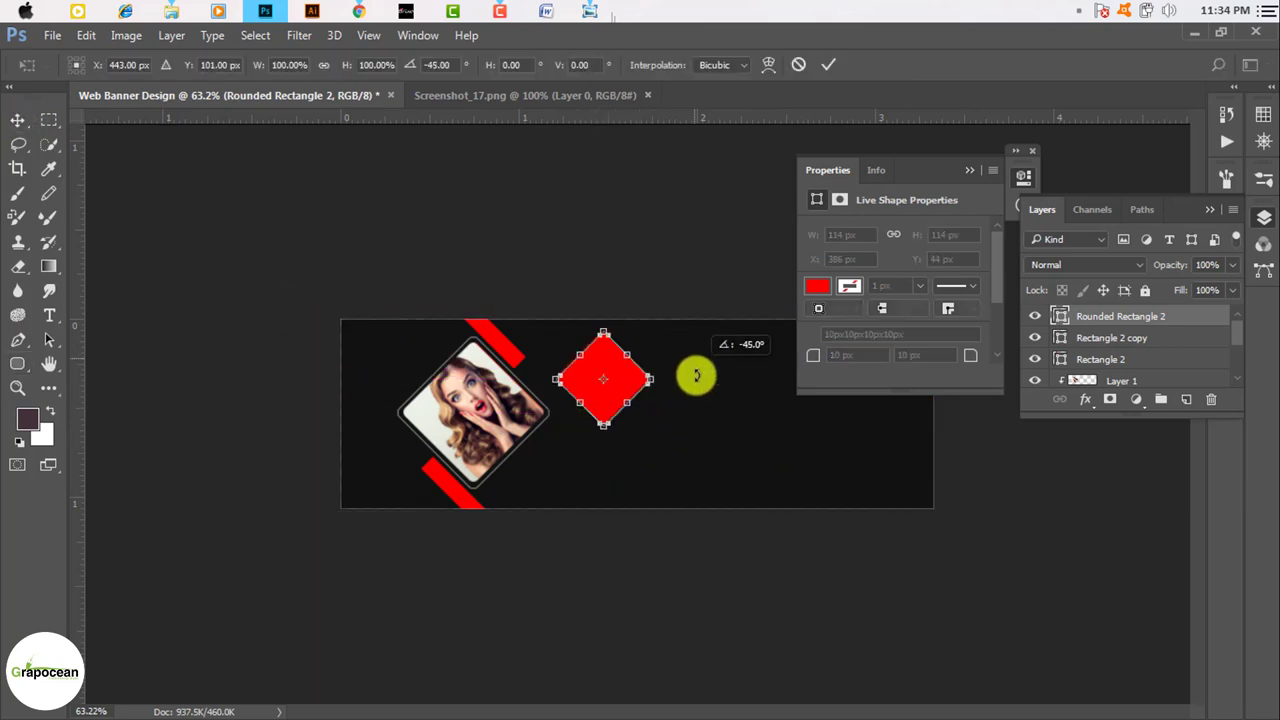
{"action": "left_click", "coordinate": [828, 64]}
{"action": "mouse_move", "coordinate": [606, 380]}
{"action": "left_mouse_down"}
{"action": "mouse_move", "coordinate": [577, 388]}
{"action": "mouse_move", "coordinate": [591, 484]}
{"action": "mouse_move", "coordinate": [566, 471]}
{"action": "mouse_move", "coordinate": [533, 484]}
{"action": "mouse_move", "coordinate": [457, 434]}
{"action": "mouse_move", "coordinate": [506, 447]}
{"action": "left_mouse_up"}
Align the upper diamond and place a copy of it further right.
{"action": "scroll", "coordinate": [566, 471], "scroll_direction": "up", "scroll_amount": 2}
{"action": "scroll", "coordinate": [517, 477], "scroll_direction": "up", "scroll_amount": 2}
{"action": "scroll", "coordinate": [470, 436], "scroll_direction": "up", "scroll_amount": 3}
{"action": "scroll", "coordinate": [506, 449], "scroll_direction": "down", "scroll_amount": 3}
{"action": "left_click_drag", "start_coordinate": [586, 320], "coordinate": [562, 323]}
{"action": "scroll", "coordinate": [600, 486], "scroll_direction": "down", "scroll_amount": 2}
{"action": "scroll", "coordinate": [534, 494], "scroll_direction": "down", "scroll_amount": 2}
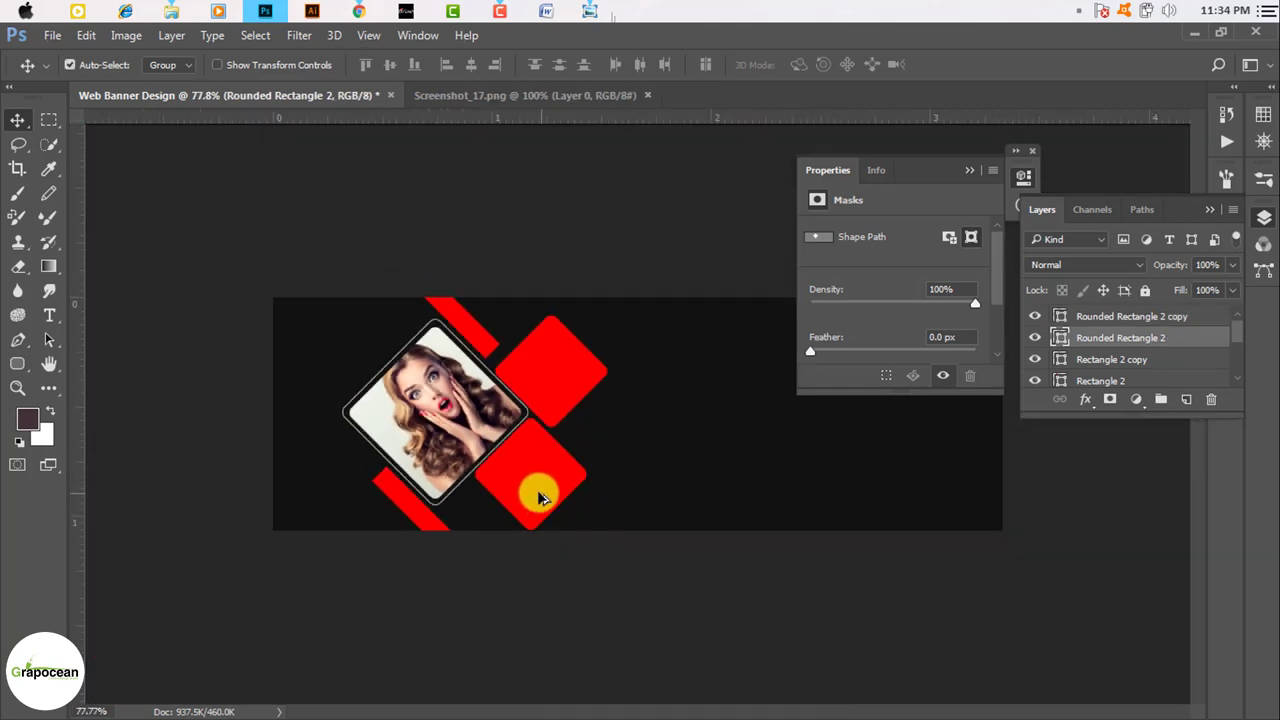
{"action": "mouse_move", "coordinate": [534, 494]}
{"action": "left_mouse_down"}
{"action": "mouse_move", "coordinate": [627, 453]}
{"action": "mouse_move", "coordinate": [698, 510]}
{"action": "mouse_move", "coordinate": [691, 500]}
{"action": "left_mouse_up"}
Enlarge the copied diamond to about 136% and adjust its position.
{"action": "key", "text": "ctrl+t"}
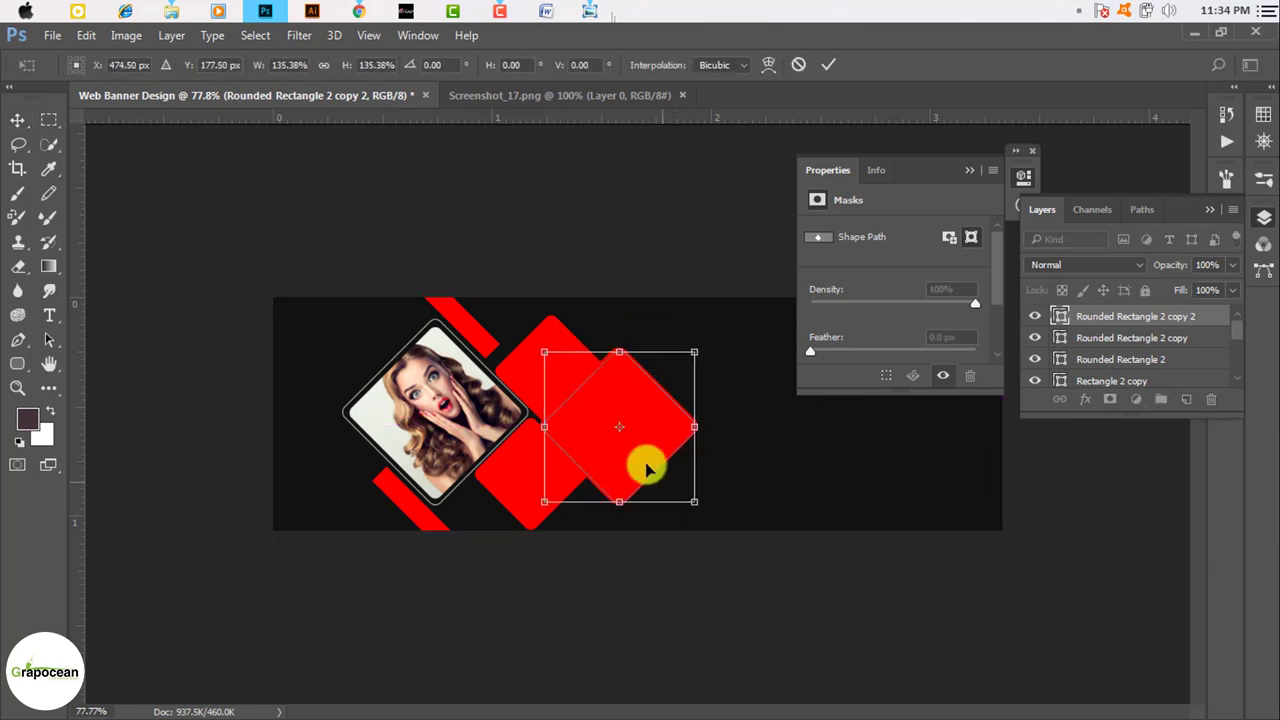
{"action": "mouse_move", "coordinate": [630, 449]}
{"action": "left_mouse_down"}
{"action": "mouse_move", "coordinate": [648, 452]}
{"action": "mouse_move", "coordinate": [634, 470]}
{"action": "left_mouse_up"}
{"action": "scroll", "coordinate": [633, 457], "scroll_direction": "up", "scroll_amount": 3}
{"action": "left_click_drag", "start_coordinate": [743, 549], "coordinate": [745, 555]}
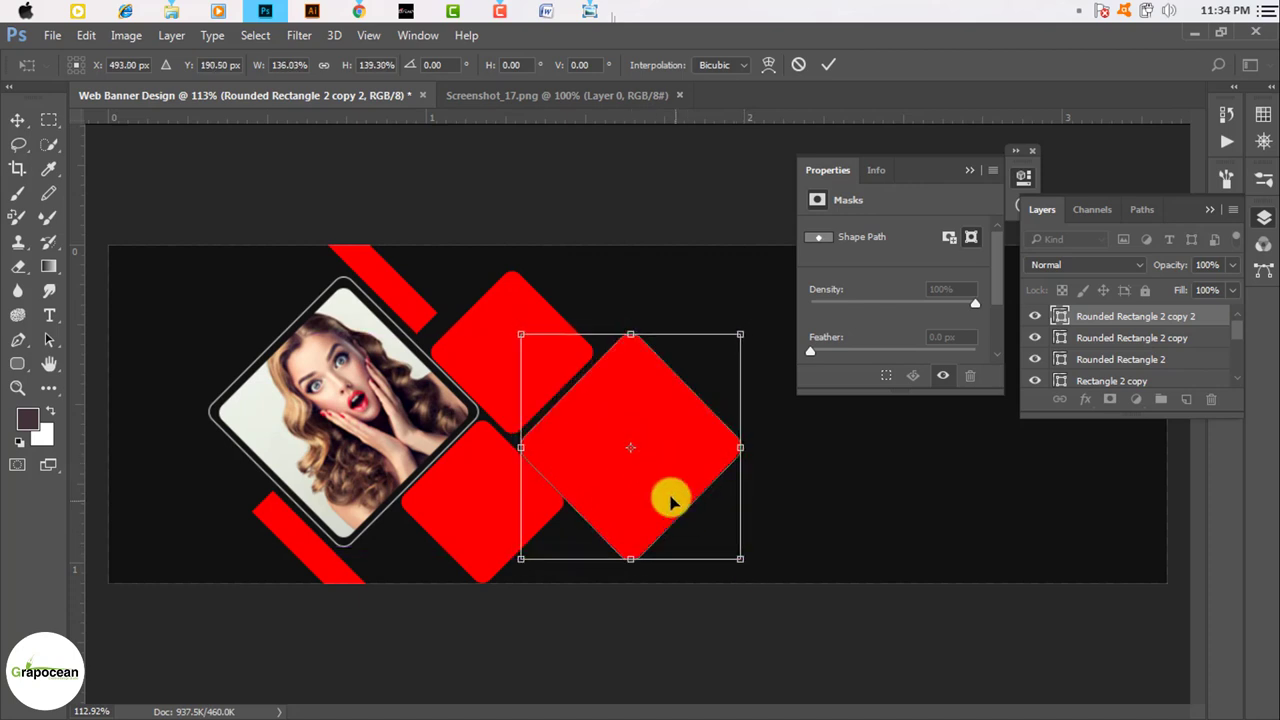
{"action": "left_click_drag", "start_coordinate": [671, 500], "coordinate": [596, 494]}
{"action": "scroll", "coordinate": [543, 417], "scroll_direction": "up", "scroll_amount": 5}
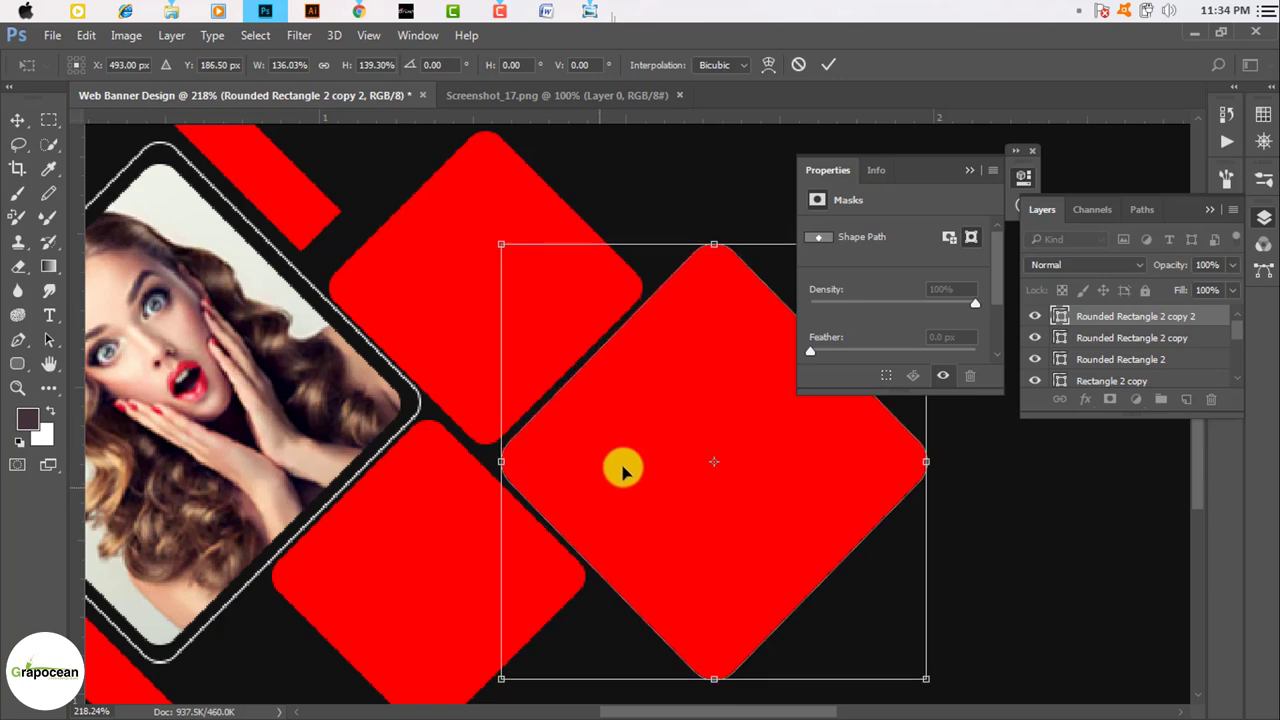
{"action": "left_click", "coordinate": [827, 66]}
Move the enlarged diamond to the banner's left edge.
{"action": "scroll", "coordinate": [486, 409], "scroll_direction": "down", "scroll_amount": 3}
{"action": "scroll", "coordinate": [571, 431], "scroll_direction": "down", "scroll_amount": 2}
{"action": "scroll", "coordinate": [609, 449], "scroll_direction": "up", "scroll_amount": 1}
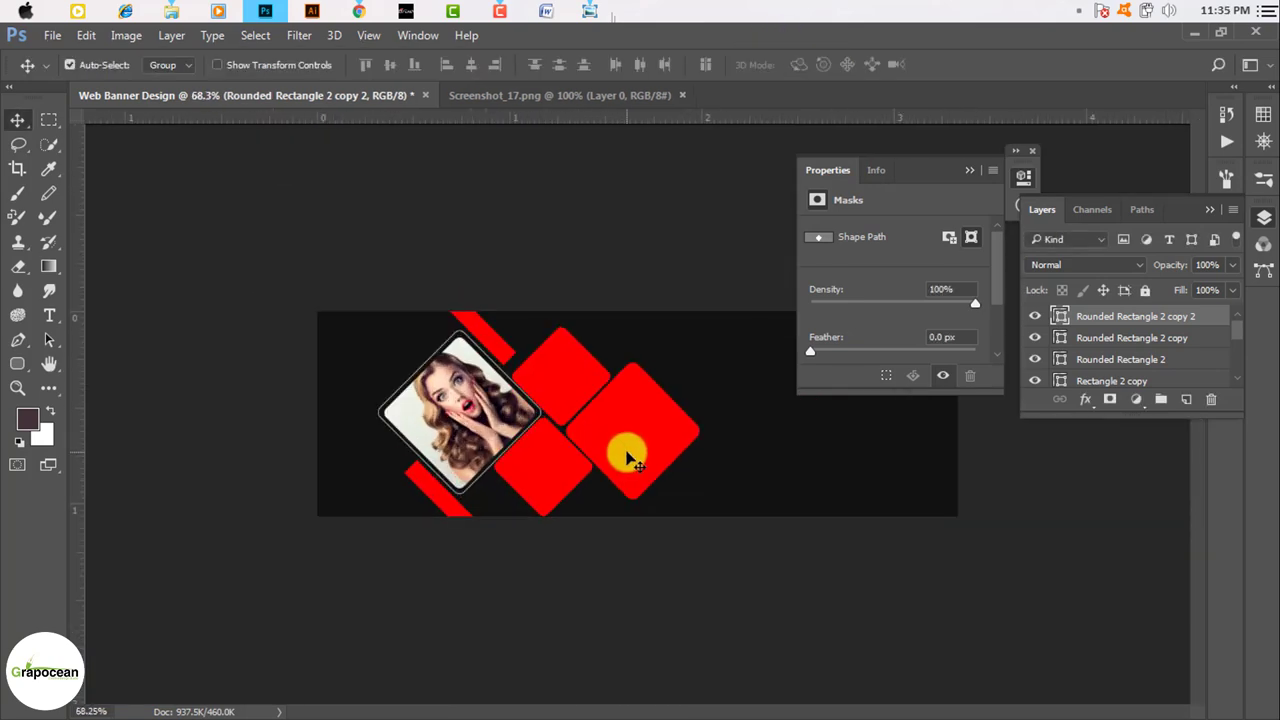
{"action": "left_click_drag", "start_coordinate": [628, 458], "coordinate": [340, 376]}
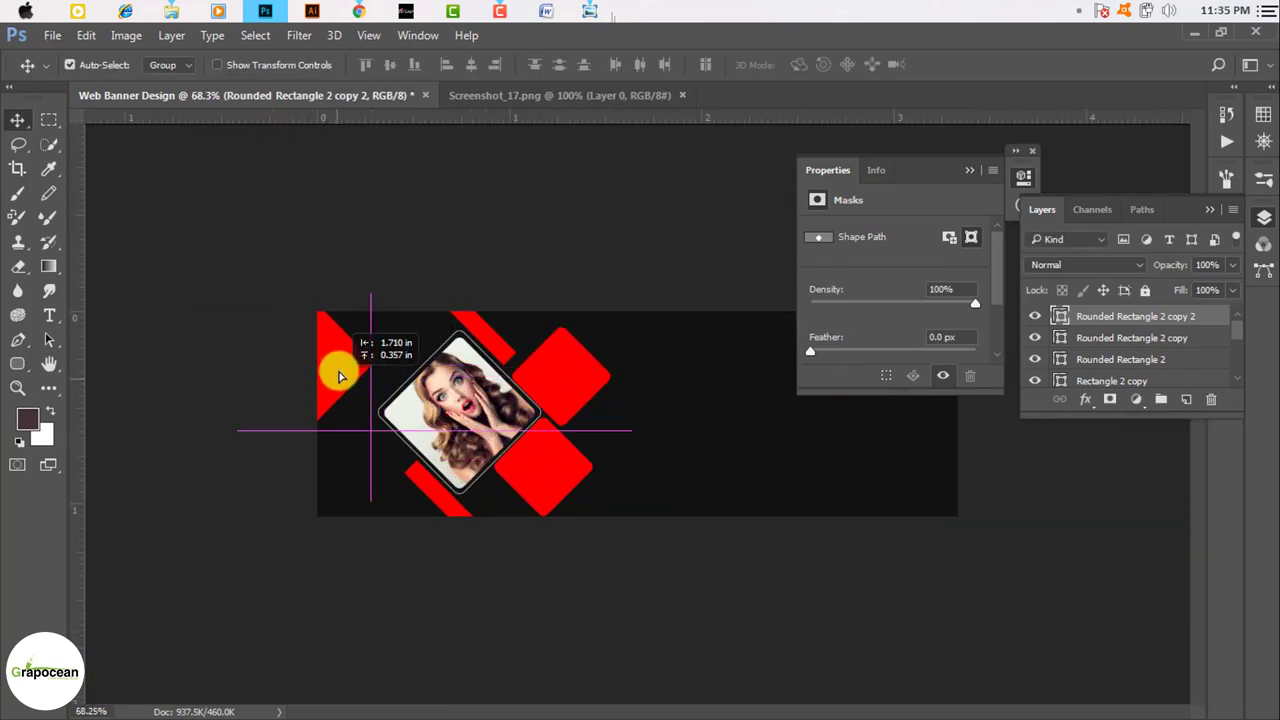
{"action": "mouse_move", "coordinate": [340, 376]}
{"action": "left_mouse_down"}
{"action": "mouse_move", "coordinate": [330, 420]}
{"action": "mouse_move", "coordinate": [263, 393]}
{"action": "left_mouse_up"}
{"action": "scroll", "coordinate": [515, 503], "scroll_direction": "up", "scroll_amount": 1}
{"action": "scroll", "coordinate": [283, 406], "scroll_direction": "up", "scroll_amount": 2}
Enlarge the left red shape to about 123% and move it into the lower-left corner.
{"action": "key", "text": "ctrl+t"}
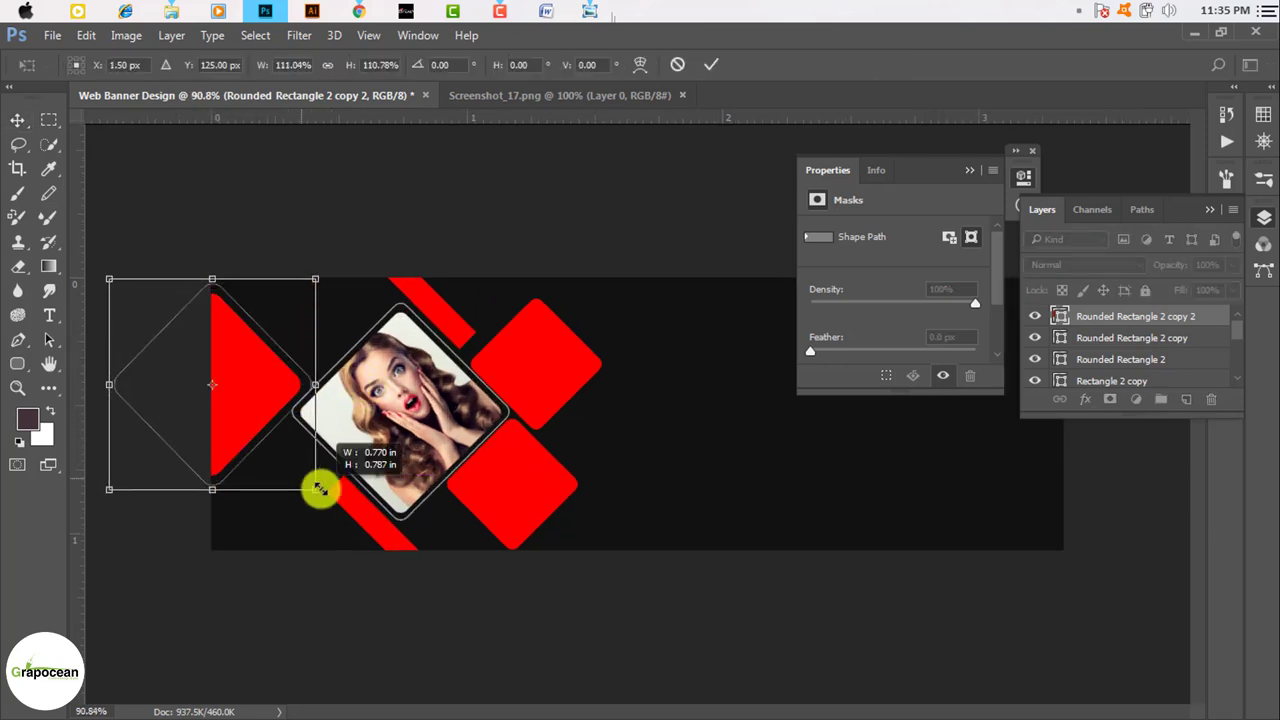
{"action": "left_click_drag", "start_coordinate": [307, 481], "coordinate": [328, 502]}
{"action": "left_click_drag", "start_coordinate": [266, 414], "coordinate": [271, 357]}
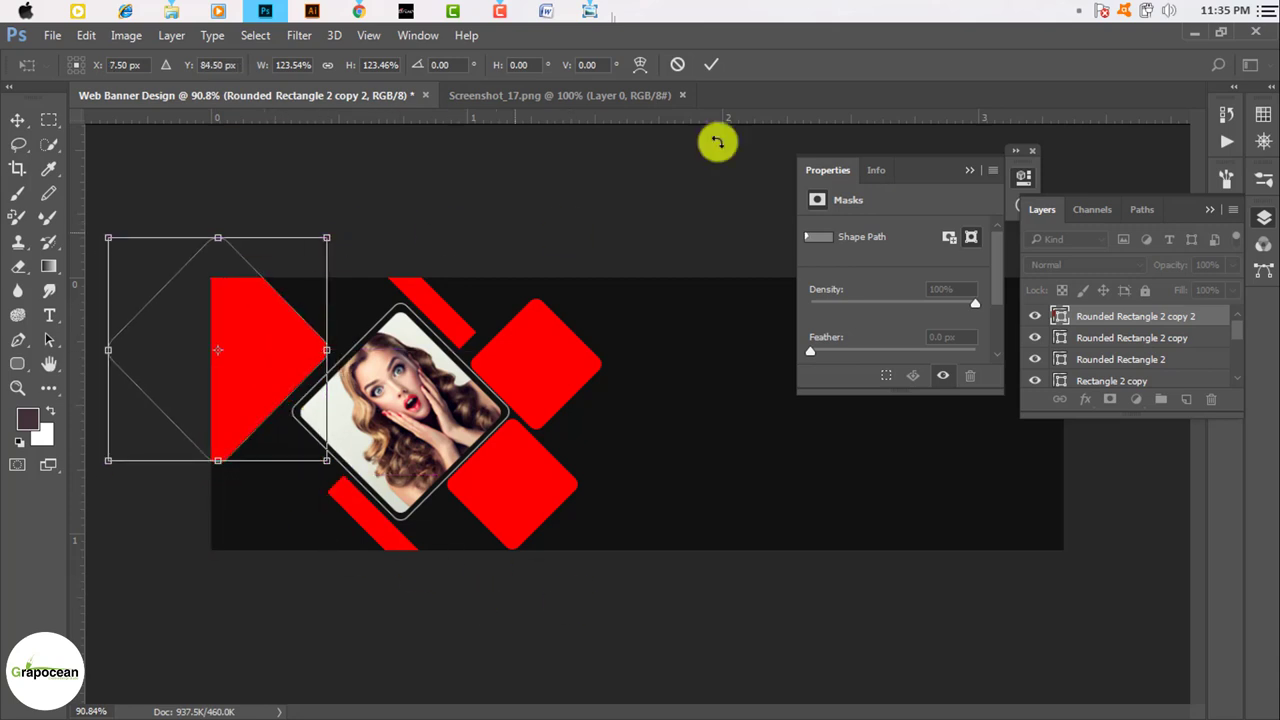
{"action": "left_click", "coordinate": [714, 64]}
{"action": "scroll", "coordinate": [571, 486], "scroll_direction": "down", "scroll_amount": 1}
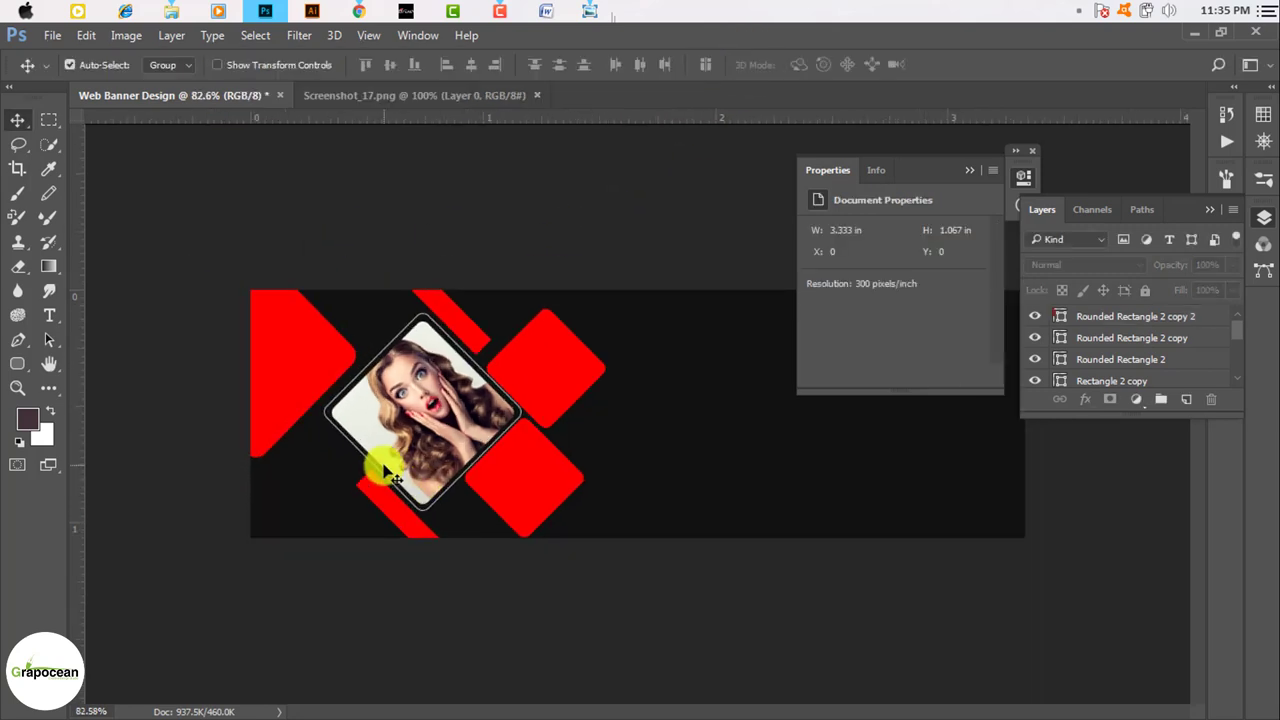
{"action": "left_click_drag", "start_coordinate": [333, 373], "coordinate": [296, 346]}
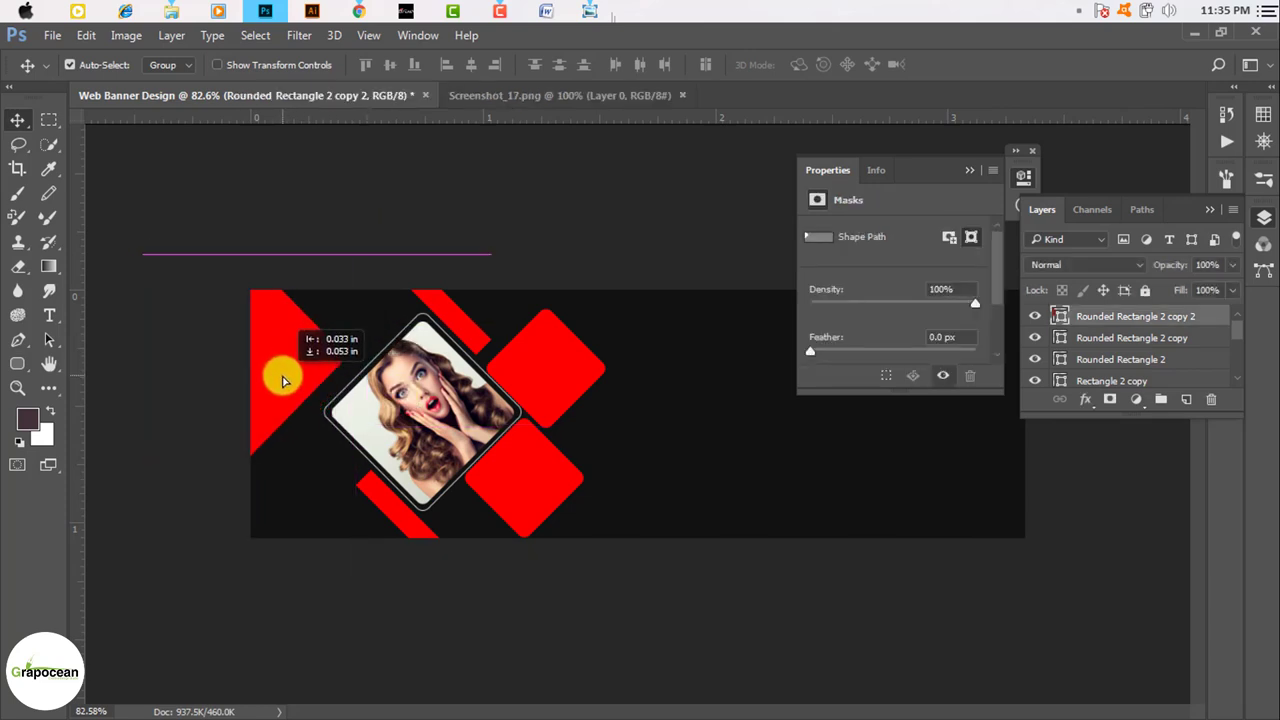
{"action": "mouse_move", "coordinate": [296, 346]}
{"action": "left_mouse_down"}
{"action": "mouse_move", "coordinate": [277, 371]}
{"action": "mouse_move", "coordinate": [300, 514]}
{"action": "left_mouse_up"}
Move the red bar up-left and push the left red shape up toward the top-left.
{"action": "key", "text": "ctrl"}
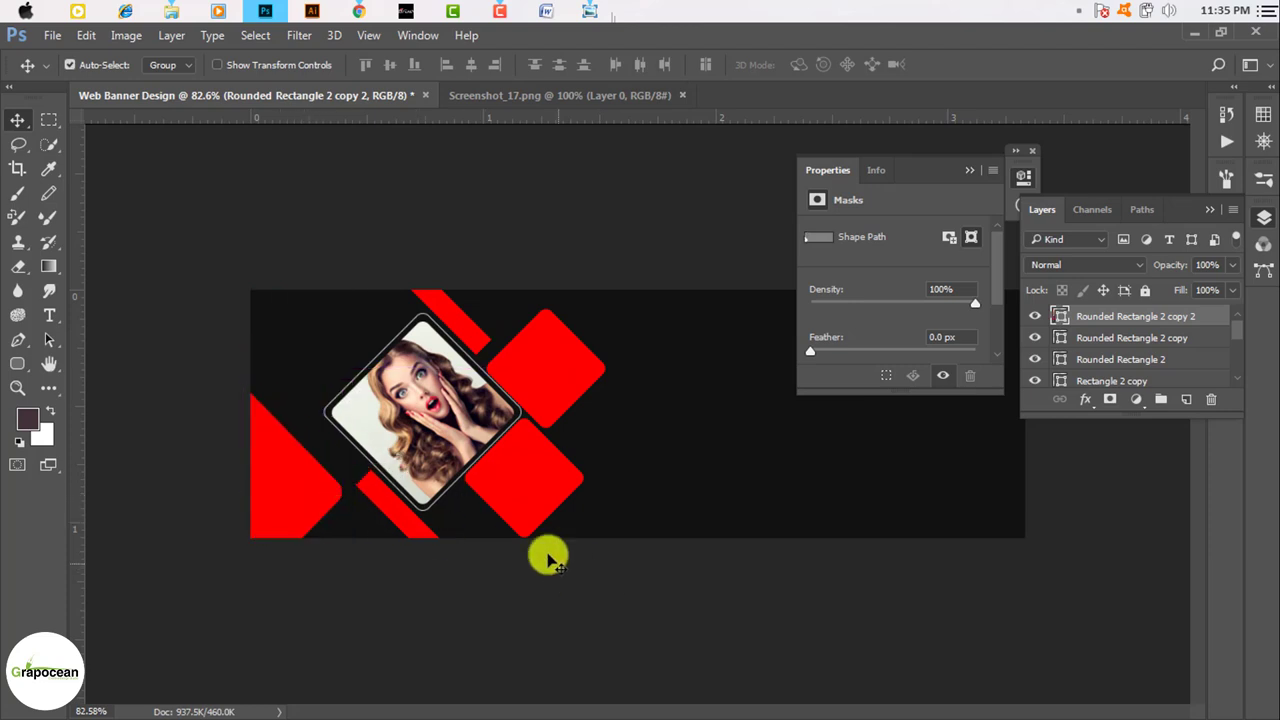
{"action": "key", "text": "ctrl+plus"}
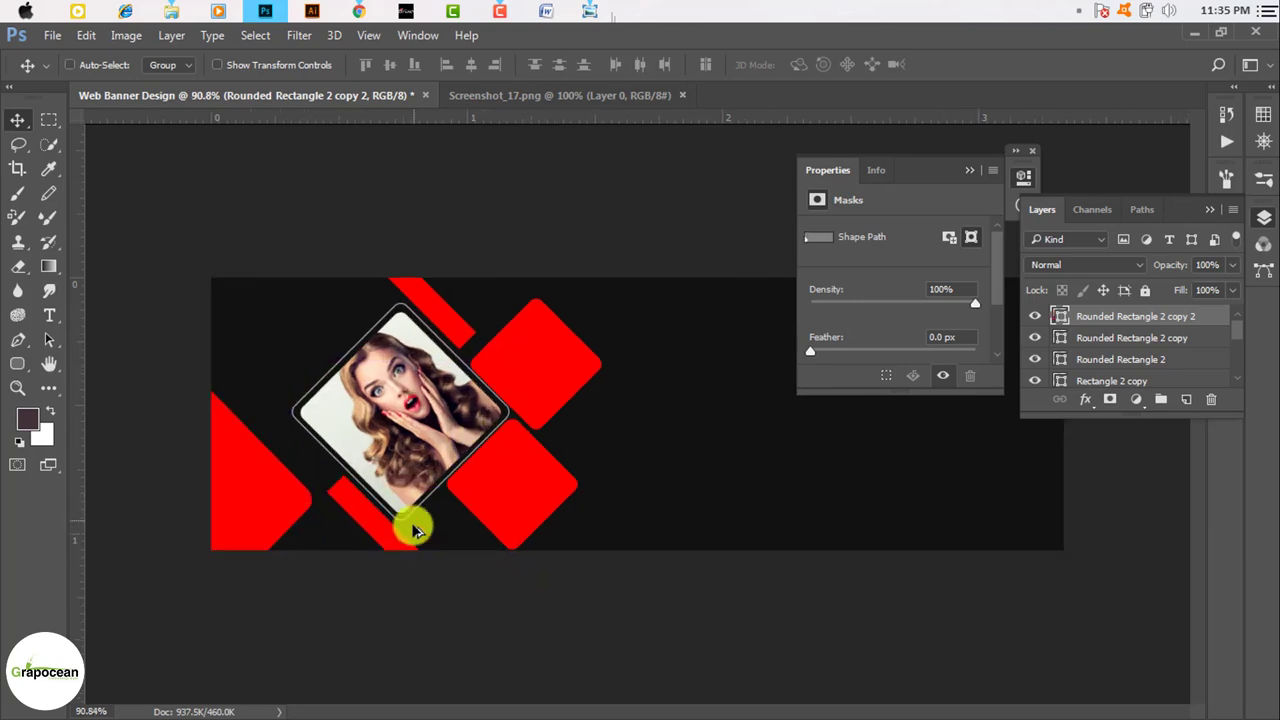
{"action": "mouse_move", "coordinate": [366, 543]}
{"action": "left_mouse_down"}
{"action": "mouse_move", "coordinate": [226, 323]}
{"action": "mouse_move", "coordinate": [372, 512]}
{"action": "left_mouse_up"}
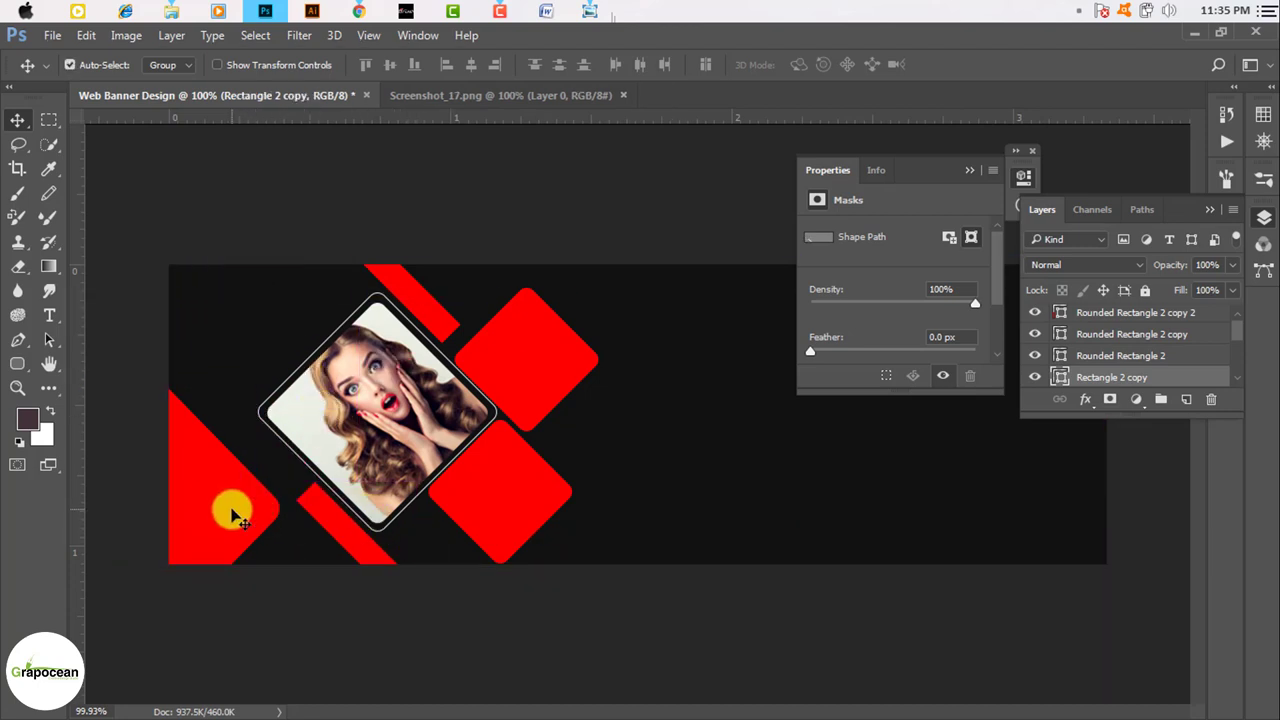
{"action": "left_click_drag", "start_coordinate": [236, 515], "coordinate": [234, 471]}
{"action": "key", "text": "ctrl+minus"}
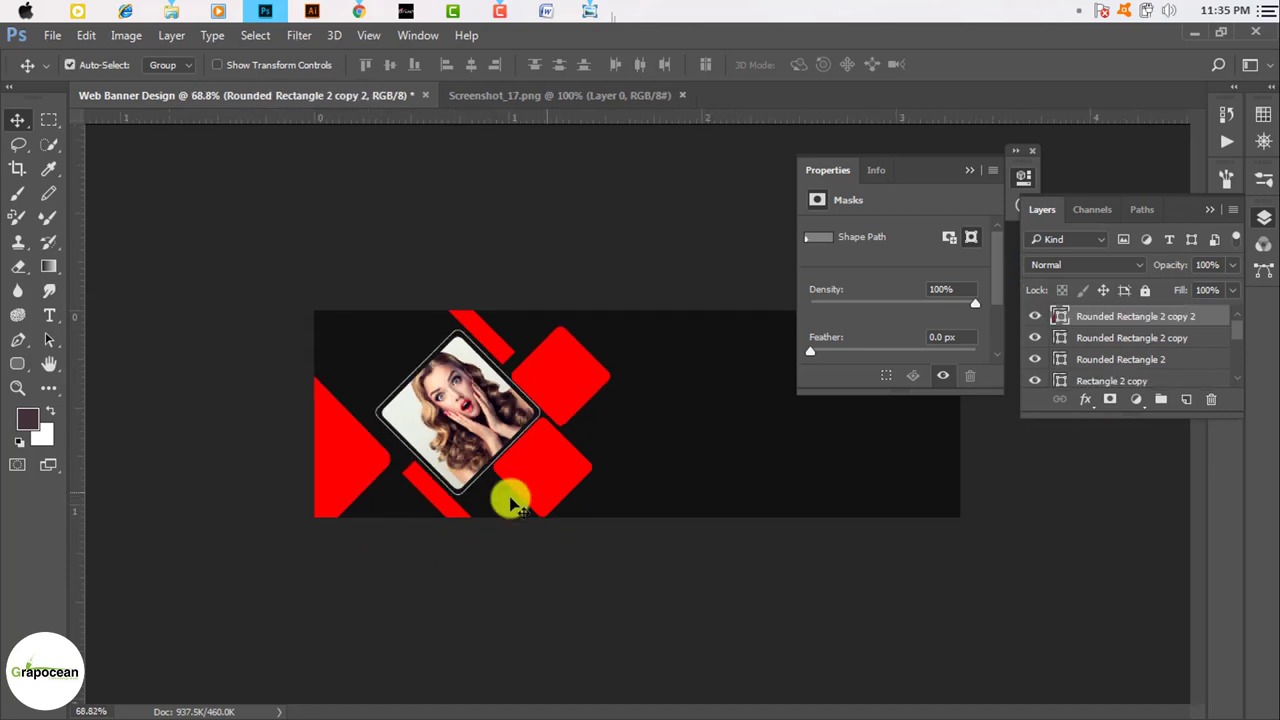
{"action": "mouse_move", "coordinate": [362, 477]}
{"action": "left_mouse_down"}
{"action": "mouse_move", "coordinate": [312, 410]}
{"action": "mouse_move", "coordinate": [334, 429]}
{"action": "left_mouse_up"}
Nudge the upper and lower red diamonds so each has an equal 0.023 in gap to the frame.
{"action": "scroll", "coordinate": [600, 450], "scroll_direction": "down", "scroll_amount": 3}
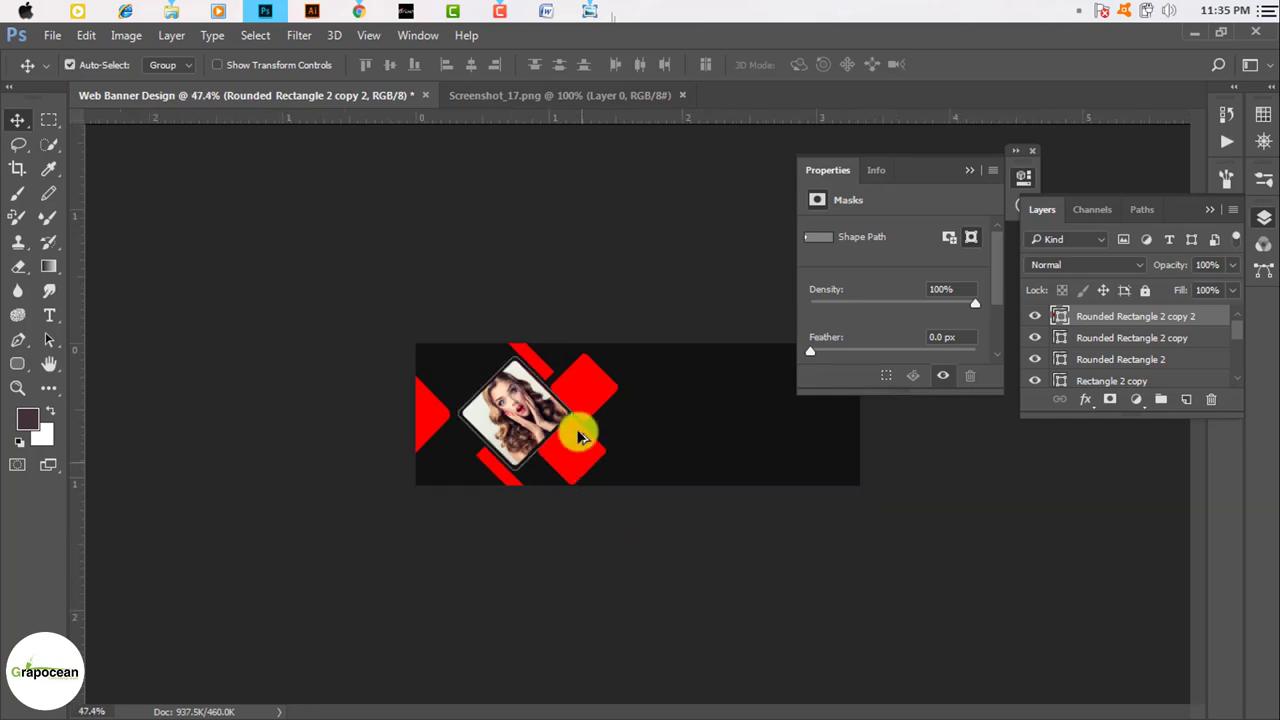
{"action": "scroll", "coordinate": [575, 410], "scroll_direction": "up", "scroll_amount": 4}
{"action": "left_click", "coordinate": [565, 372]}
{"action": "scroll", "coordinate": [565, 372], "scroll_direction": "up", "scroll_amount": 2}
{"action": "left_click_drag", "start_coordinate": [537, 360], "coordinate": [542, 358]}
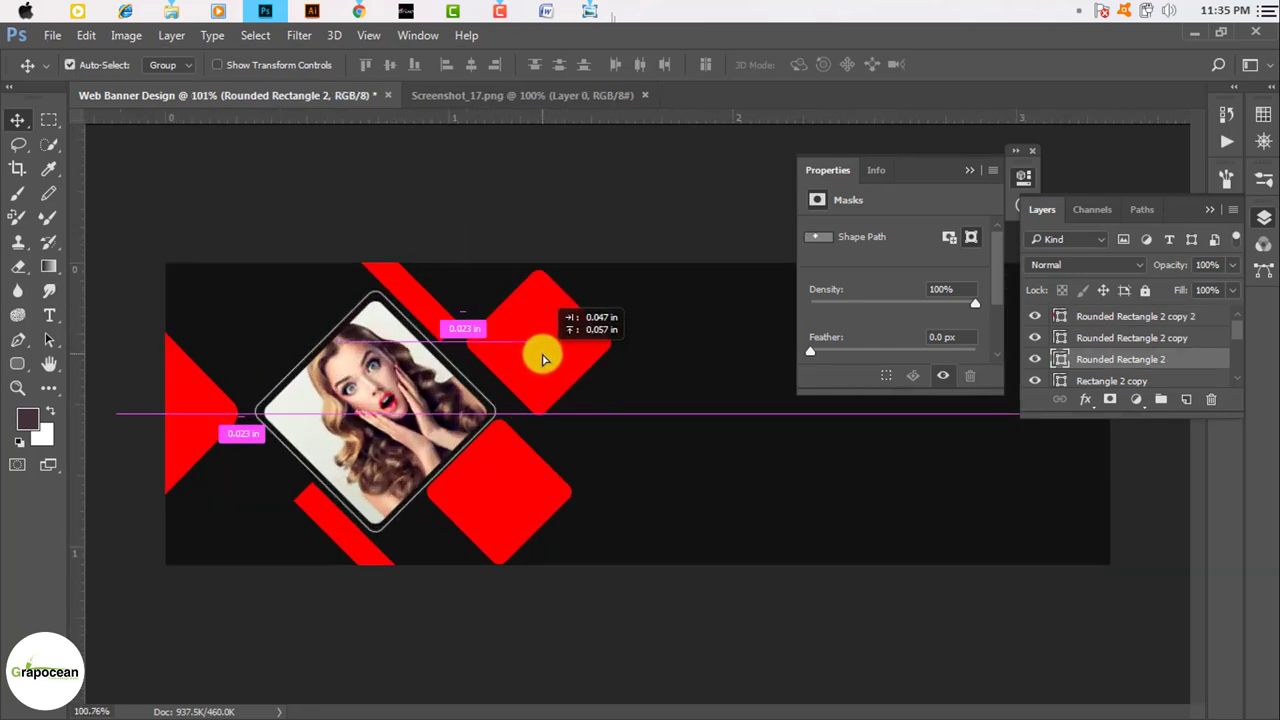
{"action": "mouse_move", "coordinate": [514, 494]}
{"action": "left_mouse_down"}
{"action": "mouse_move", "coordinate": [543, 500]}
{"action": "mouse_move", "coordinate": [525, 490]}
{"action": "left_mouse_up"}
{"action": "scroll", "coordinate": [530, 505], "scroll_direction": "up", "scroll_amount": 2}
{"action": "left_click", "coordinate": [563, 345]}
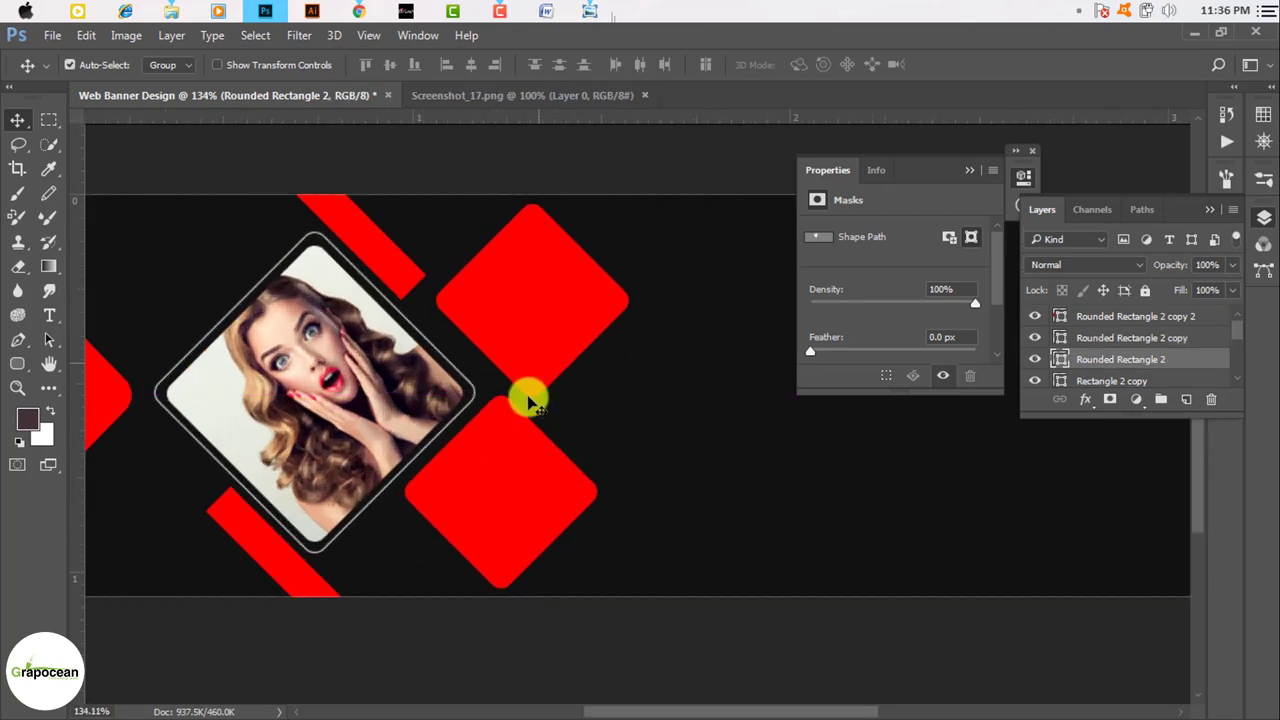
{"action": "scroll", "coordinate": [549, 545], "scroll_direction": "down", "scroll_amount": 2}
{"action": "scroll", "coordinate": [553, 540], "scroll_direction": "down", "scroll_amount": 1}
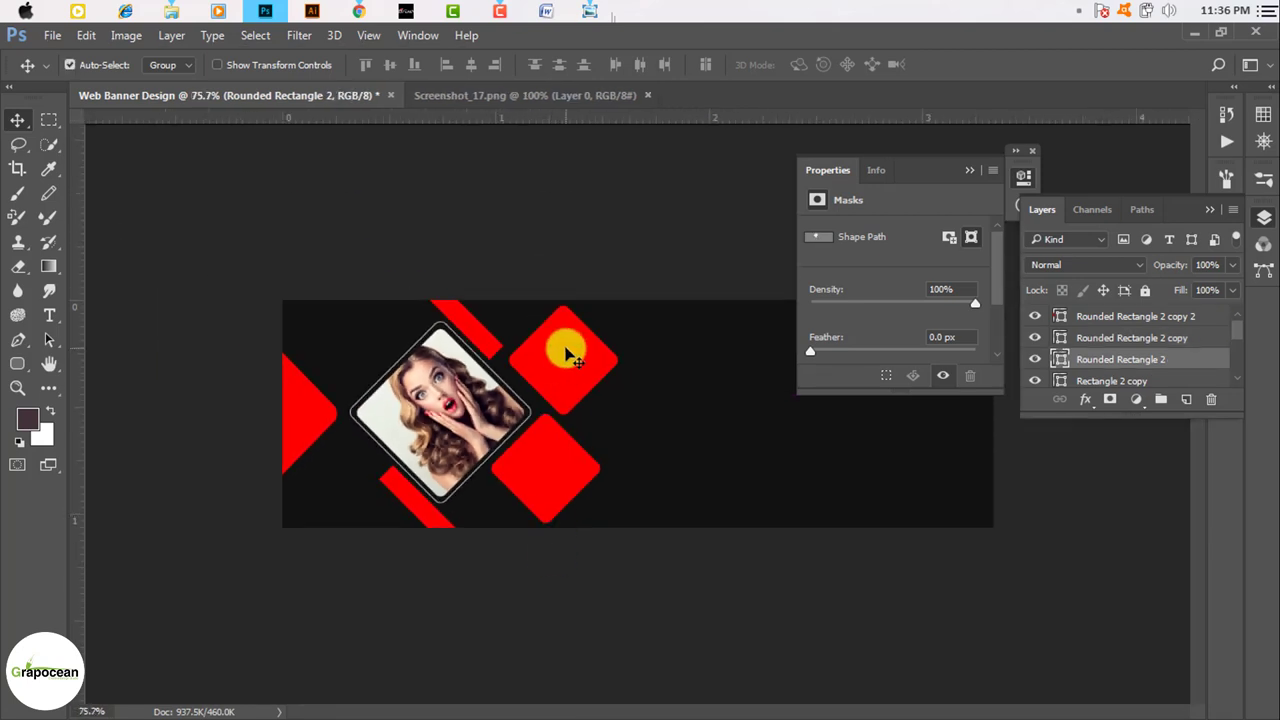
Open Screenshot_18.png.
{"action": "key", "text": "ctrl+o"}
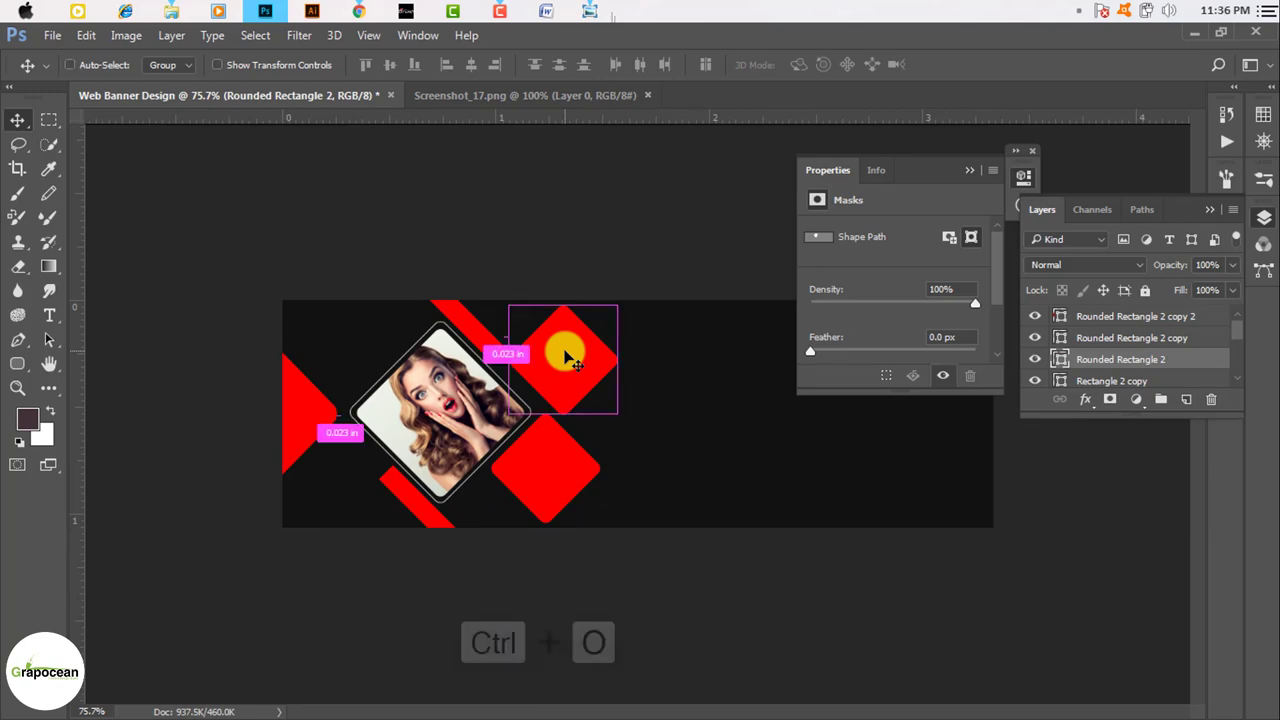
{"action": "left_click", "coordinate": [490, 185]}
{"action": "left_click", "coordinate": [473, 450]}
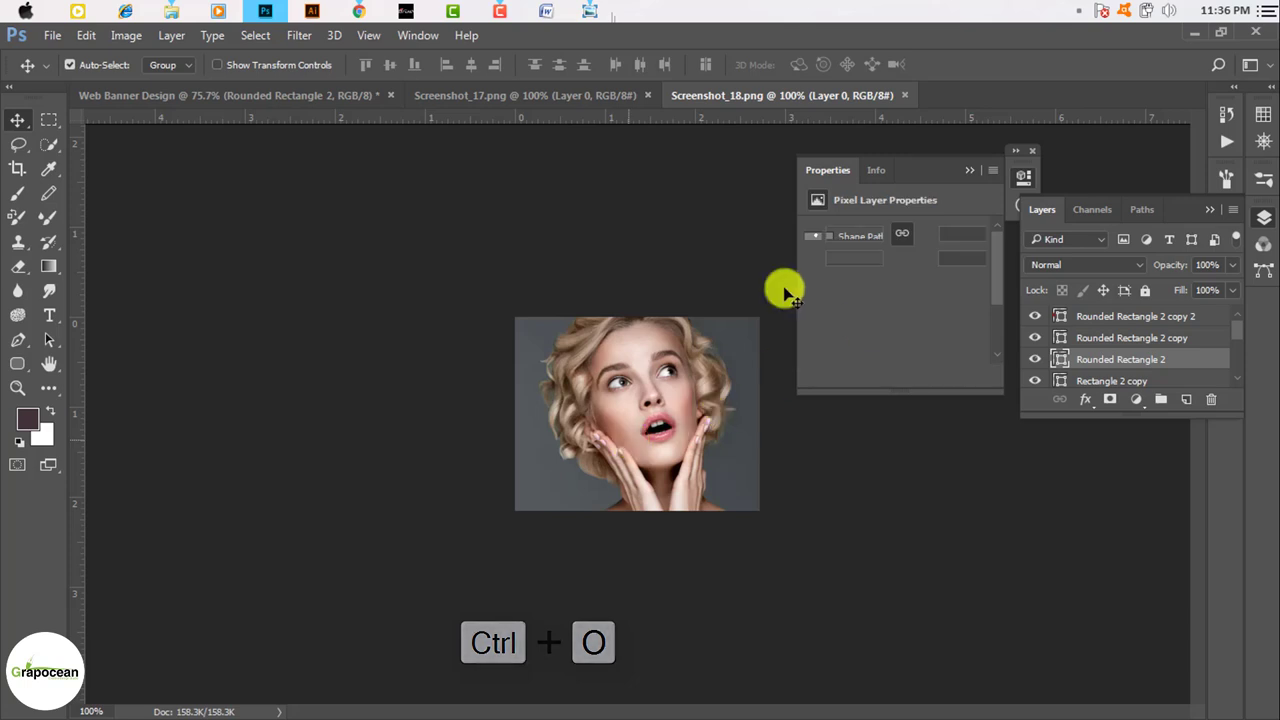
Crop the grey strip off the photo's left side and drag it toward the banner.
{"action": "left_click", "coordinate": [48, 119]}
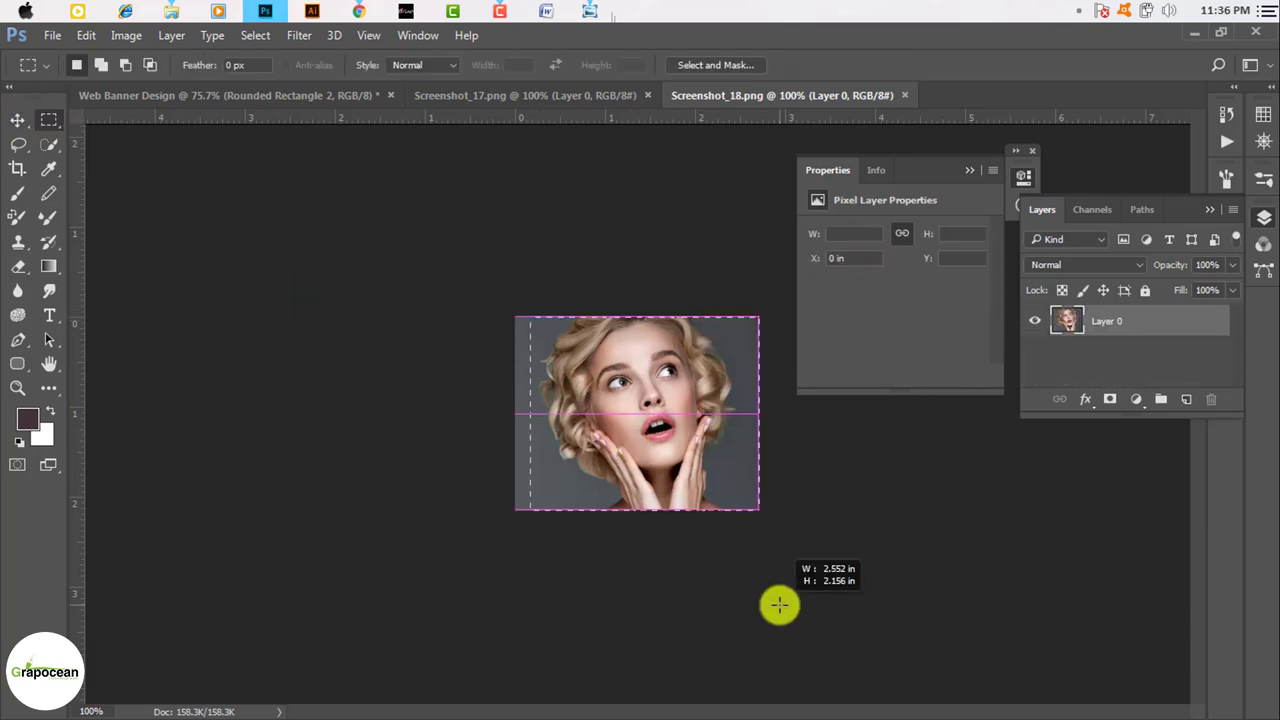
{"action": "left_click_drag", "start_coordinate": [537, 312], "coordinate": [777, 605]}
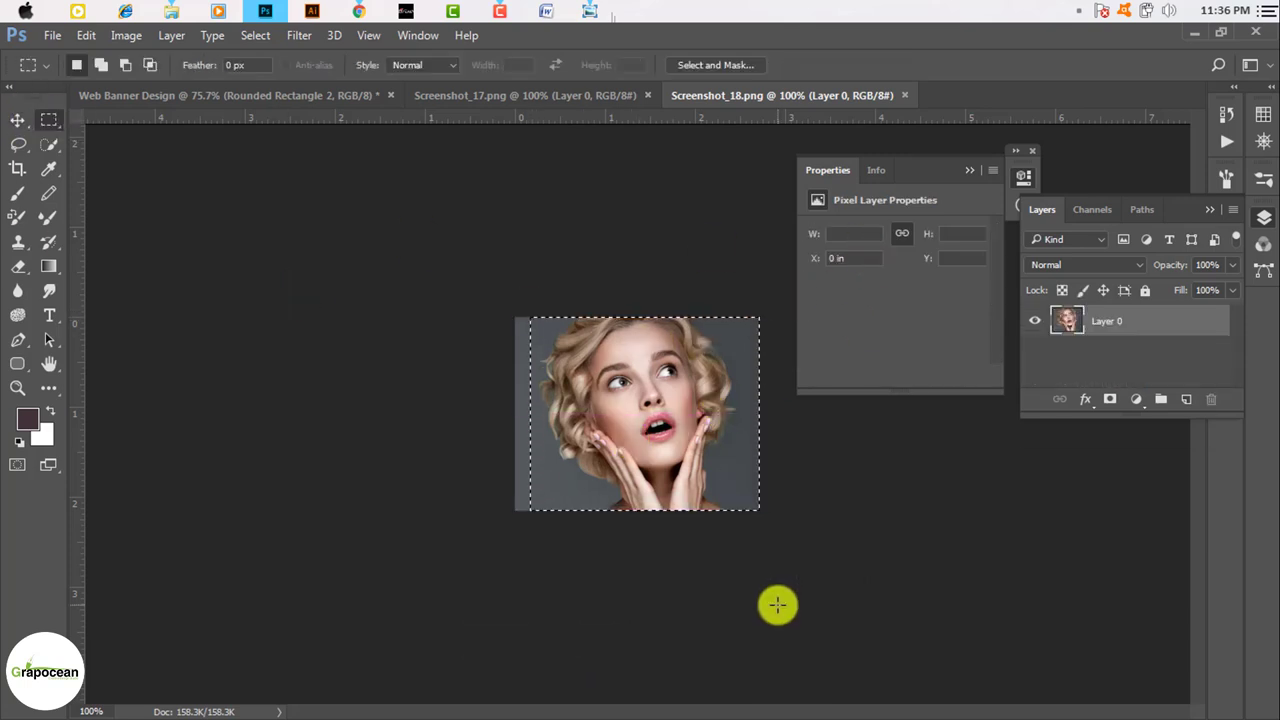
{"action": "left_click", "coordinate": [17, 168]}
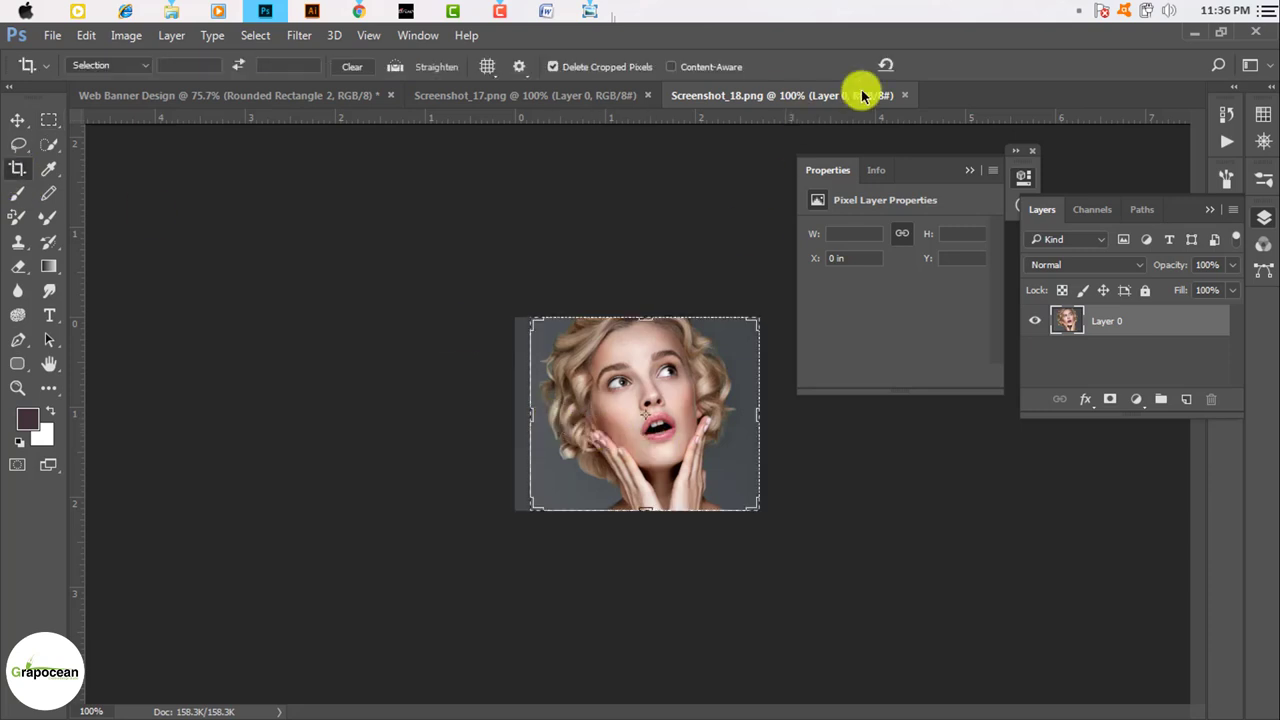
{"action": "left_click", "coordinate": [208, 155]}
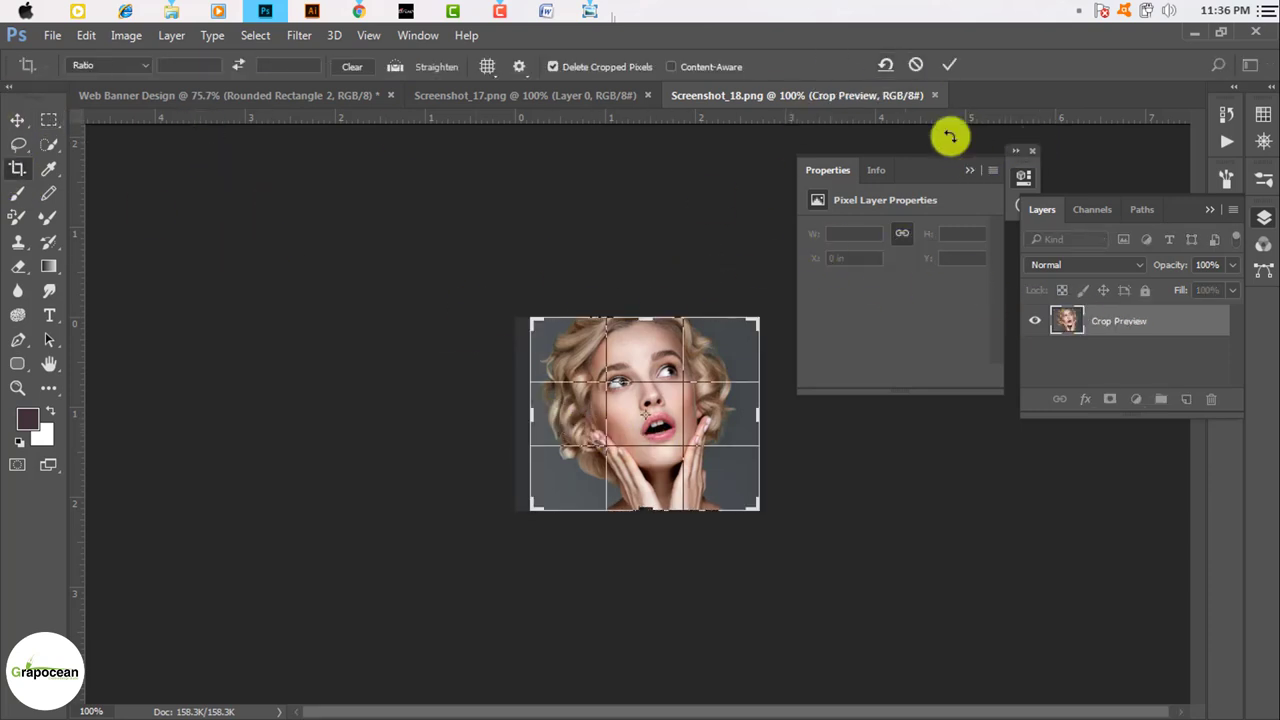
{"action": "left_click", "coordinate": [949, 64]}
{"action": "left_click", "coordinate": [17, 120]}
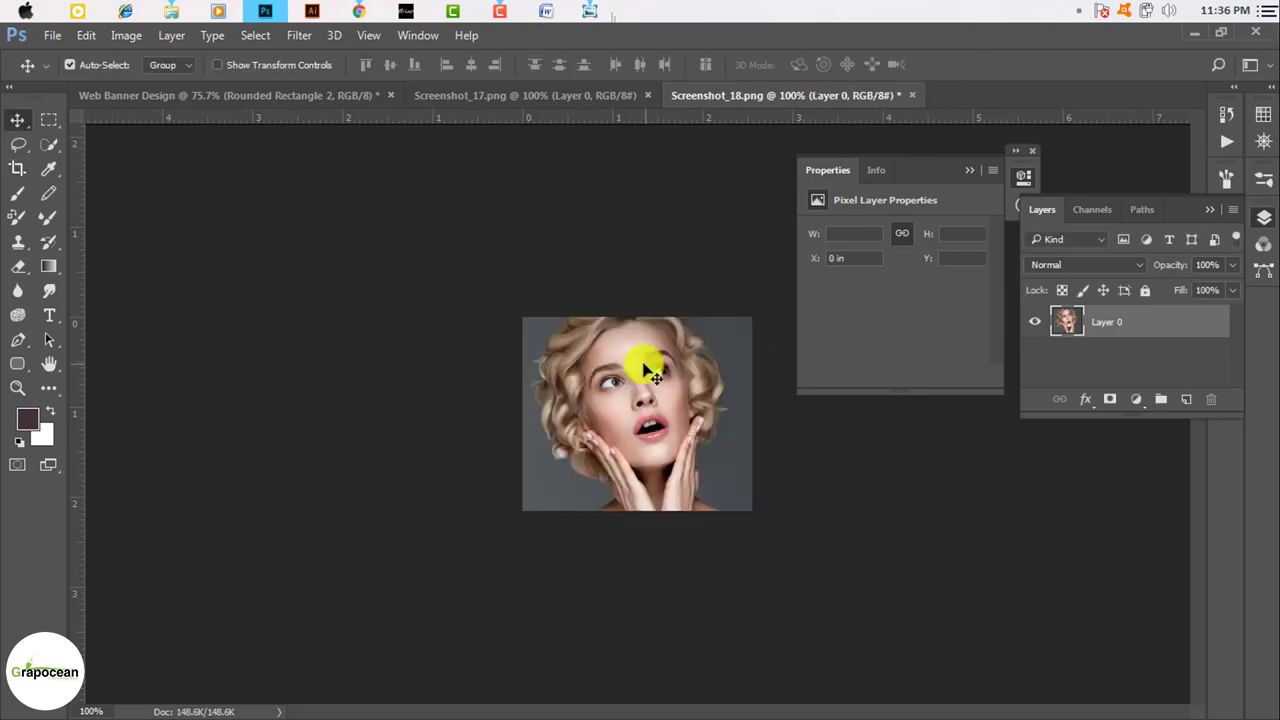
{"action": "left_click_drag", "start_coordinate": [643, 357], "coordinate": [550, 96]}
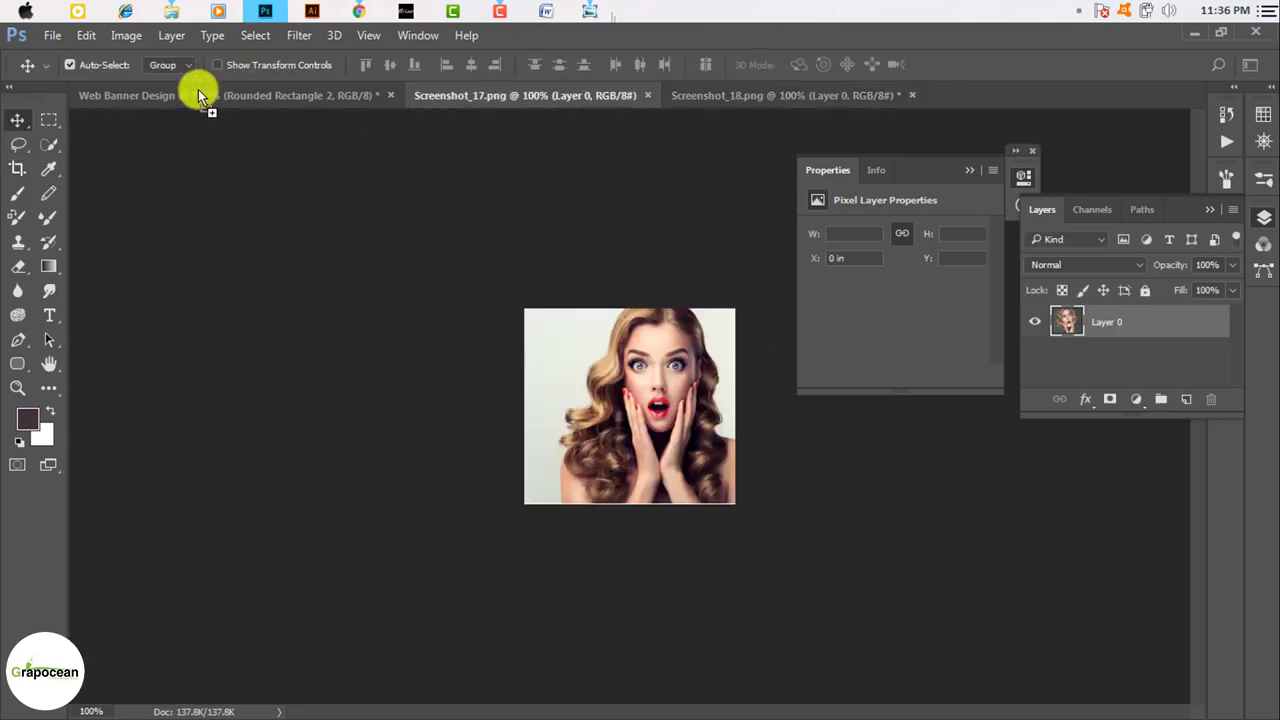
Drop the portrait into the banner, rotated -45° and slightly narrowed.
{"action": "left_click_drag", "start_coordinate": [550, 96], "coordinate": [572, 353]}
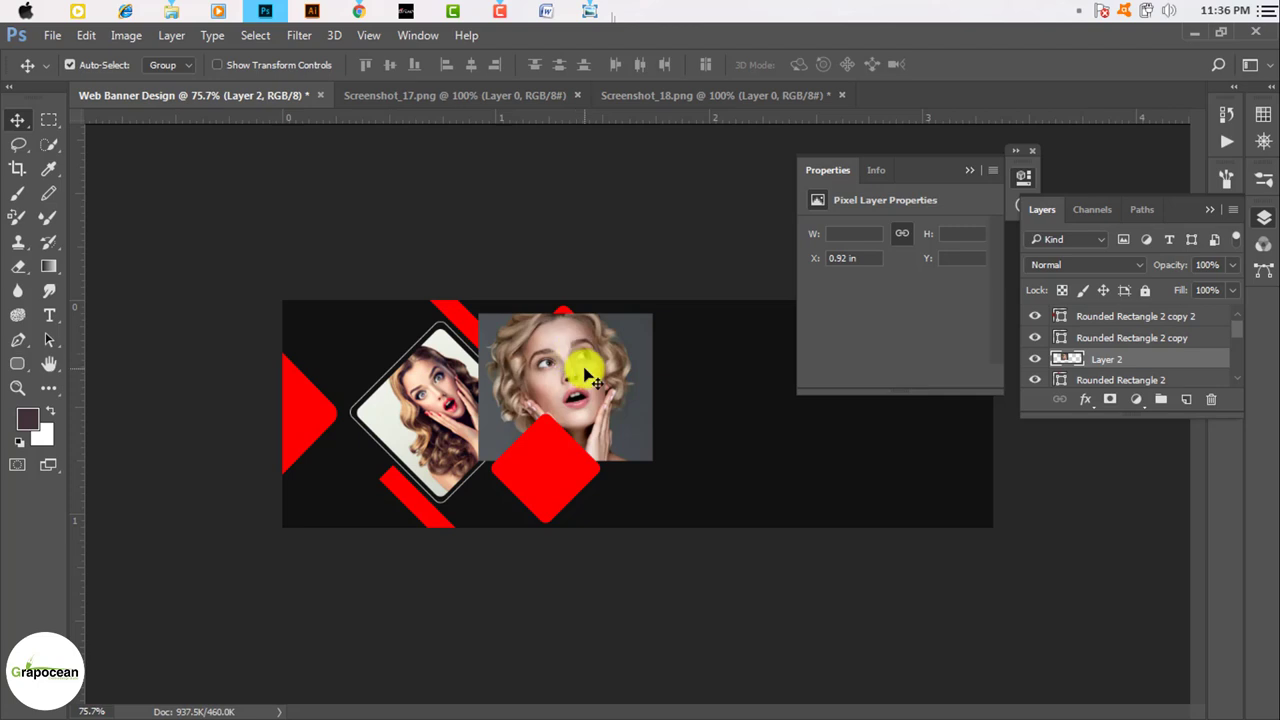
{"action": "key", "text": "ctrl+plus"}
{"action": "key", "text": "ctrl+t"}
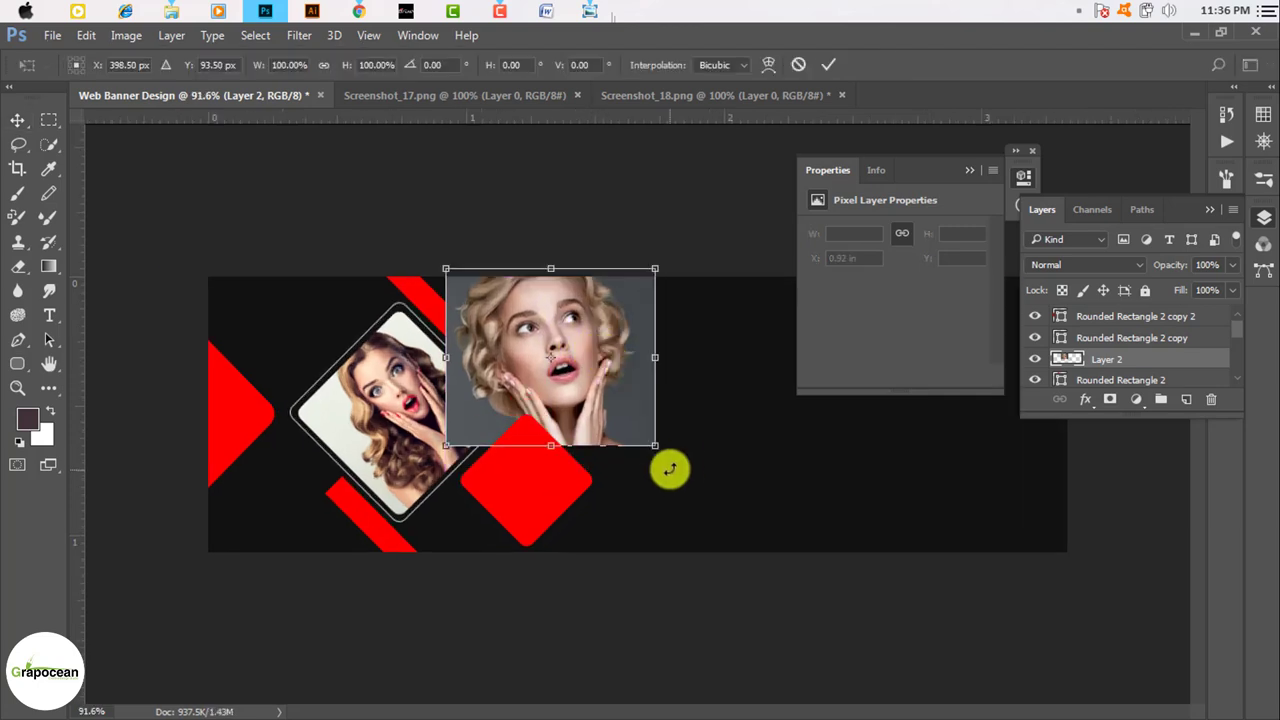
{"action": "mouse_move", "coordinate": [666, 466]}
{"action": "left_mouse_down"}
{"action": "mouse_move", "coordinate": [662, 346]}
{"action": "mouse_move", "coordinate": [508, 386]}
{"action": "left_mouse_up"}
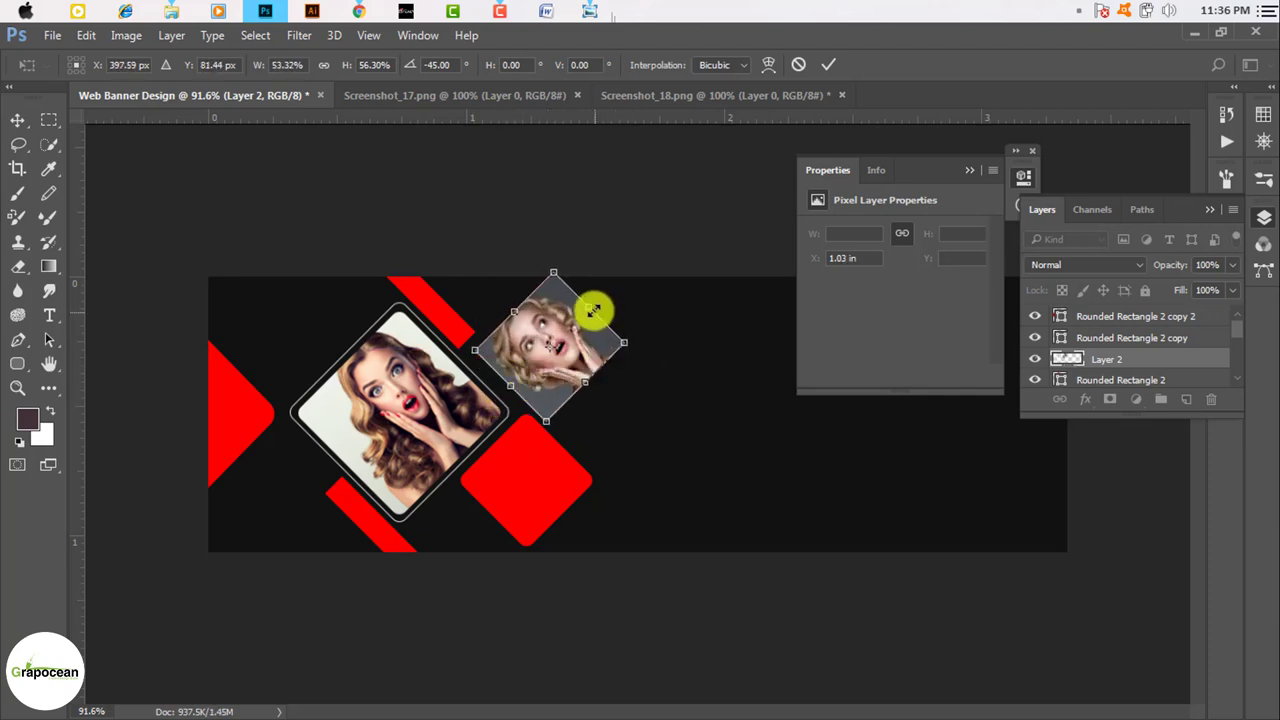
{"action": "left_click_drag", "start_coordinate": [594, 311], "coordinate": [590, 312]}
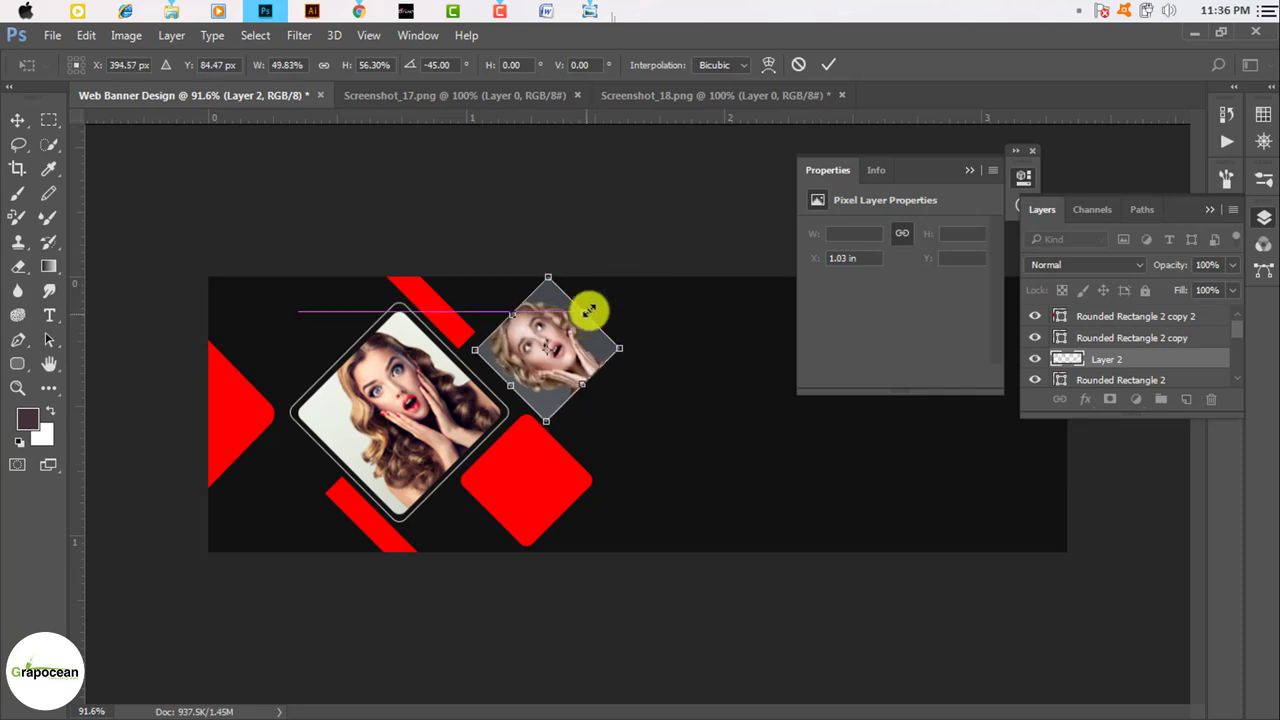
{"action": "left_click", "coordinate": [824, 66]}
Clip the Layer 2 portrait inside the upper red rounded square.
{"action": "left_click", "coordinate": [578, 345]}
{"action": "left_click", "coordinate": [1155, 317]}
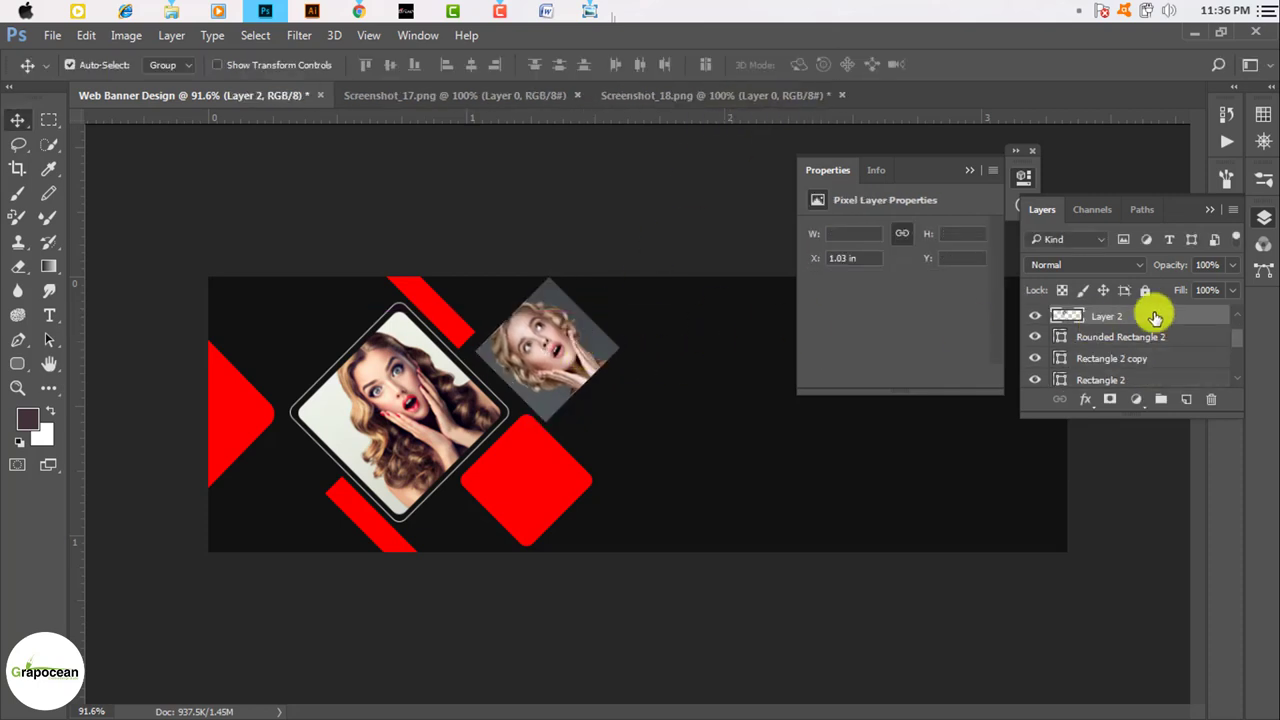
{"action": "left_click", "coordinate": [1035, 318]}
{"action": "left_click", "coordinate": [1035, 318]}
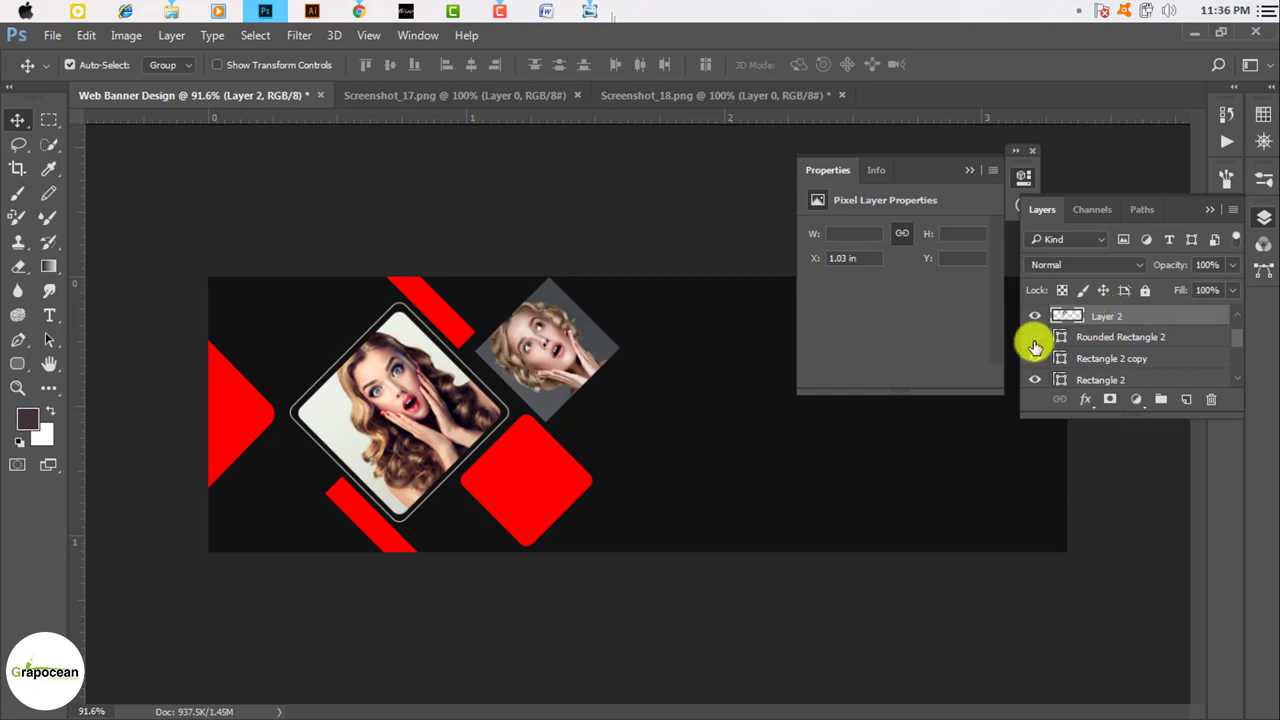
{"action": "right_click", "coordinate": [1139, 313]}
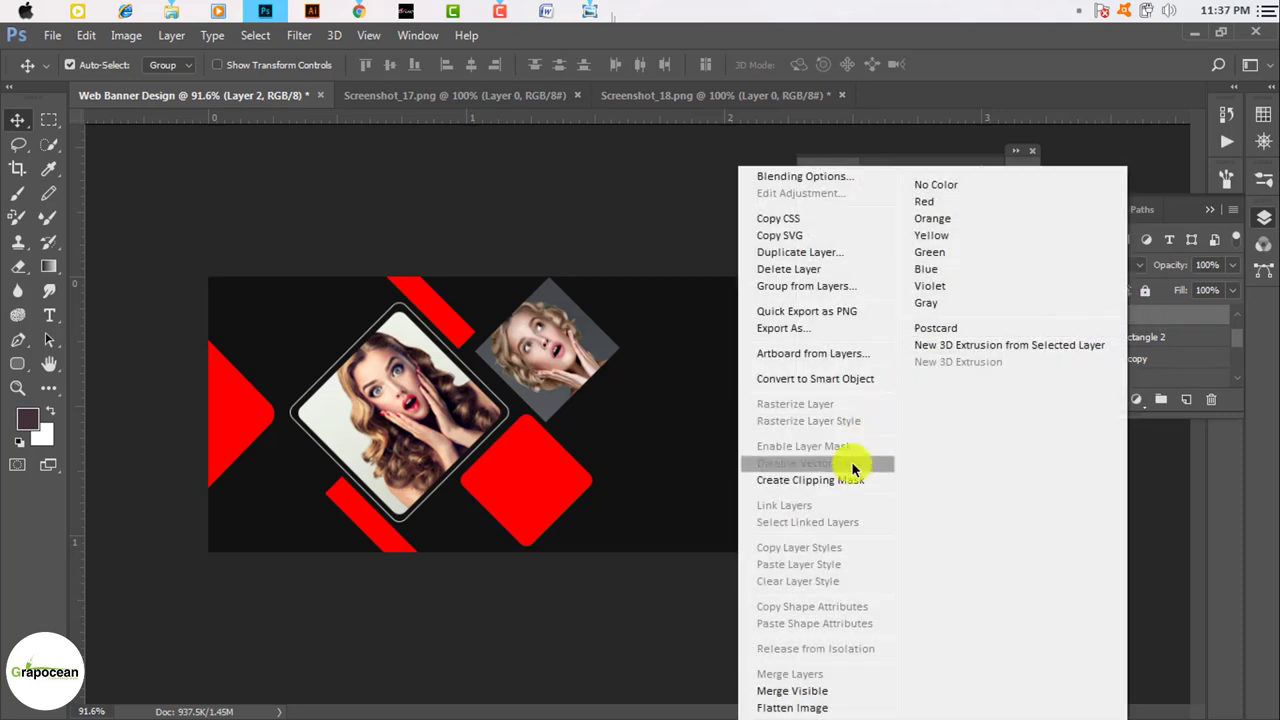
{"action": "left_click", "coordinate": [853, 484]}
{"action": "scroll", "coordinate": [531, 357], "scroll_direction": "up", "scroll_amount": 5}
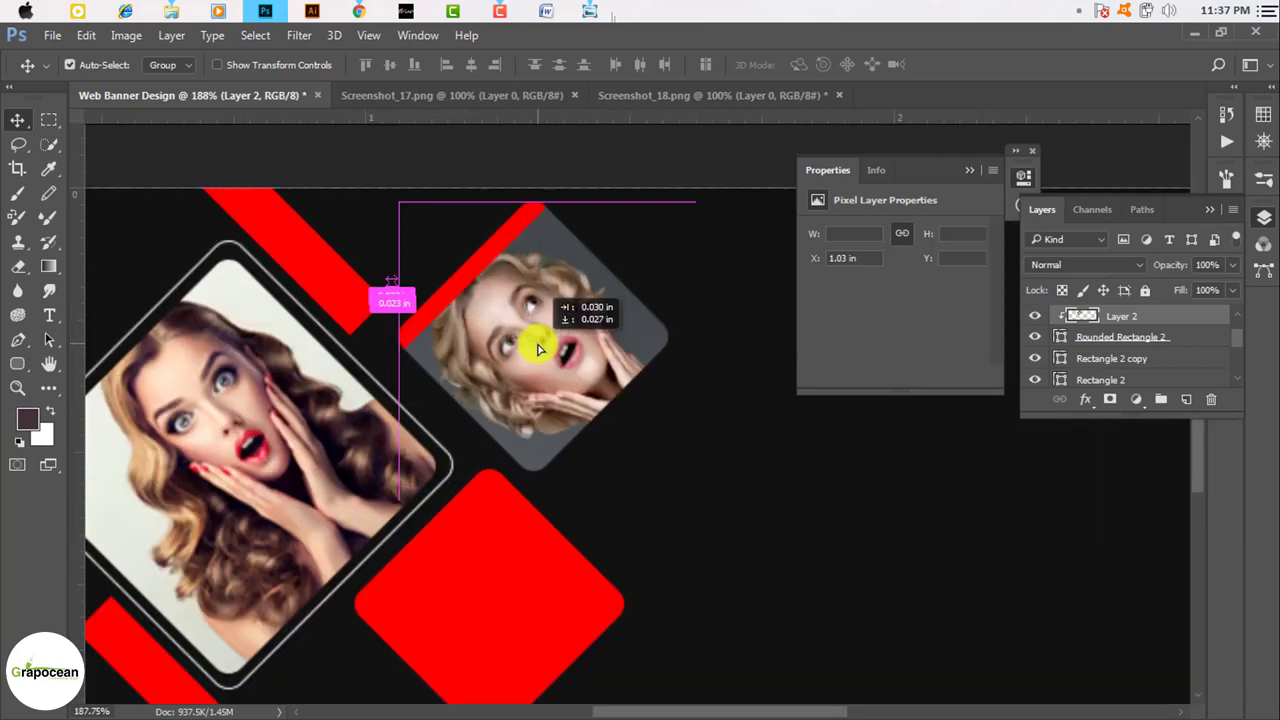
{"action": "scroll", "coordinate": [560, 380], "scroll_direction": "down", "scroll_amount": 8}
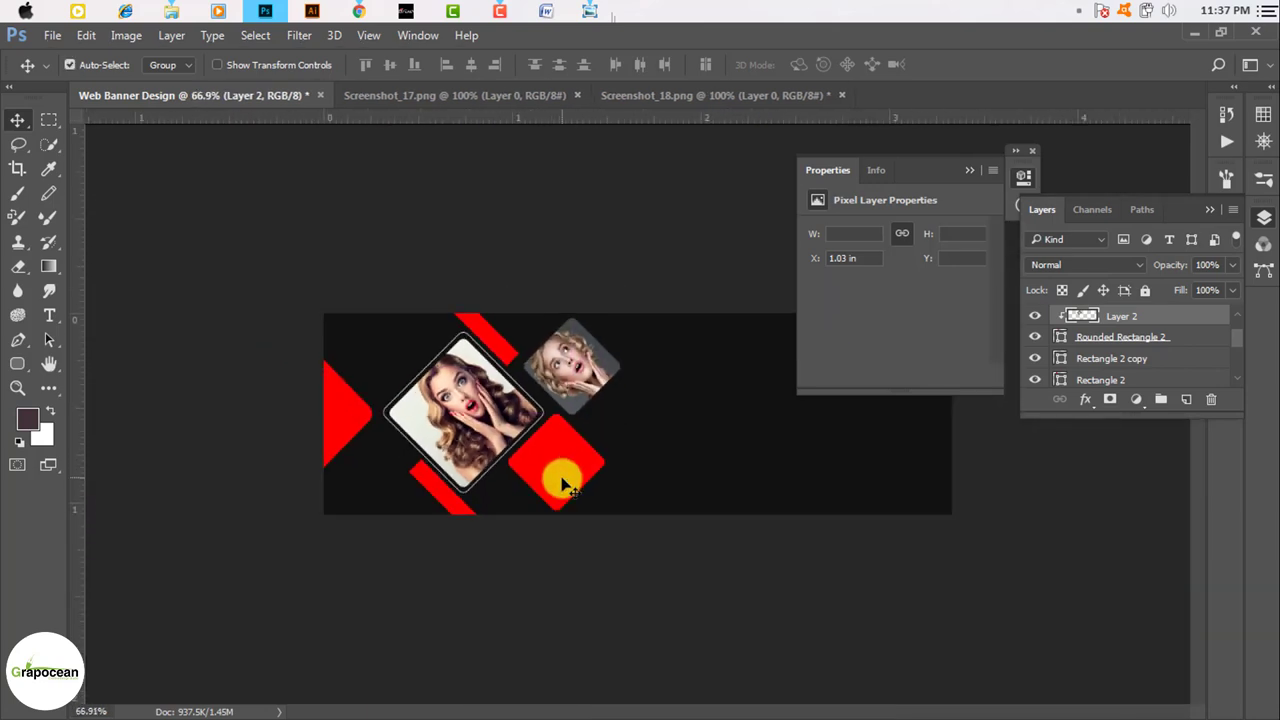
{"action": "left_click_drag", "start_coordinate": [563, 478], "coordinate": [570, 465]}
{"action": "left_click", "coordinate": [570, 465], "text": "ctrl"}
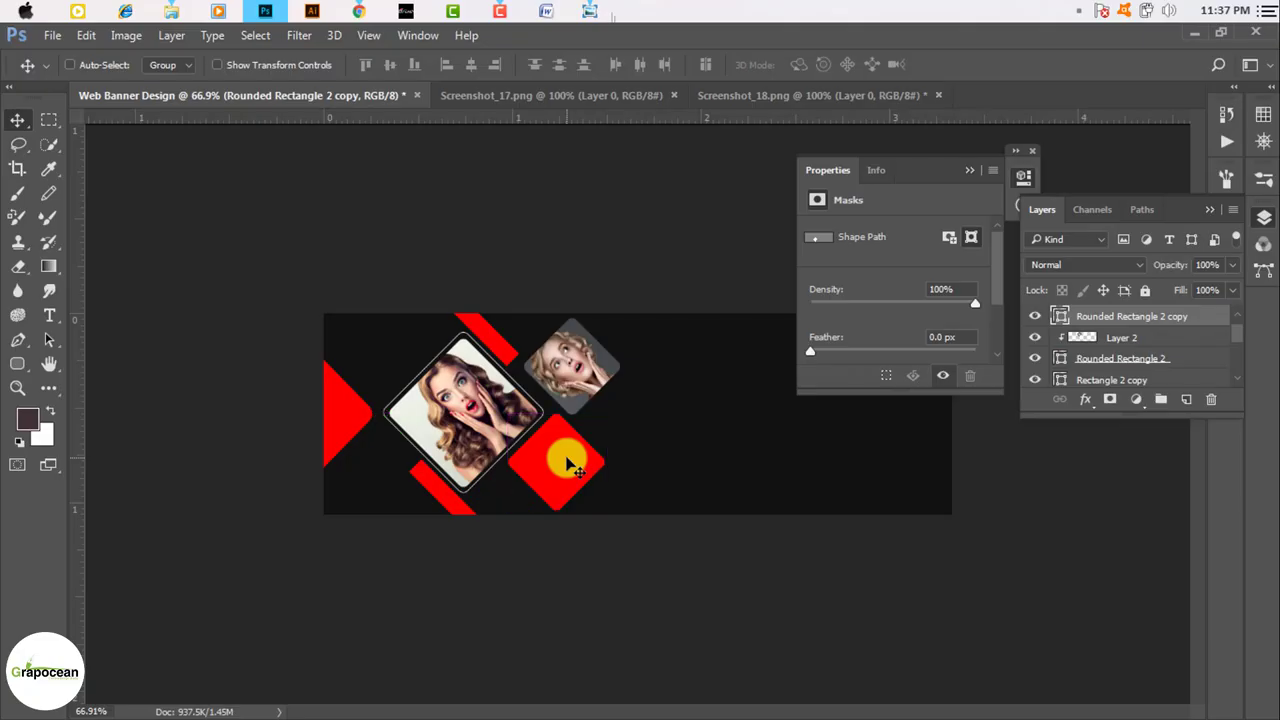
Open Screenshot_20.png and widen its canvas on the right with the Crop tool.
{"action": "key", "text": "ctrl+o"}
{"action": "left_click", "coordinate": [247, 287]}
{"action": "left_click", "coordinate": [493, 452]}
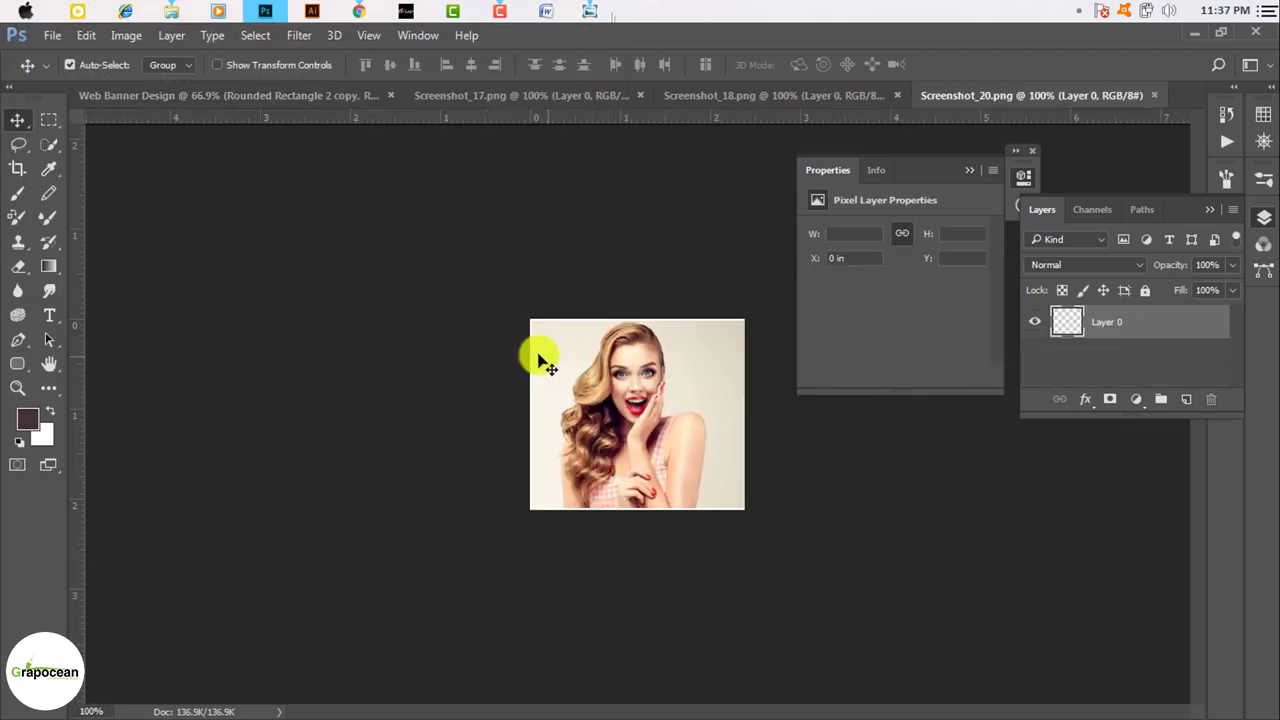
{"action": "key", "text": "c"}
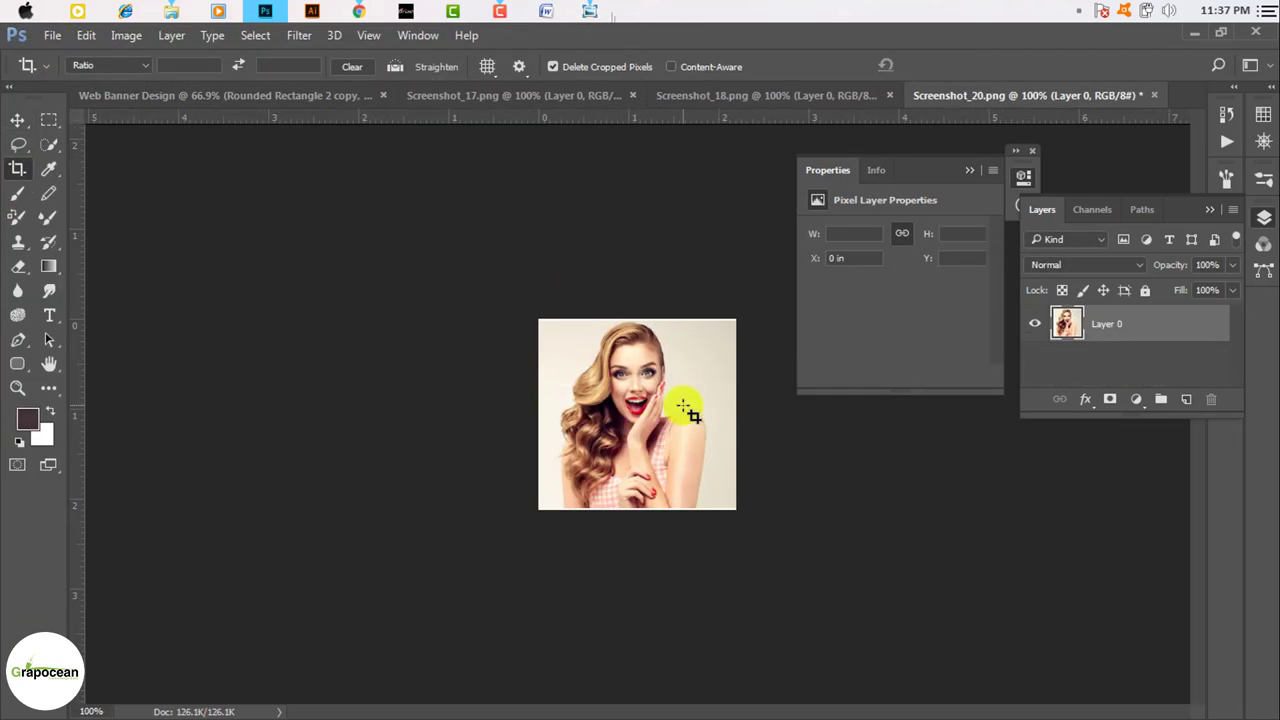
{"action": "left_click_drag", "start_coordinate": [730, 407], "coordinate": [781, 405]}
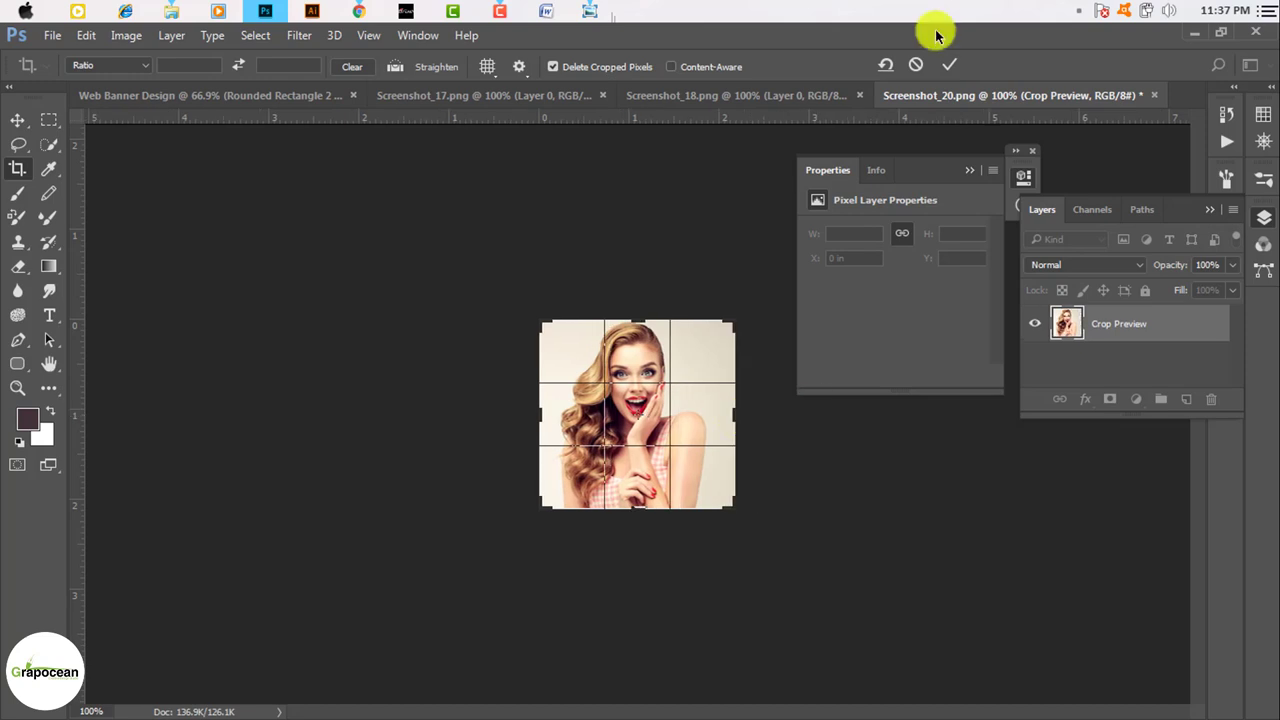
{"action": "left_click", "coordinate": [949, 64]}
Place the portrait in the banner, scaled down, rotated -45°, clipped to the lower red square.
{"action": "left_click", "coordinate": [17, 120]}
{"action": "mouse_move", "coordinate": [620, 400]}
{"action": "left_mouse_down"}
{"action": "mouse_move", "coordinate": [544, 501]}
{"action": "mouse_move", "coordinate": [586, 430]}
{"action": "left_mouse_up"}
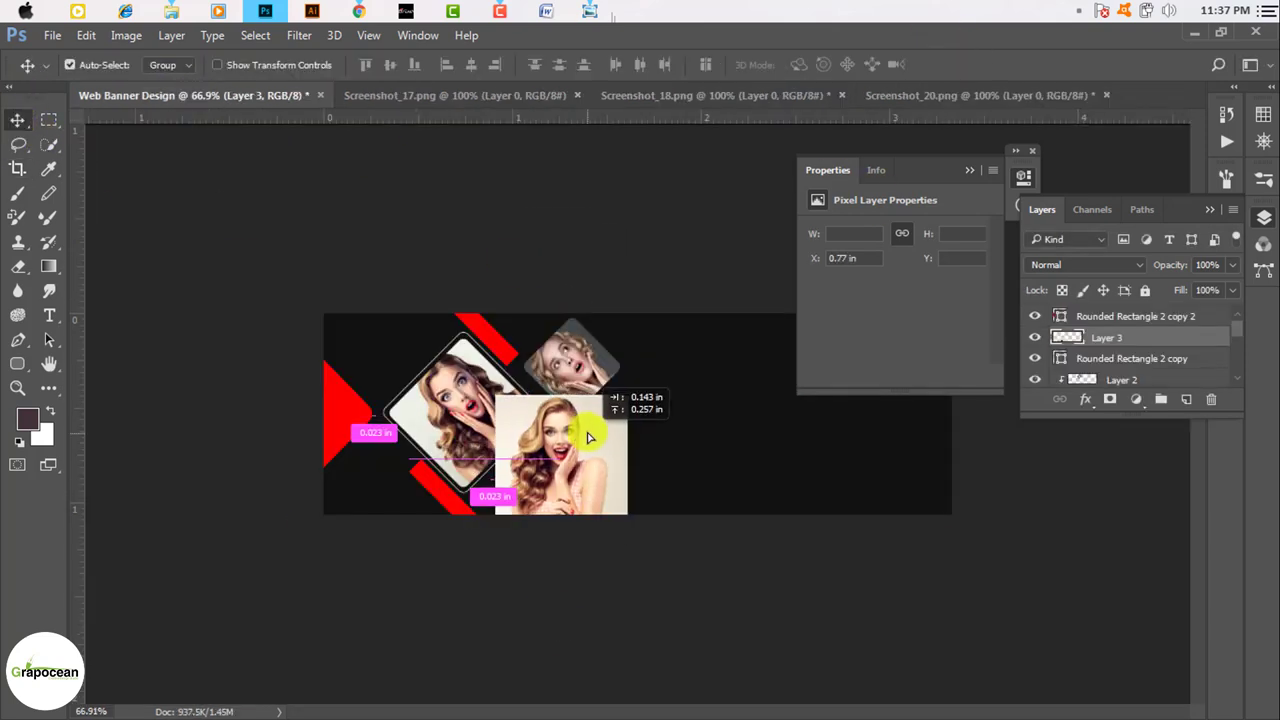
{"action": "key", "text": "ctrl+t"}
{"action": "left_click_drag", "start_coordinate": [629, 386], "coordinate": [606, 402]}
{"action": "mouse_move", "coordinate": [614, 509]}
{"action": "left_mouse_down"}
{"action": "mouse_move", "coordinate": [638, 443]}
{"action": "mouse_move", "coordinate": [575, 470]}
{"action": "left_mouse_up"}
{"action": "left_click", "coordinate": [828, 64]}
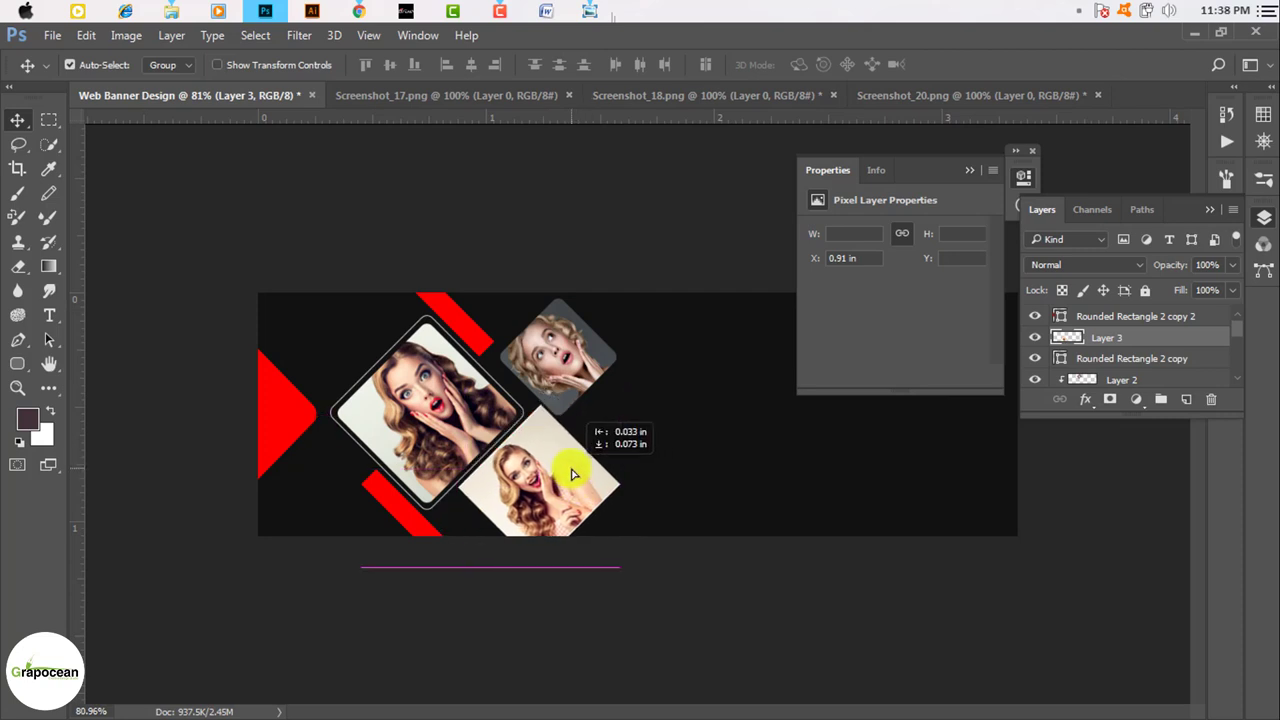
{"action": "right_click", "coordinate": [1035, 363]}
{"action": "left_click", "coordinate": [874, 487]}
{"action": "key", "text": "ctrl+plus"}
Enlarge the lower photo together with its frame to about 105%.
{"action": "left_click_drag", "start_coordinate": [500, 486], "coordinate": [548, 508]}
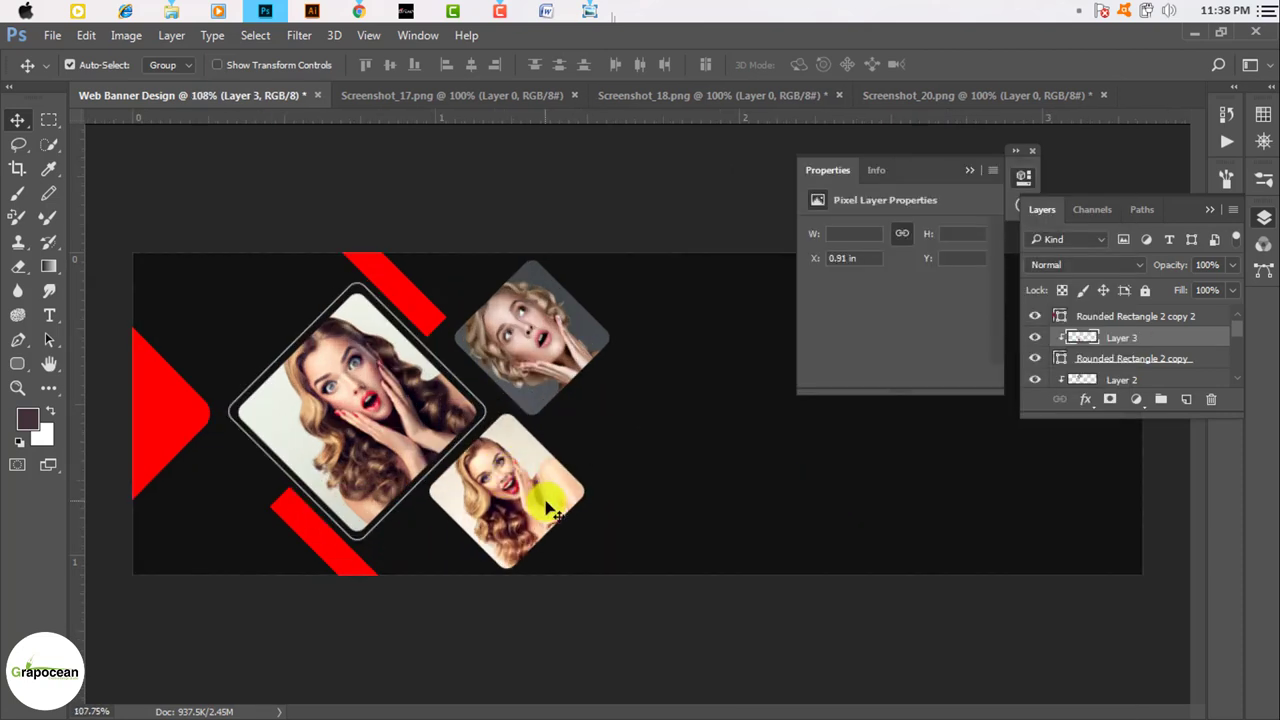
{"action": "left_click", "coordinate": [1130, 364], "text": "ctrl"}
{"action": "key", "text": "ctrl+t"}
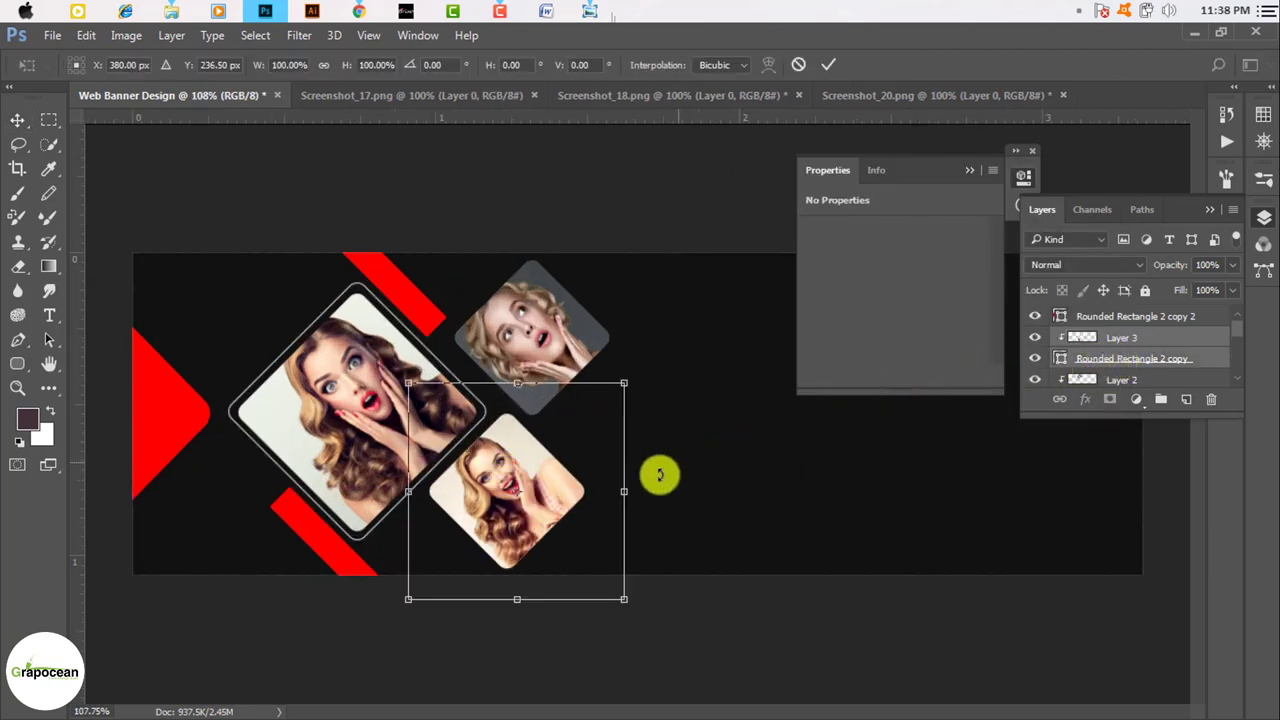
{"action": "left_click_drag", "start_coordinate": [624, 591], "coordinate": [628, 603]}
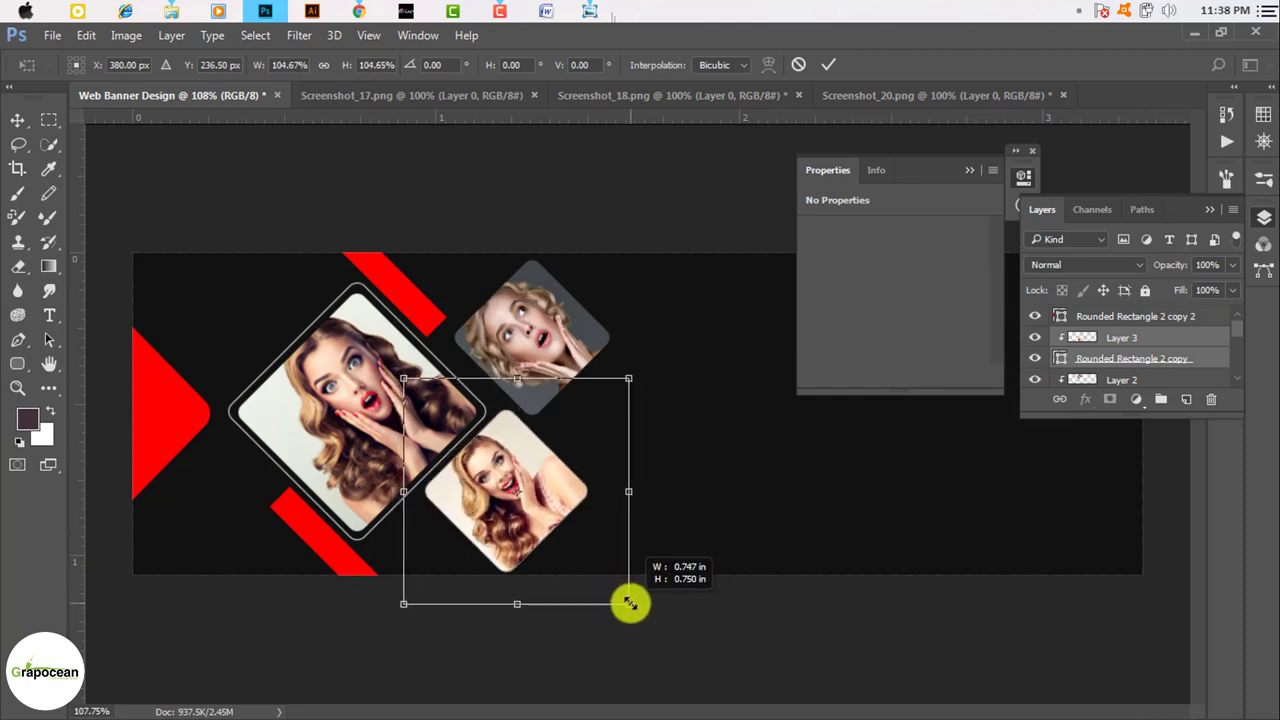
{"action": "left_click", "coordinate": [830, 66]}
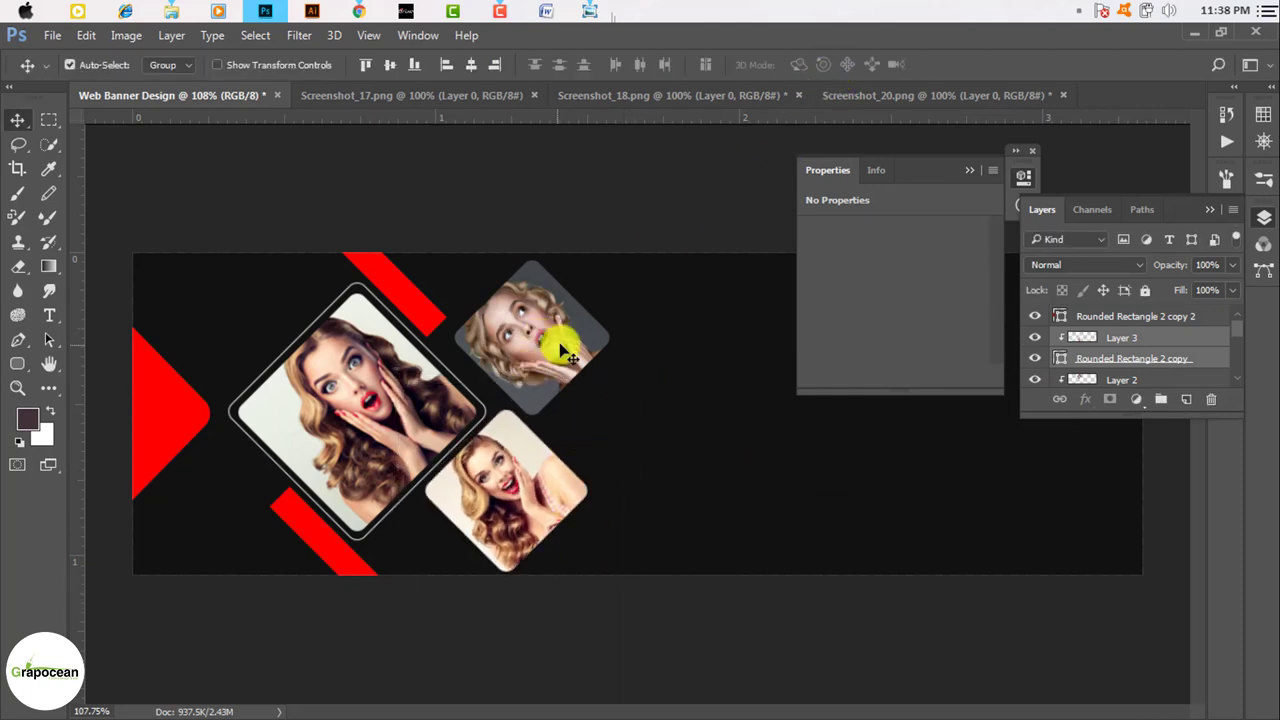
Select the Rounded Rectangle 2 copy frame with Layer 2 and apply a transform.
{"action": "left_click", "coordinate": [1216, 374]}
{"action": "left_click", "coordinate": [1157, 360]}
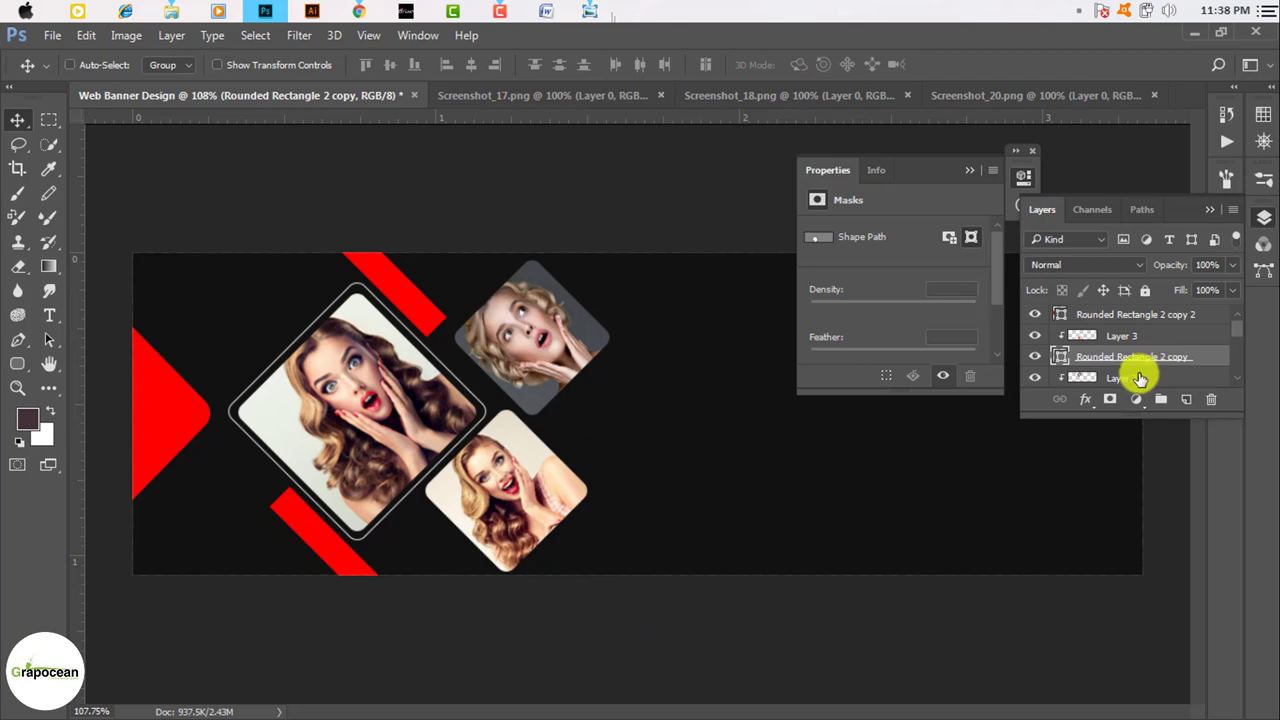
{"action": "left_click", "coordinate": [1140, 378], "text": "shift"}
{"action": "key", "text": "ctrl+t"}
{"action": "left_click", "coordinate": [827, 64]}
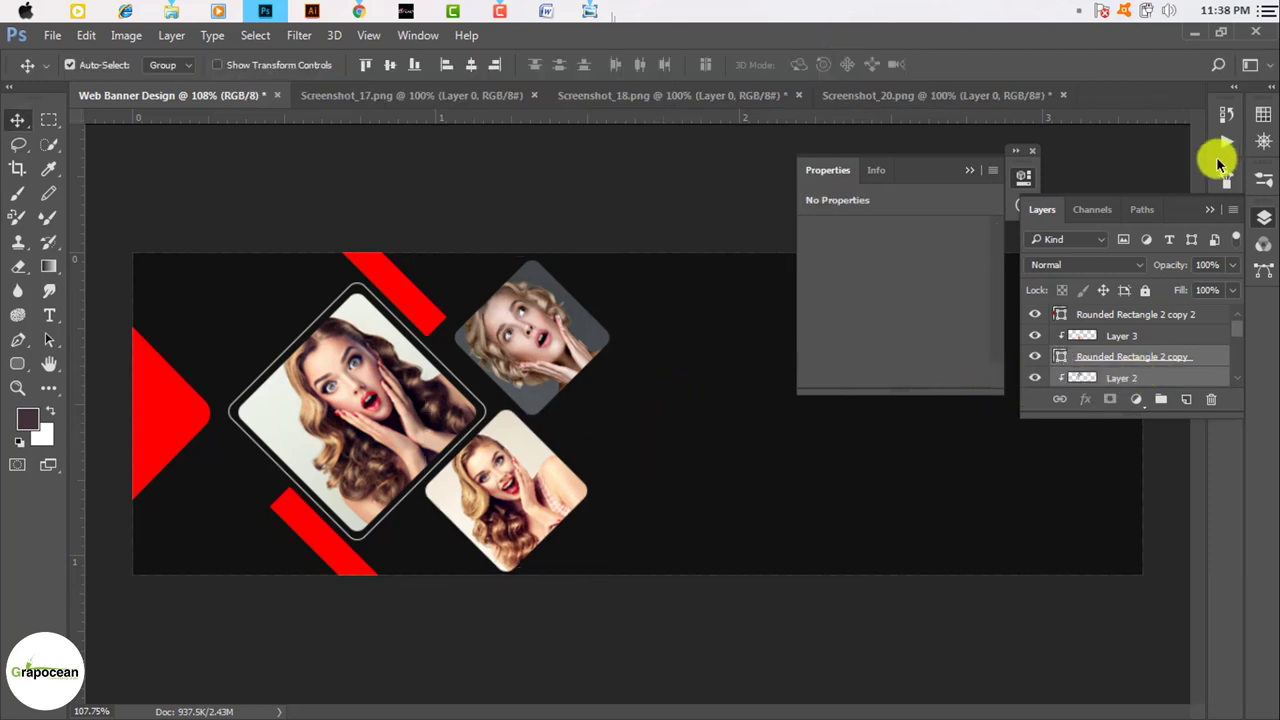
Reselect the Rounded Rectangle 2 copy frame with Layer 2, shift them, and transform again.
{"action": "left_click", "coordinate": [1151, 360]}
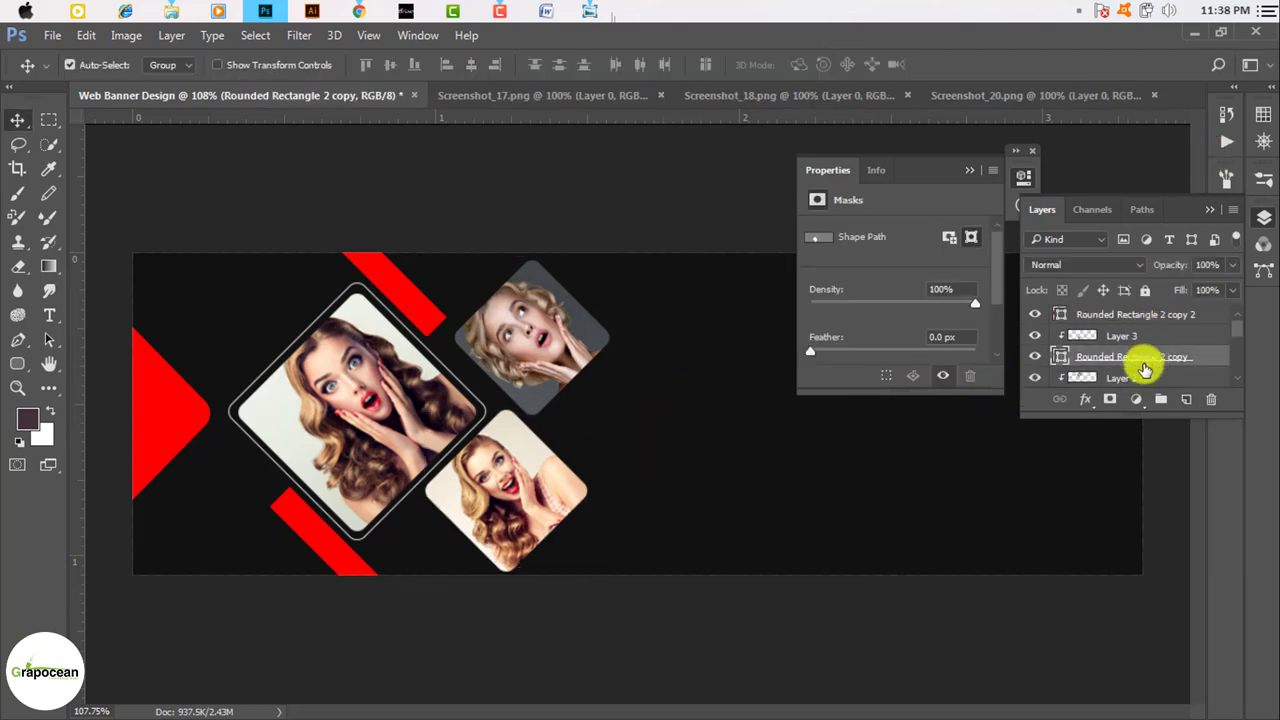
{"action": "left_click", "coordinate": [1128, 380], "text": "ctrl"}
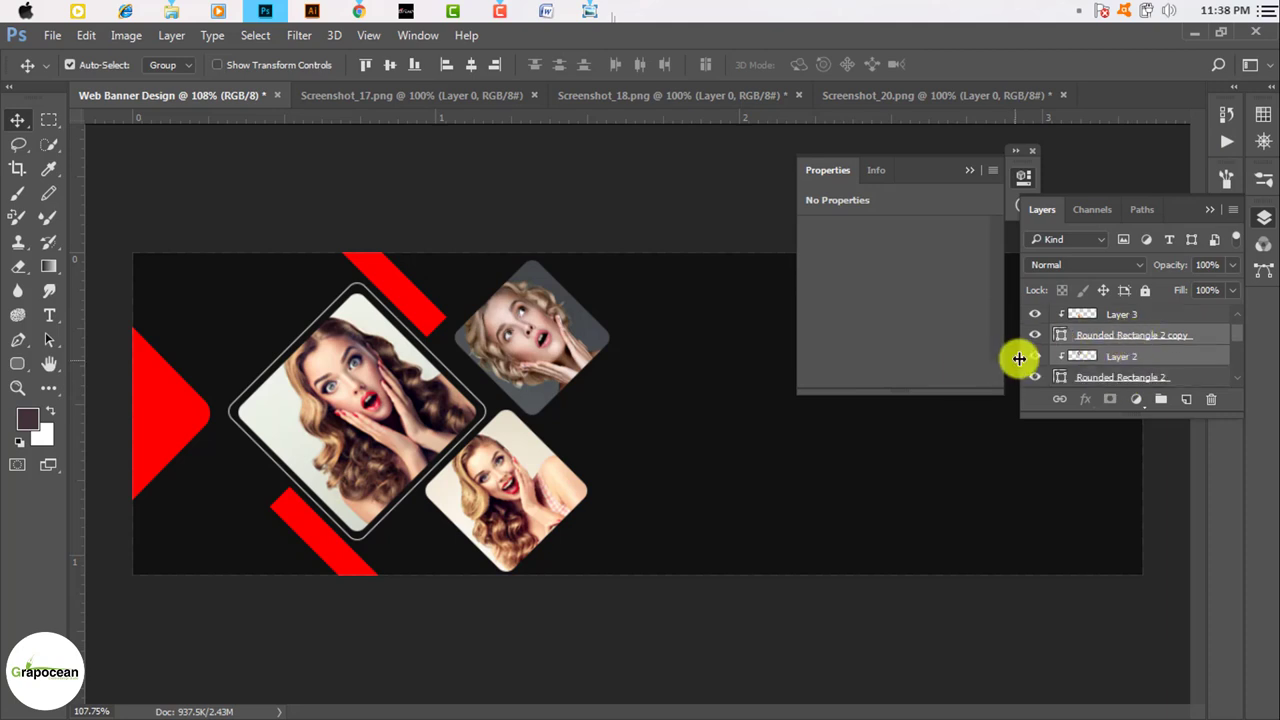
{"action": "left_click_drag", "start_coordinate": [803, 344], "coordinate": [609, 453]}
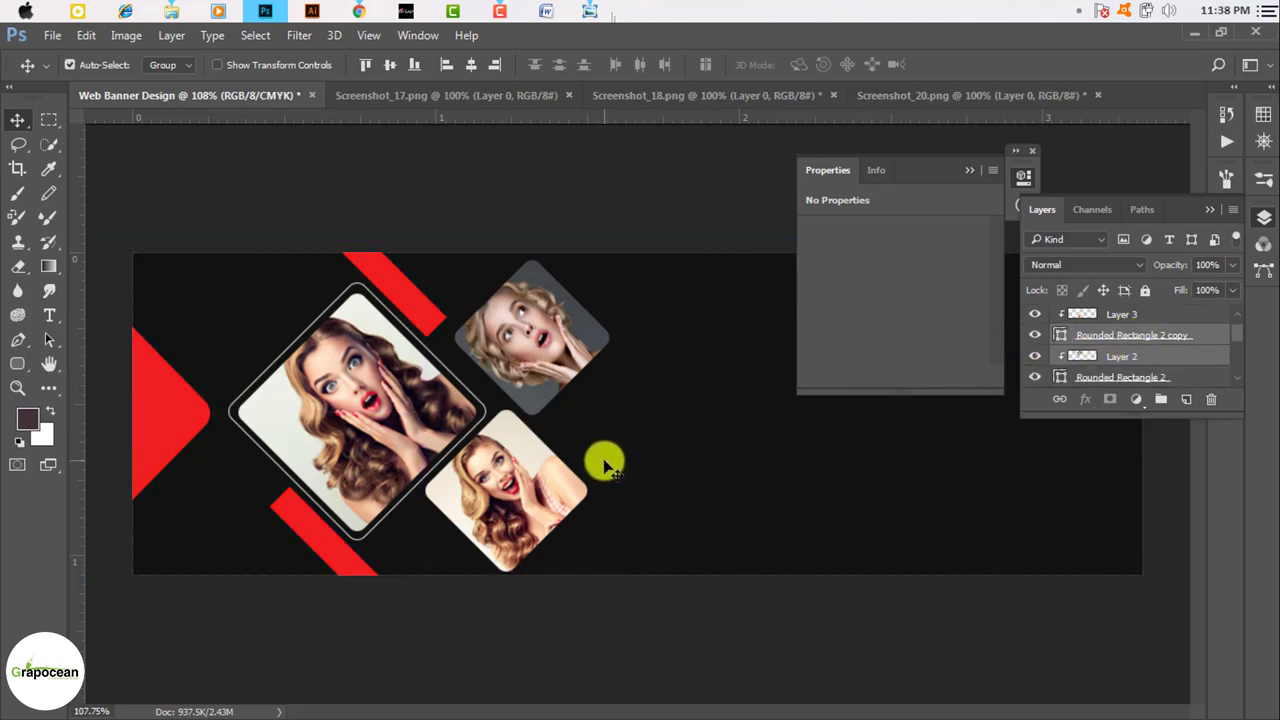
{"action": "key", "text": "ctrl+t"}
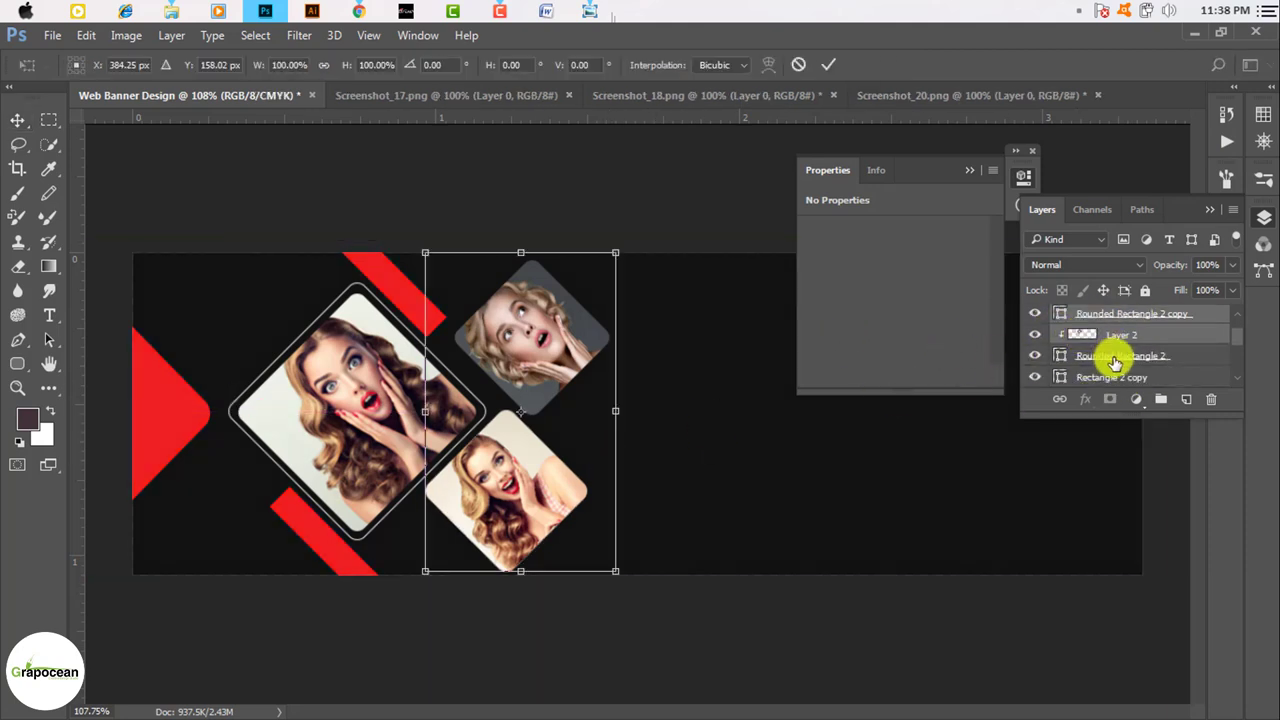
{"action": "scroll", "coordinate": [1130, 358], "scroll_direction": "up", "scroll_amount": 1}
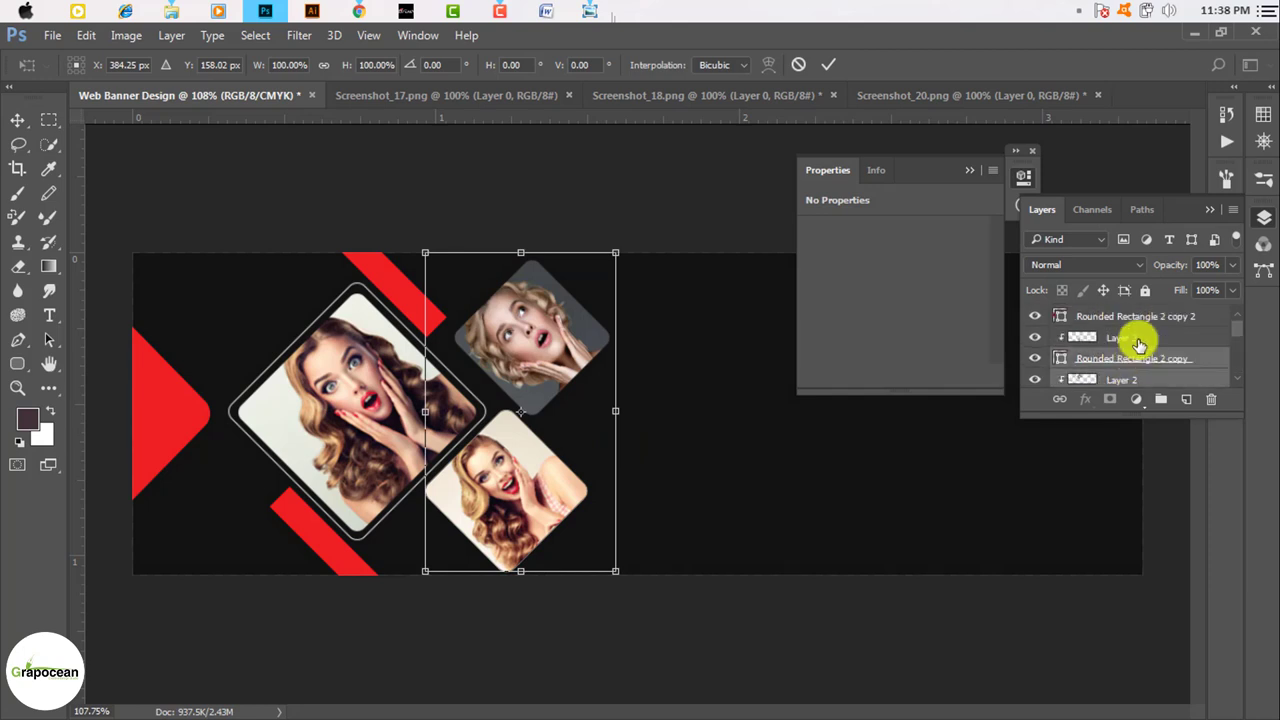
{"action": "scroll", "coordinate": [1145, 348], "scroll_direction": "down", "scroll_amount": 1}
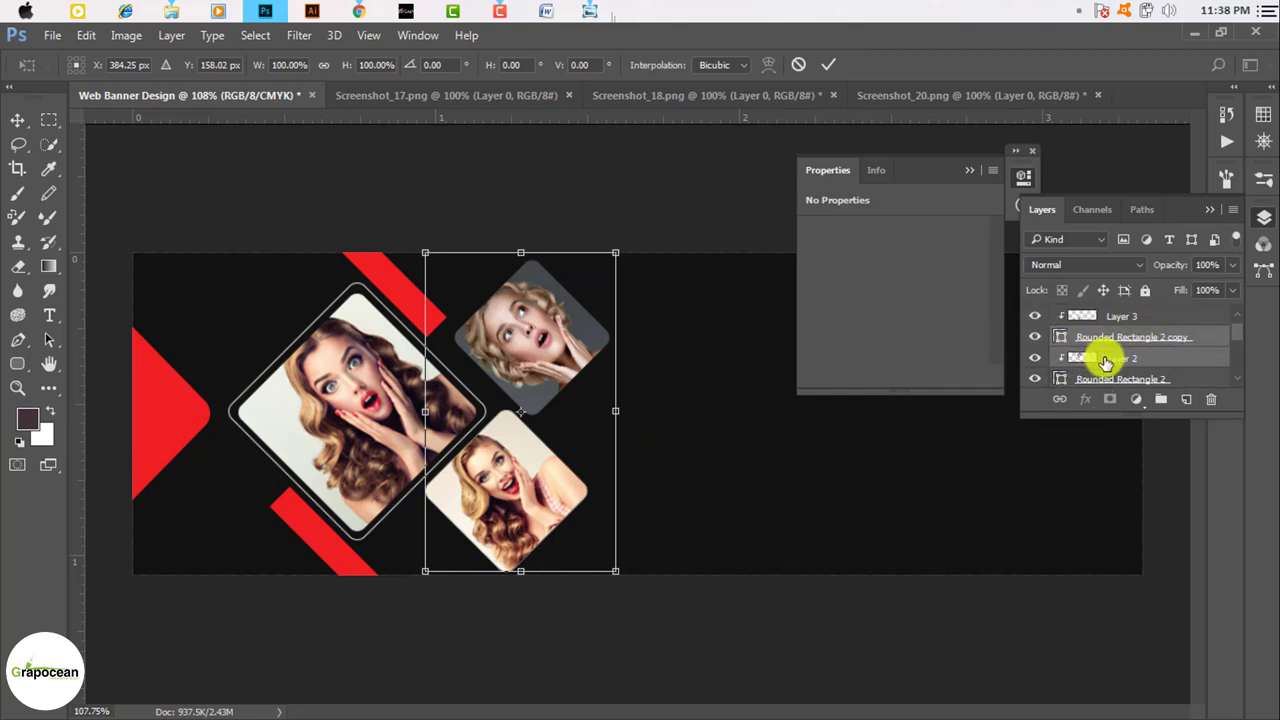
{"action": "scroll", "coordinate": [1142, 346], "scroll_direction": "up", "scroll_amount": 1}
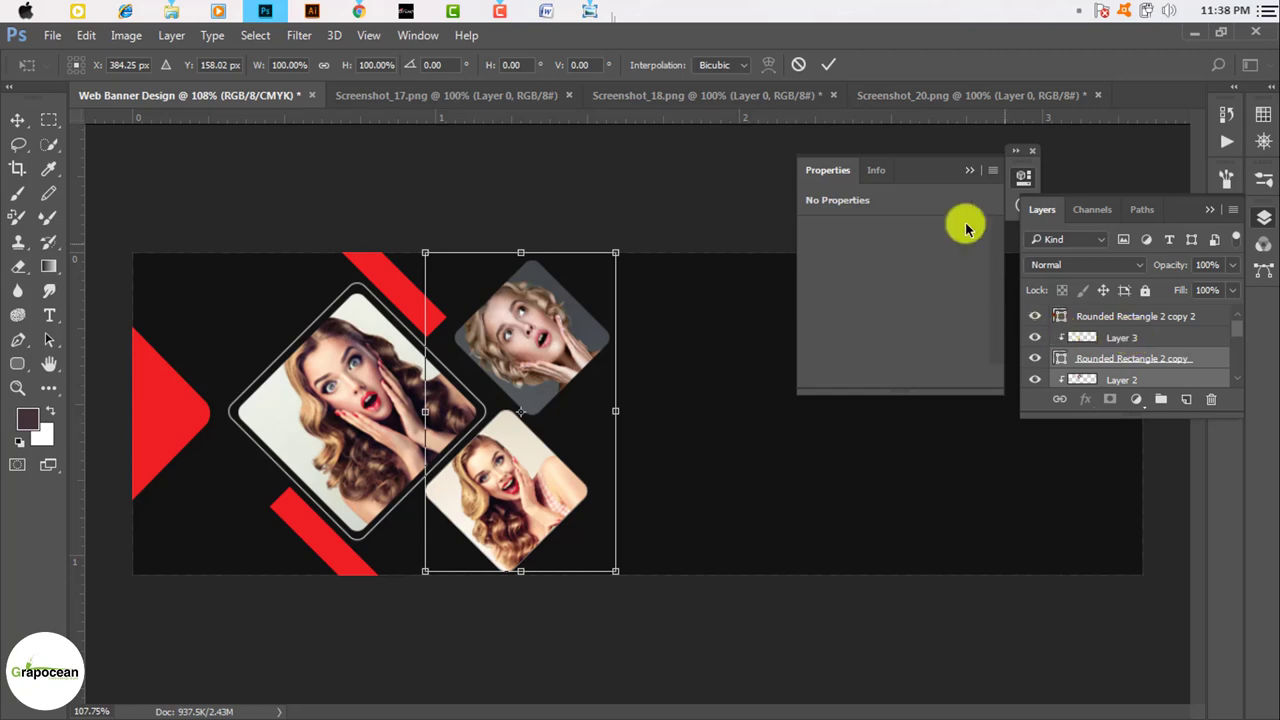
{"action": "left_click", "coordinate": [828, 64]}
Toggle Layer 3, the frame and the left red shape to check the layout, then select Rounded Rectangle 2 with Layer 2.
{"action": "left_click", "coordinate": [1043, 338]}
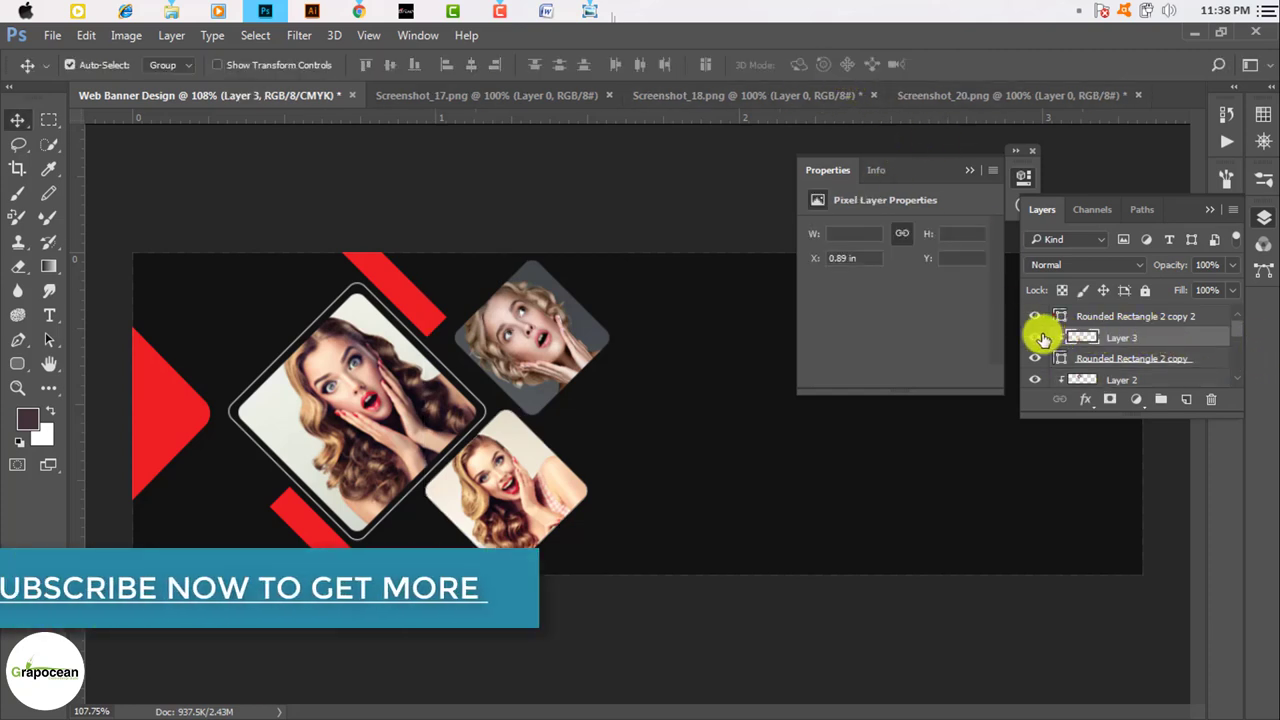
{"action": "left_click", "coordinate": [1037, 338]}
{"action": "left_click", "coordinate": [1037, 340]}
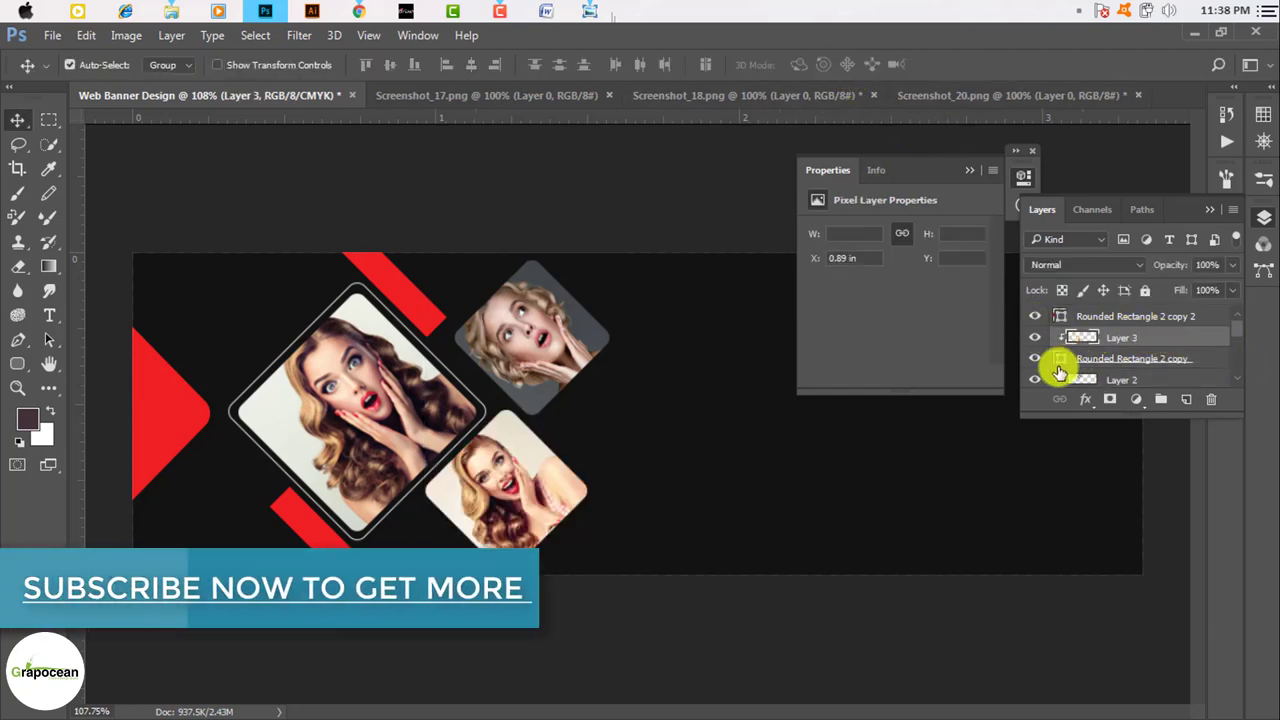
{"action": "left_click", "coordinate": [1035, 358]}
{"action": "left_click", "coordinate": [1035, 358]}
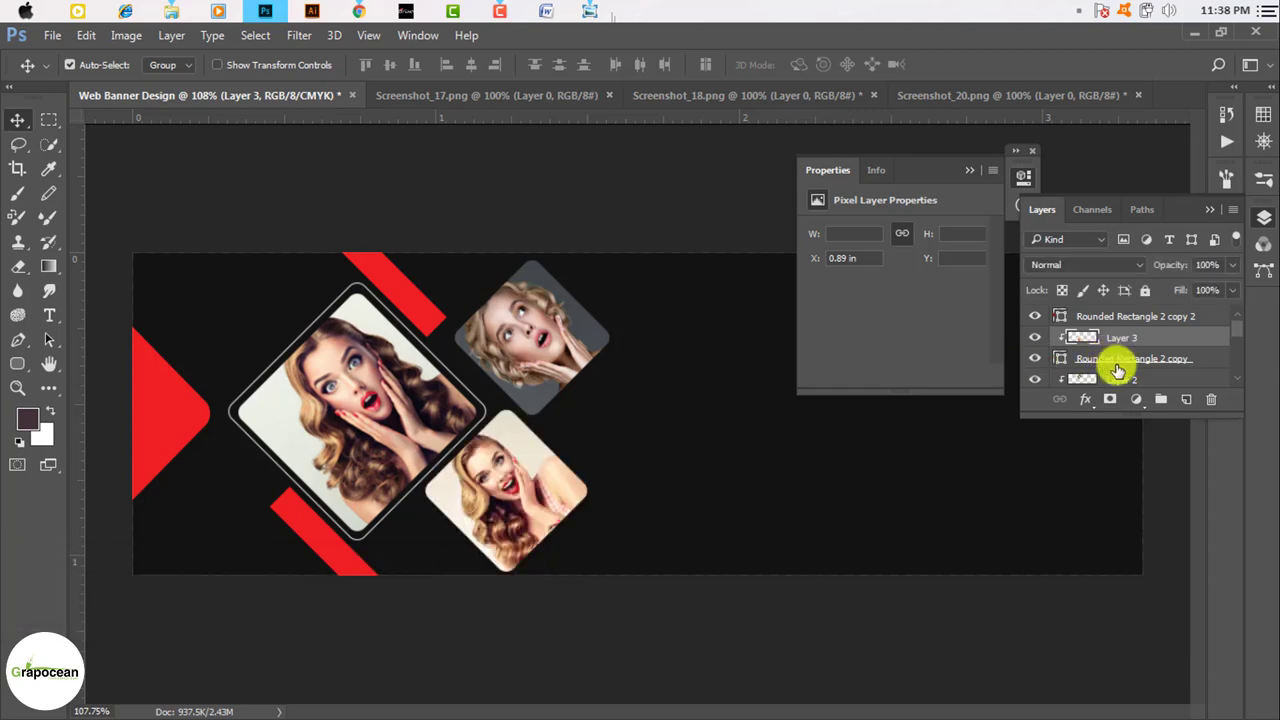
{"action": "left_click", "coordinate": [1035, 316]}
{"action": "left_click", "coordinate": [1035, 316]}
{"action": "scroll", "coordinate": [1120, 351], "scroll_direction": "down", "scroll_amount": 1}
{"action": "scroll", "coordinate": [1101, 376], "scroll_direction": "down", "scroll_amount": 1}
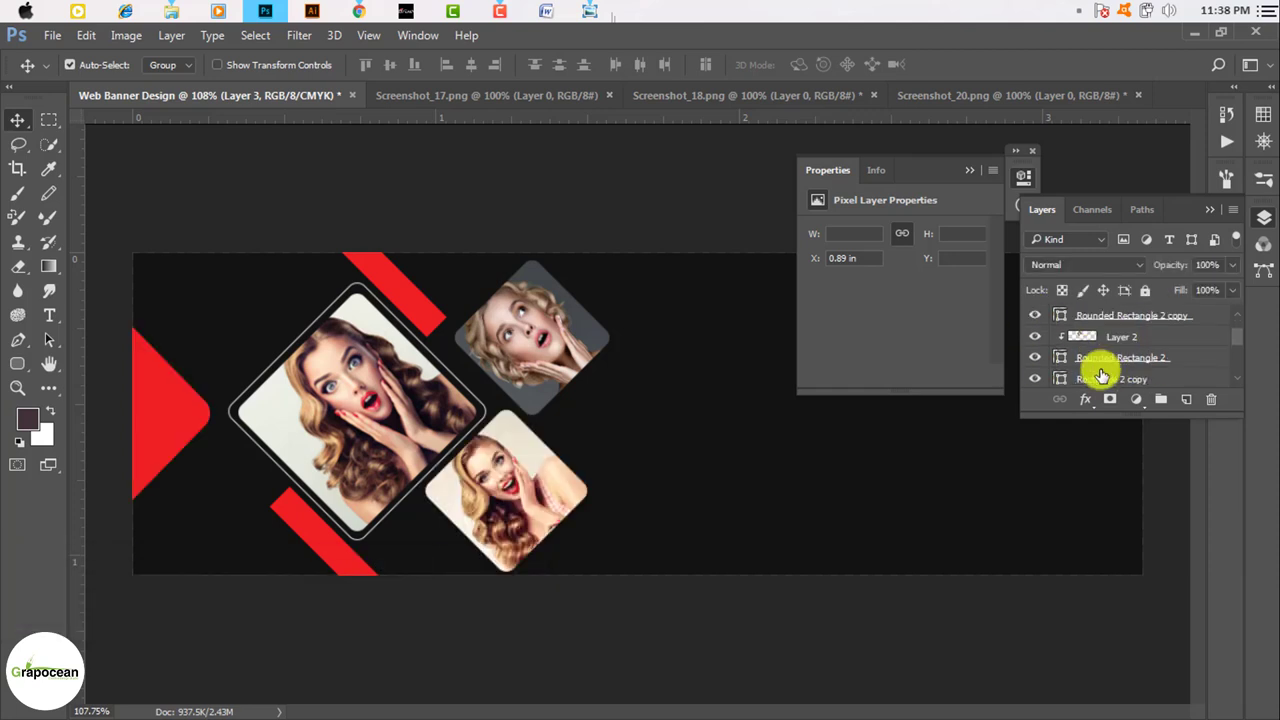
{"action": "left_click", "coordinate": [1122, 360]}
{"action": "left_click", "coordinate": [1124, 343], "text": "shift"}
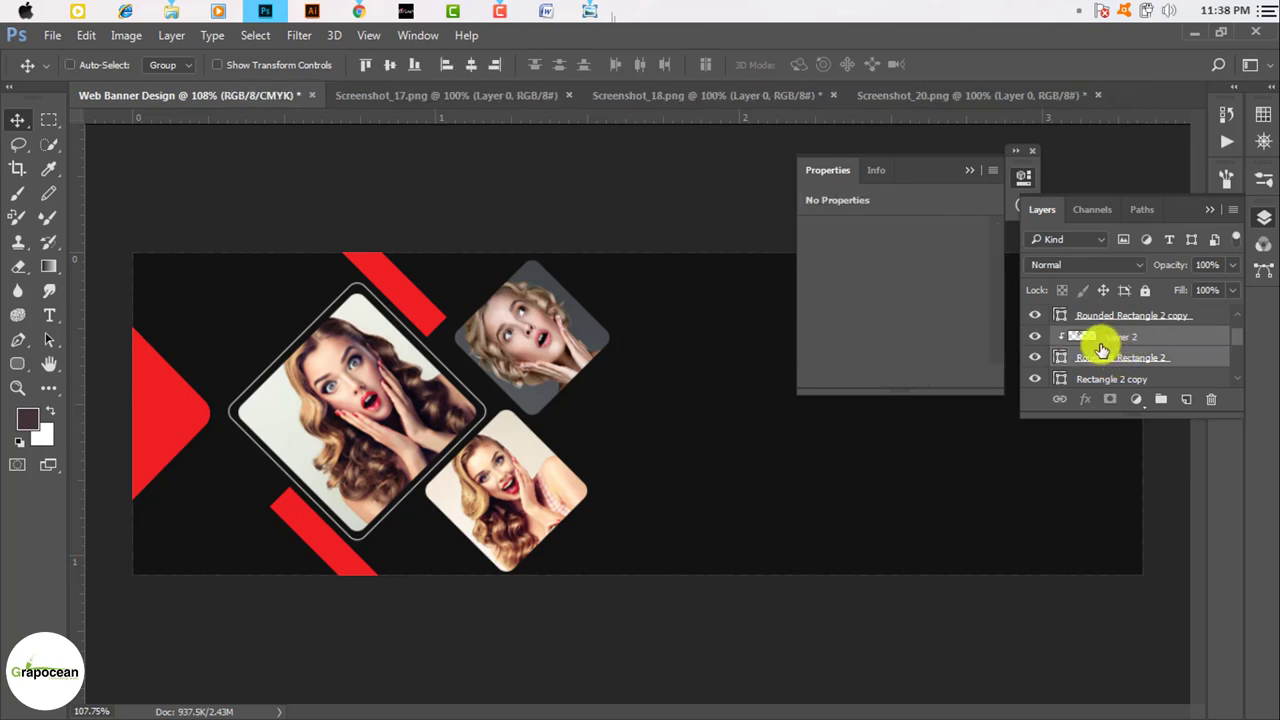
Shrink the upper-right framed photo to about 90%.
{"action": "key", "text": "ctrl+t"}
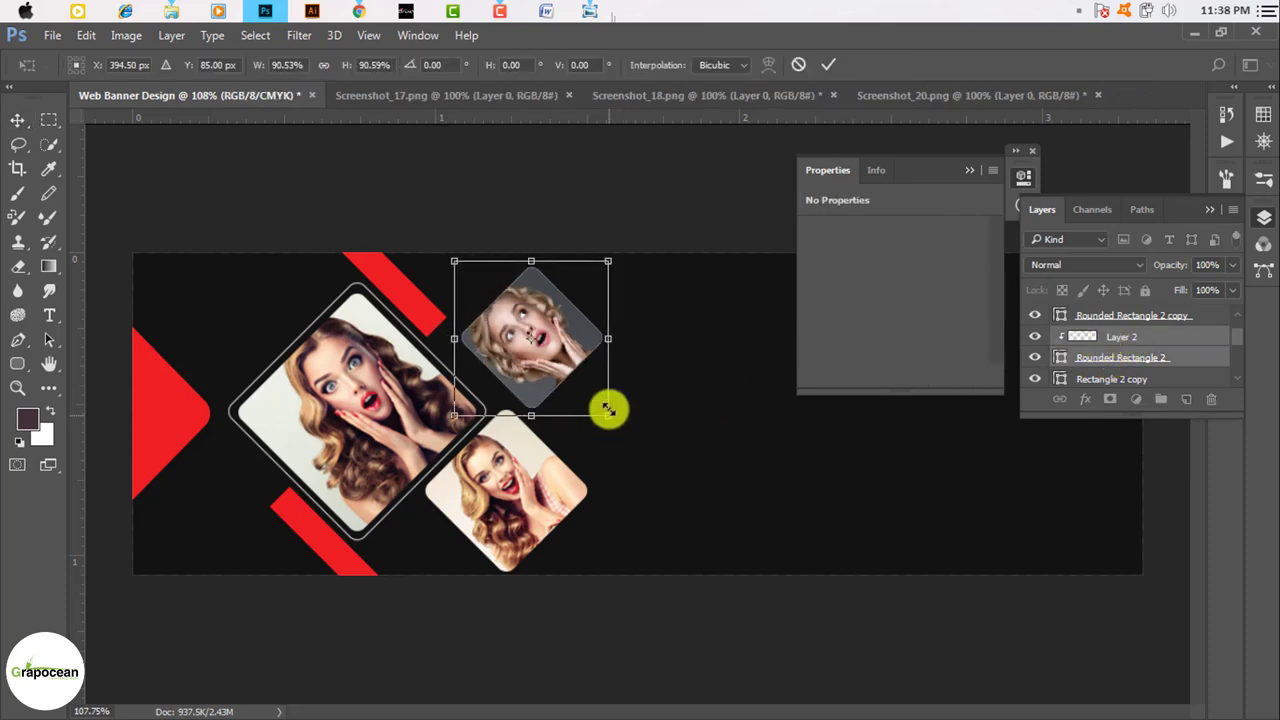
{"action": "left_click_drag", "start_coordinate": [618, 430], "coordinate": [535, 374]}
{"action": "left_click", "coordinate": [829, 66]}
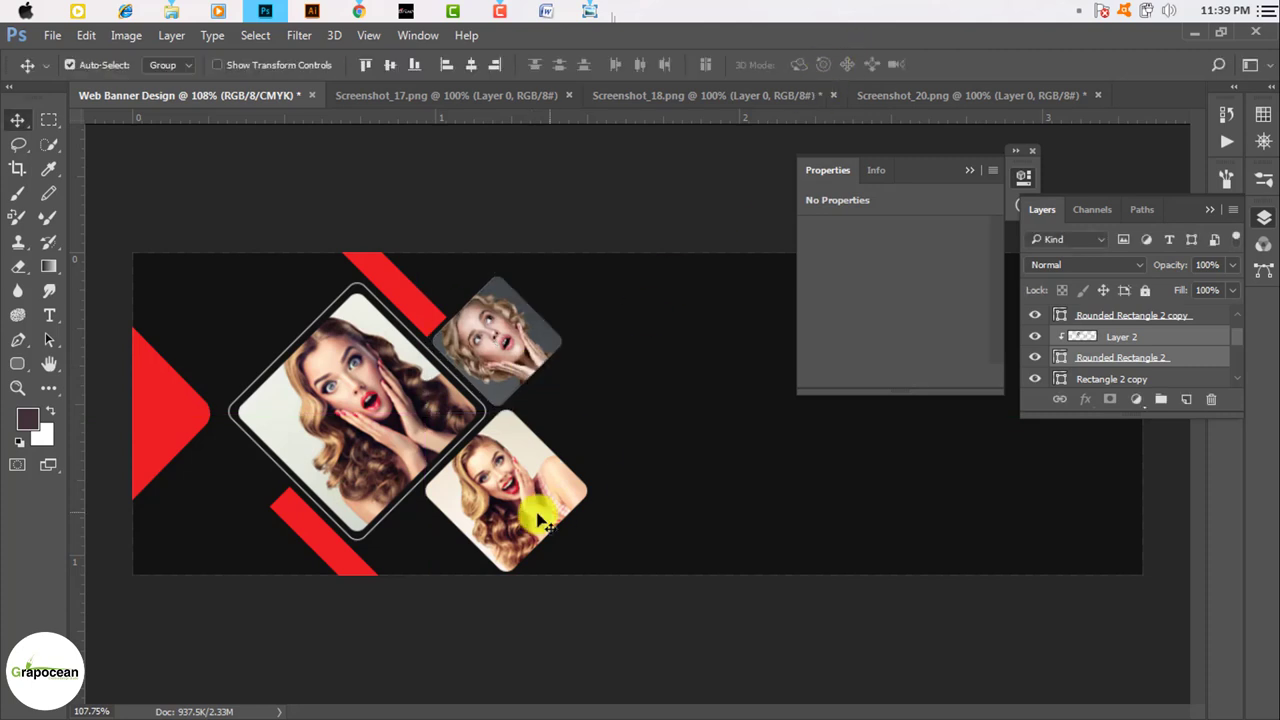
{"action": "scroll", "coordinate": [563, 503], "scroll_direction": "up", "scroll_amount": 3}
{"action": "key", "text": "ctrl+j"}
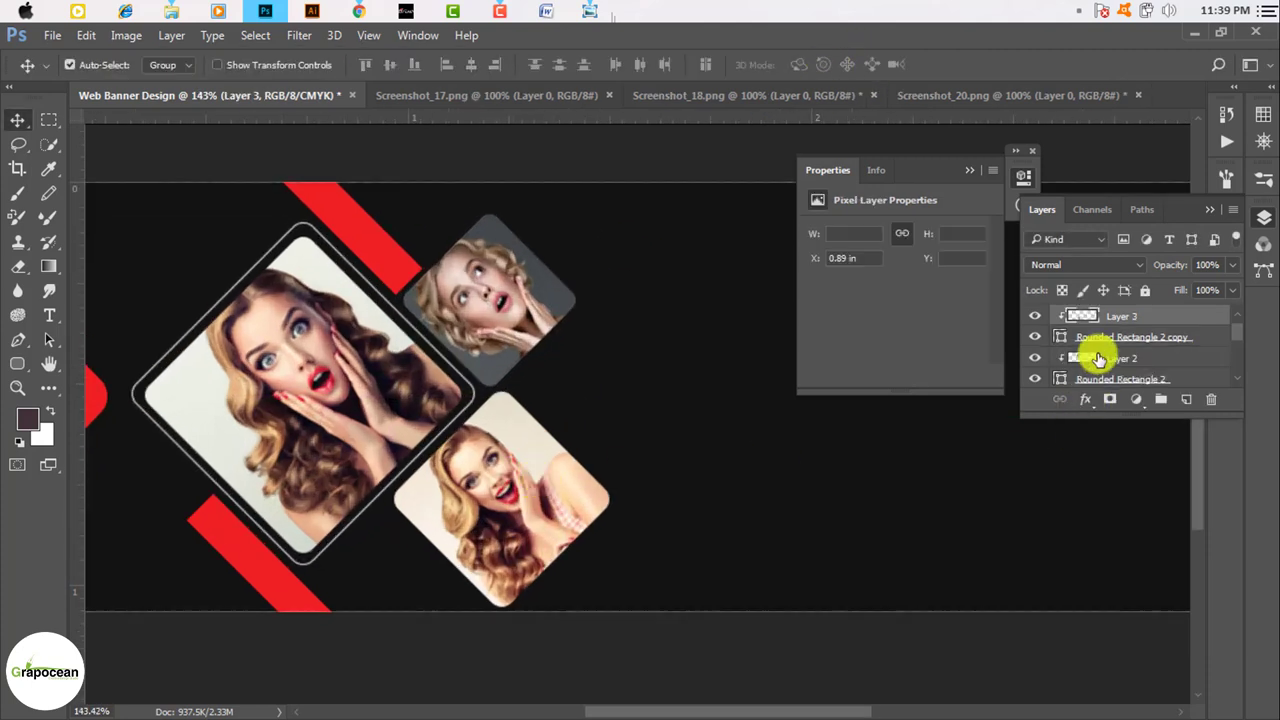
Enlarge the lower photo to about 112% and shift it up and right.
{"action": "left_click", "coordinate": [1107, 338]}
{"action": "key", "text": "ctrl+t"}
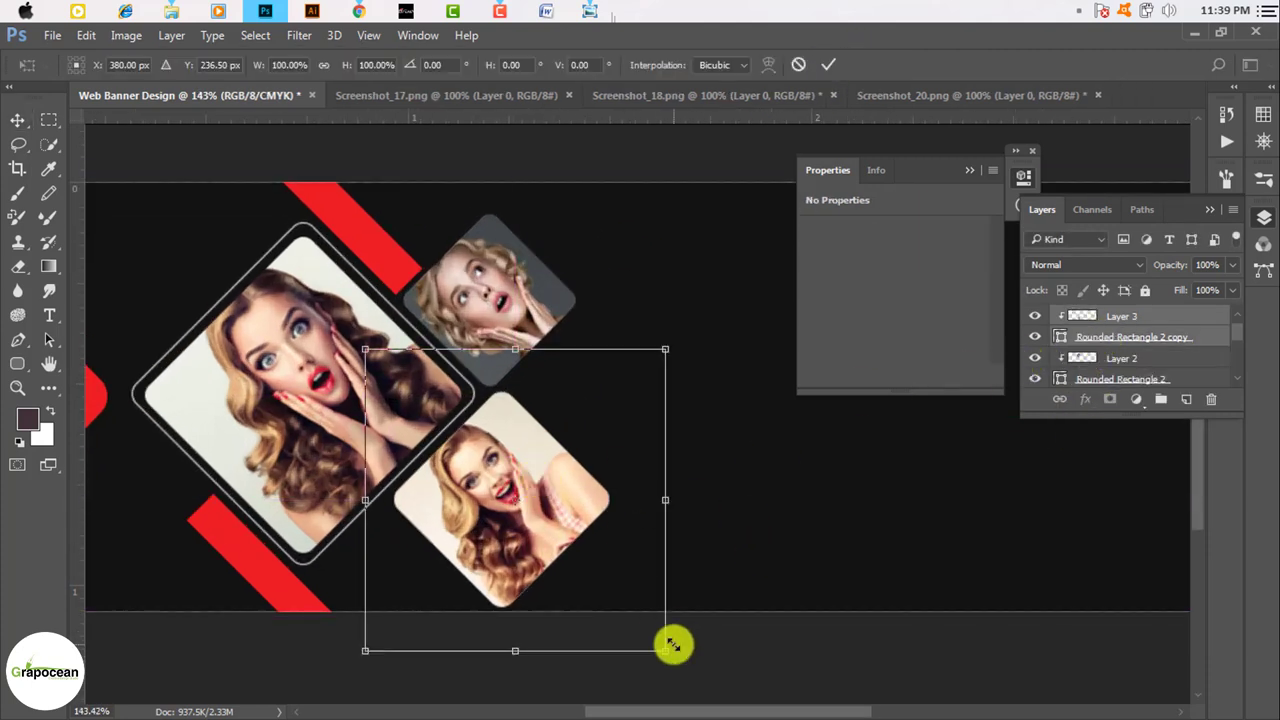
{"action": "left_click_drag", "start_coordinate": [669, 650], "coordinate": [681, 667]}
{"action": "left_click_drag", "start_coordinate": [551, 523], "coordinate": [593, 507]}
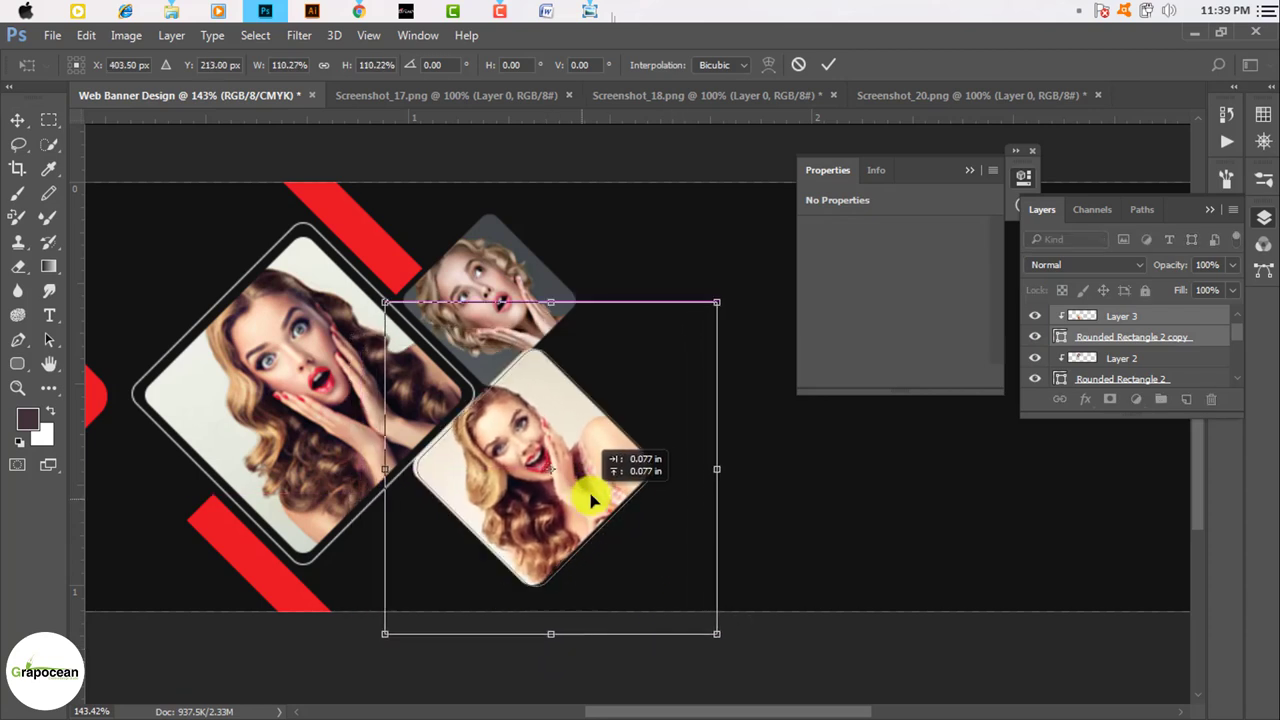
{"action": "mouse_move", "coordinate": [726, 645]}
{"action": "left_mouse_down"}
{"action": "mouse_move", "coordinate": [740, 654]}
{"action": "mouse_move", "coordinate": [729, 648]}
{"action": "left_mouse_up"}
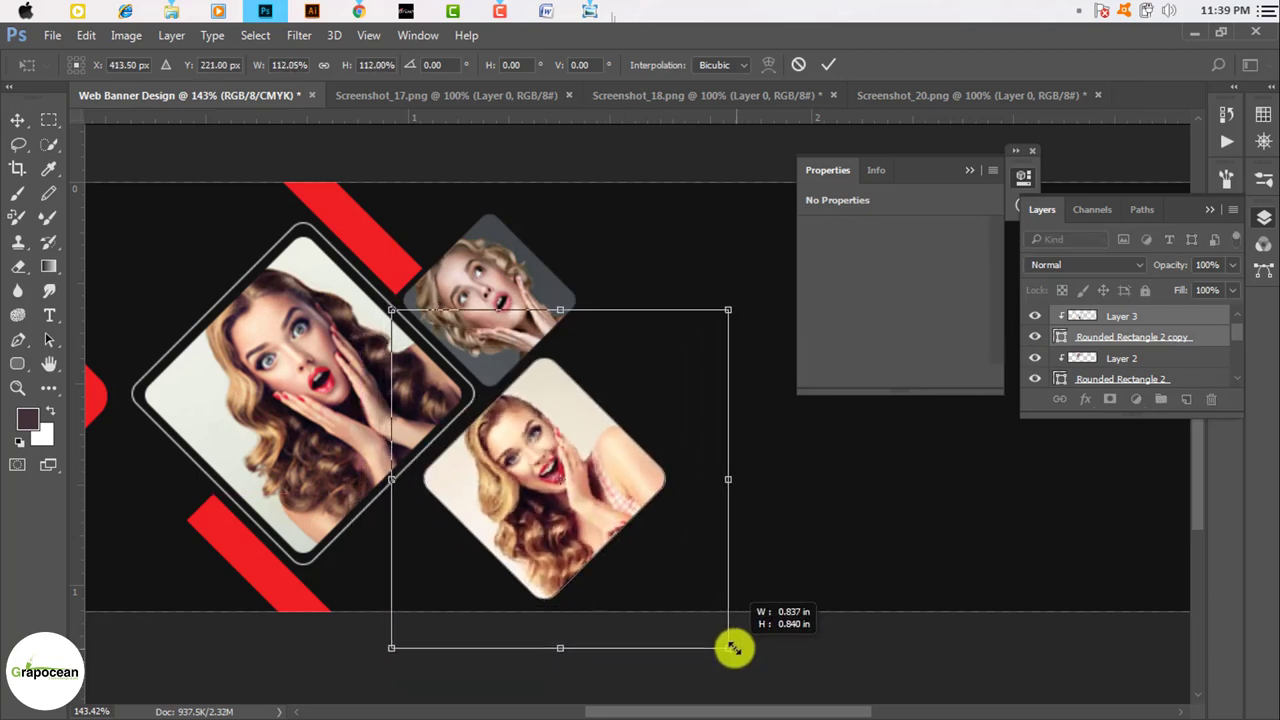
{"action": "left_click", "coordinate": [829, 66]}
Collapse the properties panel and select the Rectangle 1 layer.
{"action": "scroll", "coordinate": [610, 458], "scroll_direction": "down", "scroll_amount": 2}
{"action": "scroll", "coordinate": [630, 465], "scroll_direction": "down", "scroll_amount": 2}
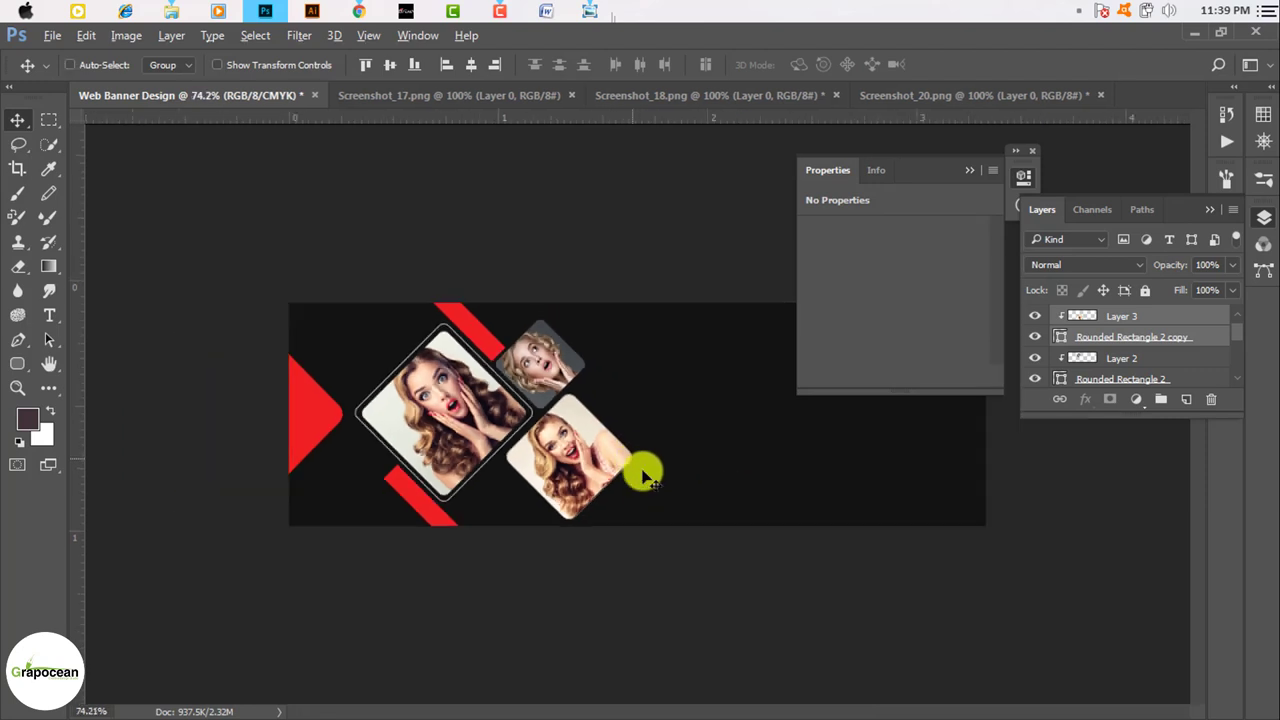
{"action": "scroll", "coordinate": [646, 471], "scroll_direction": "down", "scroll_amount": 1}
{"action": "left_click", "coordinate": [651, 506]}
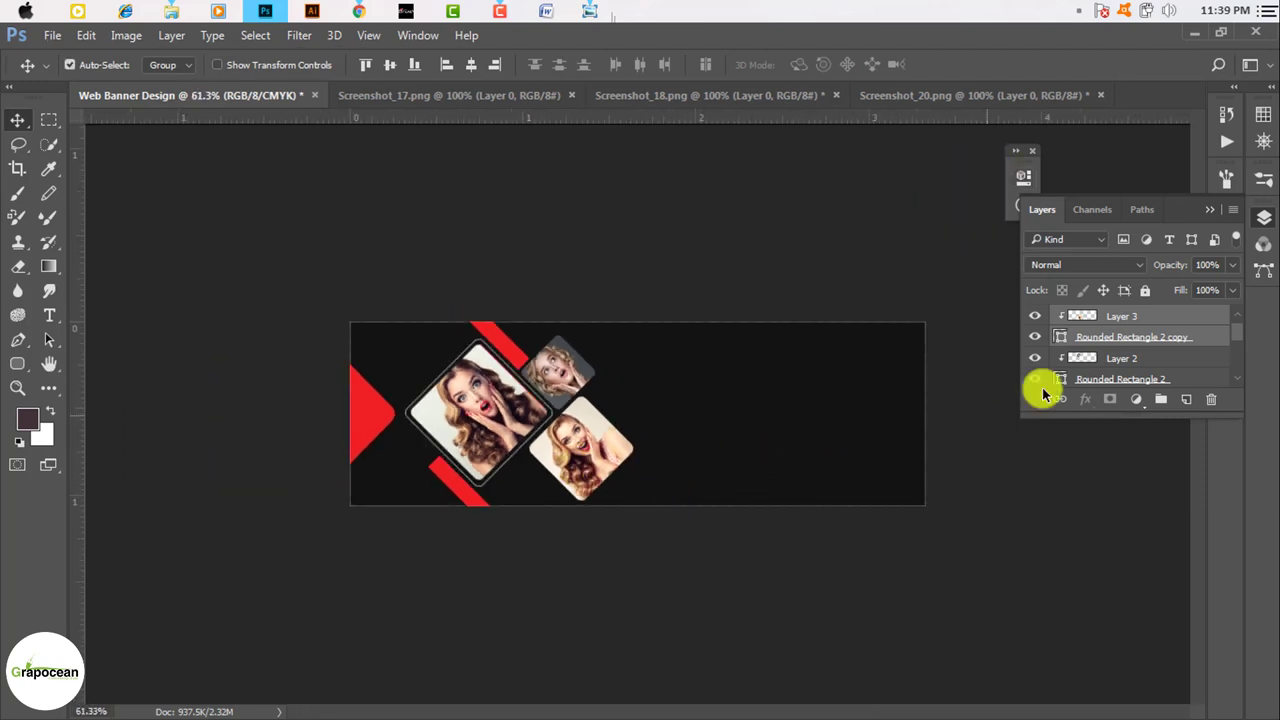
{"action": "scroll", "coordinate": [1112, 350], "scroll_direction": "down", "scroll_amount": 3}
{"action": "left_click", "coordinate": [1112, 356]}
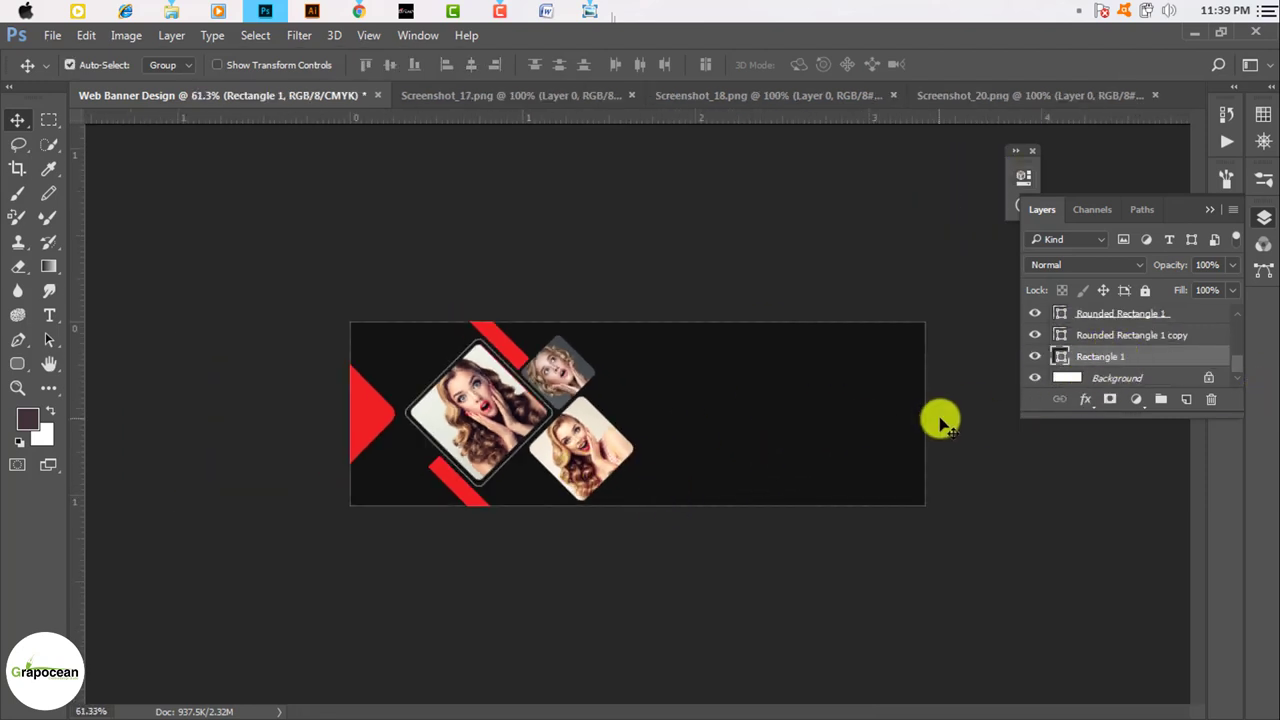
Open the camera-lens photo and drag it into the banner as a new layer.
{"action": "key", "text": "ctrl+o"}
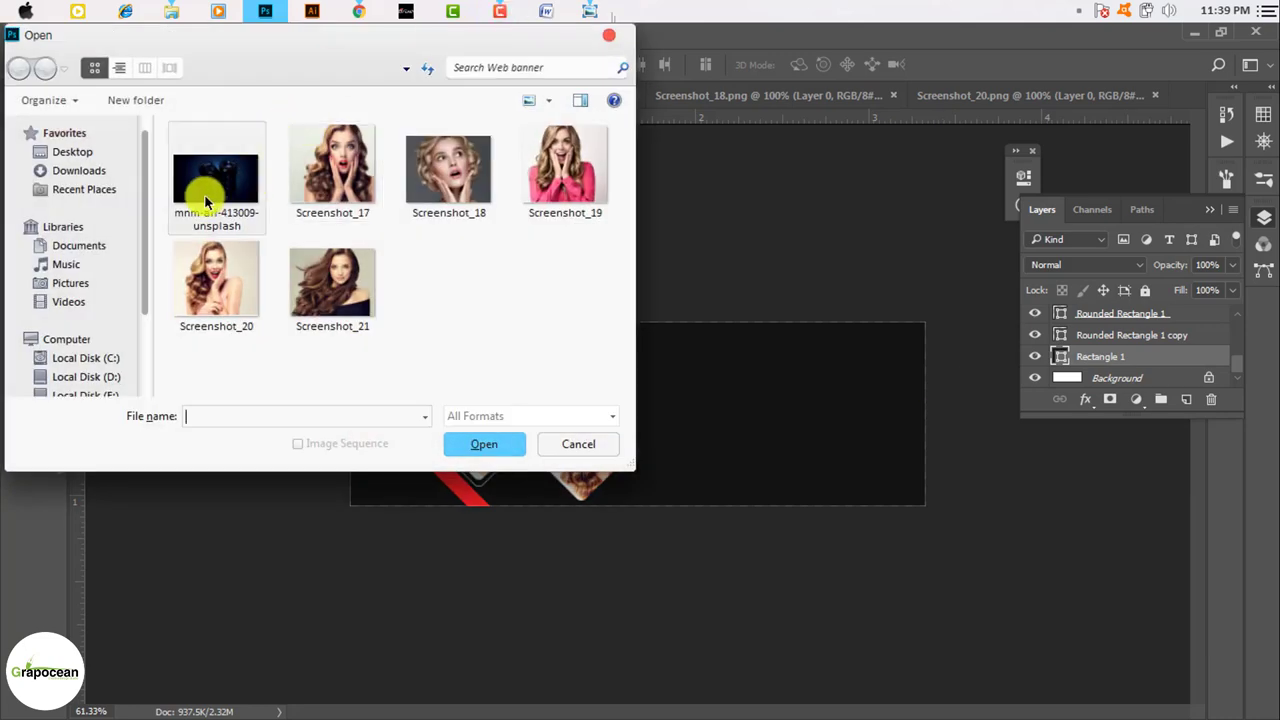
{"action": "left_click", "coordinate": [210, 190]}
{"action": "left_click", "coordinate": [484, 445]}
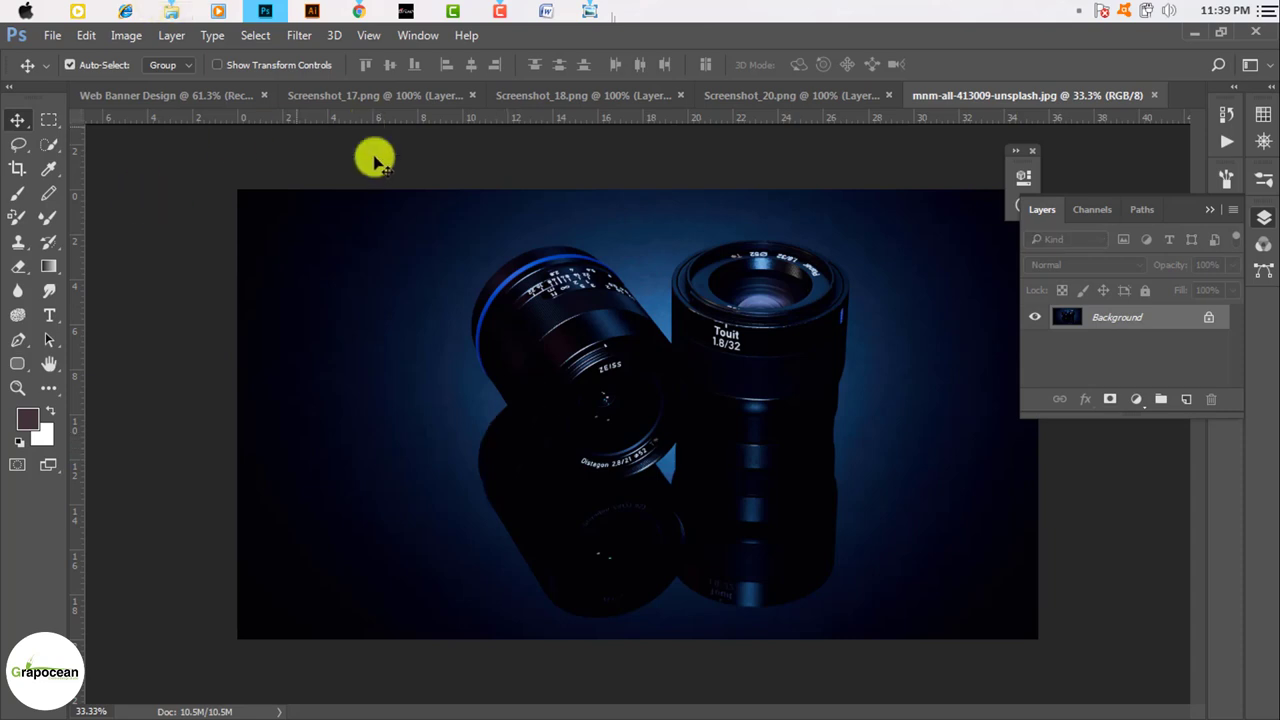
{"action": "left_click", "coordinate": [1209, 317]}
{"action": "left_click_drag", "start_coordinate": [814, 297], "coordinate": [779, 97]}
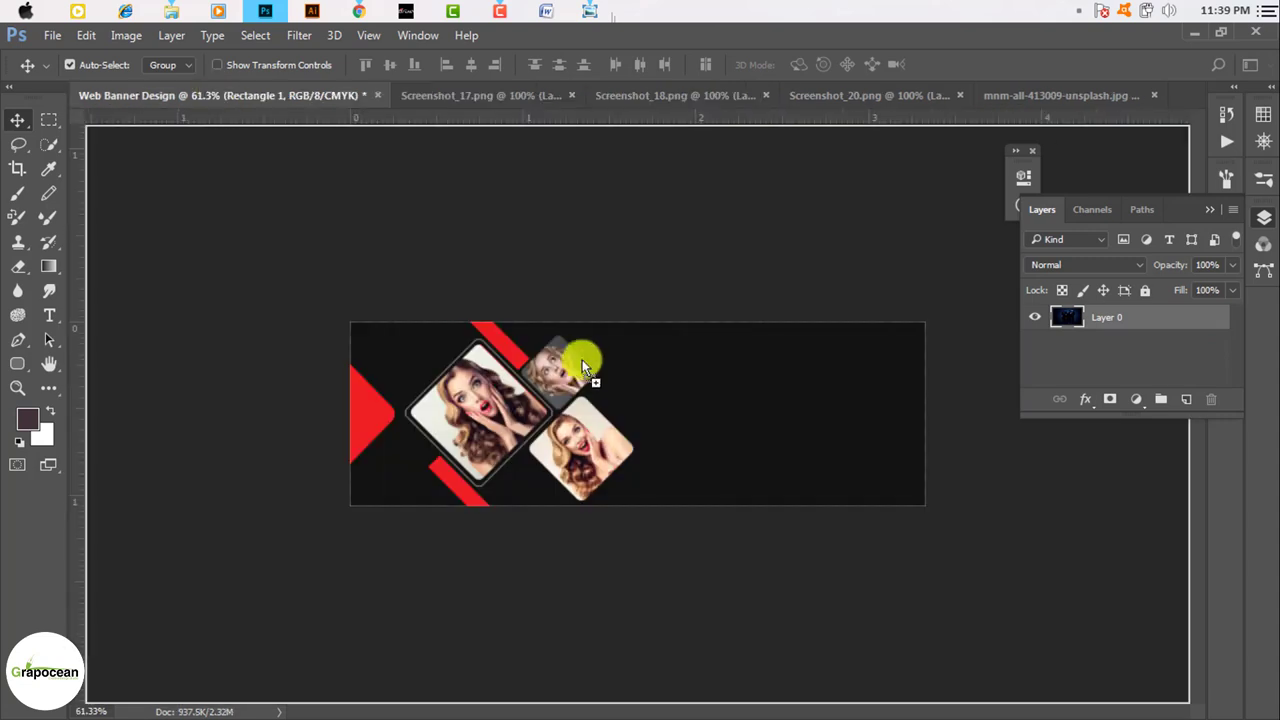
{"action": "left_click_drag", "start_coordinate": [366, 96], "coordinate": [588, 376]}
Move the lens layer (Layer 4) below Rectangle 1, then reselect Rectangle 1.
{"action": "left_click_drag", "start_coordinate": [766, 409], "coordinate": [777, 420]}
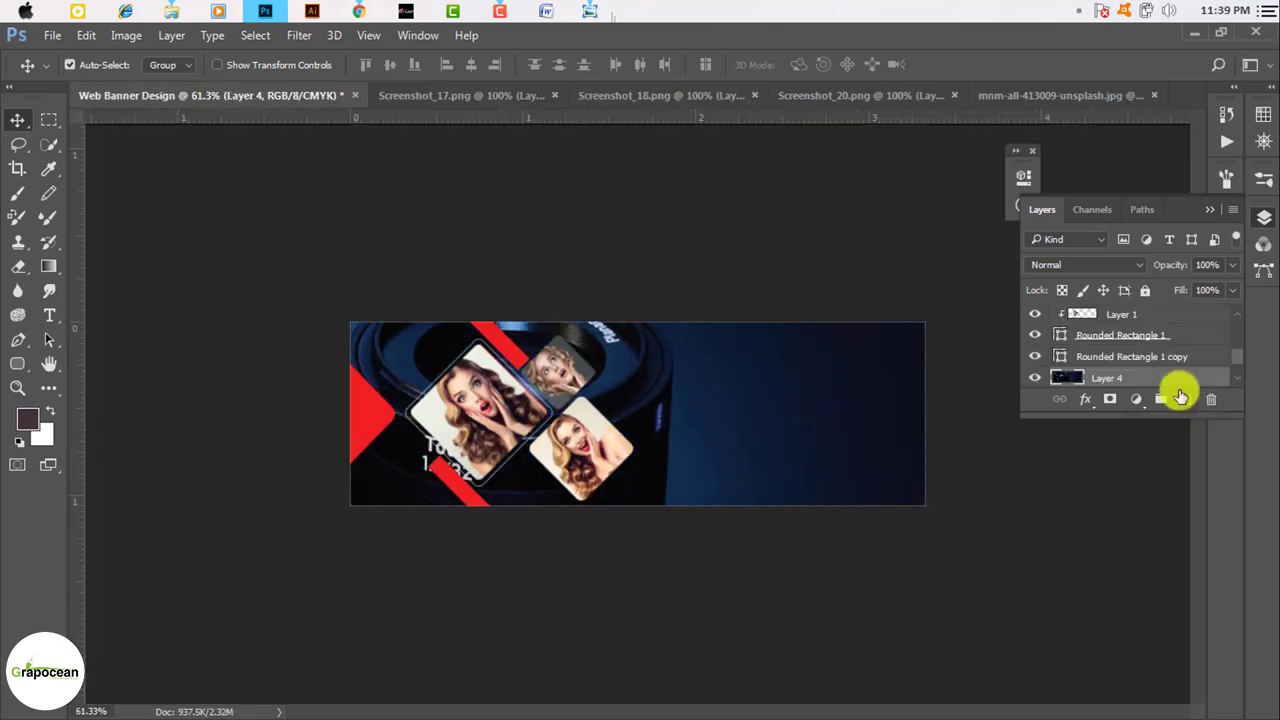
{"action": "mouse_move", "coordinate": [1178, 380]}
{"action": "left_mouse_down"}
{"action": "mouse_move", "coordinate": [1178, 412]}
{"action": "mouse_move", "coordinate": [1178, 365]}
{"action": "left_mouse_up"}
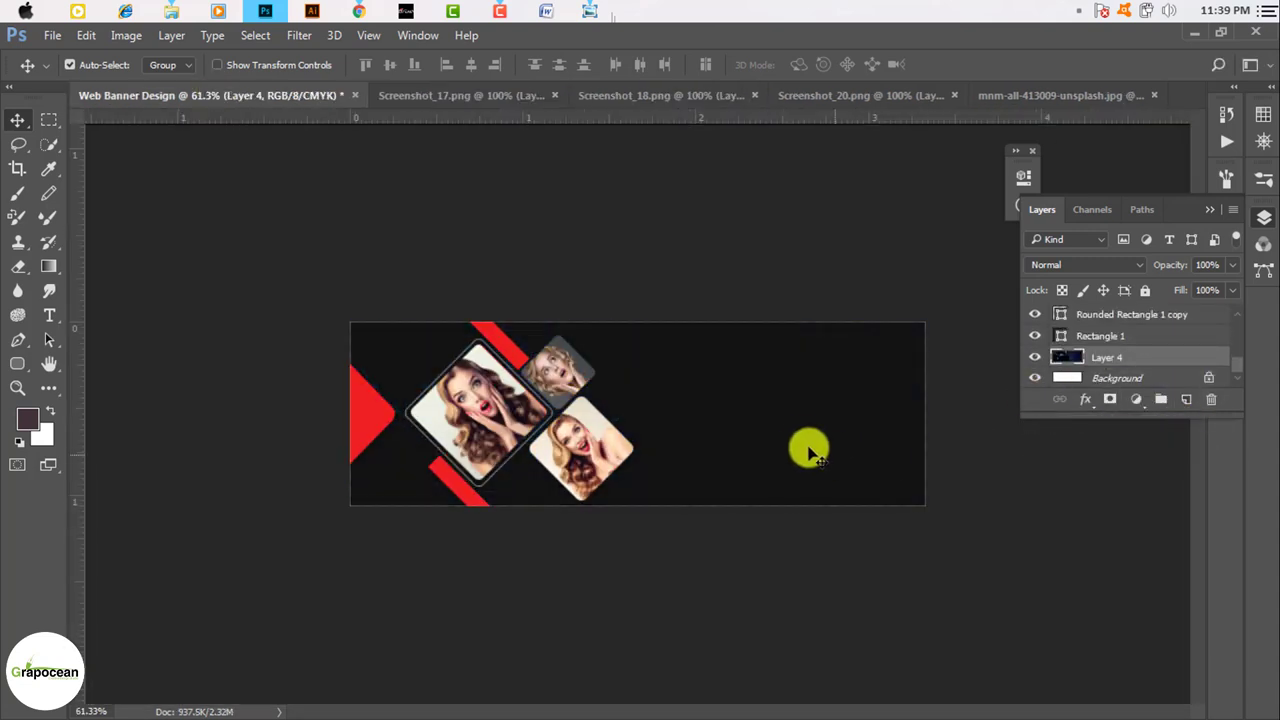
{"action": "left_click", "coordinate": [808, 445]}
{"action": "left_click", "coordinate": [1114, 357]}
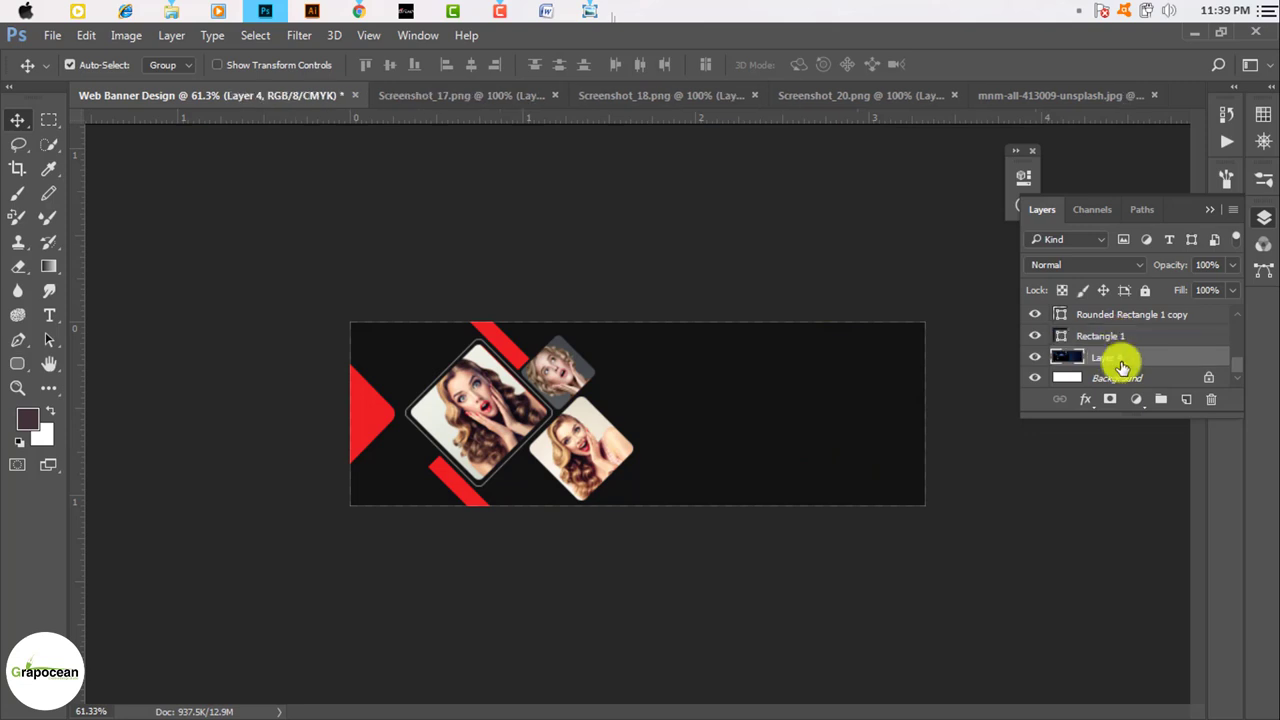
{"action": "left_click", "coordinate": [1112, 338]}
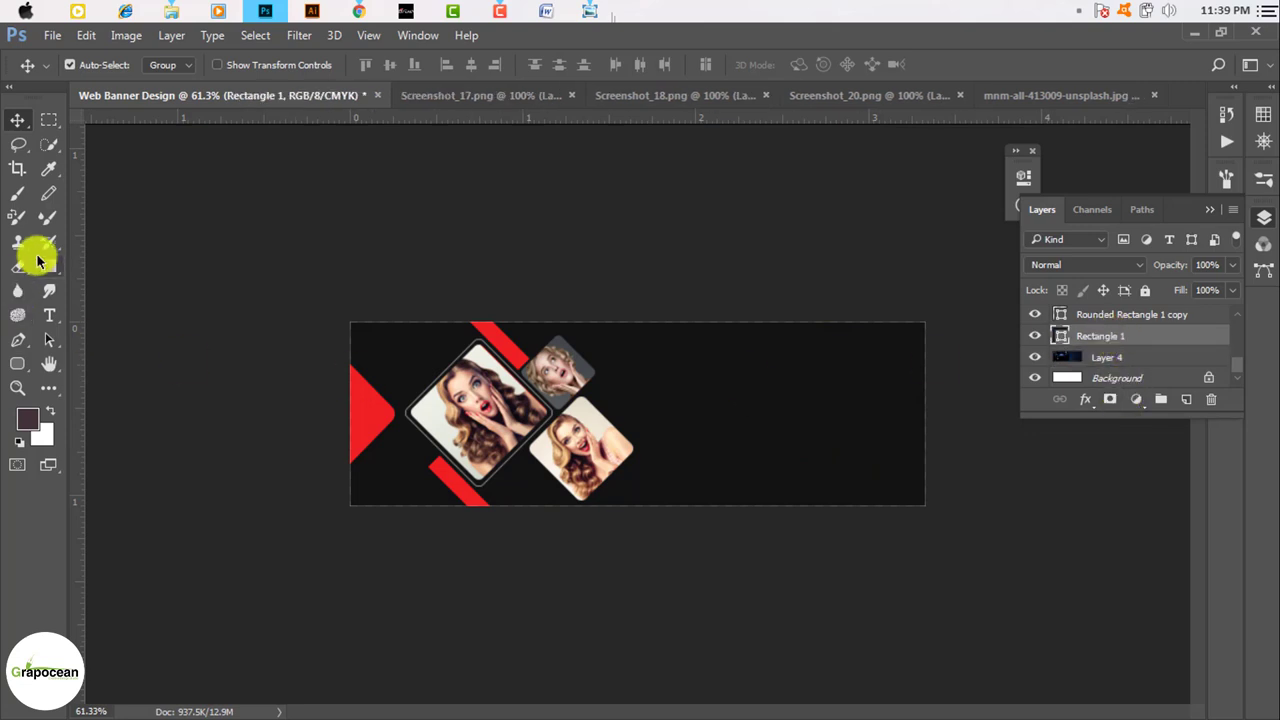
Select the Gradient tool and look through its presets and tool variants.
{"action": "left_click", "coordinate": [50, 267]}
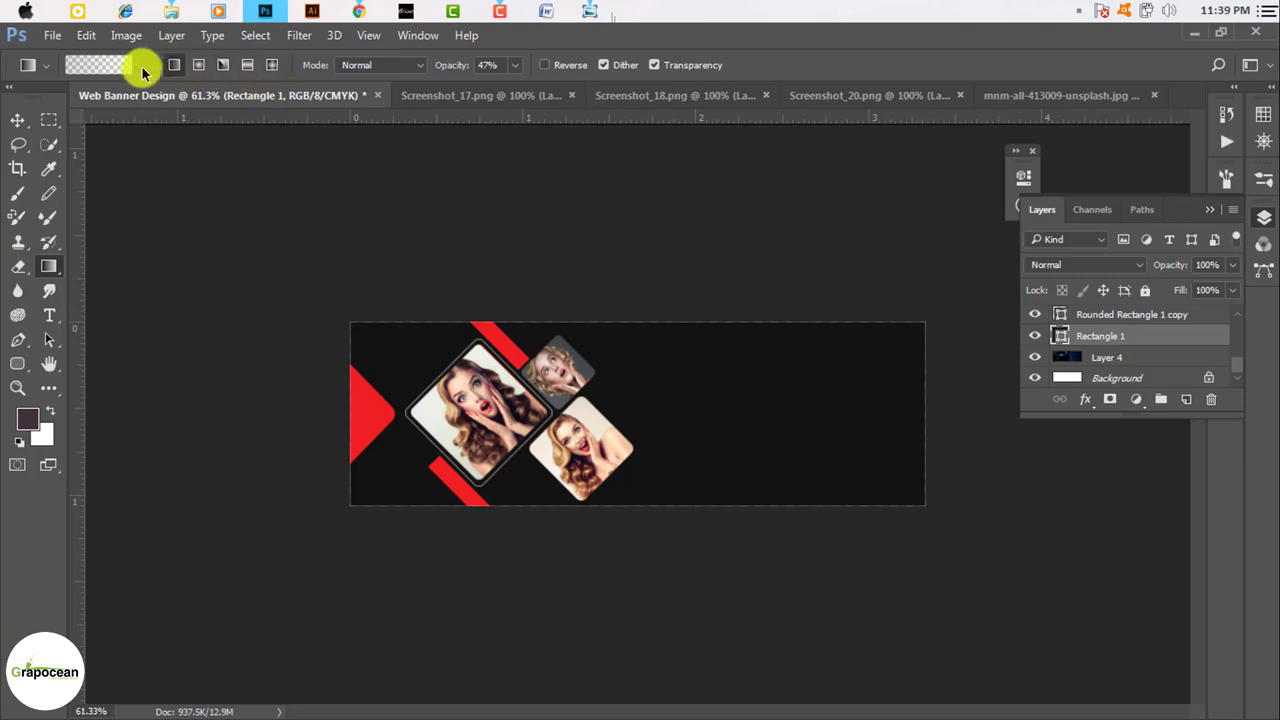
{"action": "left_click", "coordinate": [142, 68]}
{"action": "left_click", "coordinate": [141, 68]}
{"action": "left_click", "coordinate": [140, 68]}
{"action": "left_click", "coordinate": [140, 68]}
{"action": "left_click", "coordinate": [140, 68]}
{"action": "left_click", "coordinate": [140, 68]}
{"action": "left_click", "coordinate": [140, 68]}
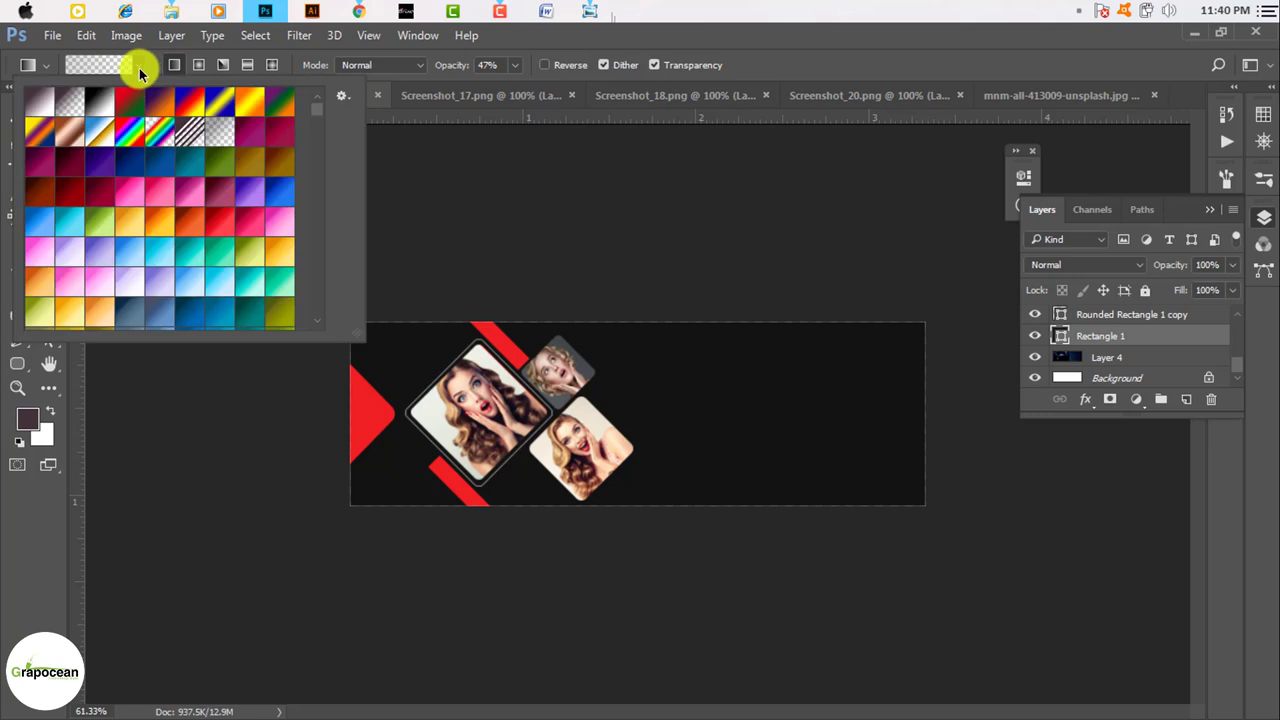
{"action": "left_click", "coordinate": [139, 68]}
{"action": "right_click", "coordinate": [49, 266]}
{"action": "left_click", "coordinate": [110, 262]}
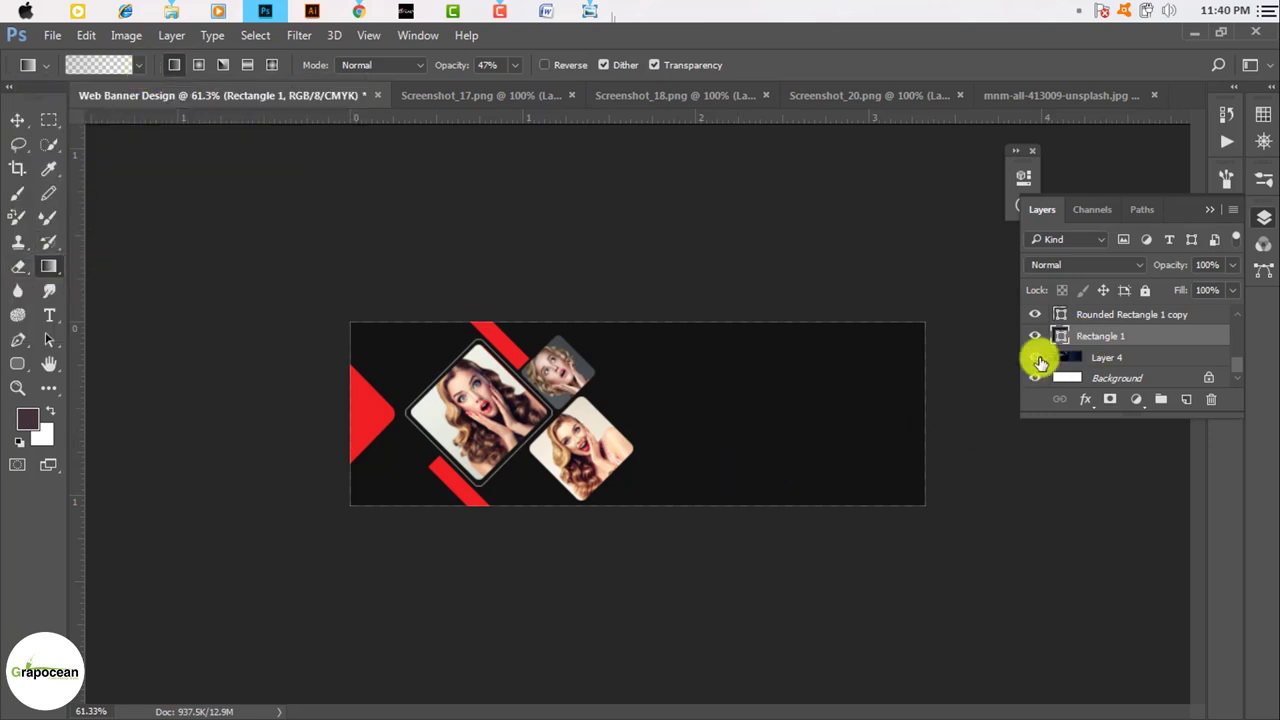
Add a layer mask to Rectangle 1 with a gradient fading it to reveal the lens.
{"action": "left_click", "coordinate": [1110, 403]}
{"action": "left_click_drag", "start_coordinate": [701, 416], "coordinate": [1058, 410]}
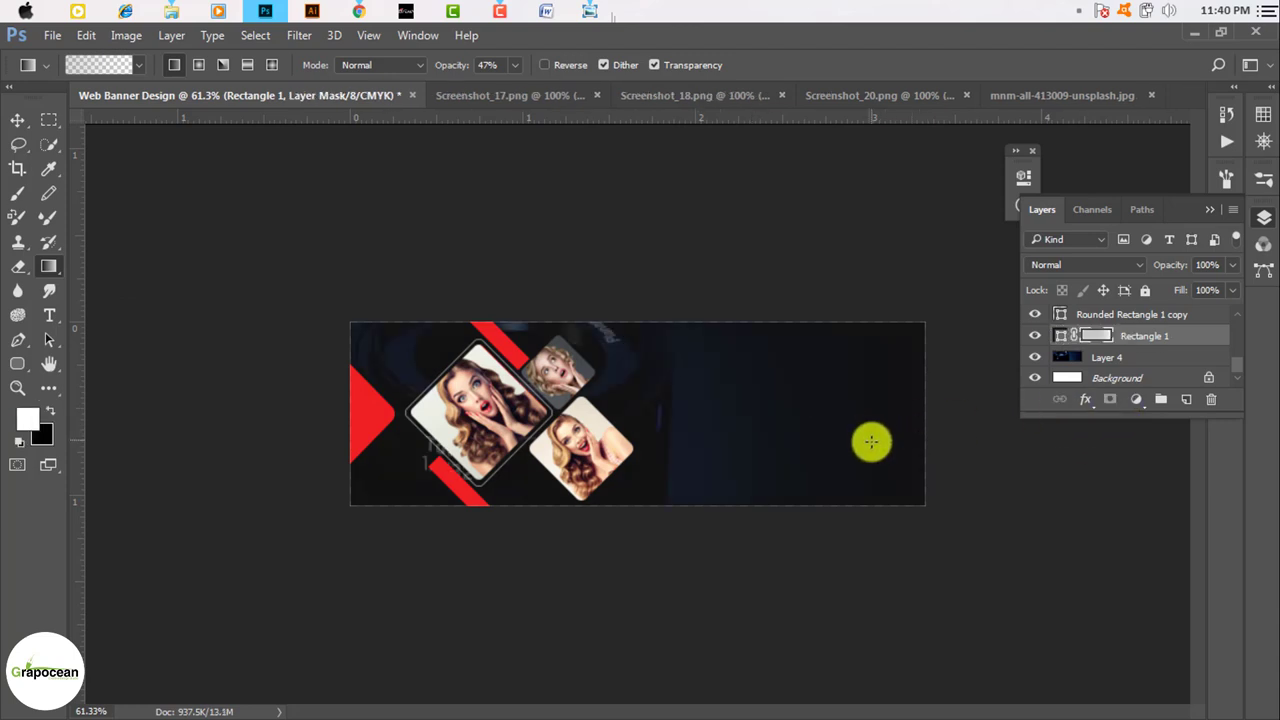
{"action": "left_click_drag", "start_coordinate": [718, 436], "coordinate": [344, 450]}
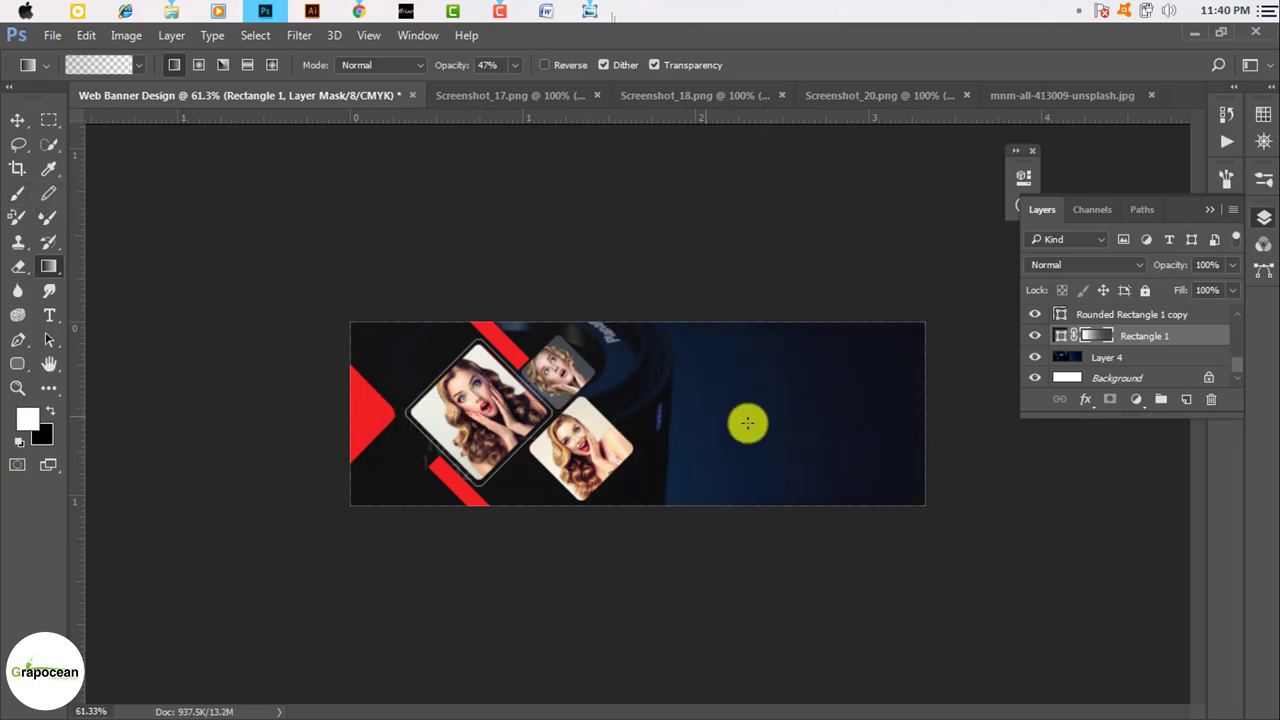
{"action": "left_click_drag", "start_coordinate": [748, 424], "coordinate": [341, 414]}
{"action": "left_click_drag", "start_coordinate": [817, 397], "coordinate": [500, 400]}
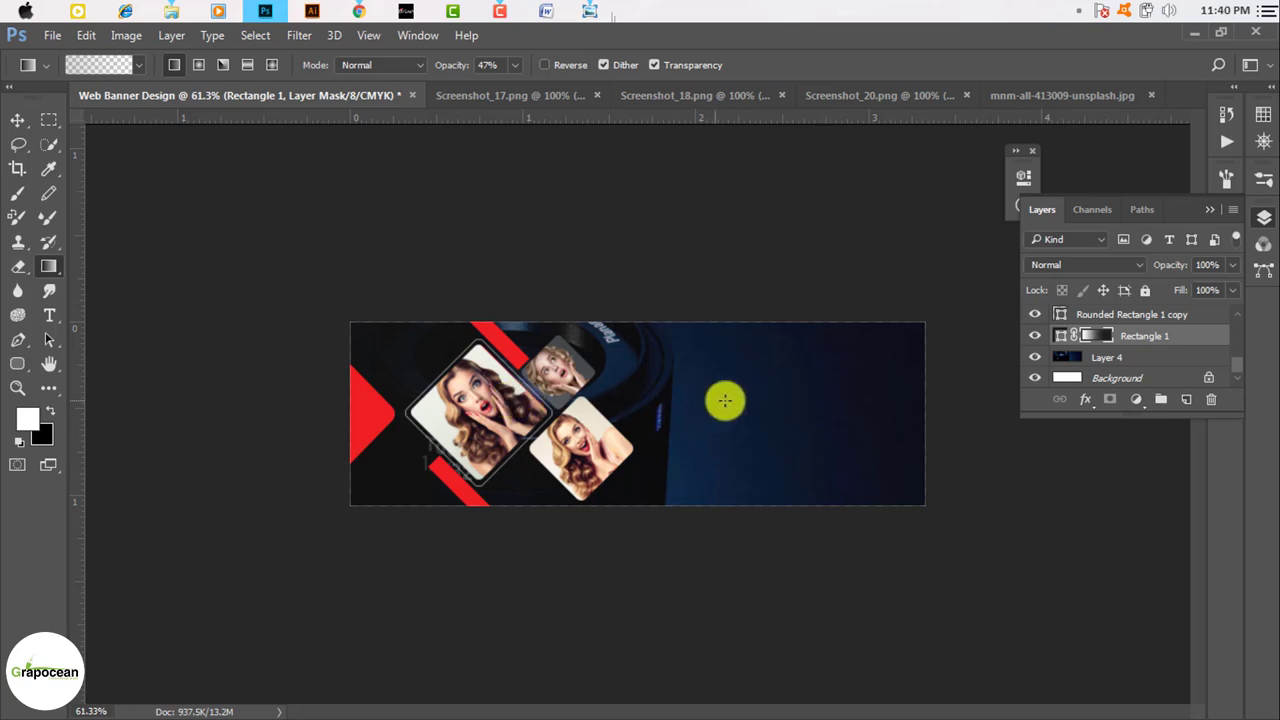
Slide the lens photo slightly to the right.
{"action": "left_click", "coordinate": [19, 122]}
{"action": "mouse_move", "coordinate": [763, 423]}
{"action": "left_mouse_down"}
{"action": "mouse_move", "coordinate": [805, 432]}
{"action": "mouse_move", "coordinate": [731, 437]}
{"action": "left_mouse_up"}
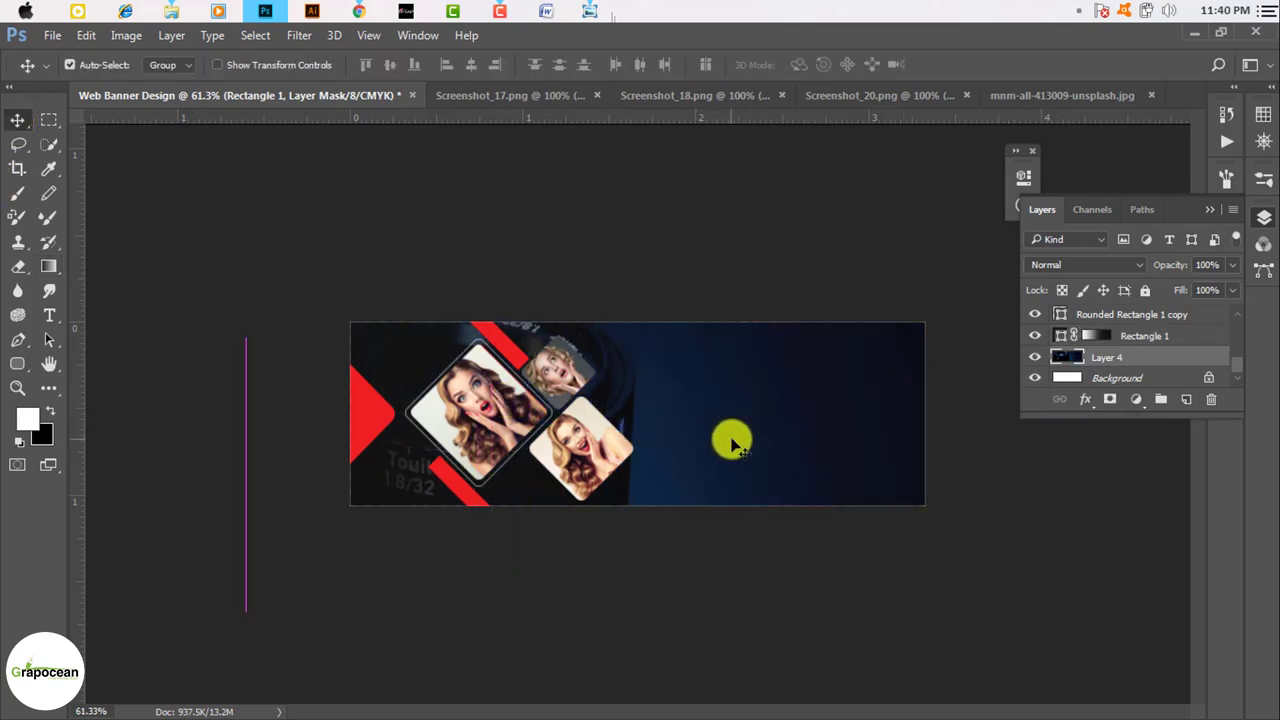
{"action": "key", "text": "ctrl+t"}
{"action": "scroll", "coordinate": [935, 375], "scroll_direction": "down", "scroll_amount": 3}
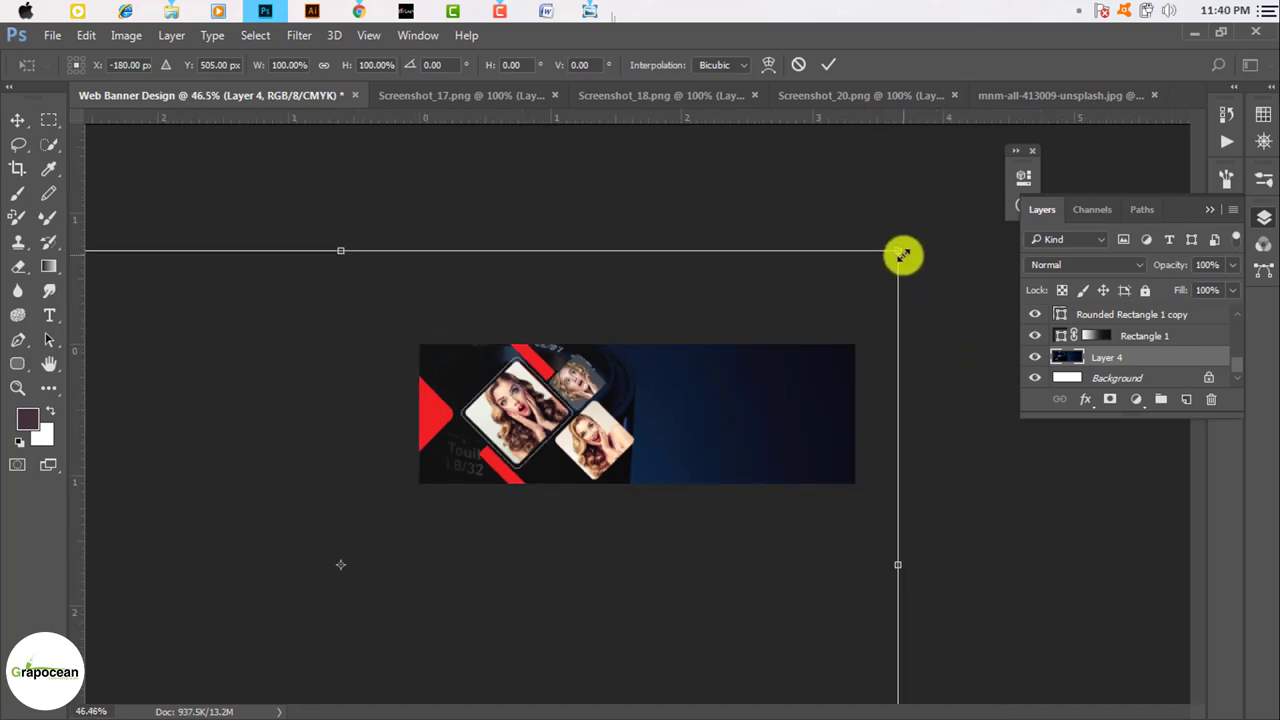
Scale the lens photo down to about 41% and move it toward the banner's right.
{"action": "mouse_move", "coordinate": [903, 255]}
{"action": "left_mouse_down"}
{"action": "mouse_move", "coordinate": [485, 625]}
{"action": "mouse_move", "coordinate": [737, 506]}
{"action": "left_mouse_up"}
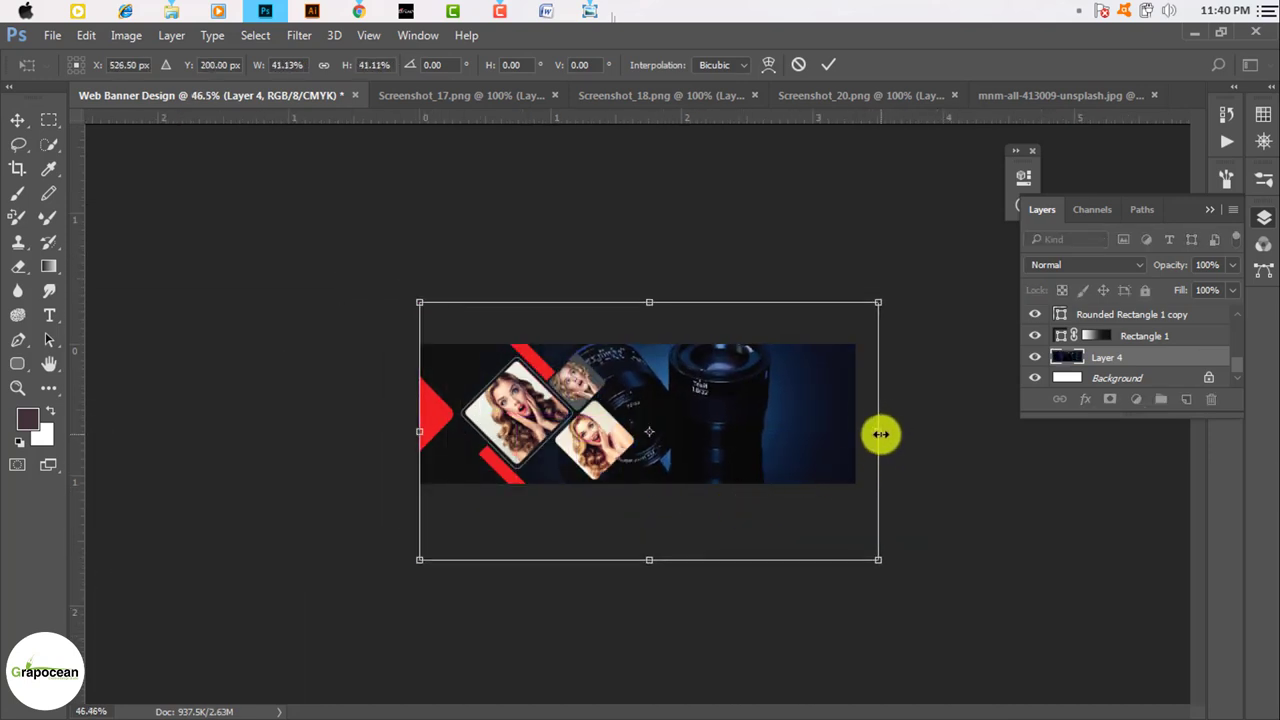
{"action": "scroll", "coordinate": [640, 470], "scroll_direction": "up", "scroll_amount": 2}
{"action": "scroll", "coordinate": [605, 494], "scroll_direction": "up", "scroll_amount": 2}
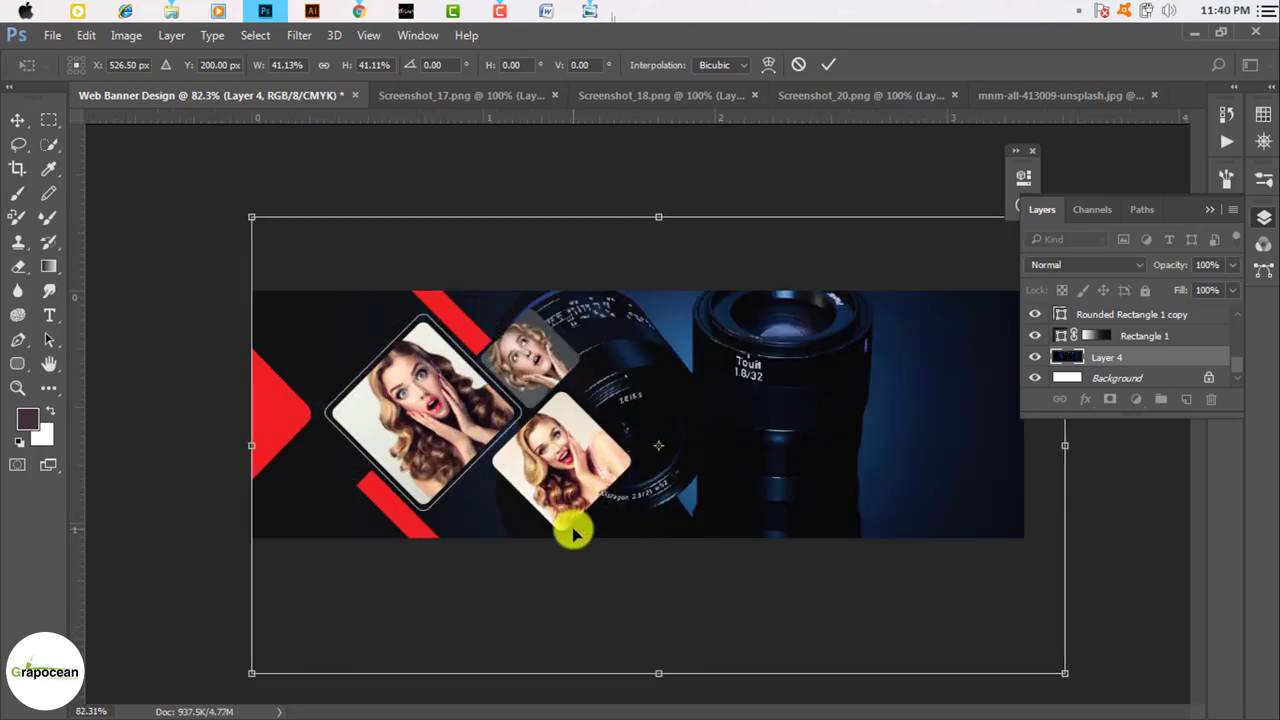
{"action": "left_click", "coordinate": [828, 64]}
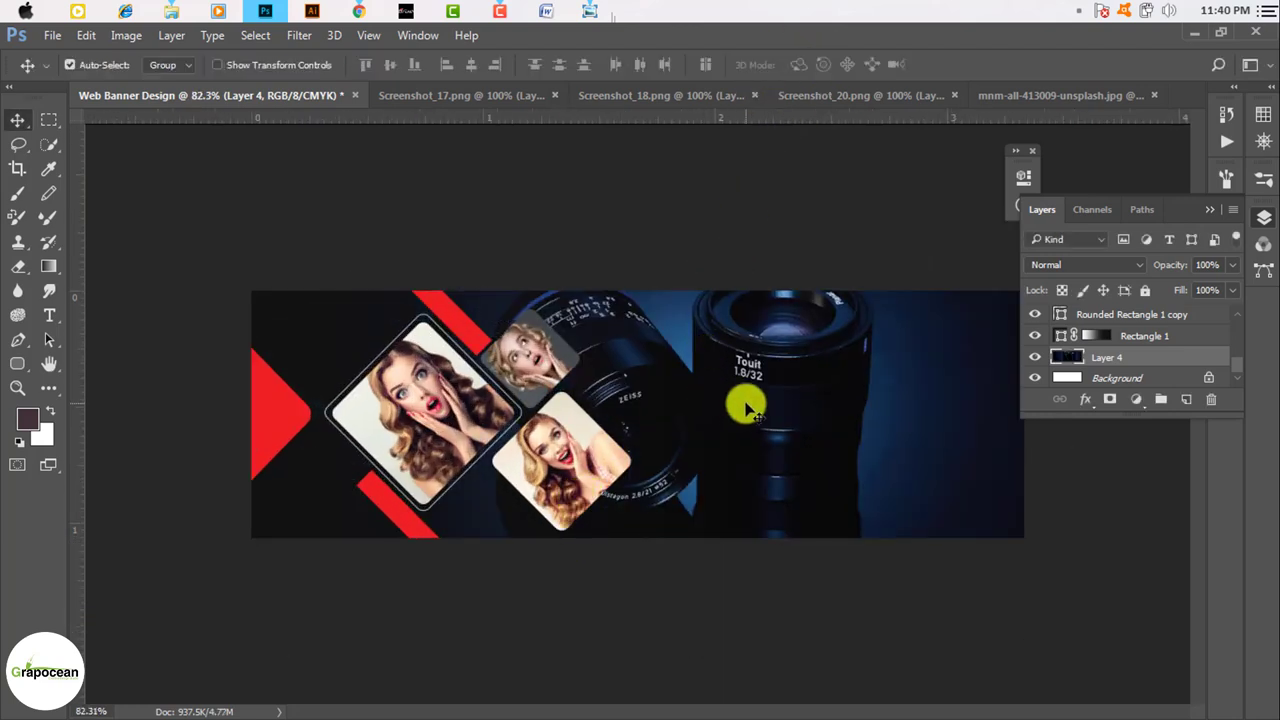
{"action": "left_click_drag", "start_coordinate": [748, 410], "coordinate": [884, 441]}
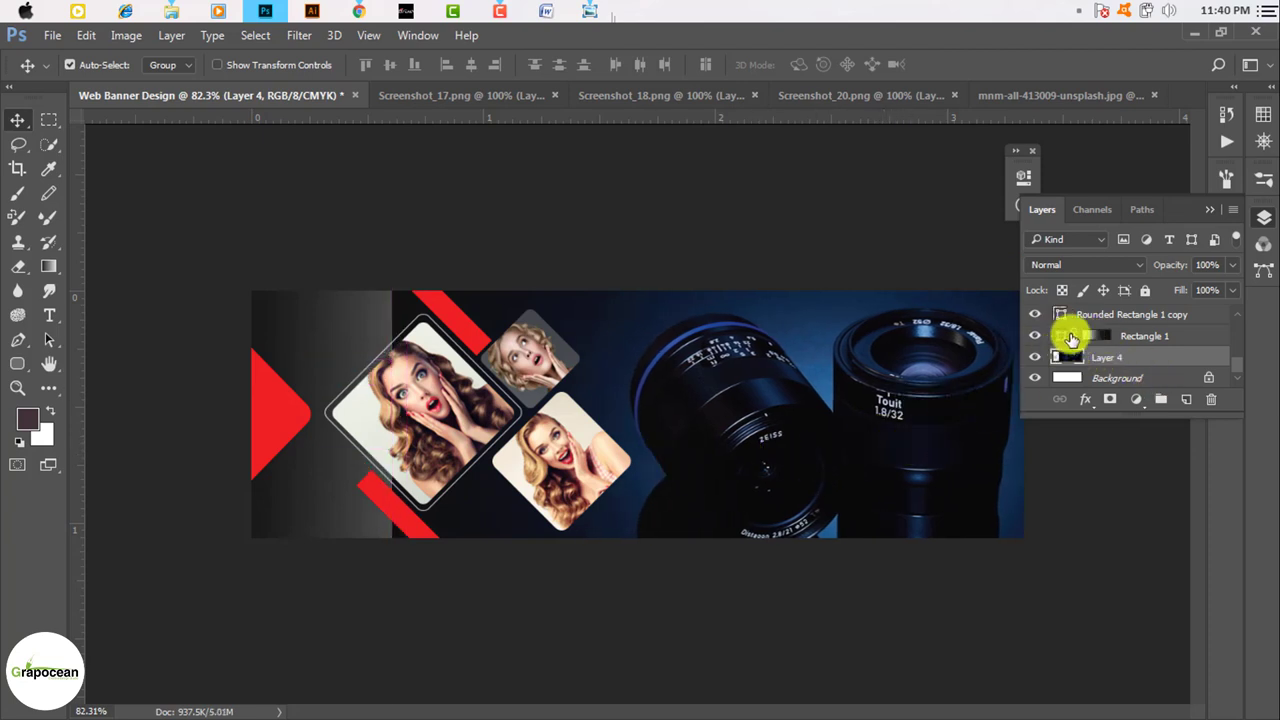
Undo an accidental mask move, delete the stray Layer 5, and enable auto-select.
{"action": "left_click_drag", "start_coordinate": [1071, 339], "coordinate": [1107, 340]}
{"action": "key", "text": "ctrl+z"}
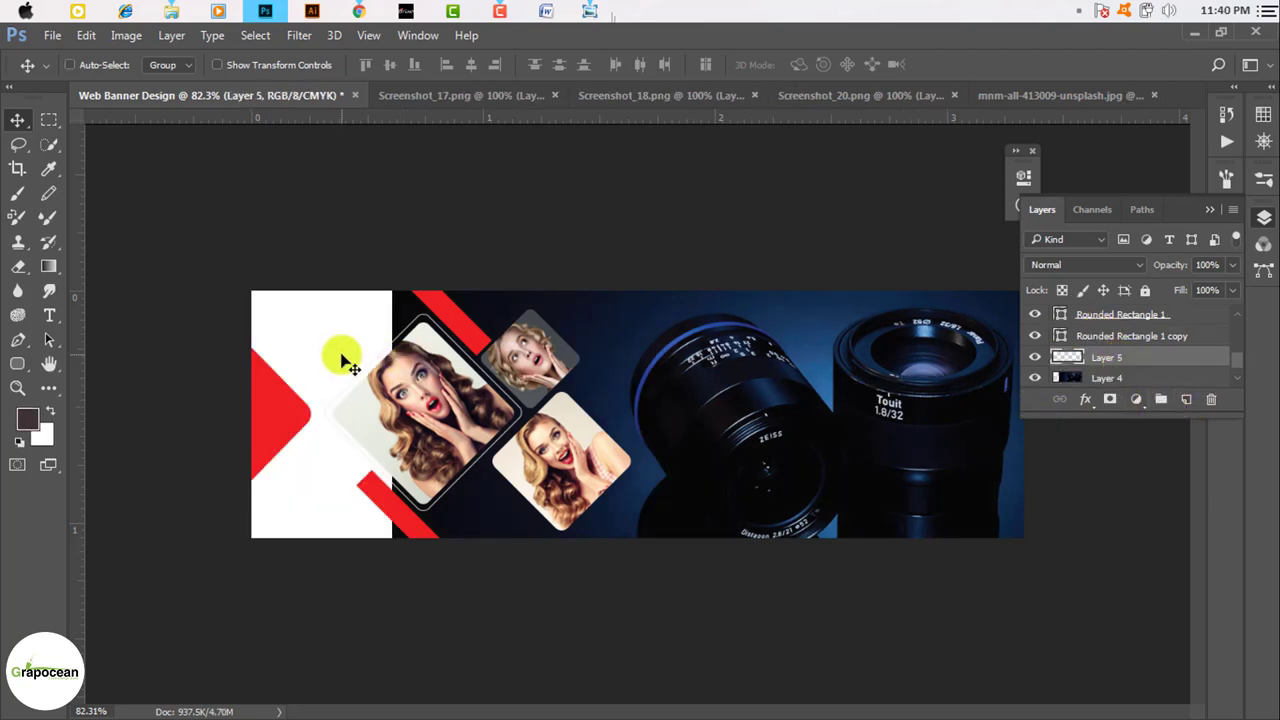
{"action": "key", "text": "Delete"}
{"action": "left_click", "coordinate": [69, 64]}
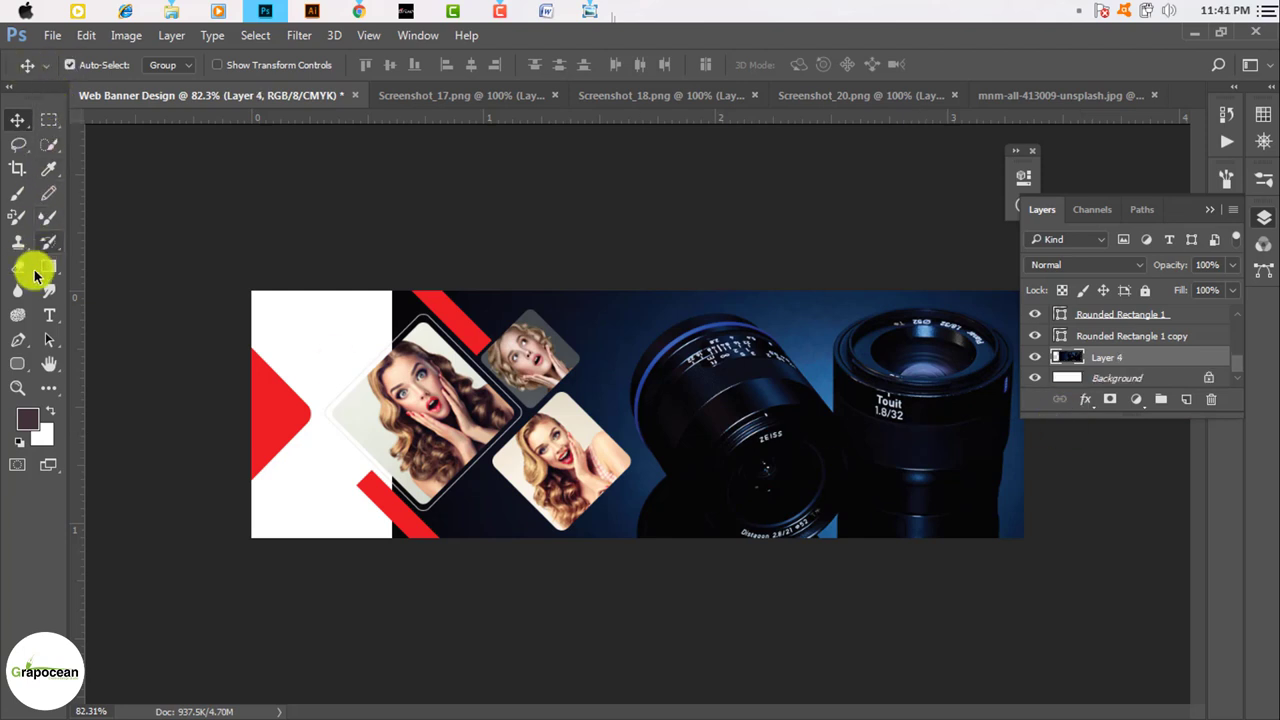
Draw a black-filled rectangle covering the whole banner.
{"action": "left_click", "coordinate": [17, 363]}
{"action": "left_click", "coordinate": [63, 361]}
{"action": "key", "text": "ctrl+minus"}
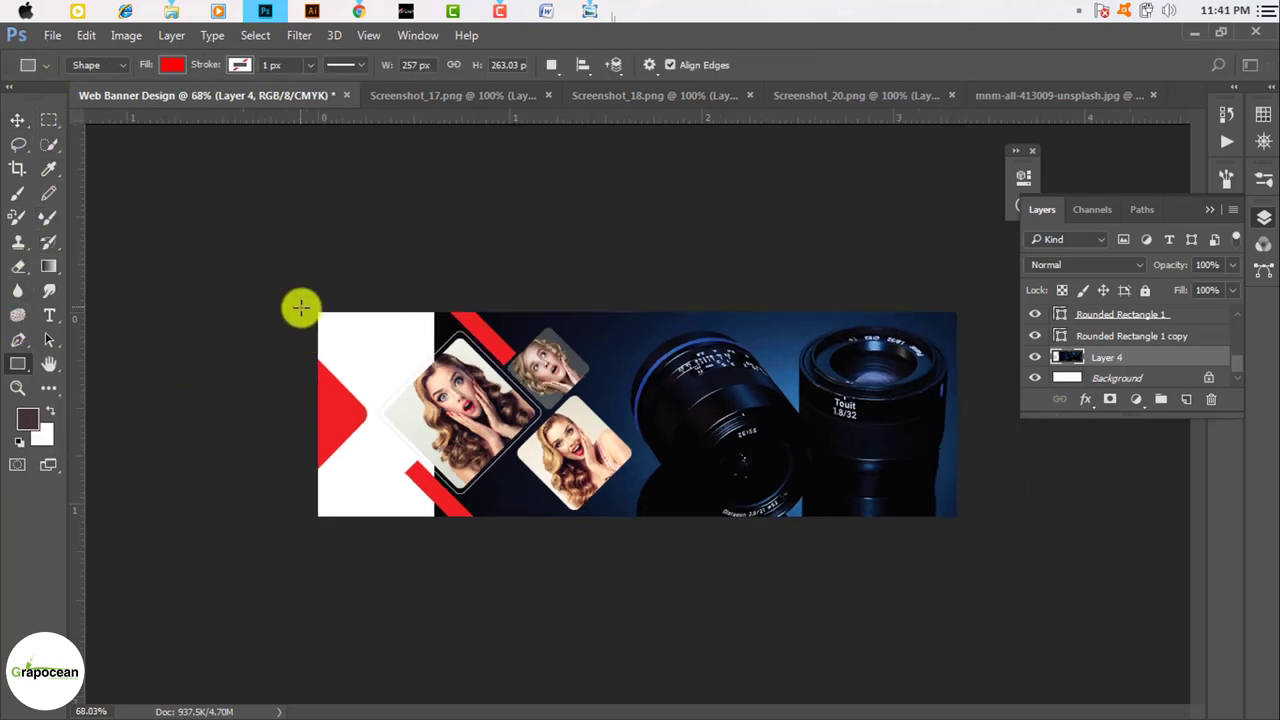
{"action": "left_click_drag", "start_coordinate": [314, 310], "coordinate": [955, 518]}
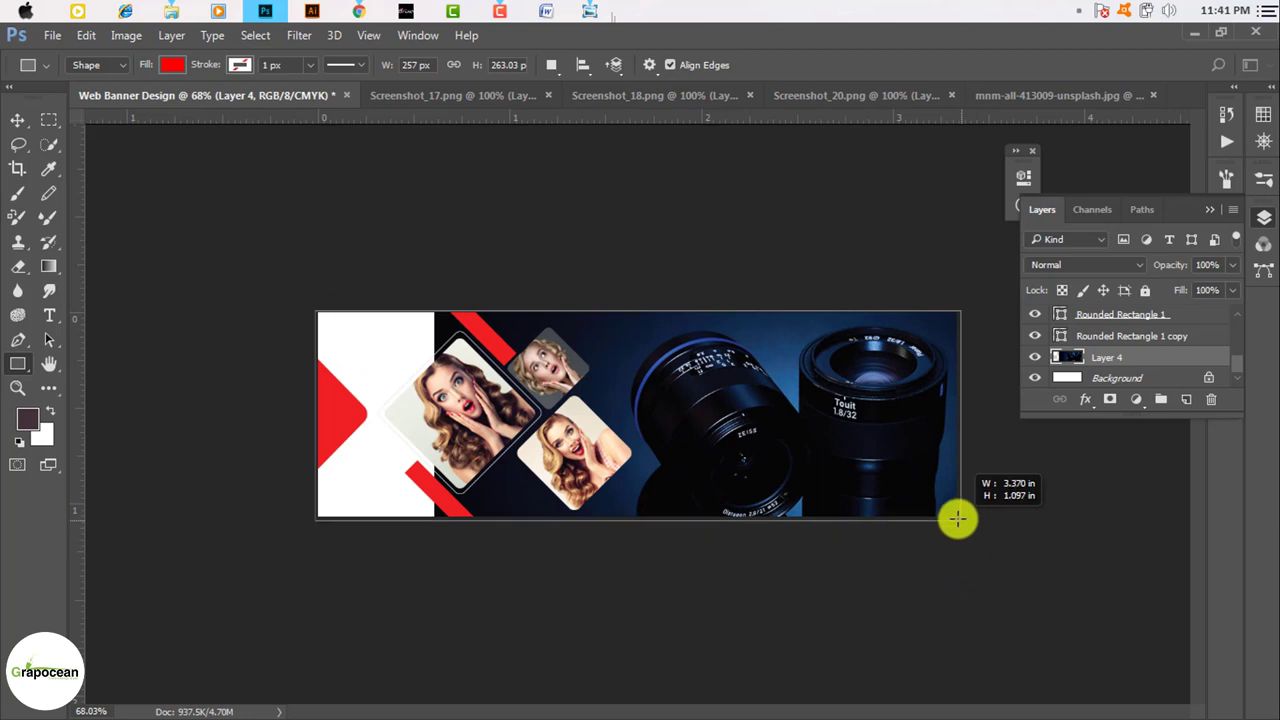
{"action": "left_click", "coordinate": [815, 288]}
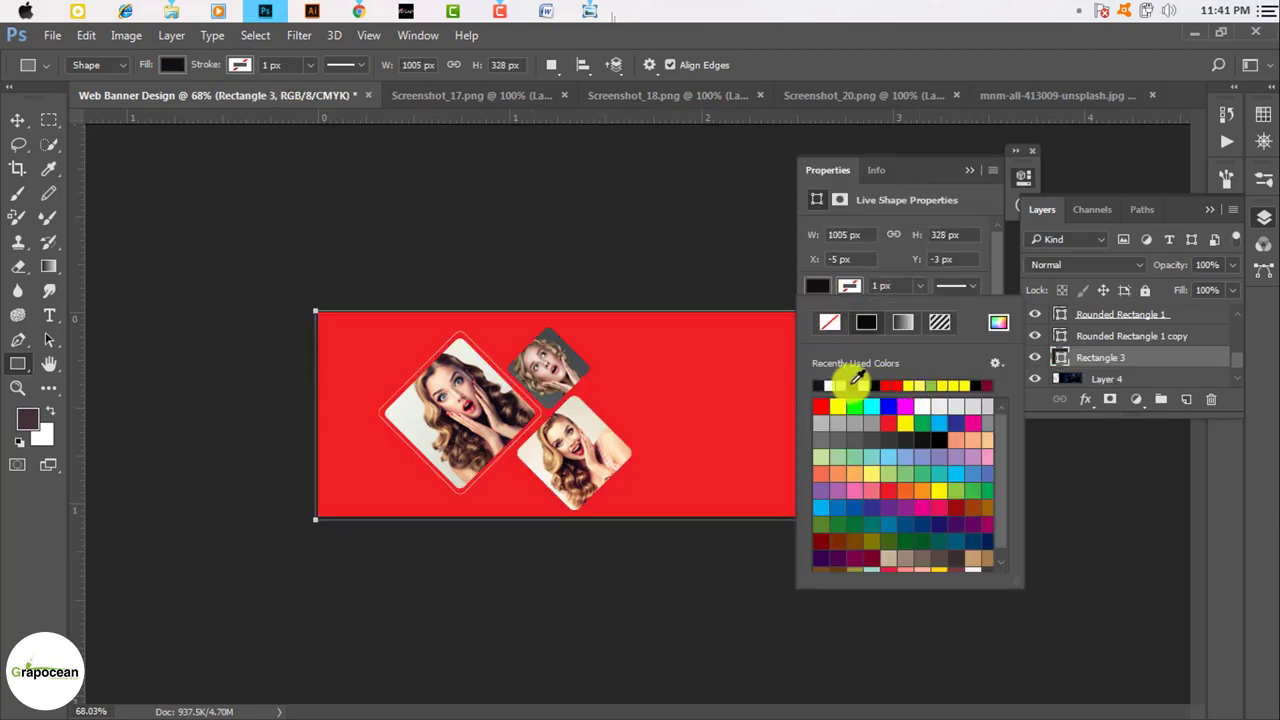
{"action": "left_click", "coordinate": [857, 380]}
Add a layer mask to Rectangle 3 with a gradient fading it out to reveal the lenses.
{"action": "left_click", "coordinate": [15, 120]}
{"action": "left_click", "coordinate": [17, 120]}
{"action": "left_click", "coordinate": [1012, 153]}
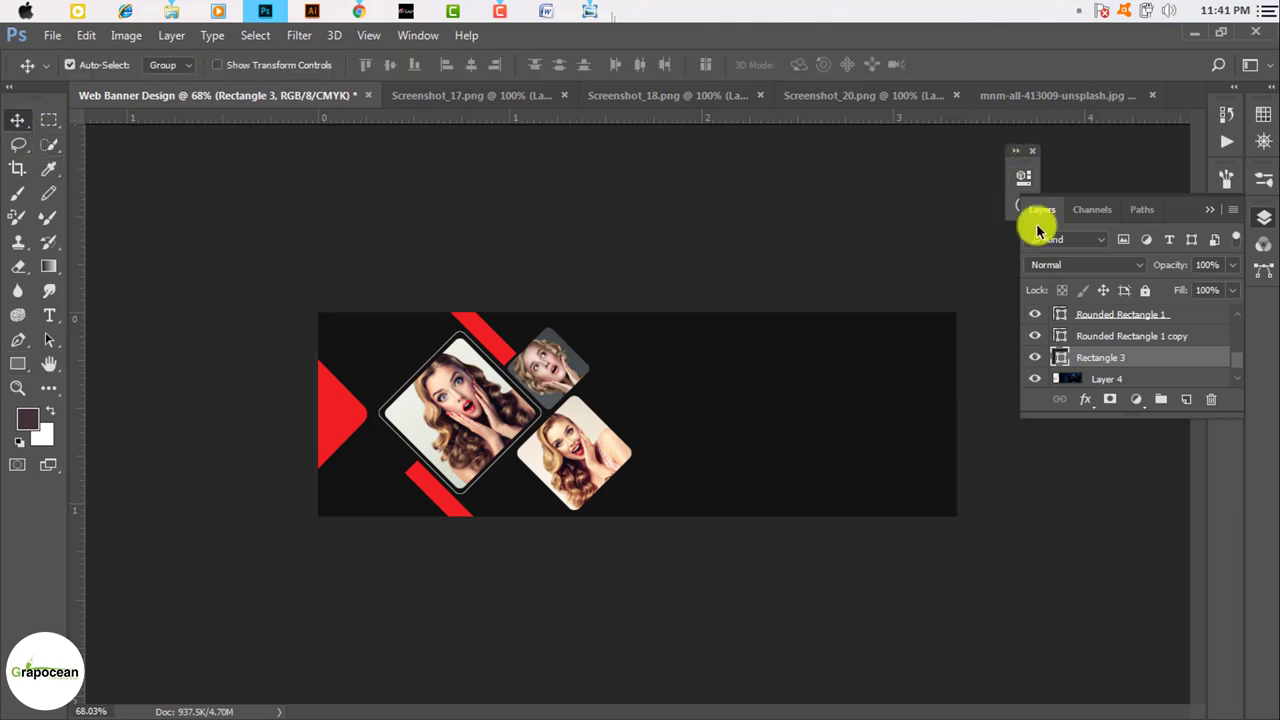
{"action": "left_click", "coordinate": [1109, 401]}
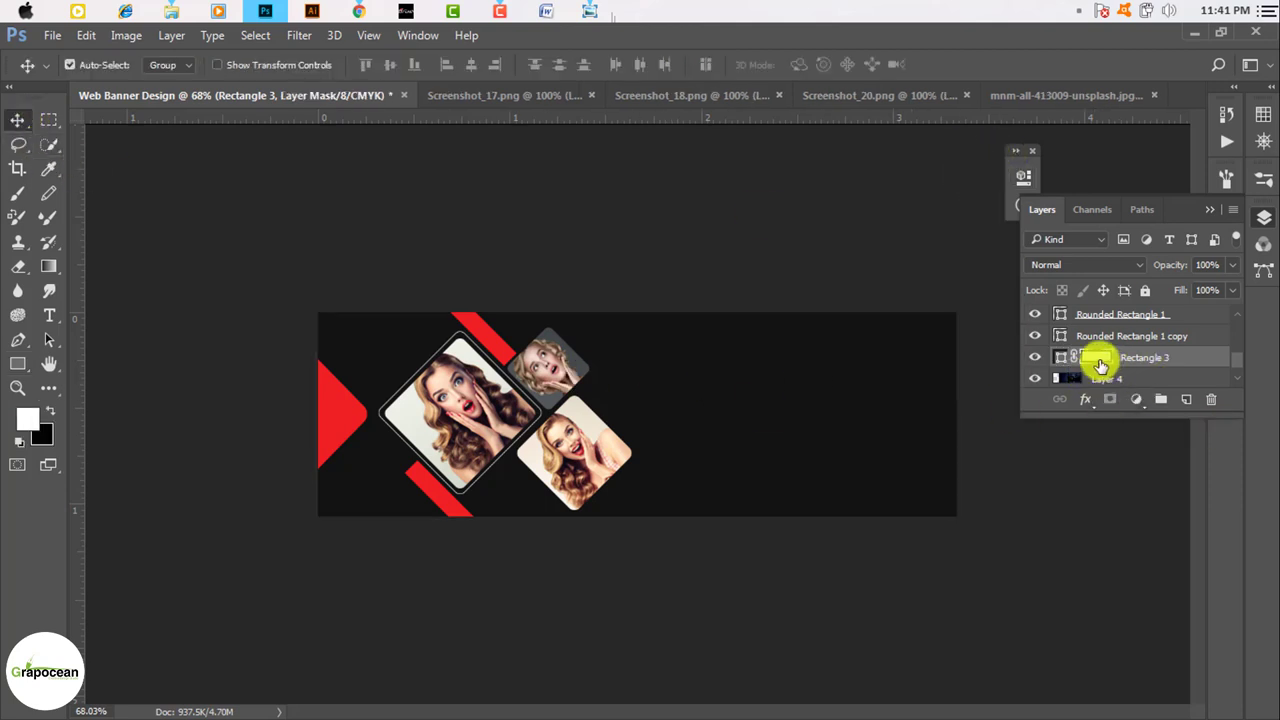
{"action": "left_click", "coordinate": [52, 266]}
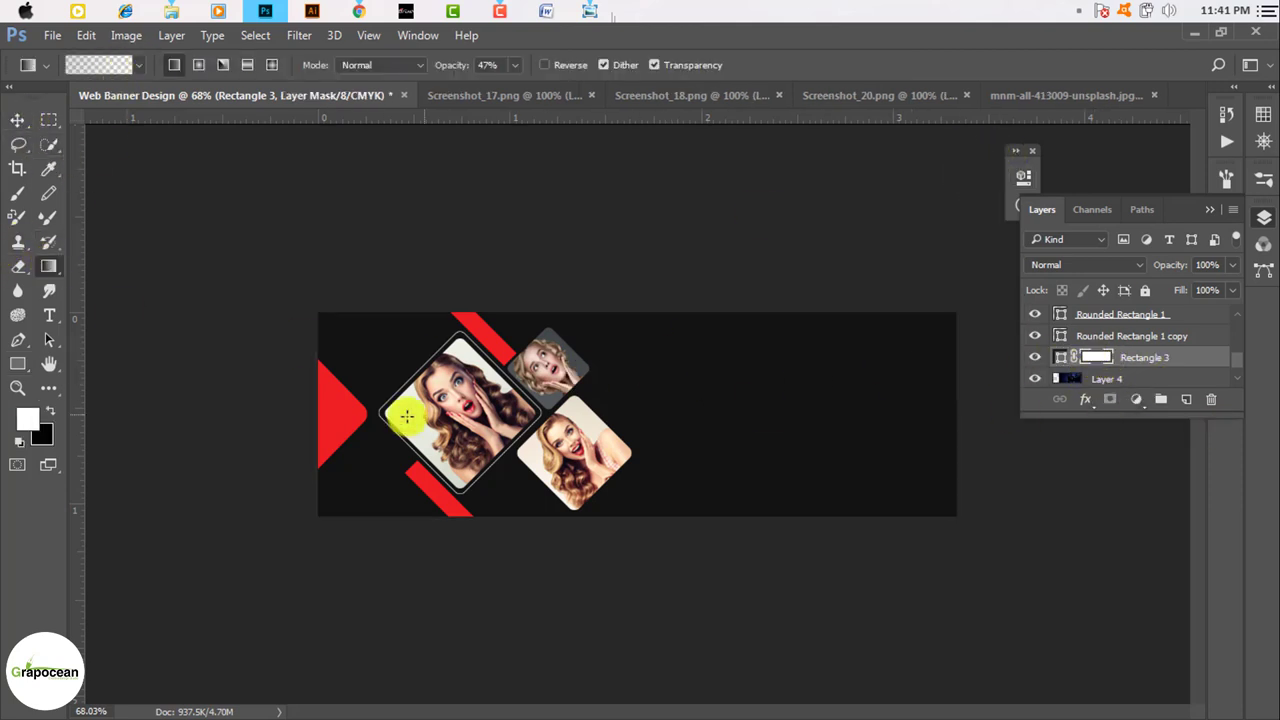
{"action": "mouse_move", "coordinate": [441, 394]}
{"action": "left_mouse_down"}
{"action": "mouse_move", "coordinate": [837, 414]}
{"action": "mouse_move", "coordinate": [602, 422]}
{"action": "left_mouse_up"}
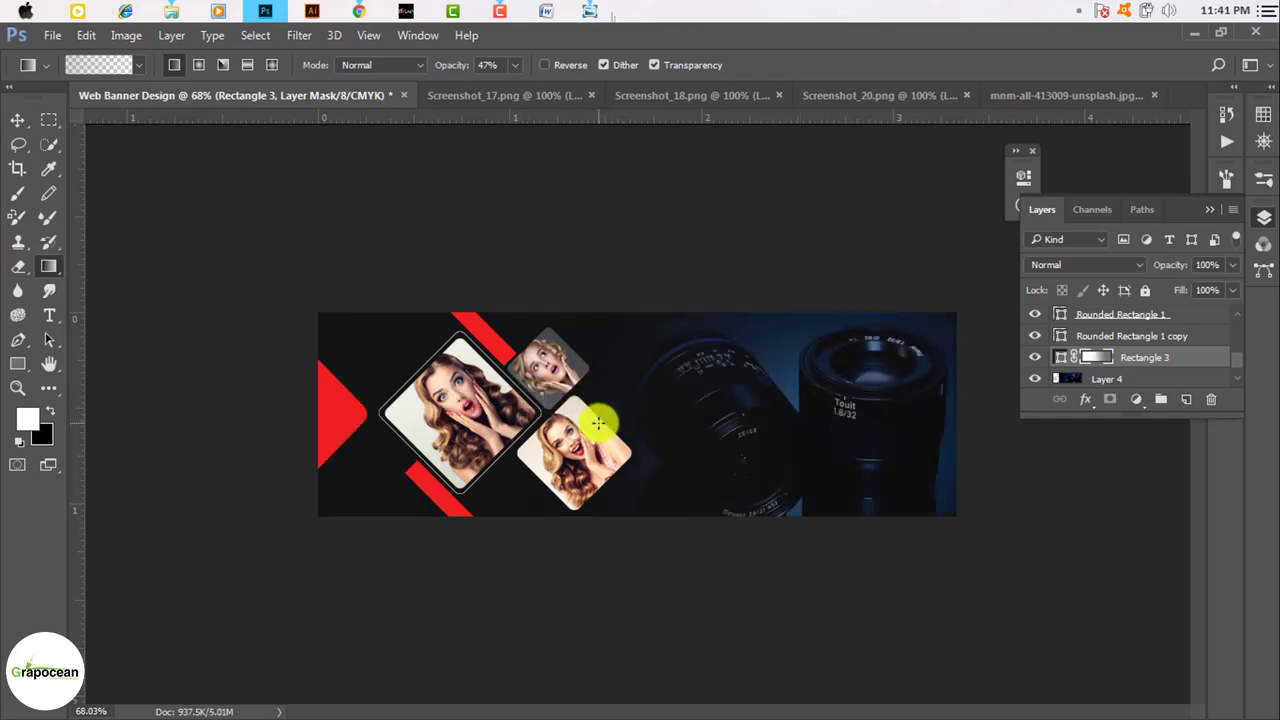
Select the Rounded Rectangle 2 copy 2 layer.
{"action": "scroll", "coordinate": [700, 488], "scroll_direction": "up", "scroll_amount": 2}
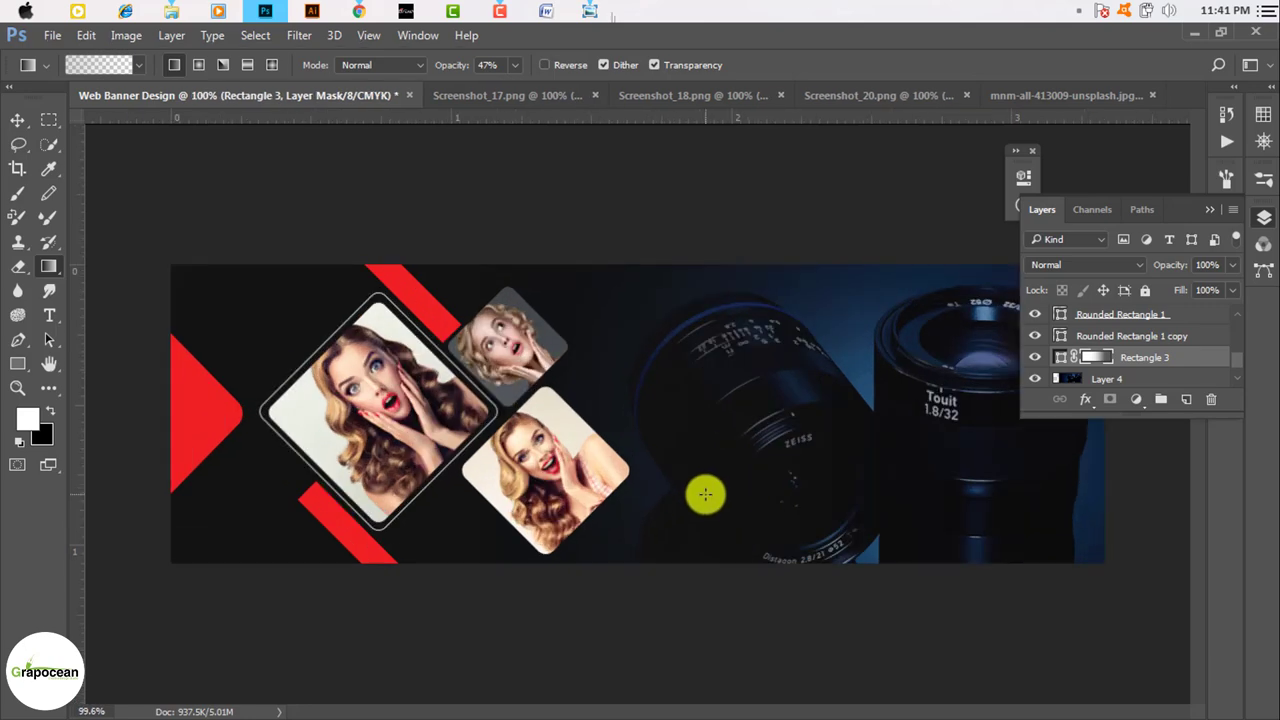
{"action": "scroll", "coordinate": [690, 485], "scroll_direction": "down", "scroll_amount": 1}
{"action": "scroll", "coordinate": [443, 443], "scroll_direction": "up", "scroll_amount": 1}
{"action": "scroll", "coordinate": [409, 403], "scroll_direction": "up", "scroll_amount": 2}
{"action": "scroll", "coordinate": [409, 403], "scroll_direction": "down", "scroll_amount": 1}
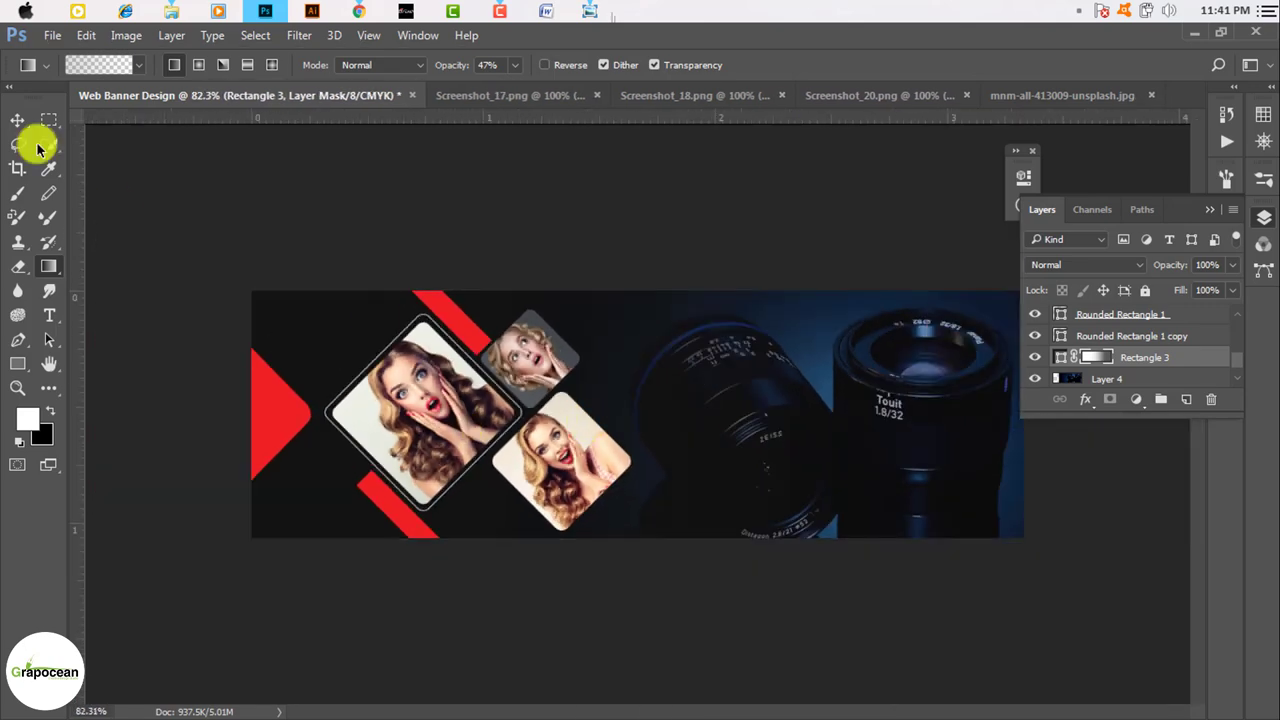
{"action": "left_click", "coordinate": [28, 120]}
{"action": "left_click", "coordinate": [271, 400]}
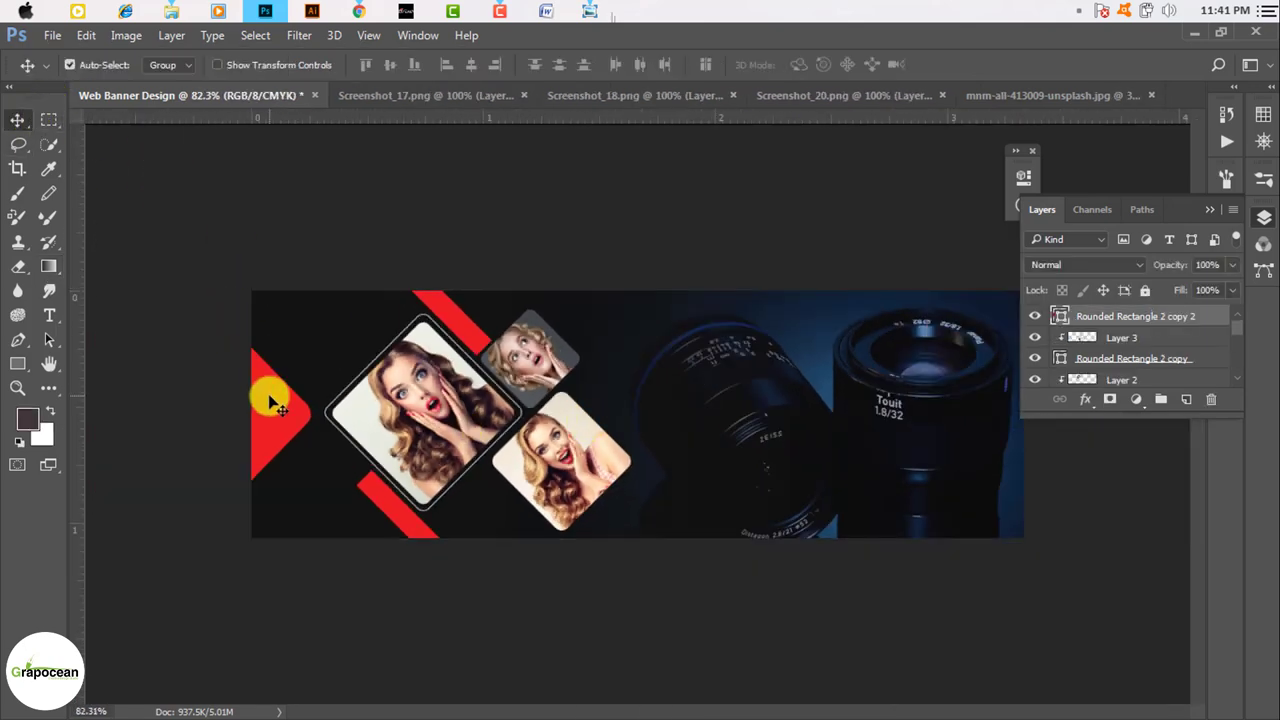
Recolour the triangle yellow and the upper bar a bright saturated blue (0,122,255).
{"action": "double_click", "coordinate": [1061, 317]}
{"action": "left_click", "coordinate": [688, 432]}
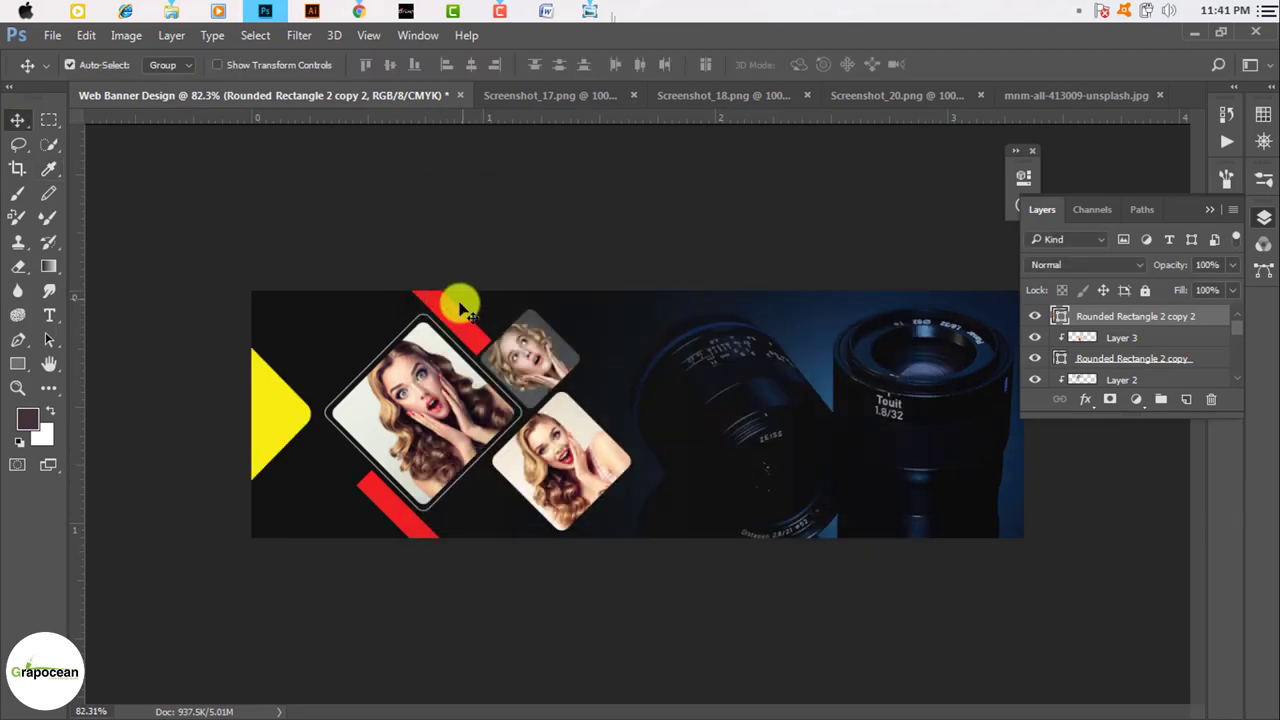
{"action": "double_click", "coordinate": [1061, 377]}
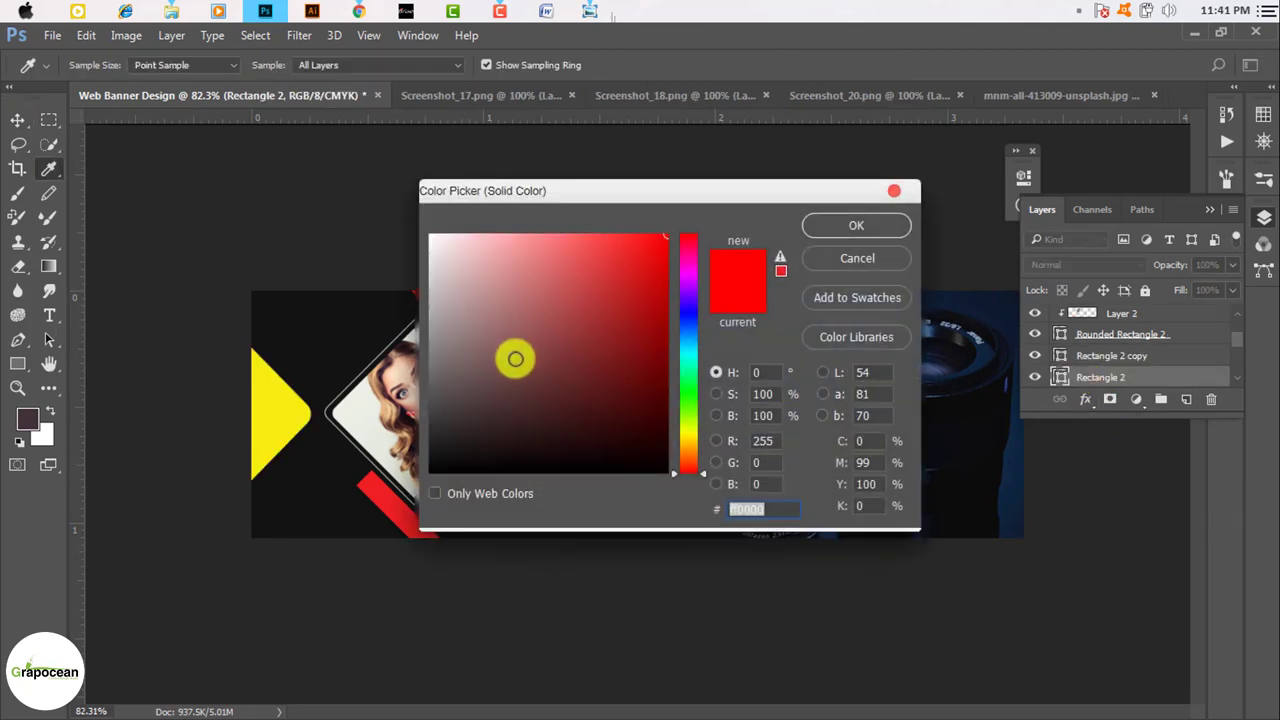
{"action": "left_click", "coordinate": [990, 355]}
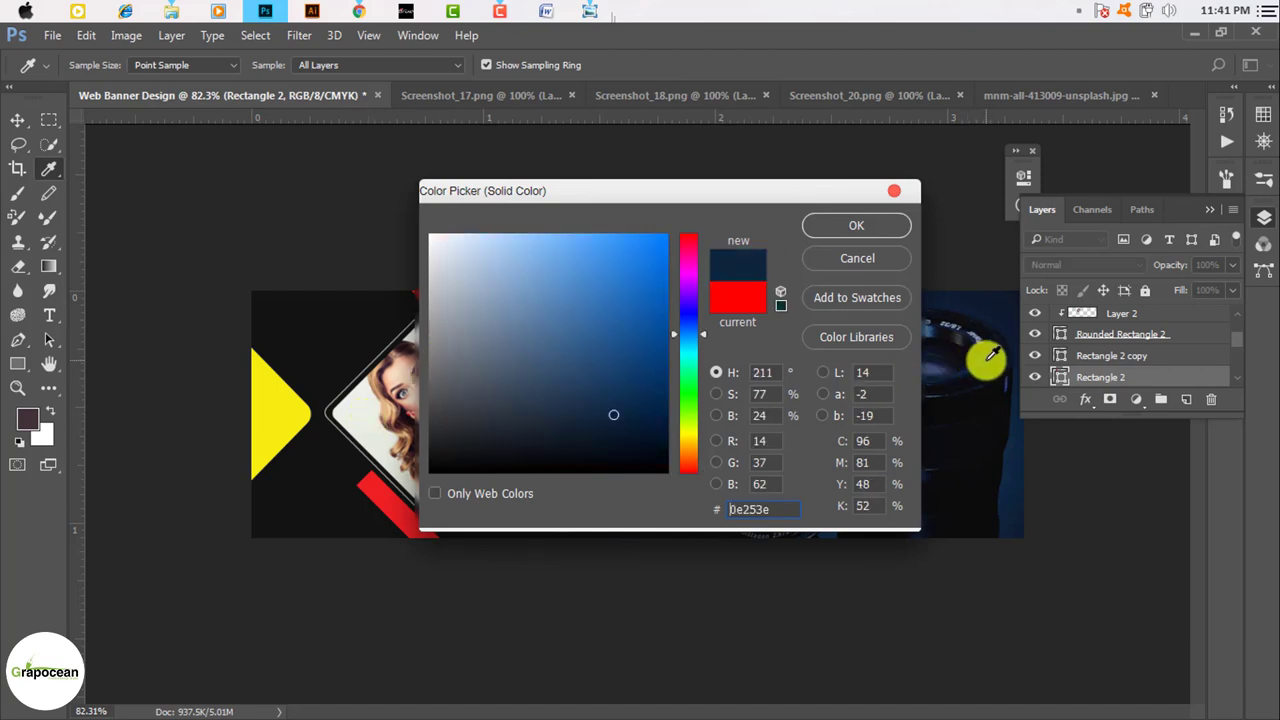
{"action": "left_click_drag", "start_coordinate": [748, 195], "coordinate": [898, 411]}
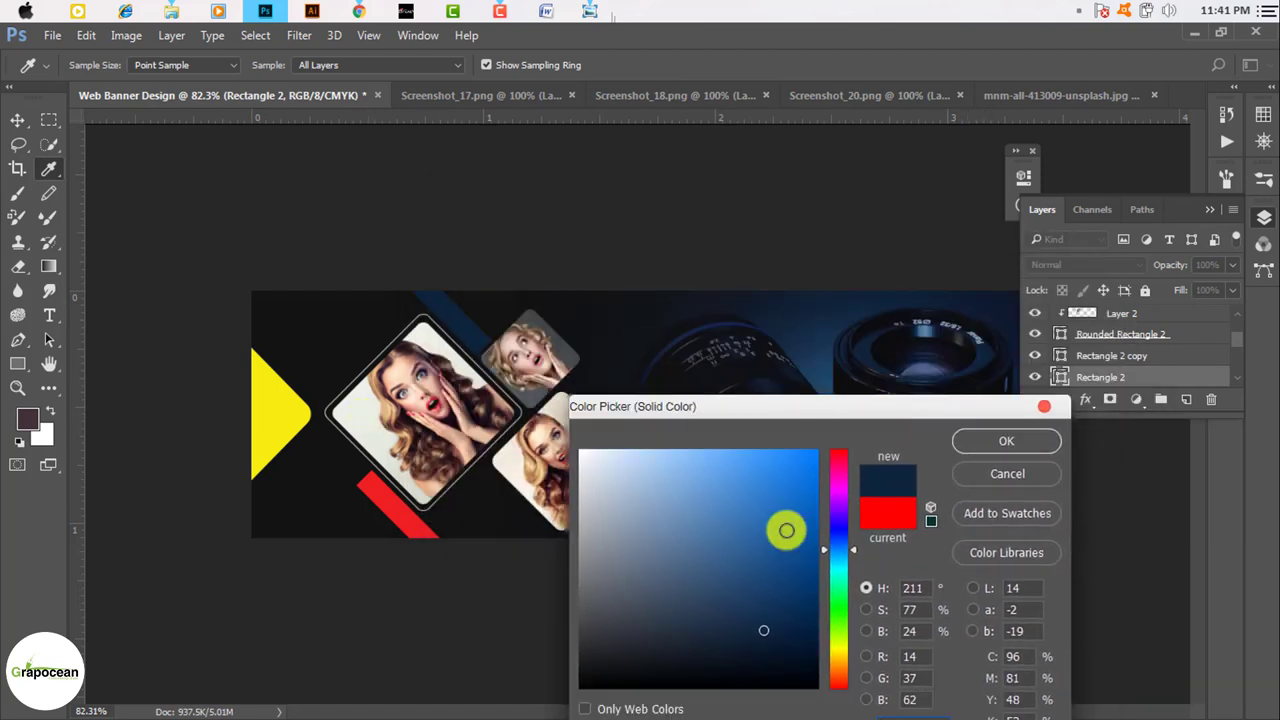
{"action": "left_click_drag", "start_coordinate": [783, 528], "coordinate": [858, 430]}
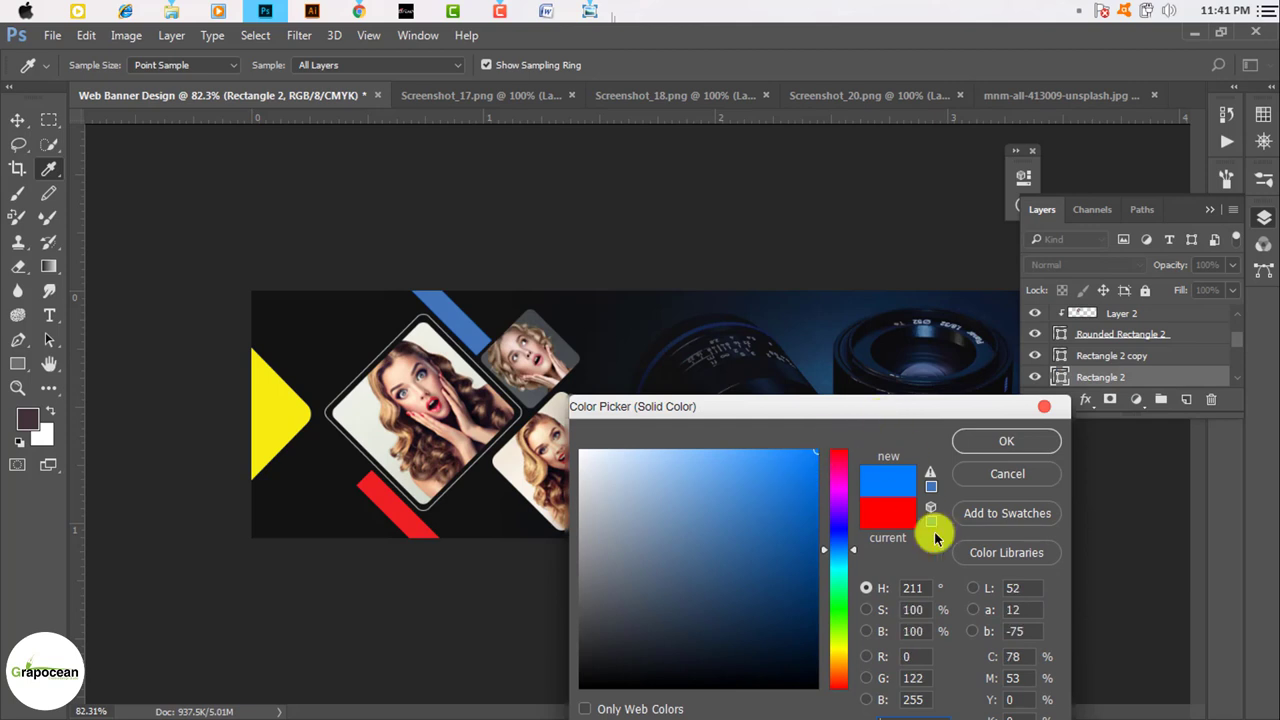
{"action": "mouse_move", "coordinate": [795, 410]}
{"action": "left_mouse_down"}
{"action": "mouse_move", "coordinate": [972, 545]}
{"action": "mouse_move", "coordinate": [795, 425]}
{"action": "left_mouse_up"}
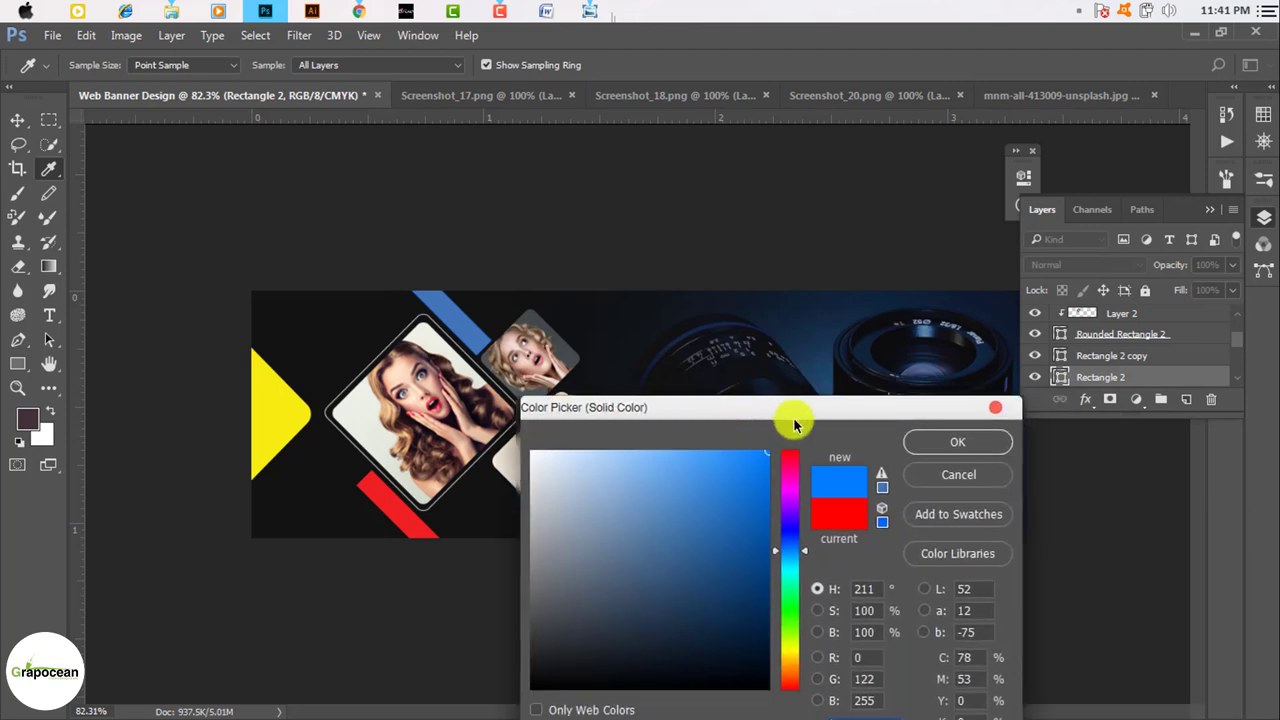
{"action": "left_click", "coordinate": [962, 446]}
Change the red stripe's fill to orange-yellow #ffc200.
{"action": "left_click", "coordinate": [408, 522]}
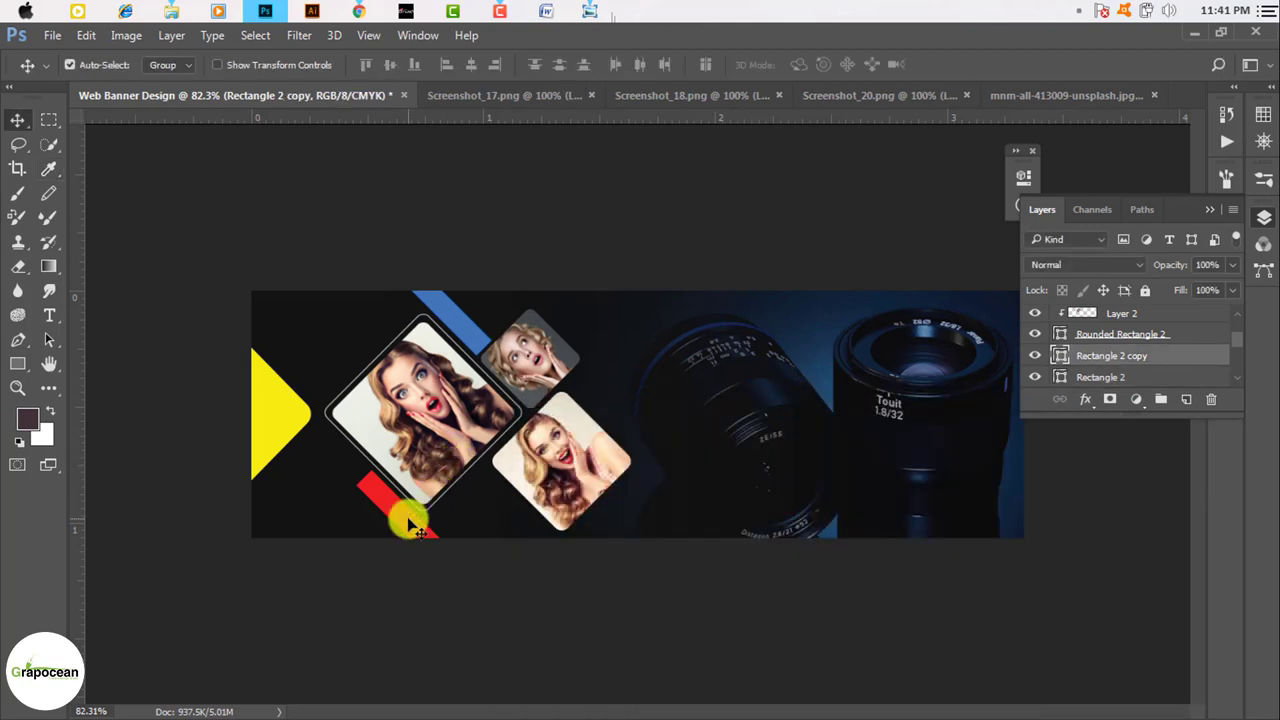
{"action": "double_click", "coordinate": [1059, 360]}
{"action": "left_click_drag", "start_coordinate": [586, 129], "coordinate": [677, 537]}
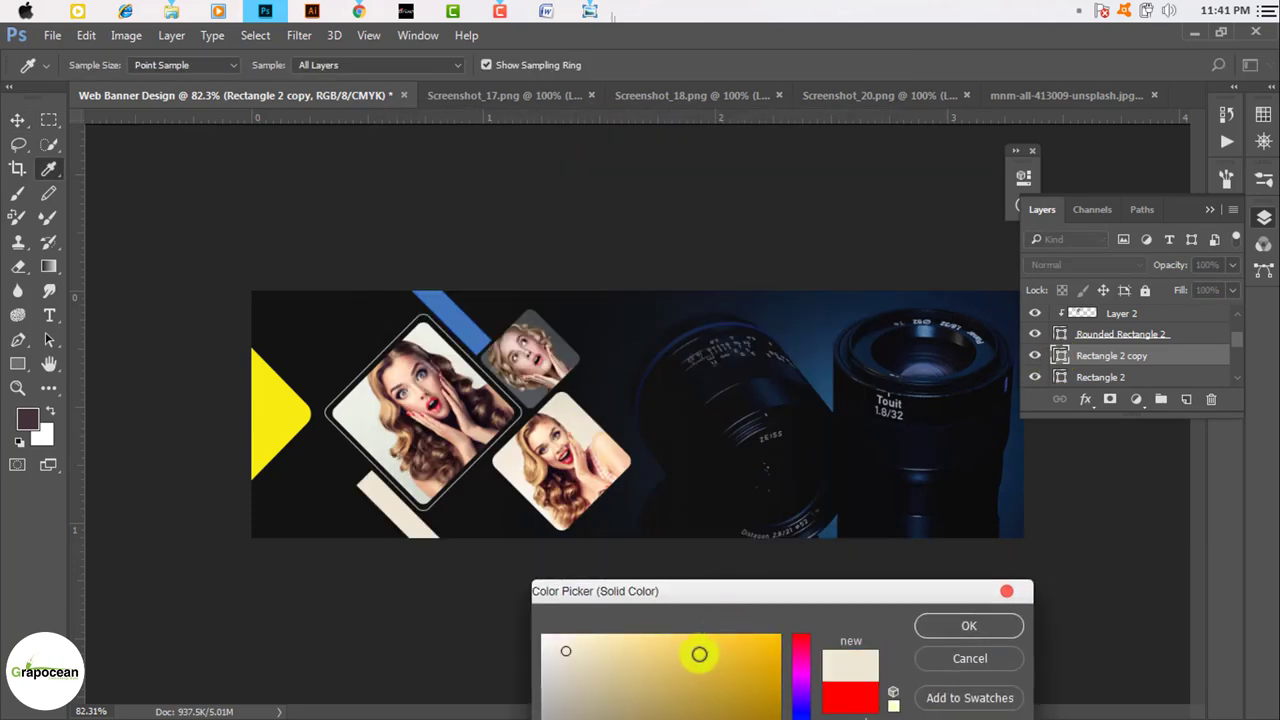
{"action": "mouse_move", "coordinate": [699, 654]}
{"action": "left_mouse_down"}
{"action": "mouse_move", "coordinate": [846, 603]}
{"action": "mouse_move", "coordinate": [903, 531]}
{"action": "mouse_move", "coordinate": [643, 451]}
{"action": "mouse_move", "coordinate": [766, 405]}
{"action": "left_mouse_up"}
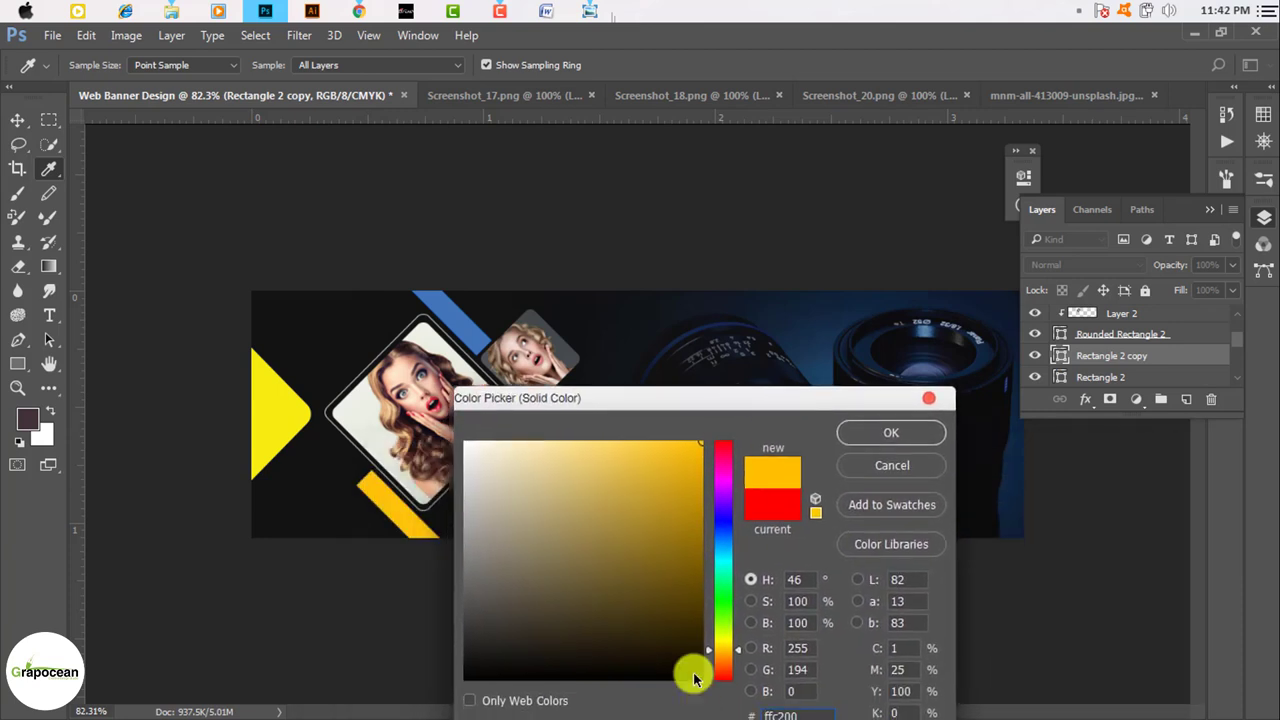
{"action": "left_click", "coordinate": [867, 439]}
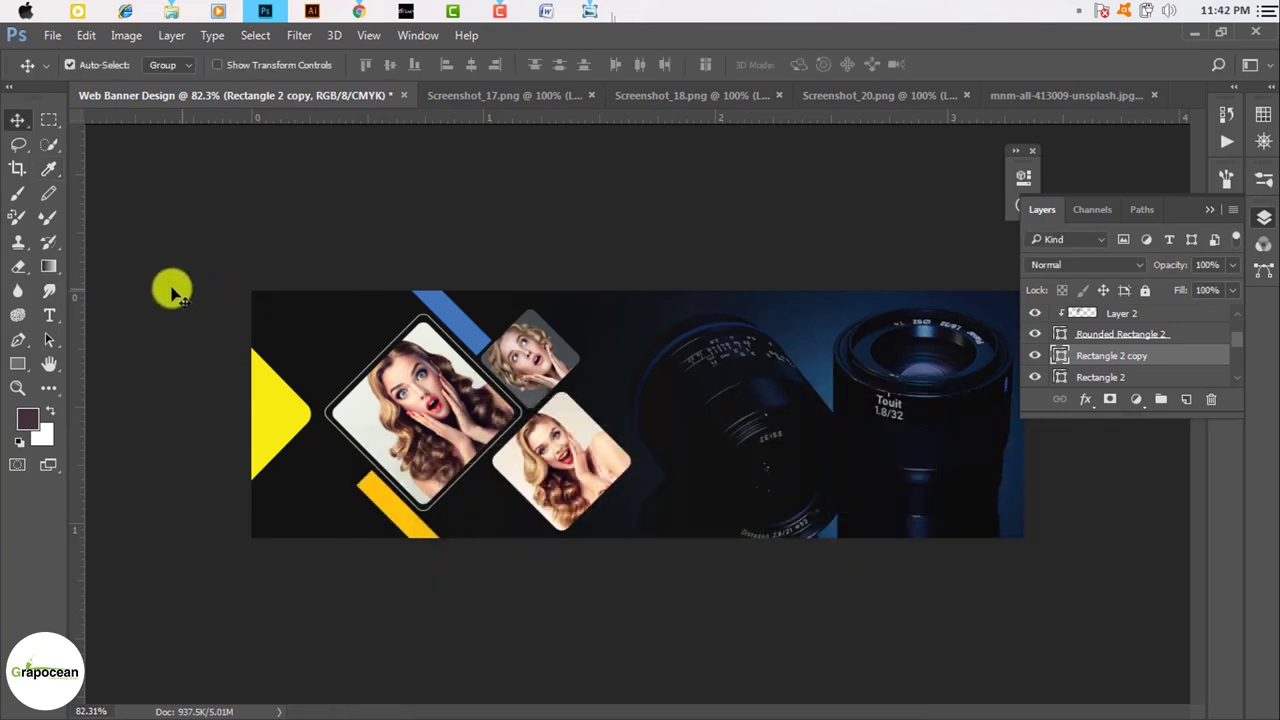
Select the blue stripe's layer and try a Colour Overlay style, then cancel it.
{"action": "left_click", "coordinate": [49, 315]}
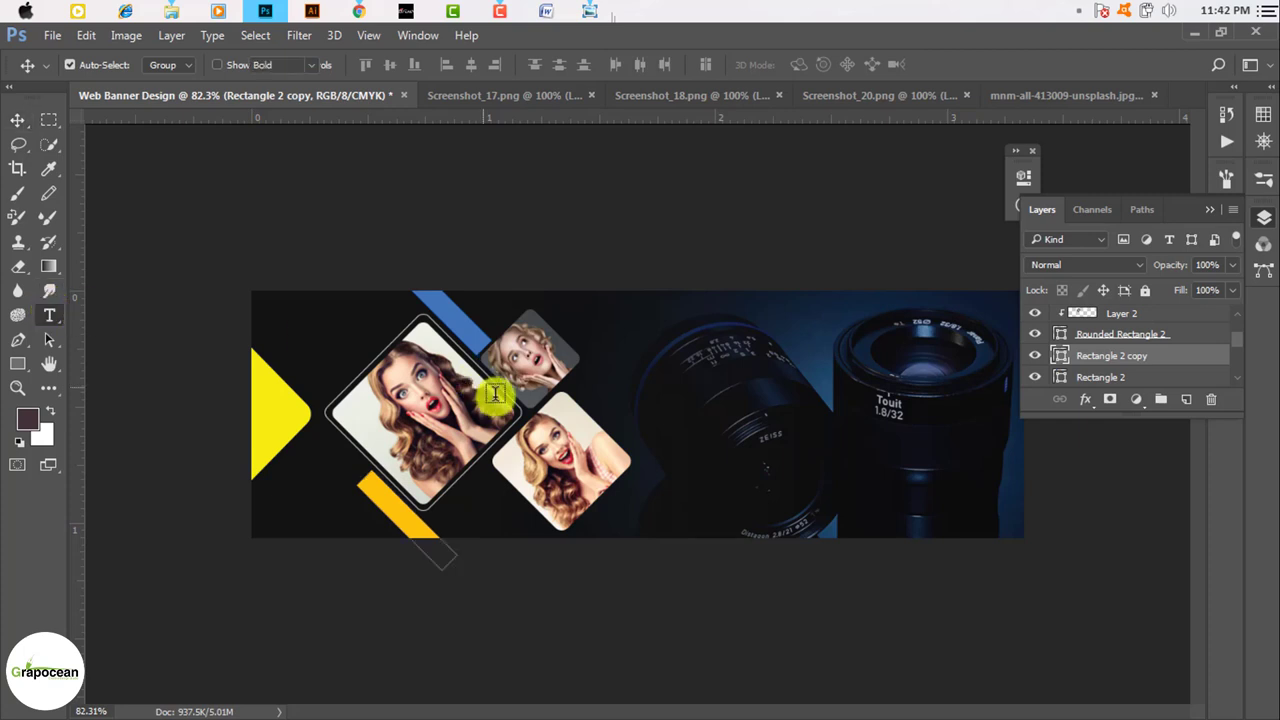
{"action": "key", "text": "ctrl+plus"}
{"action": "key", "text": "ctrl+minus"}
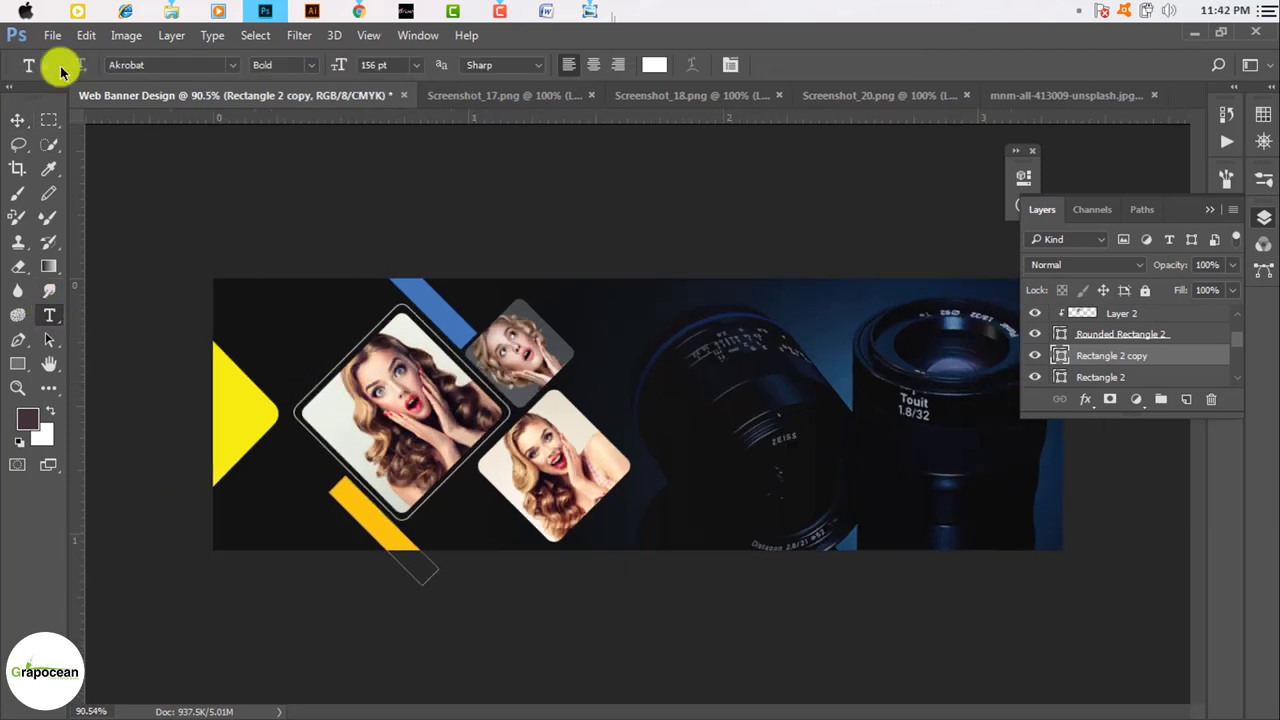
{"action": "left_click", "coordinate": [19, 118]}
{"action": "left_click", "coordinate": [1048, 385]}
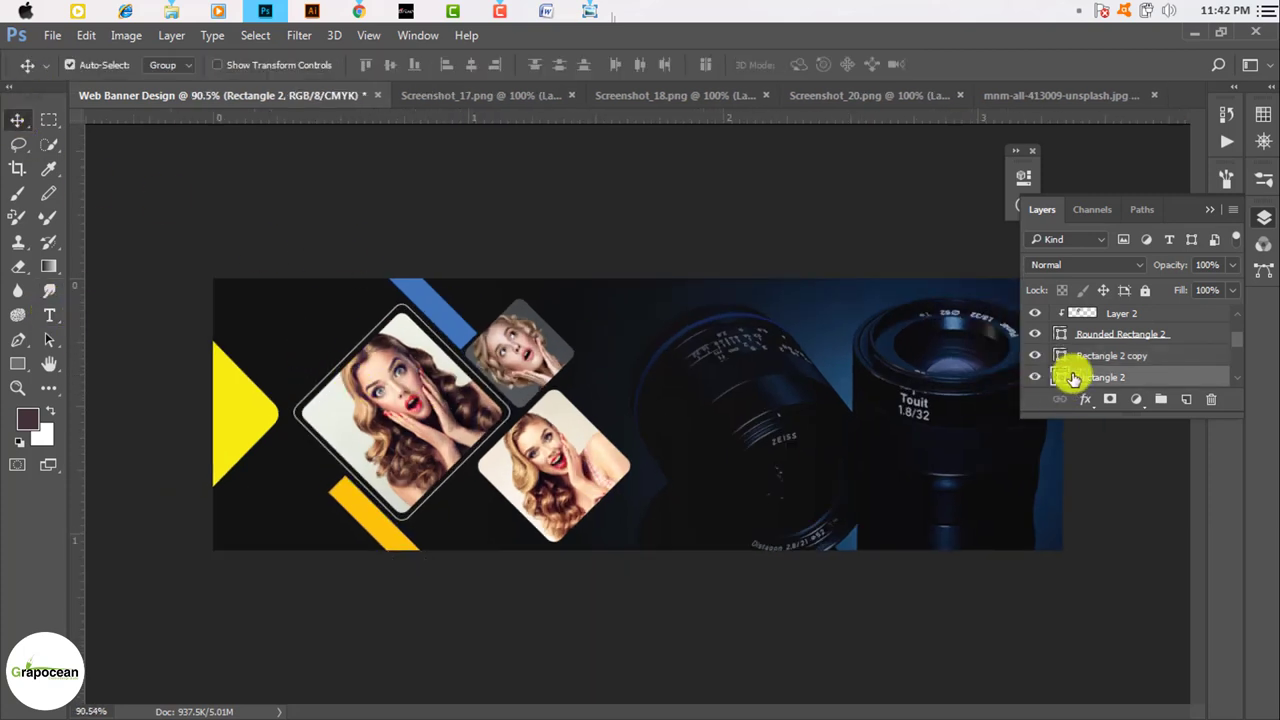
{"action": "double_click", "coordinate": [1061, 377]}
{"action": "left_click_drag", "start_coordinate": [705, 85], "coordinate": [1034, 179]}
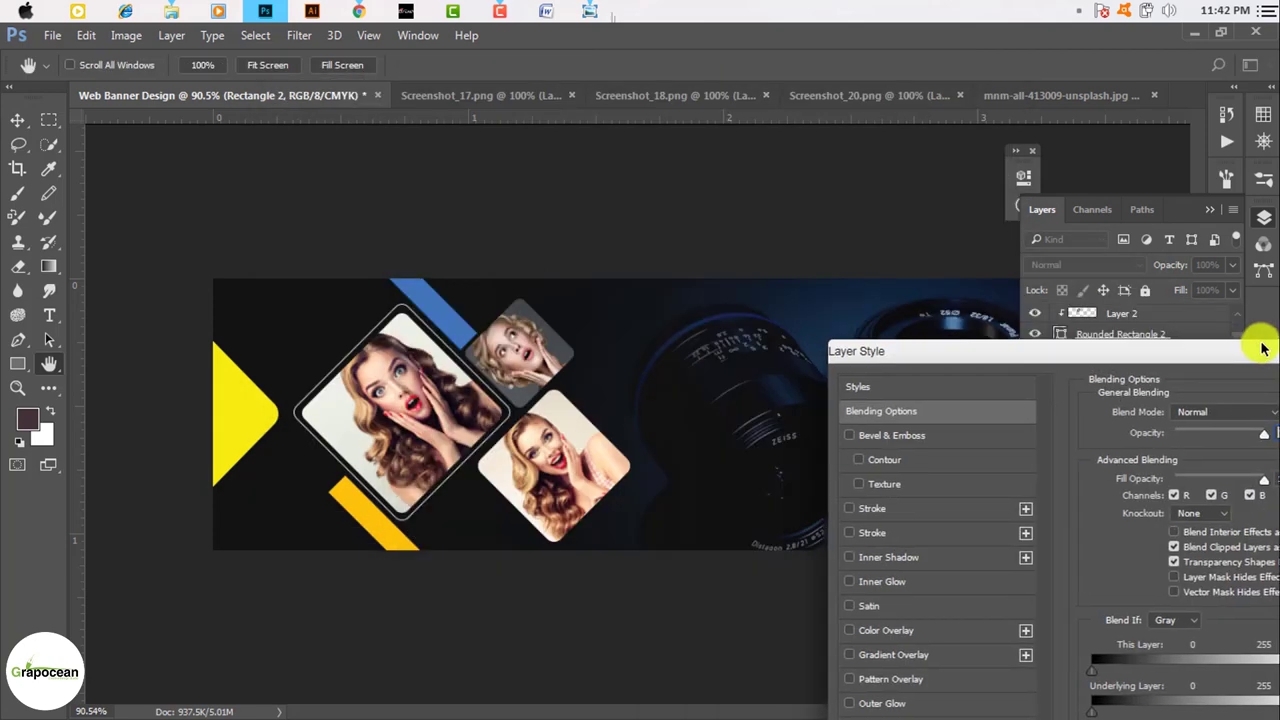
{"action": "left_click", "coordinate": [684, 463]}
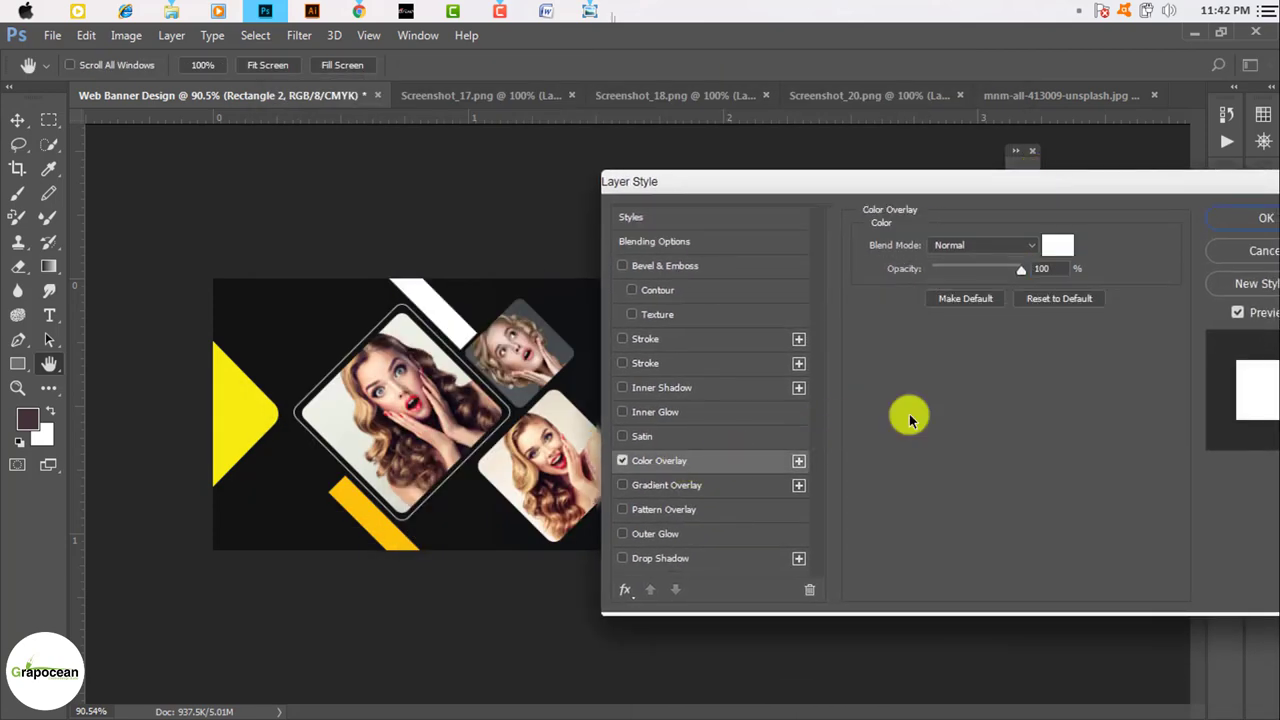
{"action": "left_click", "coordinate": [1244, 254]}
Change the blue stripe's fill colour to bright green #42ff00.
{"action": "left_click", "coordinate": [1035, 377]}
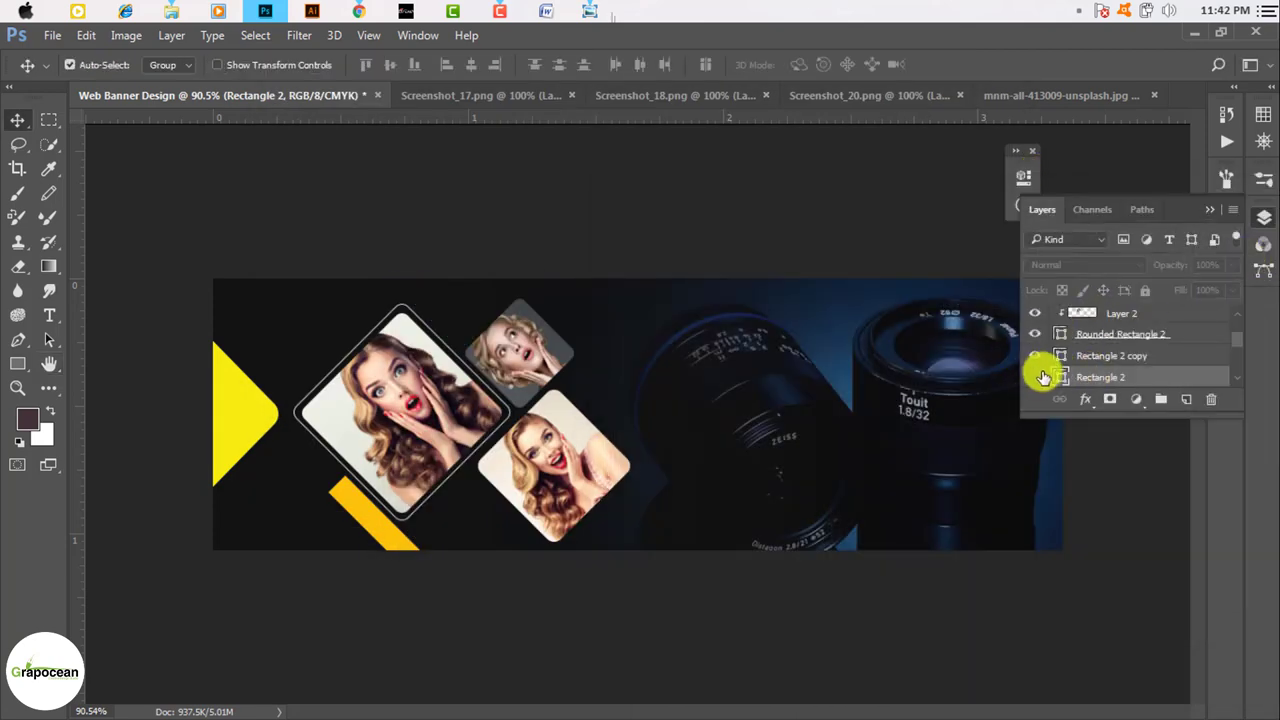
{"action": "left_click", "coordinate": [1040, 377]}
{"action": "scroll", "coordinate": [1143, 381], "scroll_direction": "down", "scroll_amount": 1}
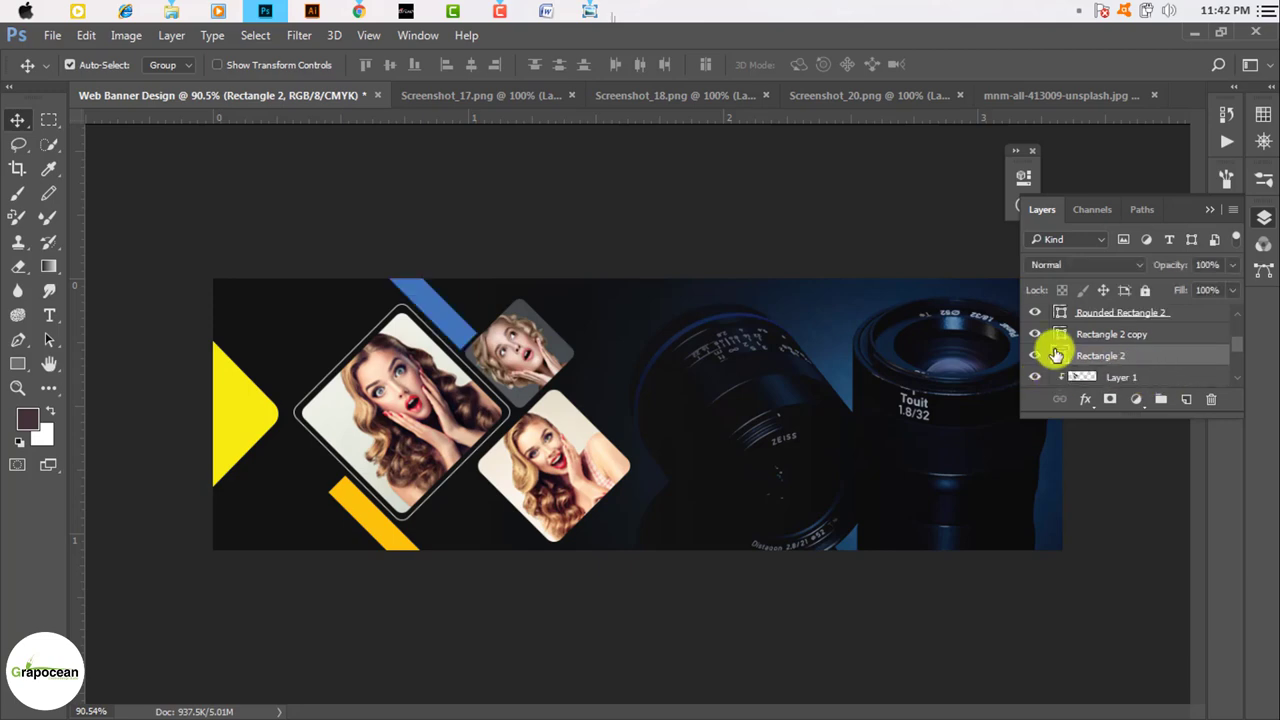
{"action": "double_click", "coordinate": [1056, 355]}
{"action": "left_click", "coordinate": [626, 210]}
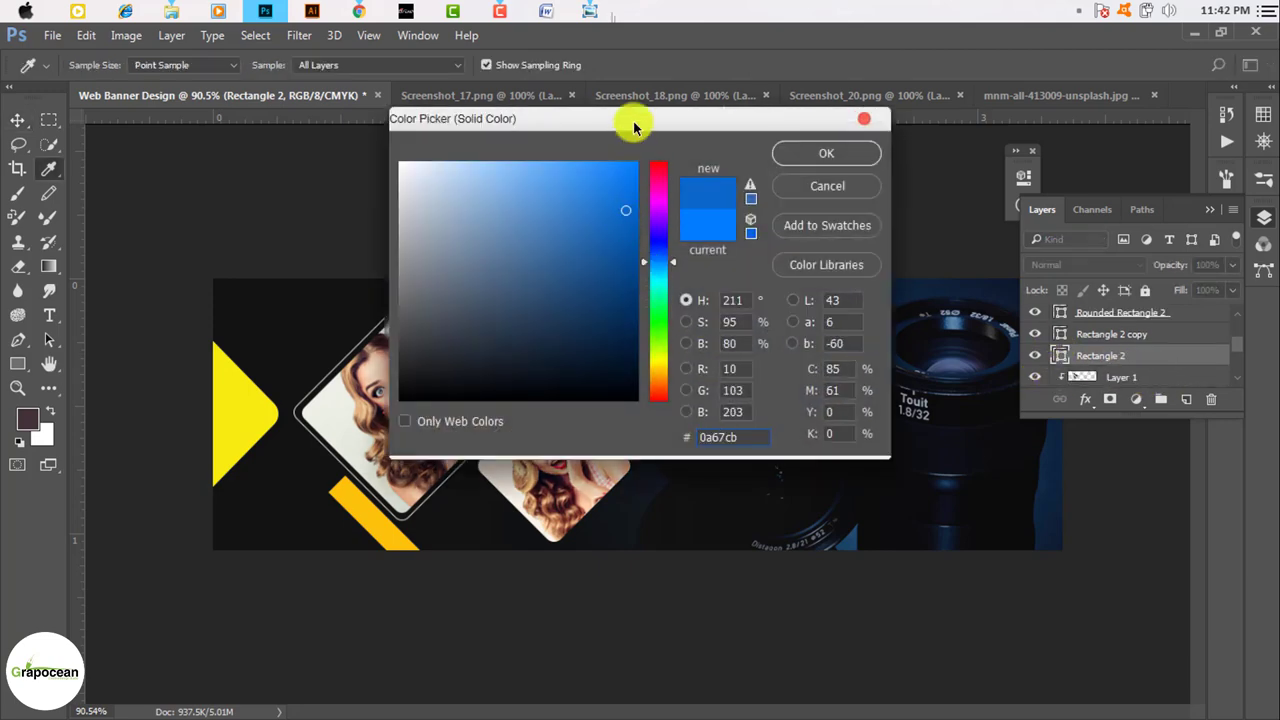
{"action": "left_click_drag", "start_coordinate": [634, 127], "coordinate": [911, 395]}
{"action": "mouse_move", "coordinate": [892, 512]}
{"action": "left_mouse_down"}
{"action": "mouse_move", "coordinate": [926, 433]}
{"action": "mouse_move", "coordinate": [866, 287]}
{"action": "left_mouse_up"}
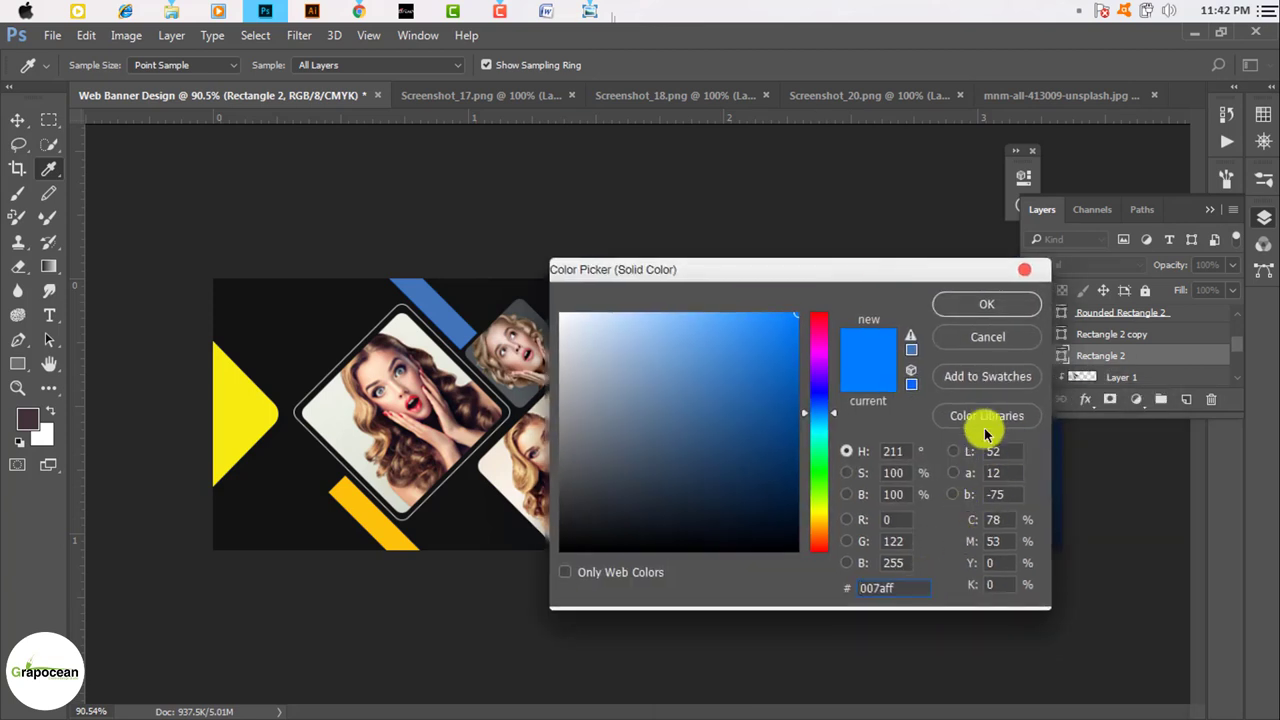
{"action": "left_click", "coordinate": [820, 460]}
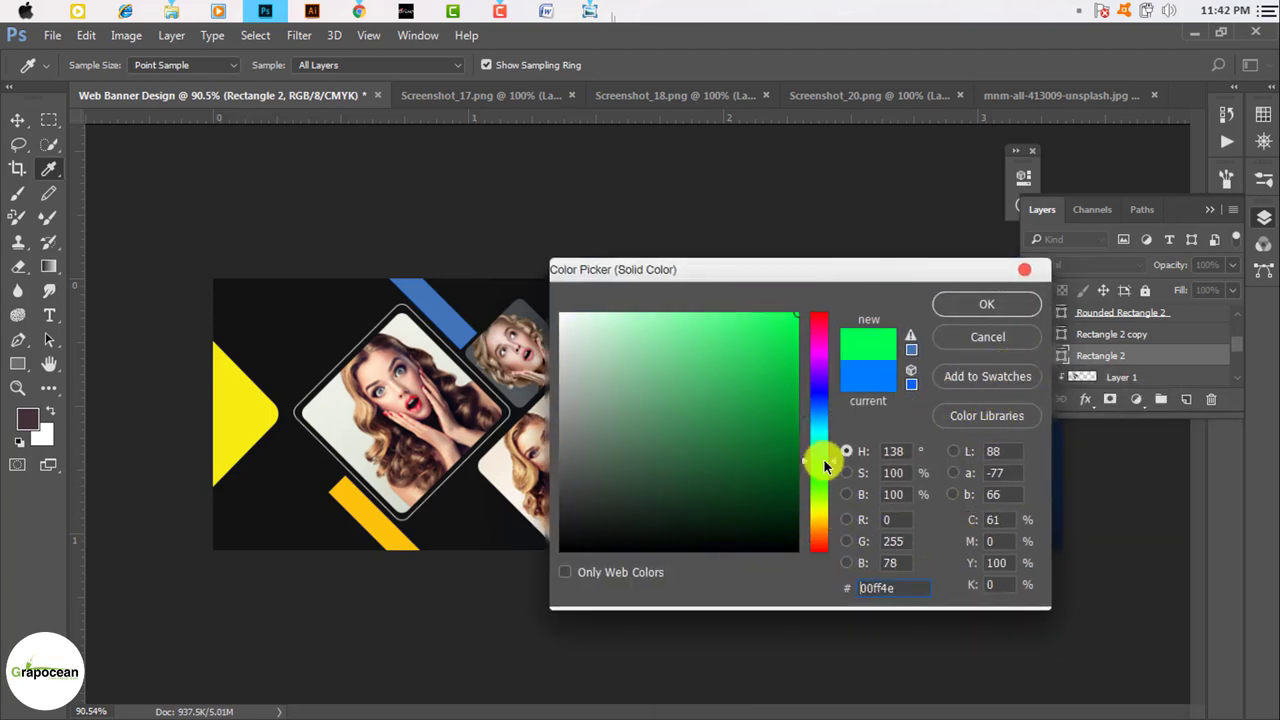
{"action": "left_click_drag", "start_coordinate": [817, 487], "coordinate": [816, 472]}
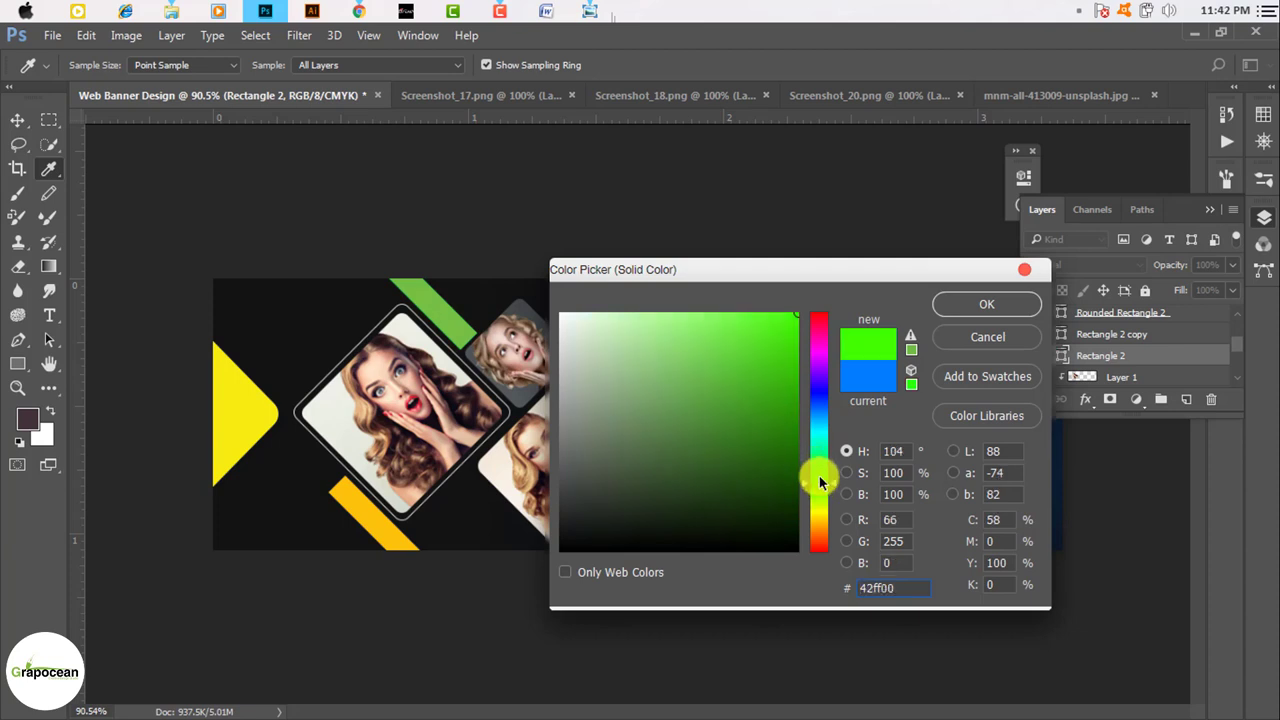
{"action": "left_click_drag", "start_coordinate": [808, 309], "coordinate": [819, 303]}
{"action": "left_click", "coordinate": [1000, 306]}
Alt-drag a copy of the yellow triangle toward the banner's top-left edge.
{"action": "key", "text": "v"}
{"action": "scroll", "coordinate": [465, 458], "scroll_direction": "down", "scroll_amount": 1}
{"action": "scroll", "coordinate": [453, 535], "scroll_direction": "up", "scroll_amount": 1}
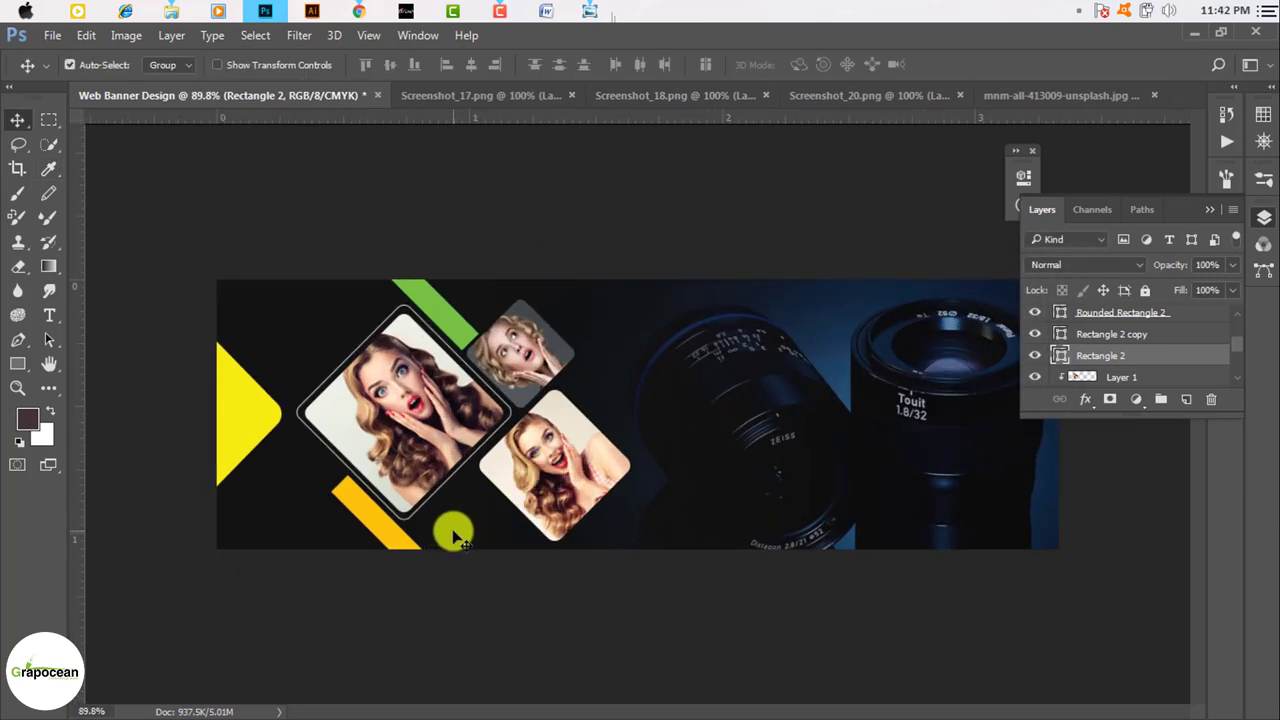
{"action": "scroll", "coordinate": [453, 537], "scroll_direction": "up", "scroll_amount": 1}
{"action": "scroll", "coordinate": [490, 510], "scroll_direction": "down", "scroll_amount": 1}
{"action": "mouse_move", "coordinate": [343, 429]}
{"action": "left_mouse_down"}
{"action": "mouse_move", "coordinate": [260, 329]}
{"action": "mouse_move", "coordinate": [296, 293]}
{"action": "left_mouse_up"}
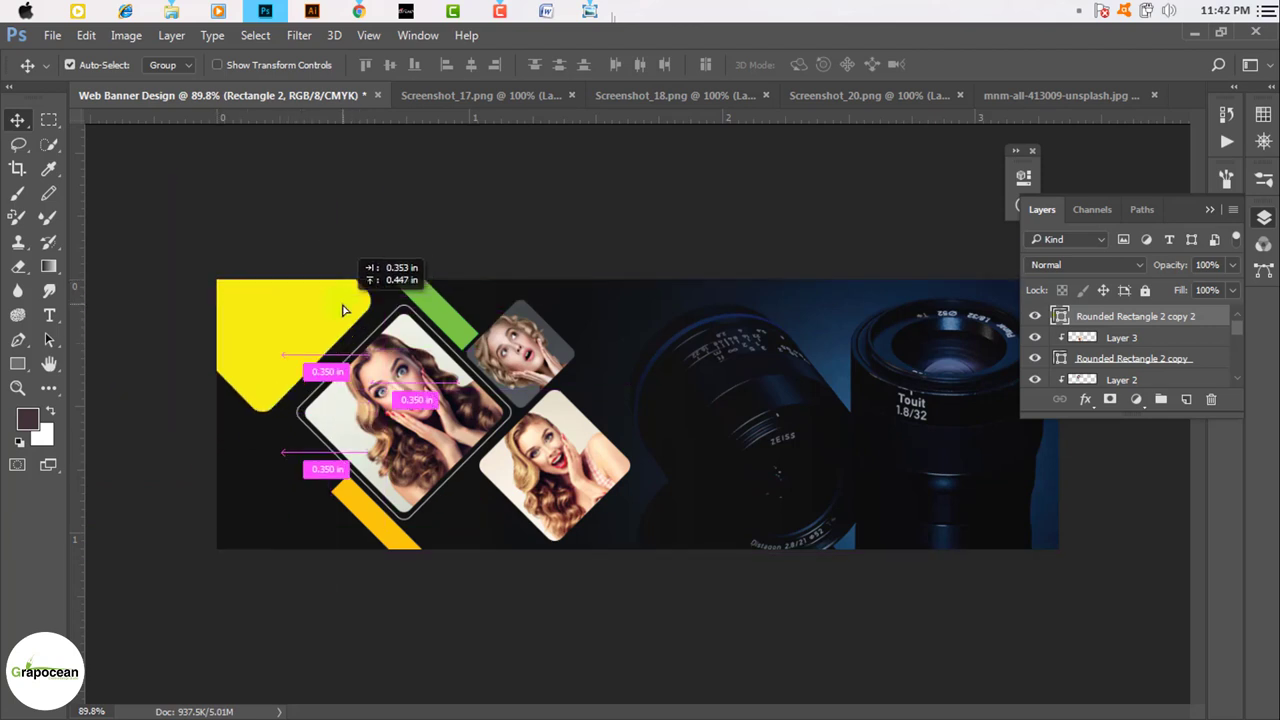
{"action": "left_click", "coordinate": [370, 460]}
{"action": "left_click_drag", "start_coordinate": [296, 293], "coordinate": [261, 403]}
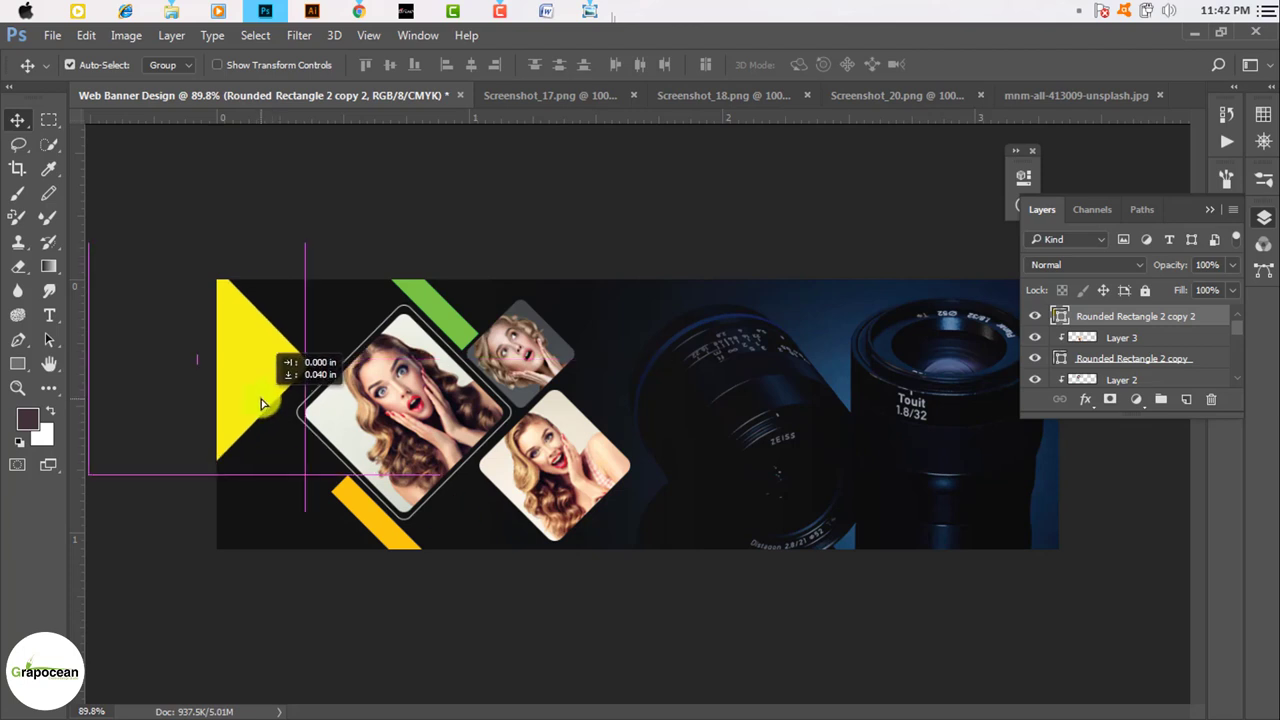
Slide the yellow triangle flush into the banner's top-left corner, undoing one misplaced move.
{"action": "scroll", "coordinate": [372, 530], "scroll_direction": "down", "scroll_amount": 3}
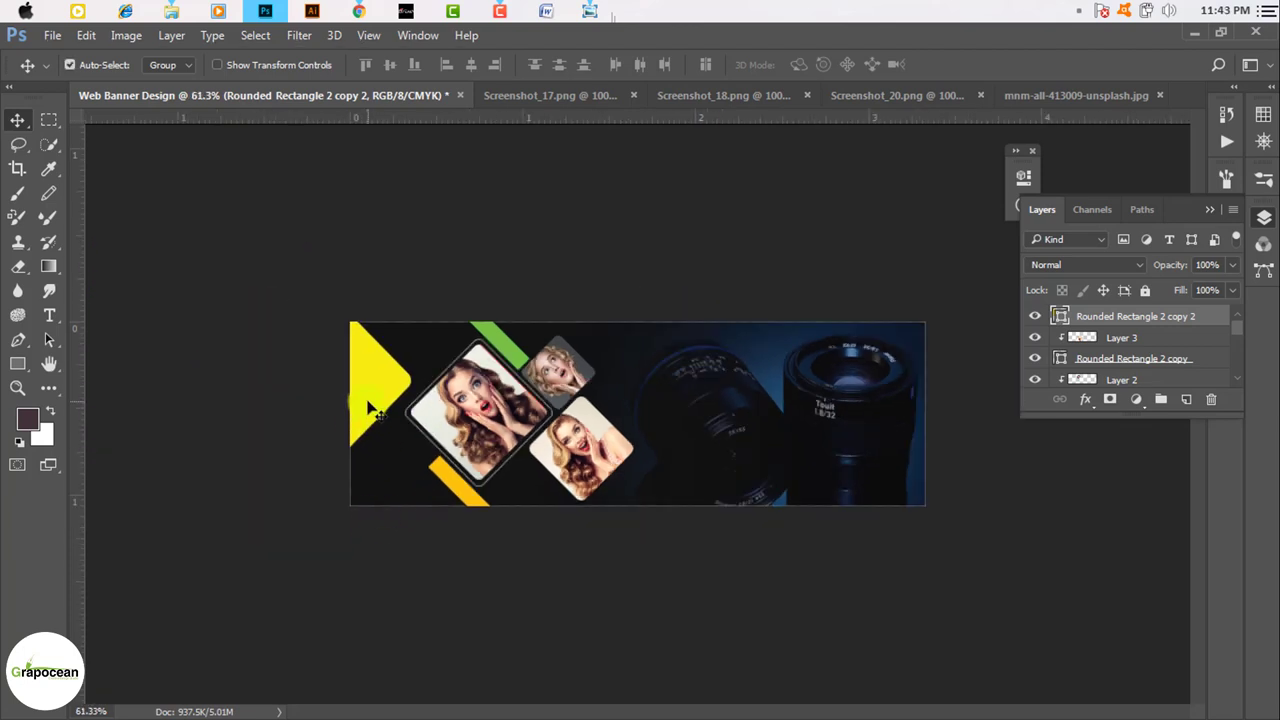
{"action": "left_click_drag", "start_coordinate": [370, 408], "coordinate": [372, 470]}
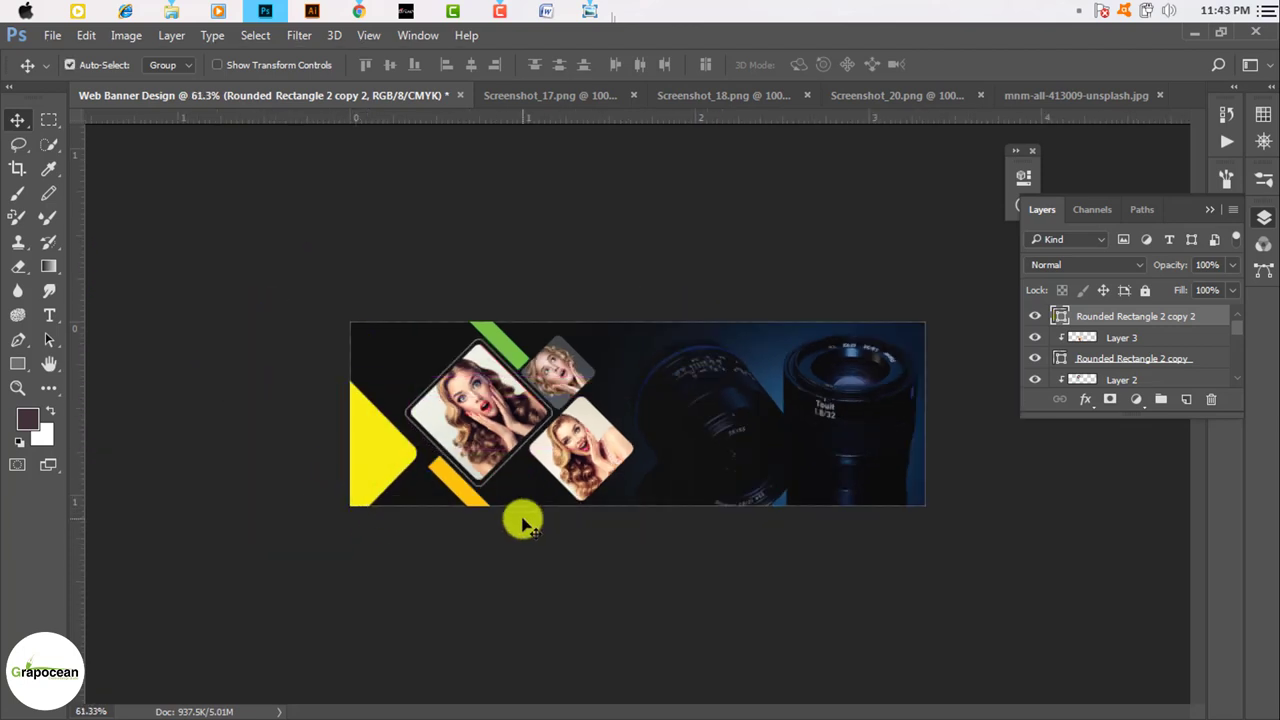
{"action": "key", "text": "ctrl+z"}
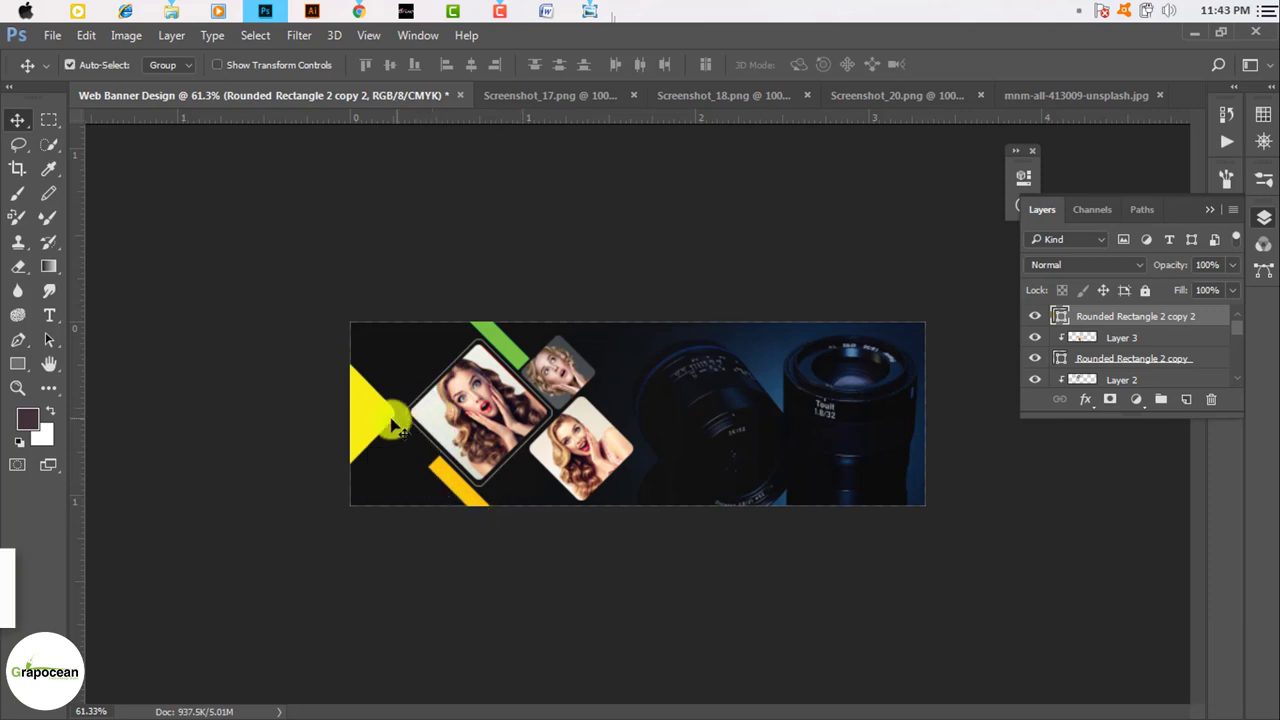
{"action": "left_click_drag", "start_coordinate": [374, 424], "coordinate": [390, 390]}
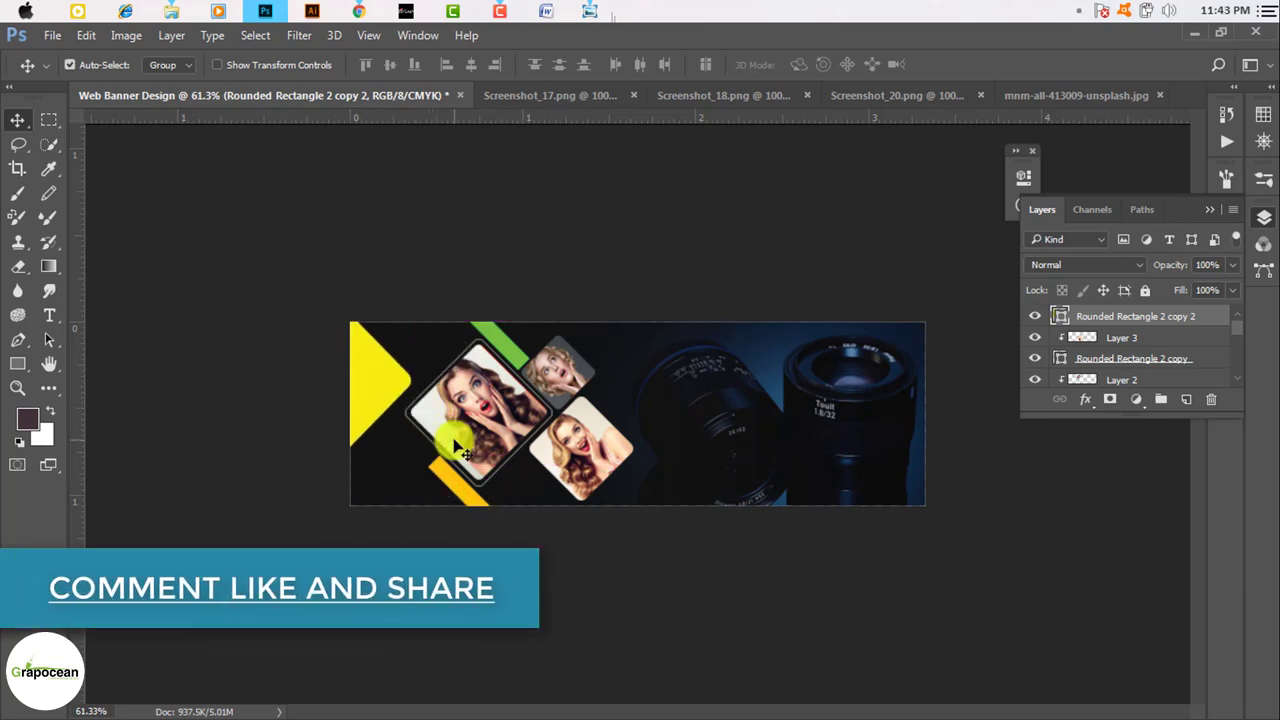
{"action": "key", "text": "ctrl+plus"}
{"action": "key", "text": "ctrl+minus"}
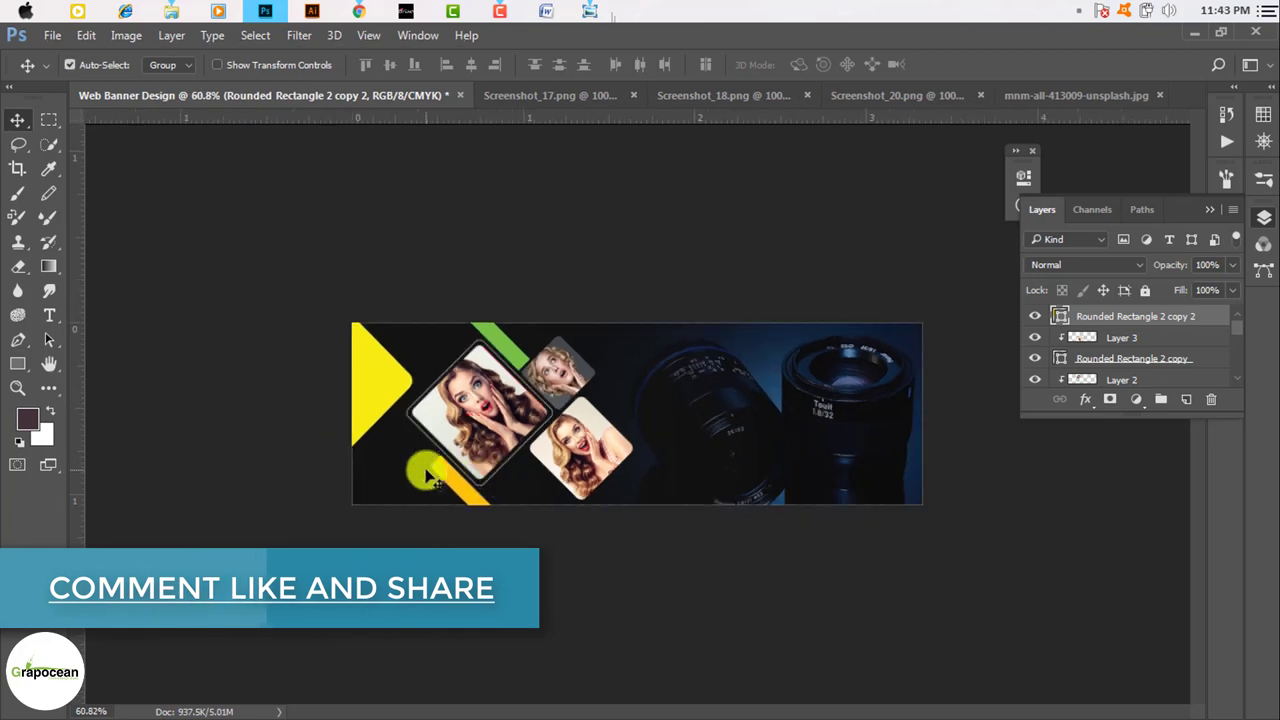
{"action": "key", "text": "ctrl+plus"}
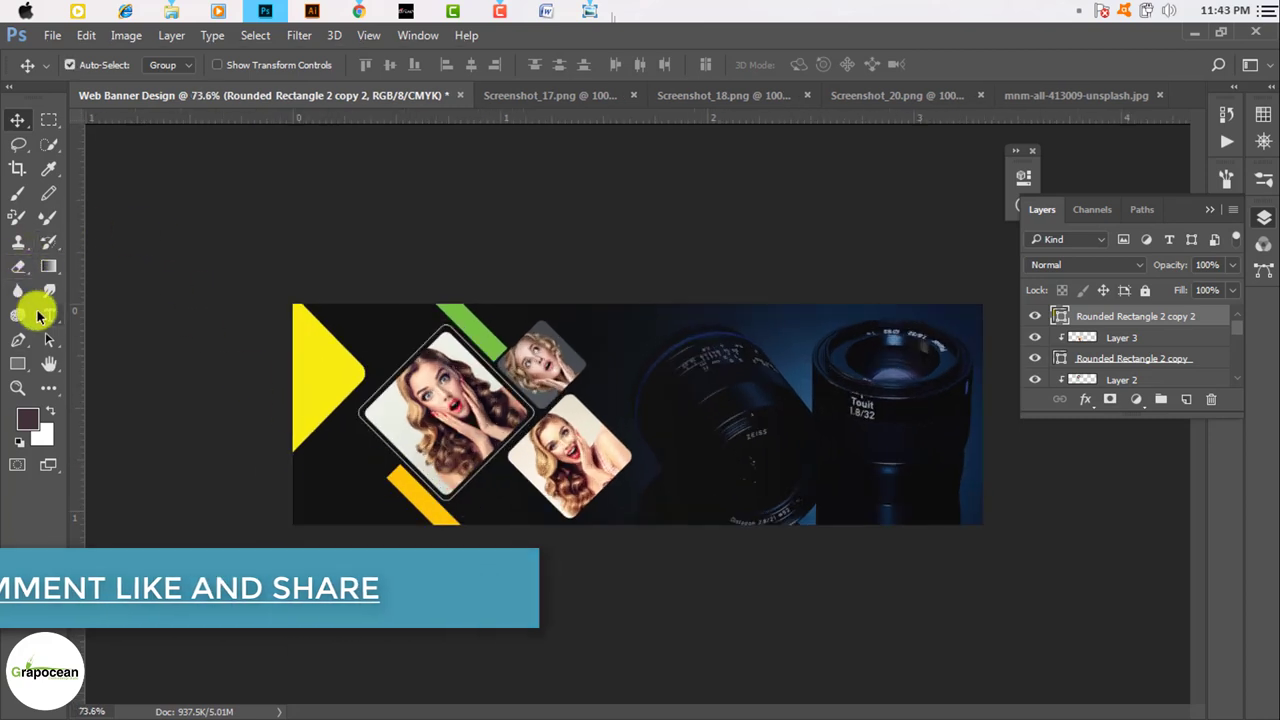
{"action": "left_click", "coordinate": [49, 315]}
Type the 16 pt 'Camera Web Banner' headline to the right of the photos.
{"action": "left_click", "coordinate": [128, 314]}
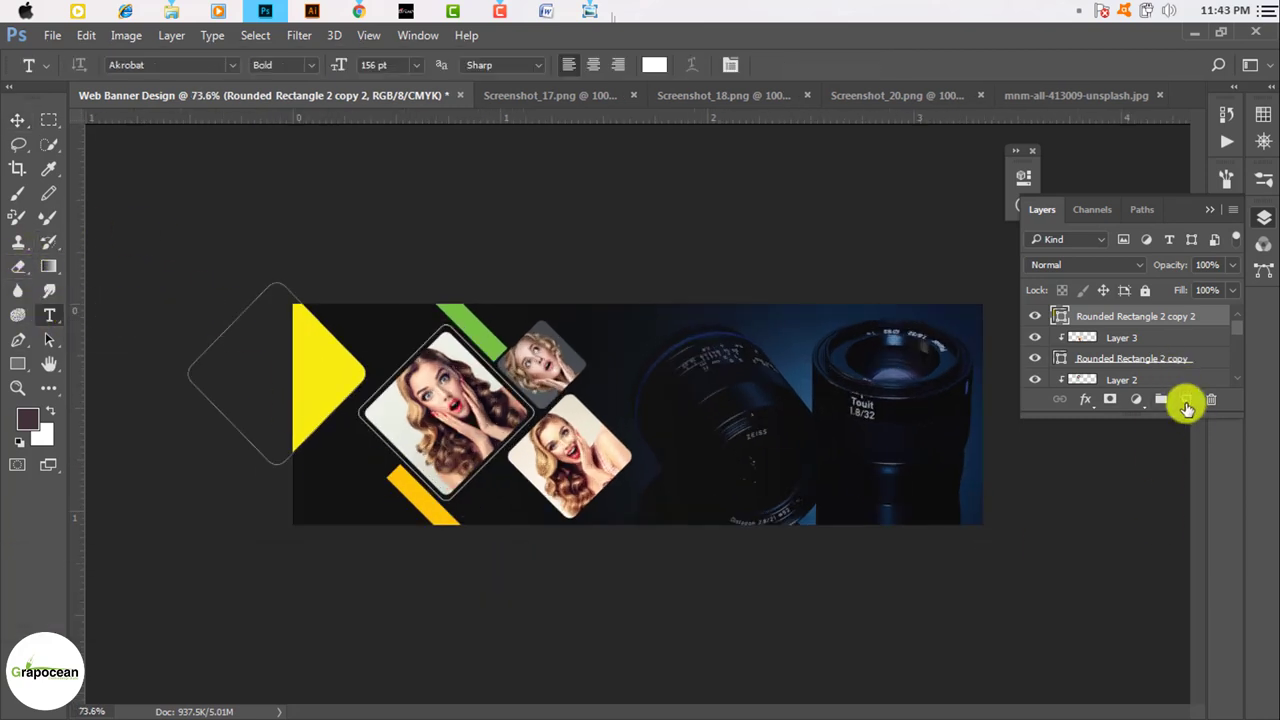
{"action": "left_click", "coordinate": [1186, 401]}
{"action": "left_click", "coordinate": [631, 353]}
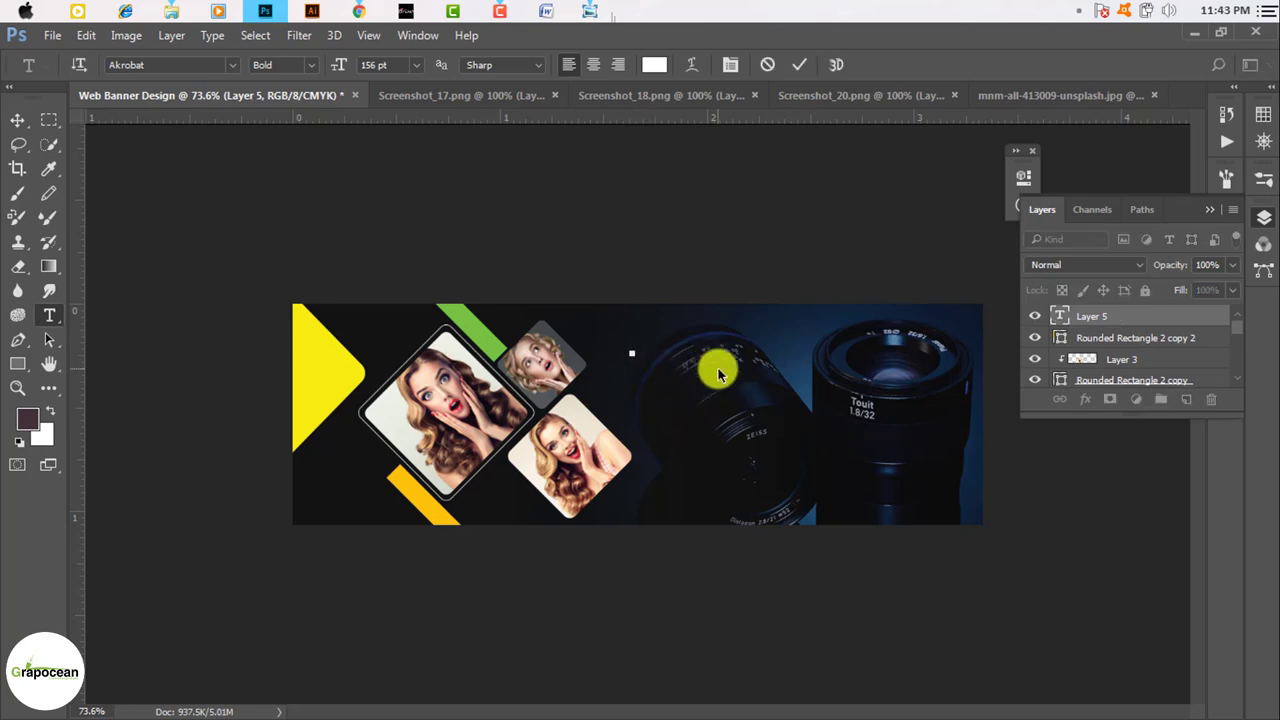
{"action": "type", "text": "O"}
{"action": "key", "text": "BackSpace"}
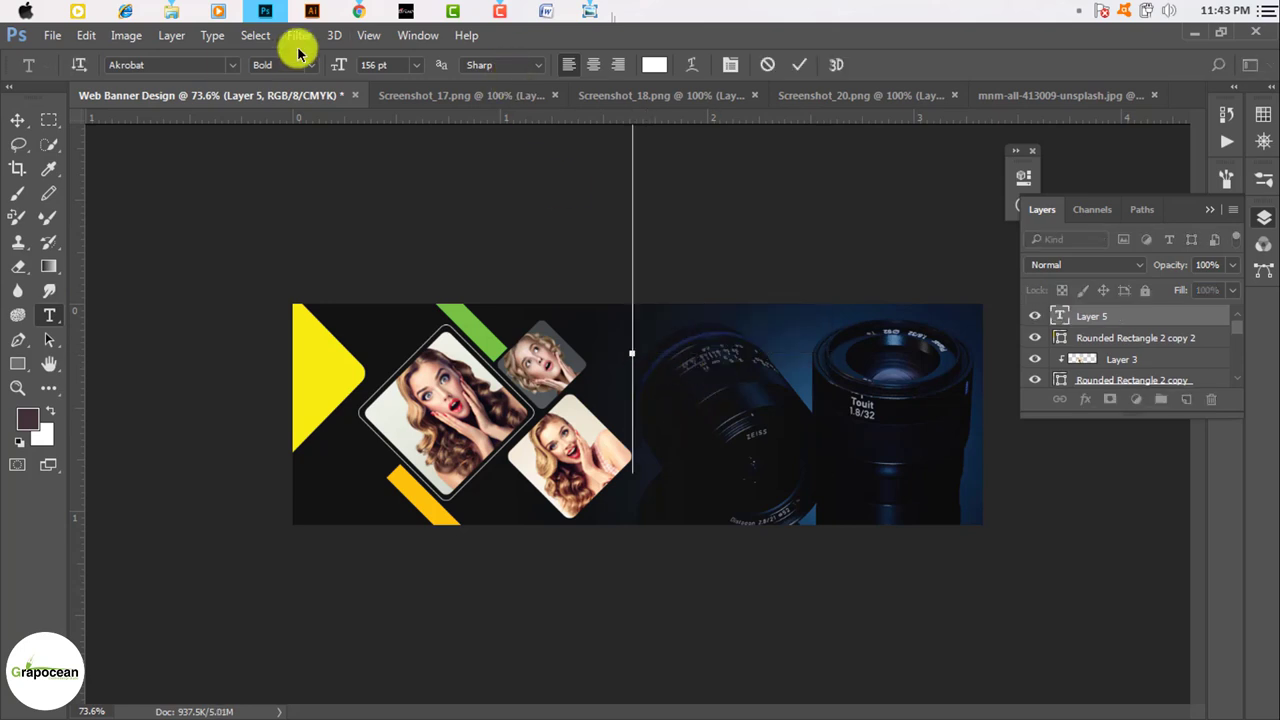
{"action": "left_click_drag", "start_coordinate": [336, 64], "coordinate": [205, 68]}
{"action": "type", "text": "Came"}
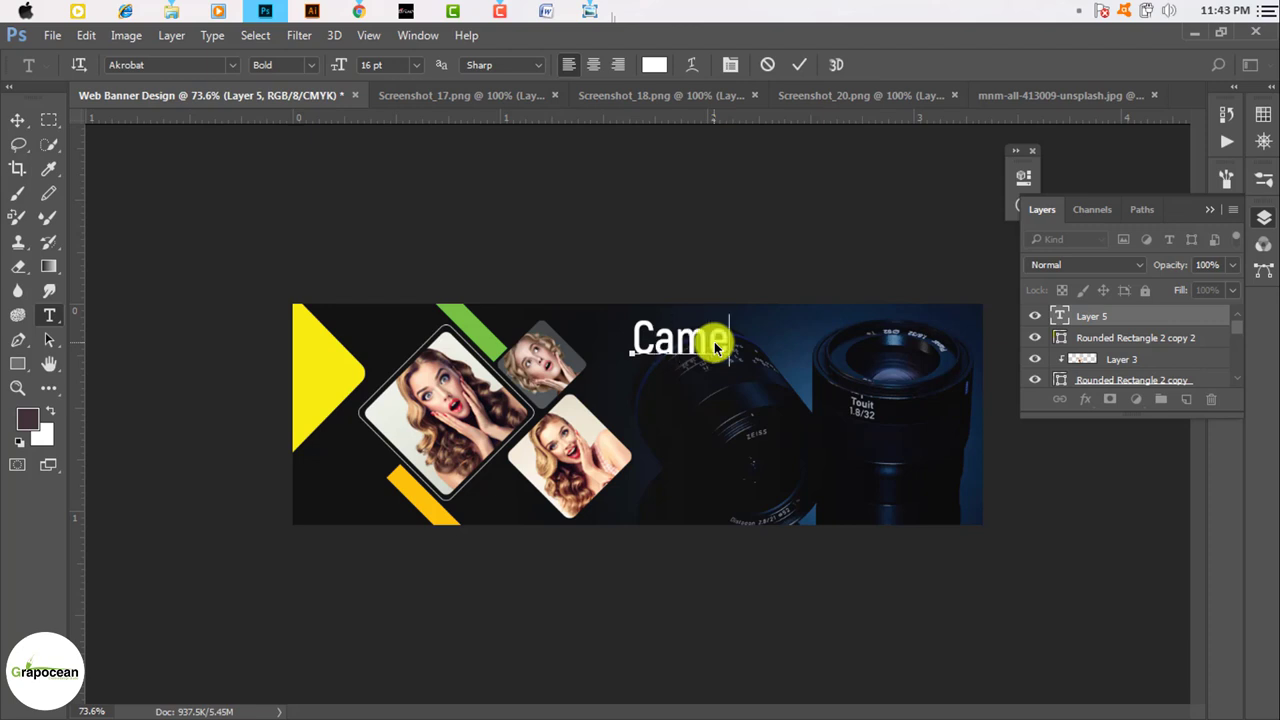
{"action": "type", "text": "ra W"}
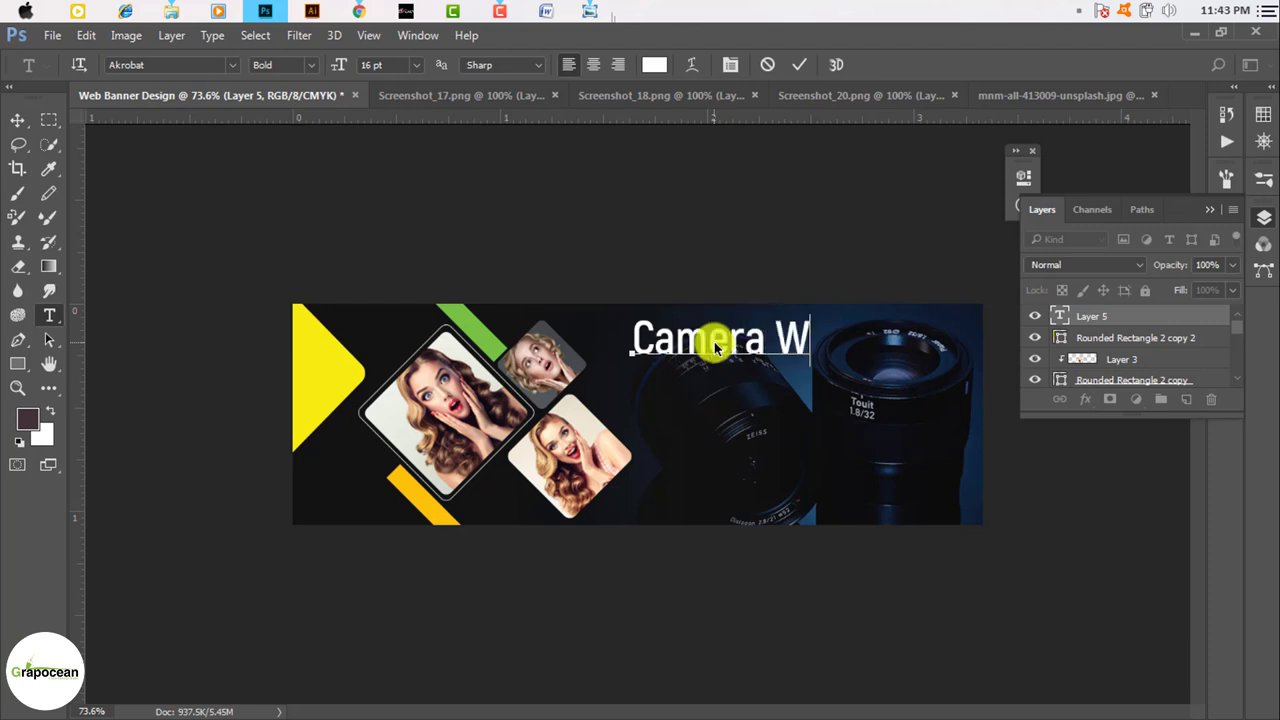
{"action": "type", "text": "eb "}
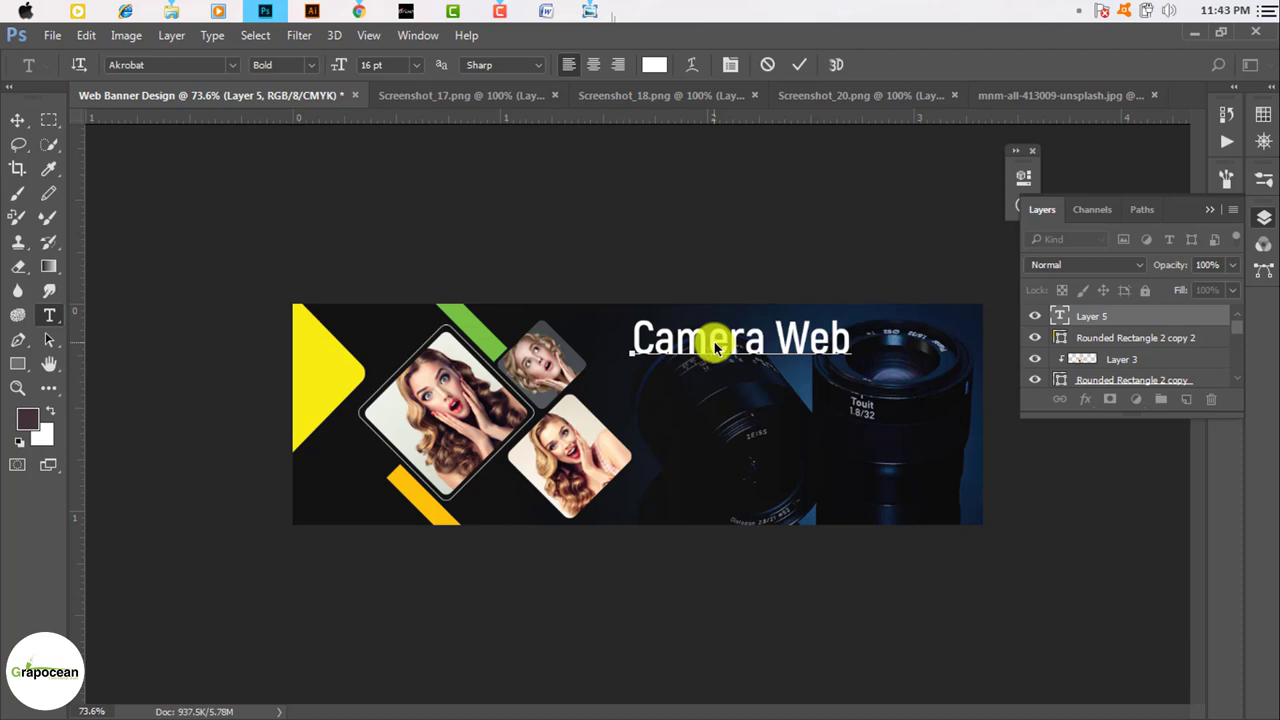
{"action": "type", "text": "Banner"}
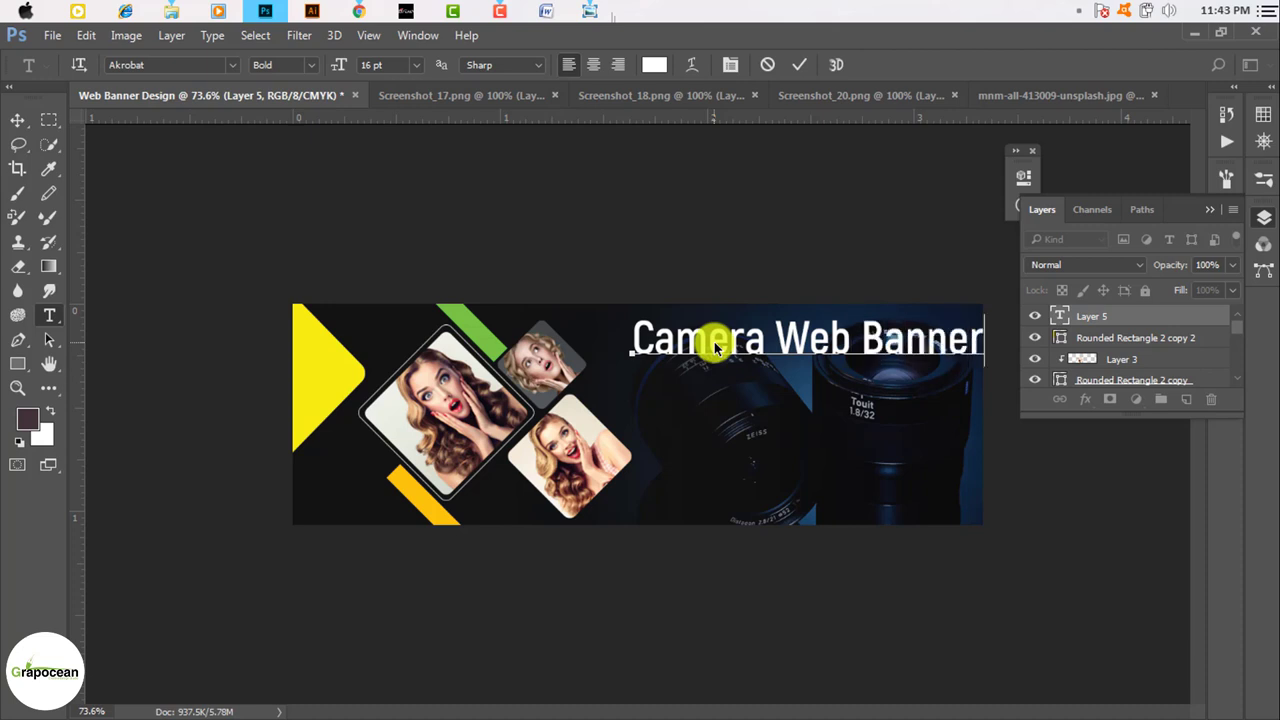
{"action": "left_click", "coordinate": [18, 119]}
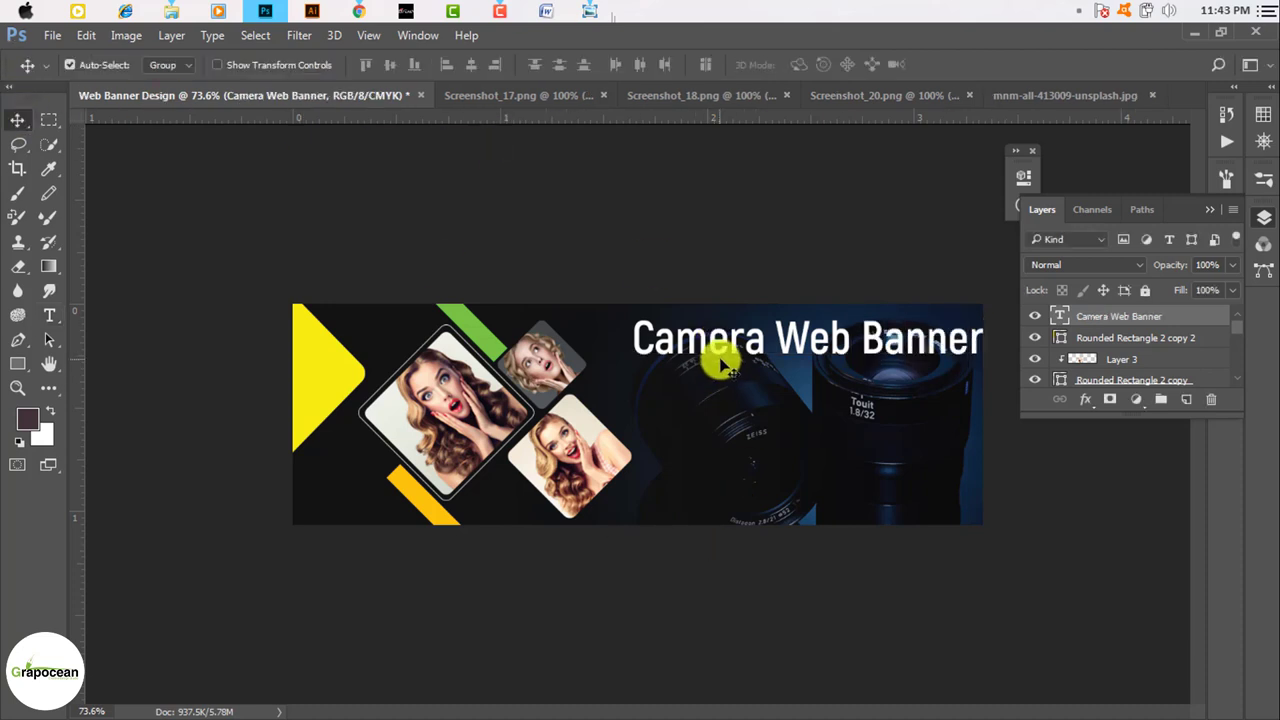
Move the headline to the lower right, narrow it to about 81% width, and nudge it left.
{"action": "left_click_drag", "start_coordinate": [723, 360], "coordinate": [731, 486]}
{"action": "key", "text": "ctrl+t"}
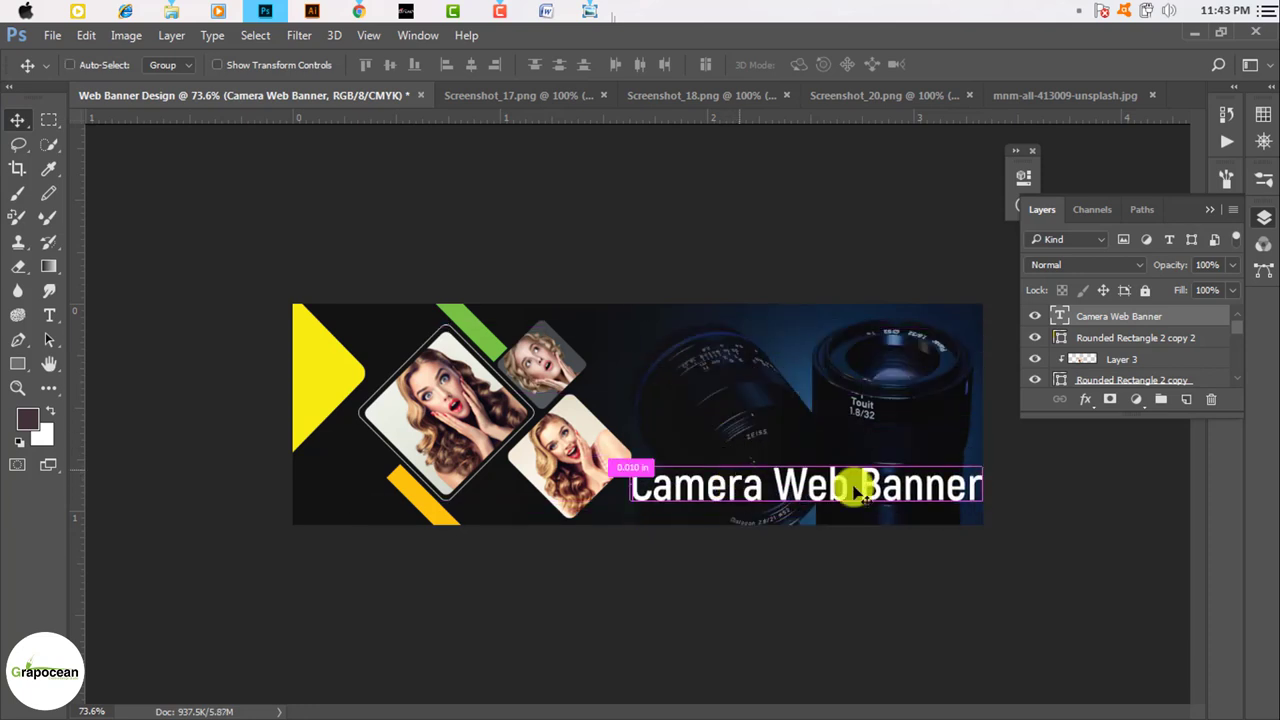
{"action": "left_click_drag", "start_coordinate": [983, 490], "coordinate": [948, 490]}
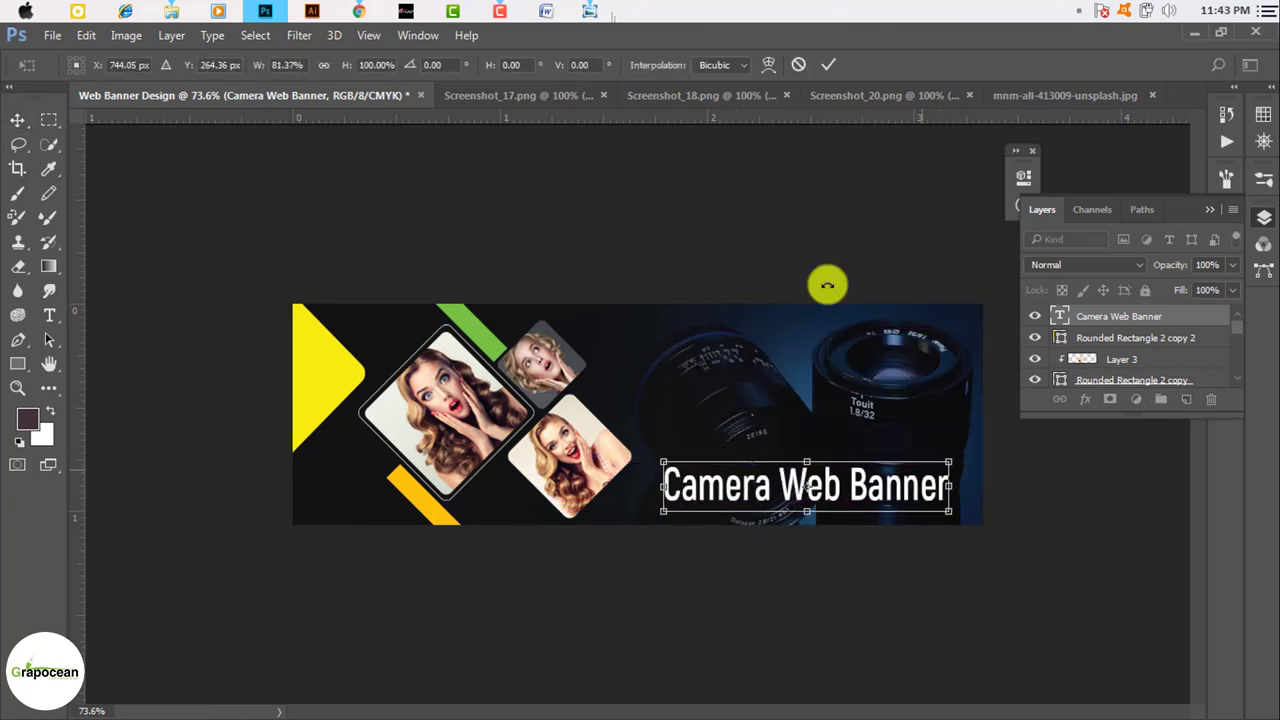
{"action": "left_click", "coordinate": [833, 66]}
{"action": "scroll", "coordinate": [829, 466], "scroll_direction": "up", "scroll_amount": 2}
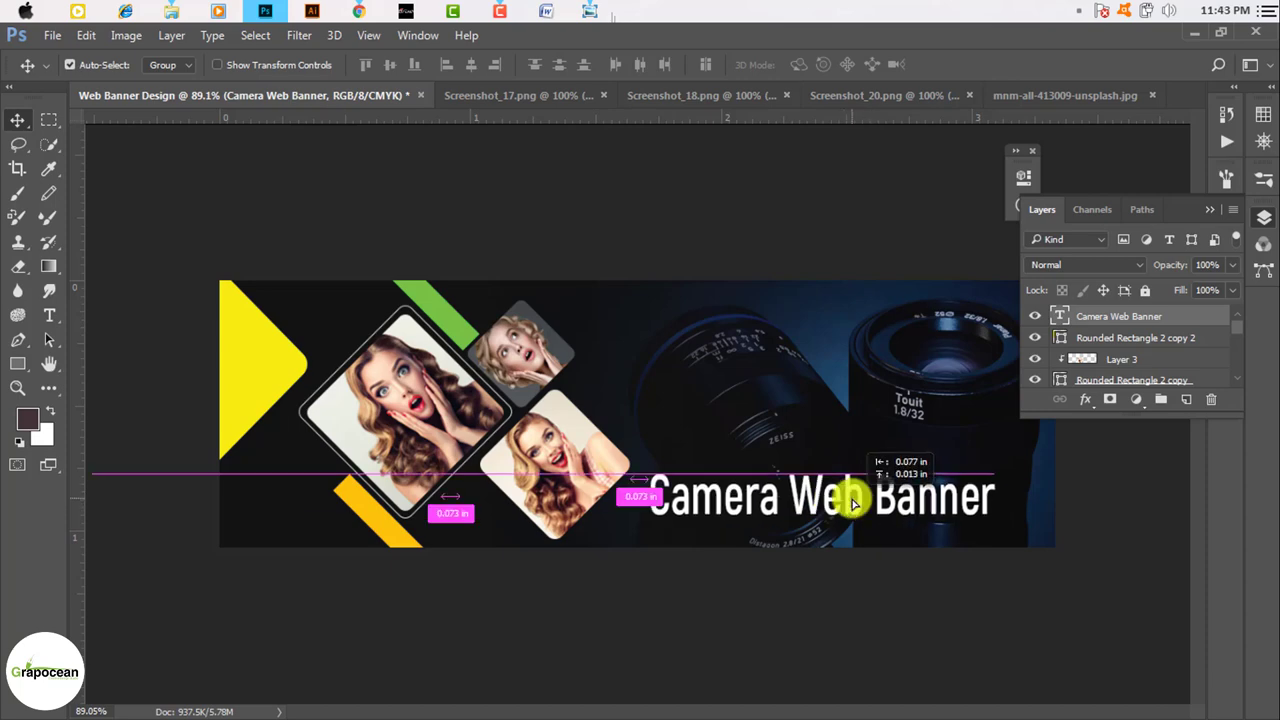
{"action": "left_click_drag", "start_coordinate": [880, 515], "coordinate": [870, 515]}
Colour the headline word Camera yellow, sampled from the banner's triangle.
{"action": "left_click", "coordinate": [49, 315]}
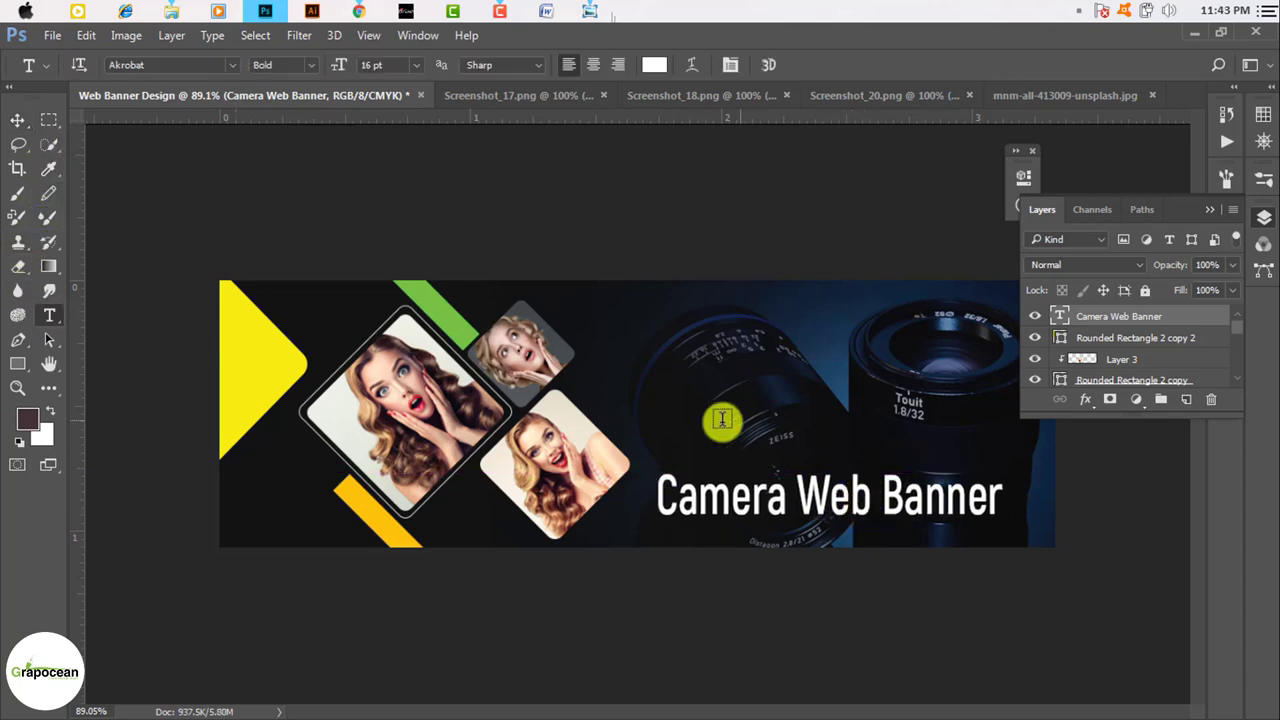
{"action": "left_click_drag", "start_coordinate": [799, 500], "coordinate": [660, 495]}
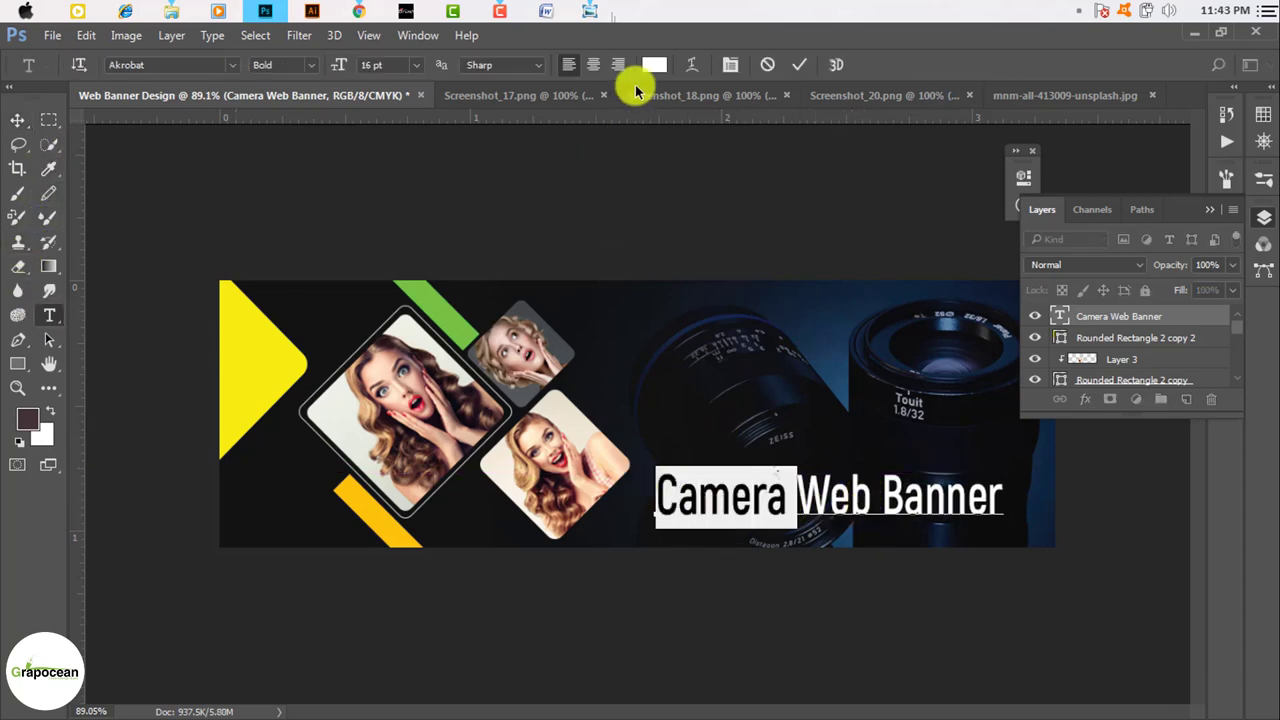
{"action": "left_click", "coordinate": [654, 64]}
{"action": "left_click", "coordinate": [278, 363]}
{"action": "left_click", "coordinate": [986, 304]}
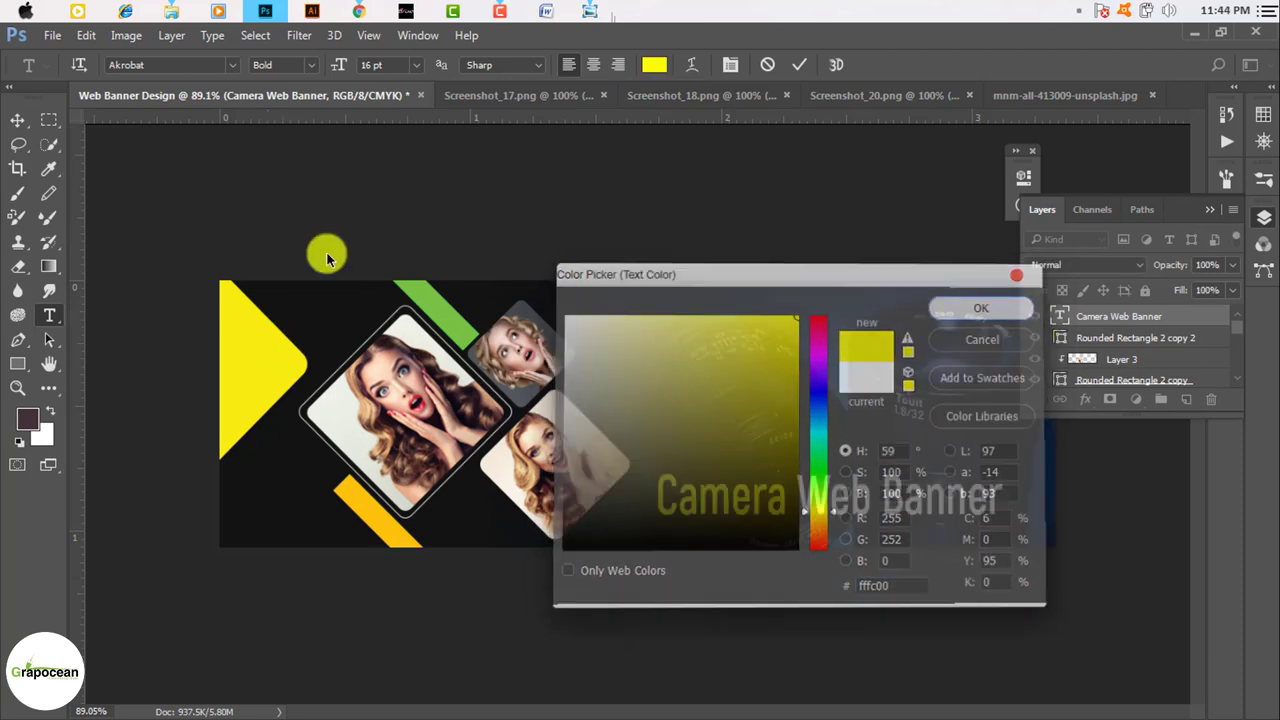
{"action": "left_click", "coordinate": [17, 120]}
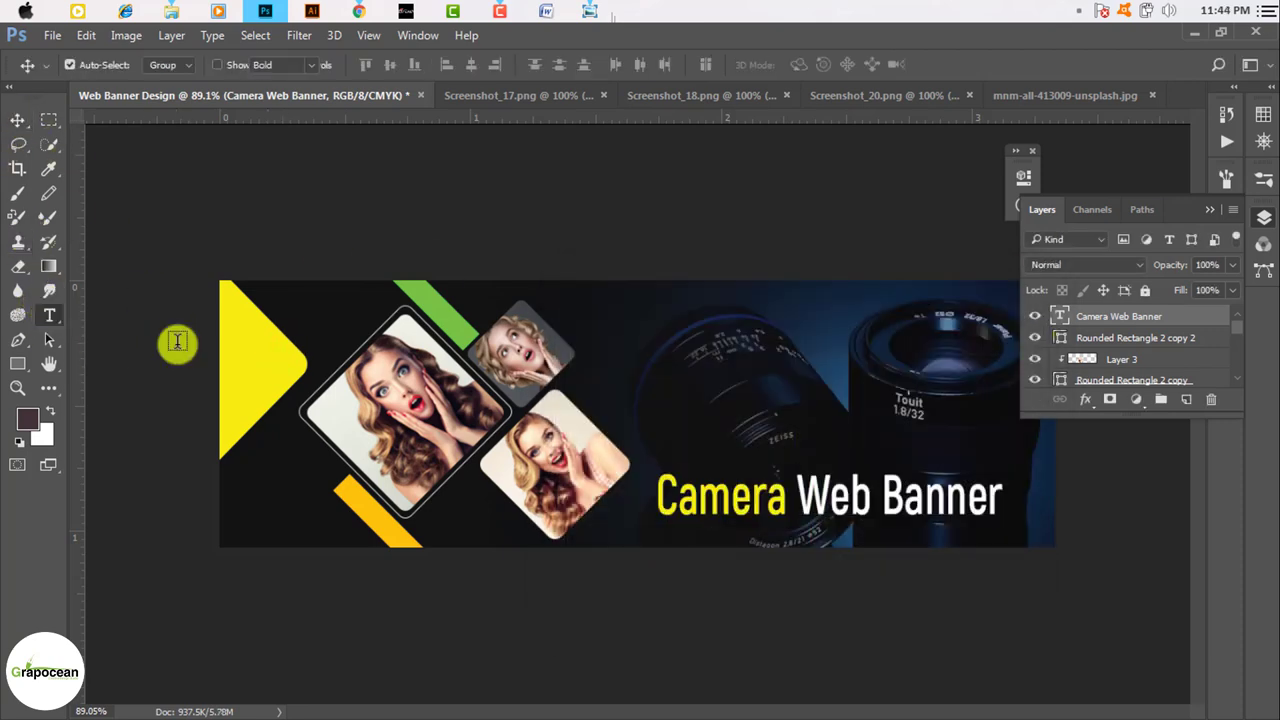
Colour the word Web green, sampled from the green stripe.
{"action": "key", "text": "t"}
{"action": "left_click_drag", "start_coordinate": [797, 496], "coordinate": [878, 502]}
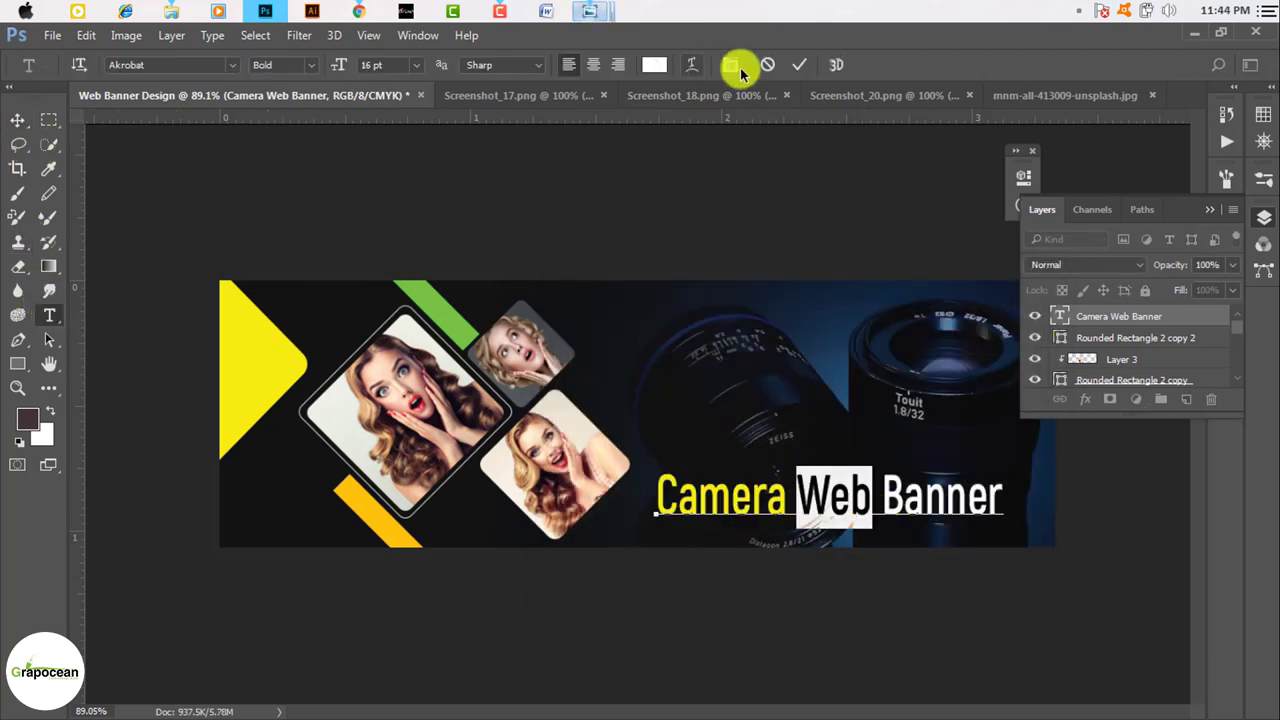
{"action": "left_click", "coordinate": [654, 64]}
{"action": "left_click", "coordinate": [466, 312]}
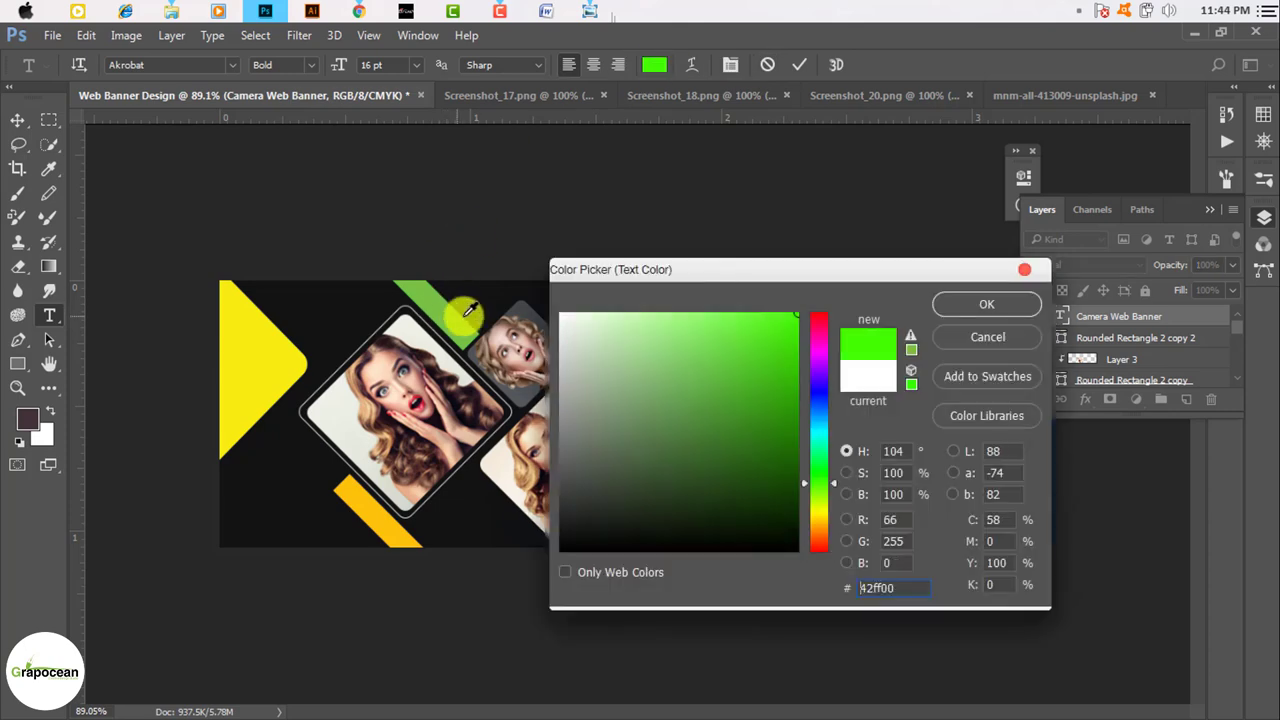
{"action": "left_click", "coordinate": [986, 304]}
{"action": "left_click", "coordinate": [17, 120]}
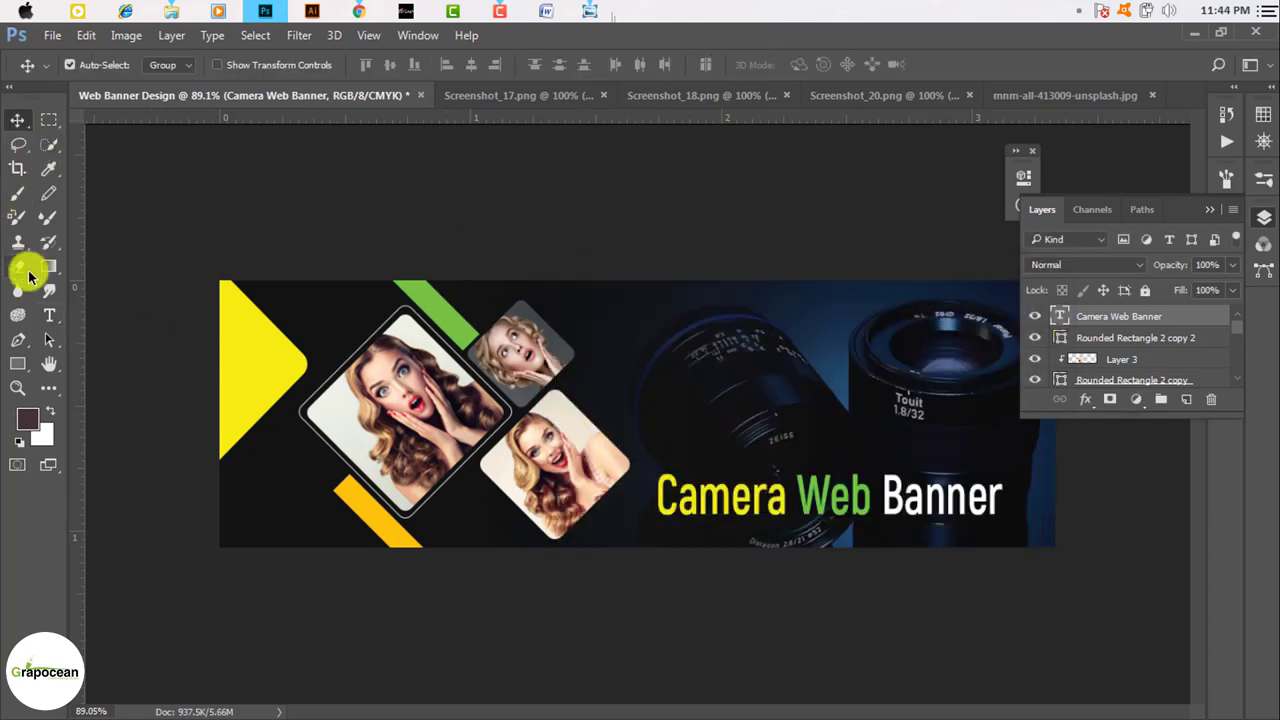
Colour the word Banner red (ff0000), then nudge the headline down slightly.
{"action": "left_click", "coordinate": [49, 315]}
{"action": "left_click_drag", "start_coordinate": [887, 502], "coordinate": [1004, 495]}
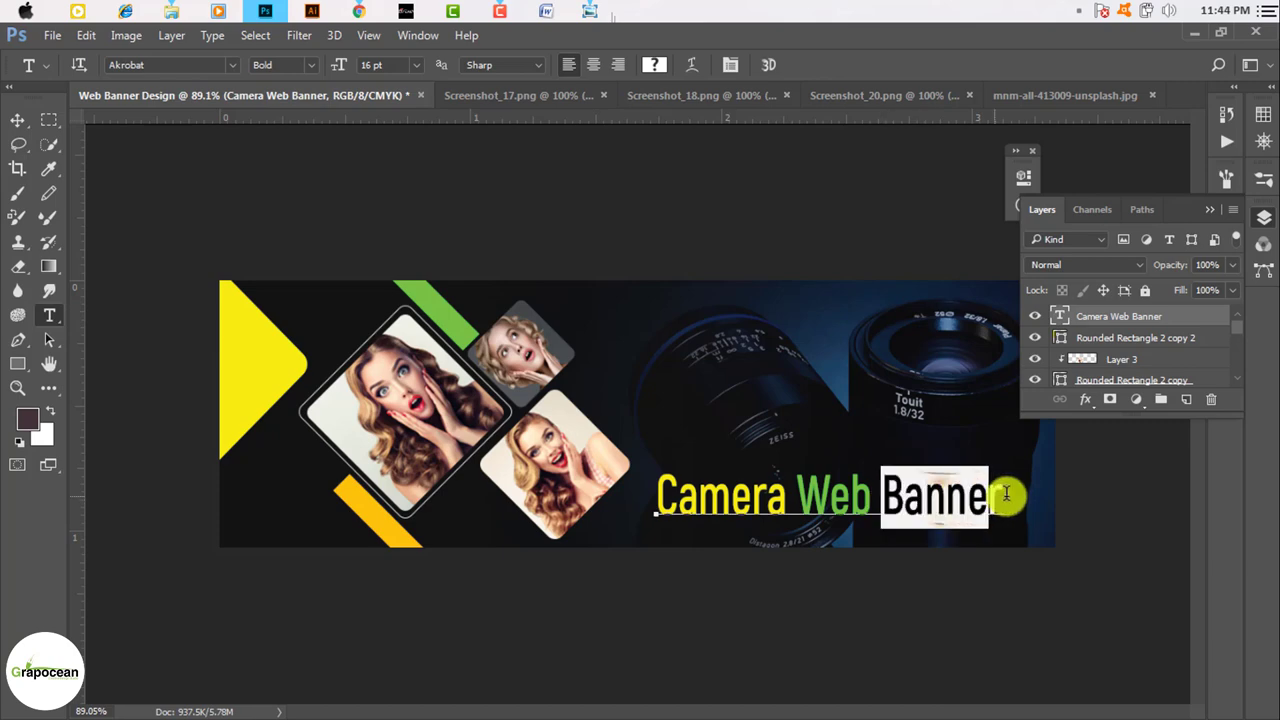
{"action": "left_click", "coordinate": [654, 64]}
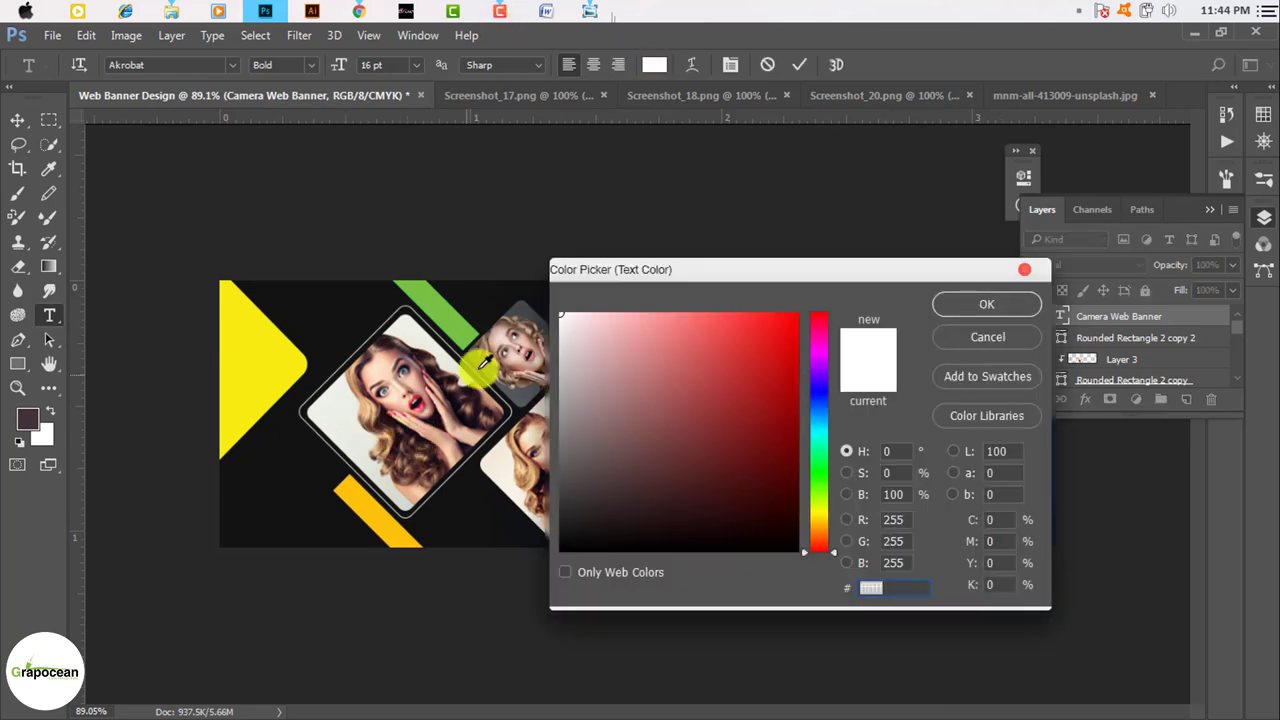
{"action": "type", "text": "ff0000"}
{"action": "left_click", "coordinate": [986, 304]}
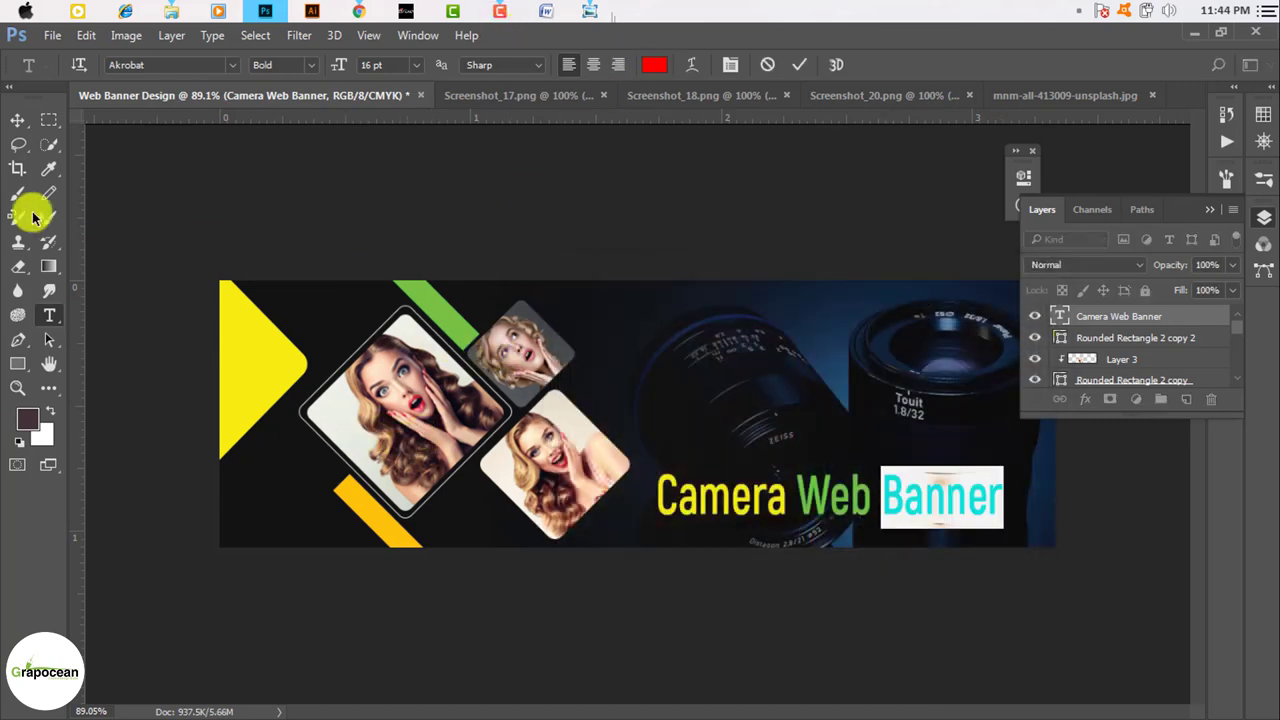
{"action": "left_click", "coordinate": [17, 119]}
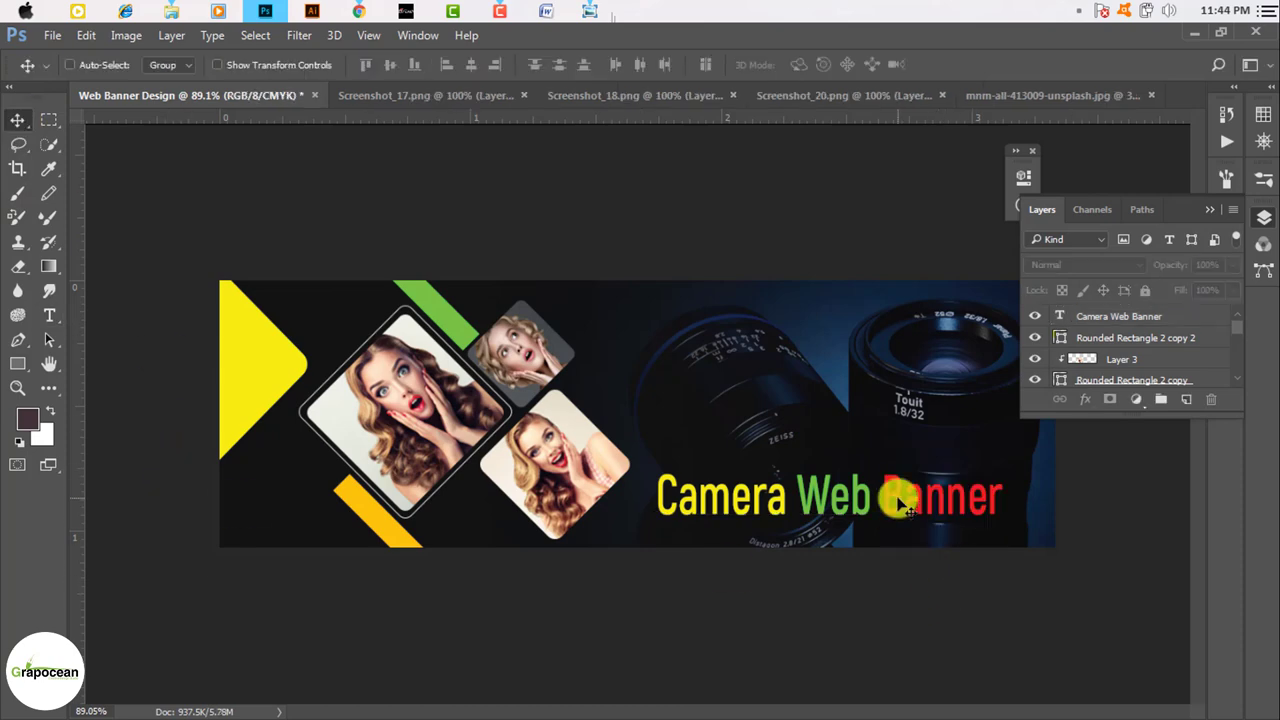
{"action": "key", "text": "ctrl+0"}
{"action": "left_click_drag", "start_coordinate": [908, 534], "coordinate": [911, 552]}
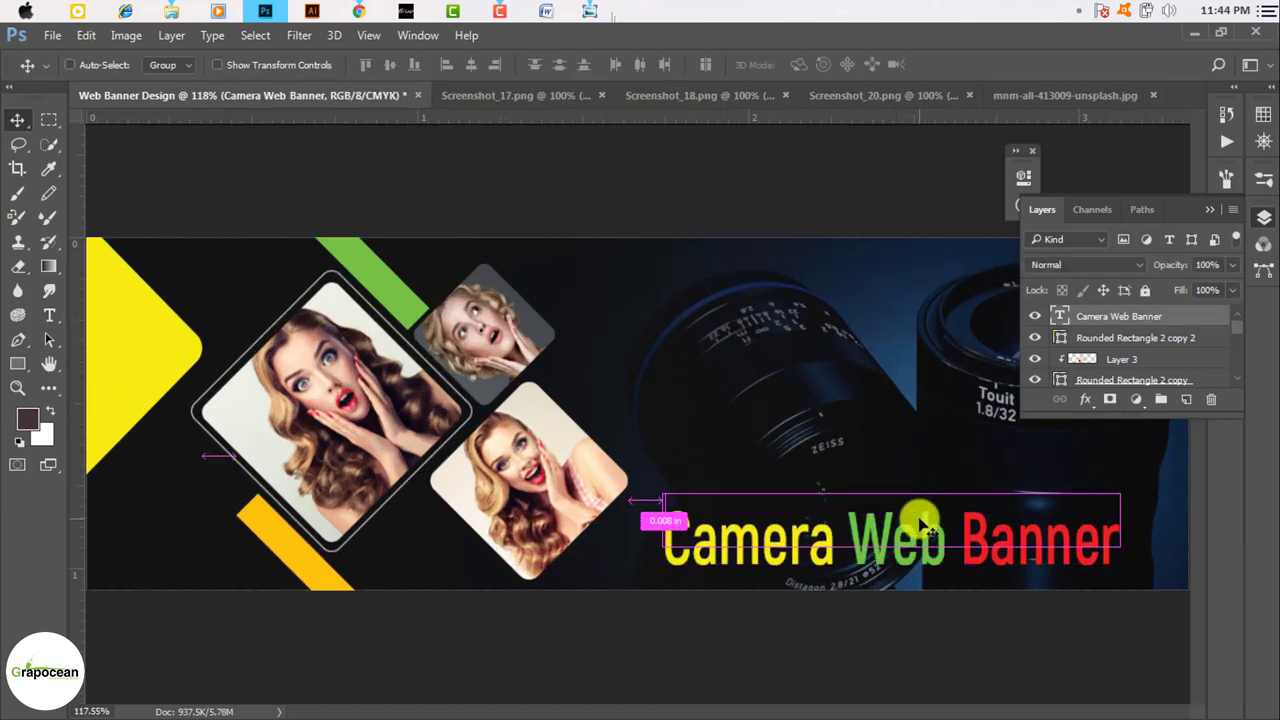
Undo the red colour so the word Banner returns to white.
{"action": "key", "text": "ctrl+alt+z"}
{"action": "key", "text": "ctrl+alt+z"}
{"action": "scroll", "coordinate": [734, 491], "scroll_direction": "down", "scroll_amount": 1}
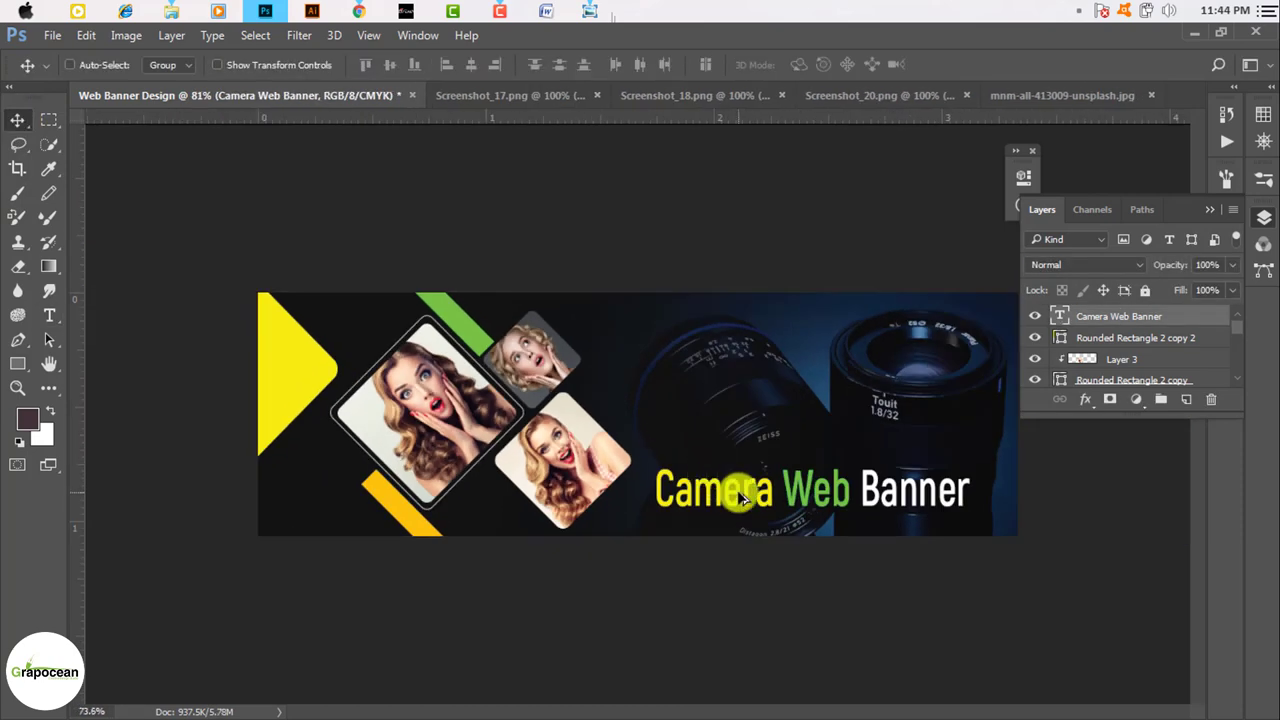
{"action": "scroll", "coordinate": [734, 491], "scroll_direction": "down", "scroll_amount": 1}
{"action": "left_click", "coordinate": [50, 125]}
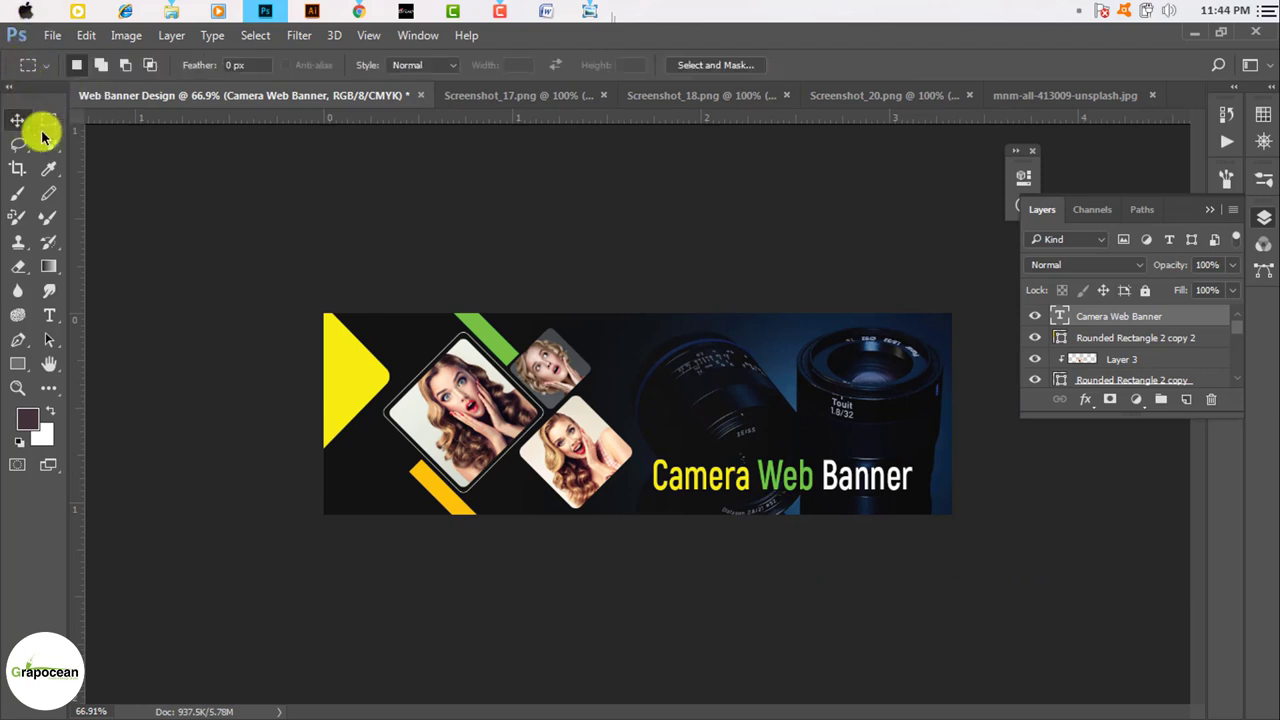
Reposition the headline lower right and start a new text layer just beneath it.
{"action": "left_click", "coordinate": [17, 119]}
{"action": "scroll", "coordinate": [846, 480], "scroll_direction": "up", "scroll_amount": 1}
{"action": "mouse_move", "coordinate": [846, 490]}
{"action": "left_mouse_down"}
{"action": "mouse_move", "coordinate": [846, 343]}
{"action": "mouse_move", "coordinate": [920, 509]}
{"action": "mouse_move", "coordinate": [868, 514]}
{"action": "mouse_move", "coordinate": [879, 514]}
{"action": "left_mouse_up"}
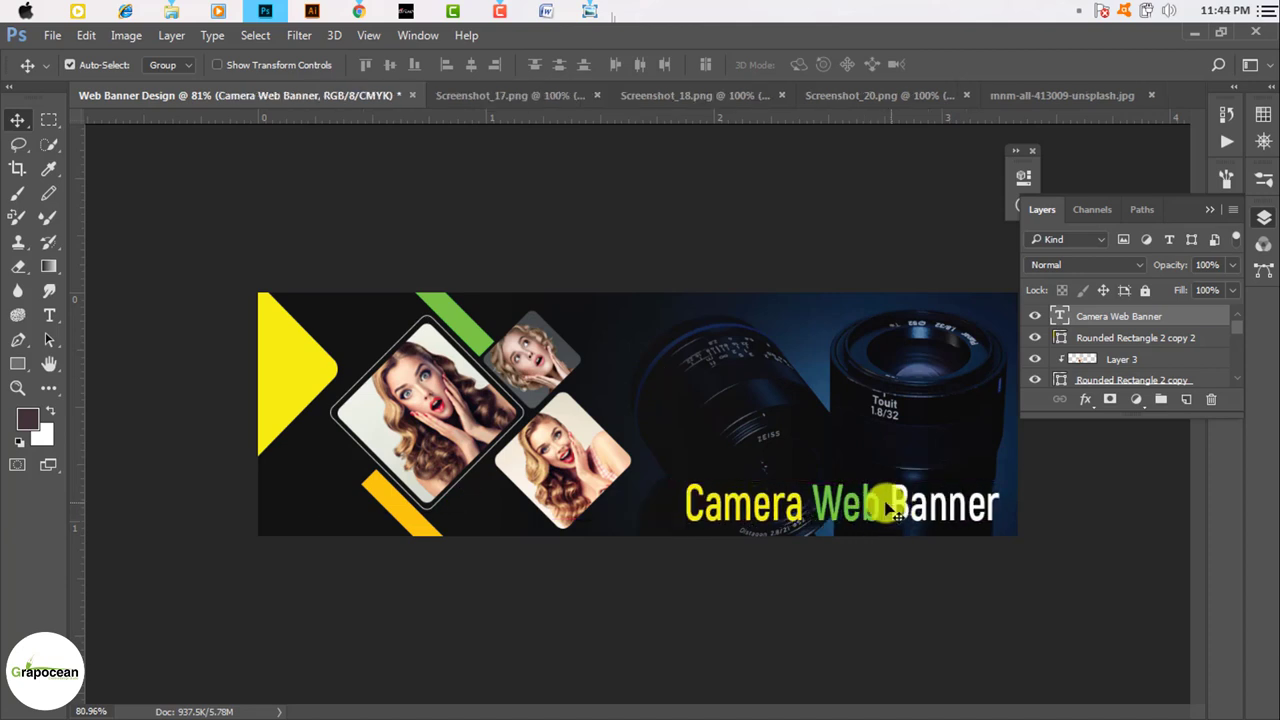
{"action": "scroll", "coordinate": [878, 518], "scroll_direction": "up", "scroll_amount": 1}
{"action": "scroll", "coordinate": [882, 528], "scroll_direction": "down", "scroll_amount": 2}
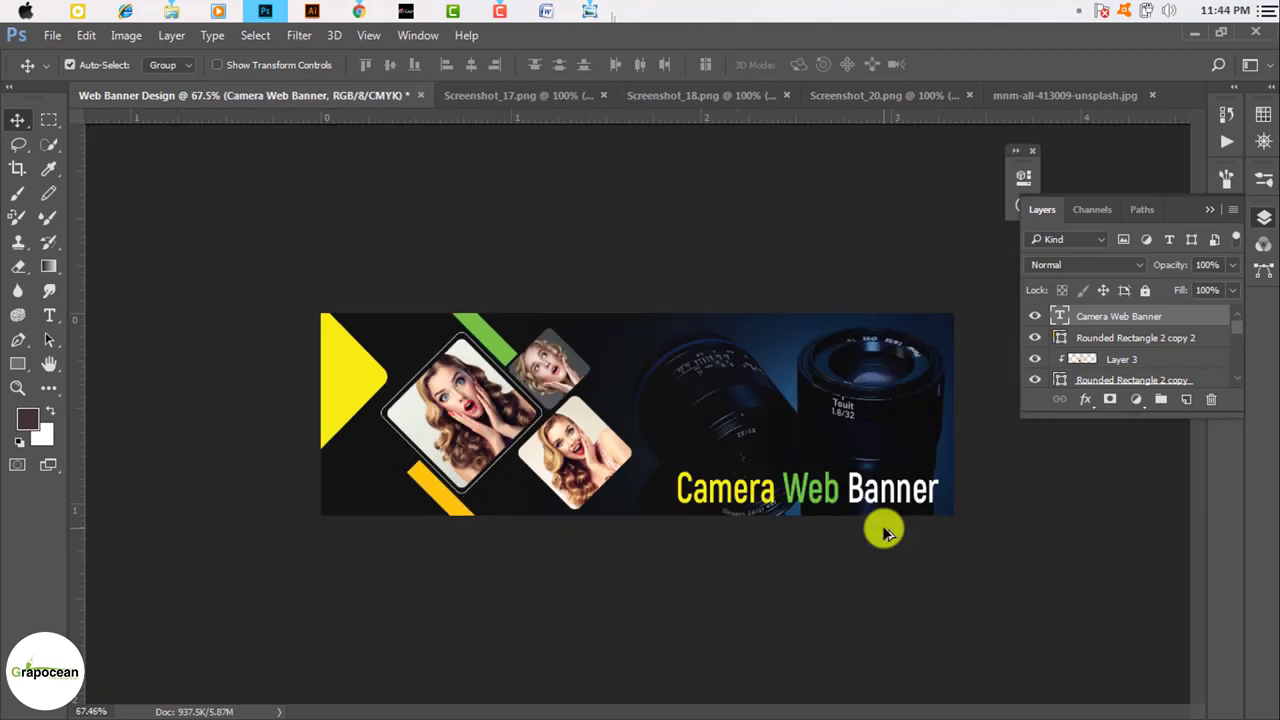
{"action": "scroll", "coordinate": [840, 505], "scroll_direction": "up", "scroll_amount": 1}
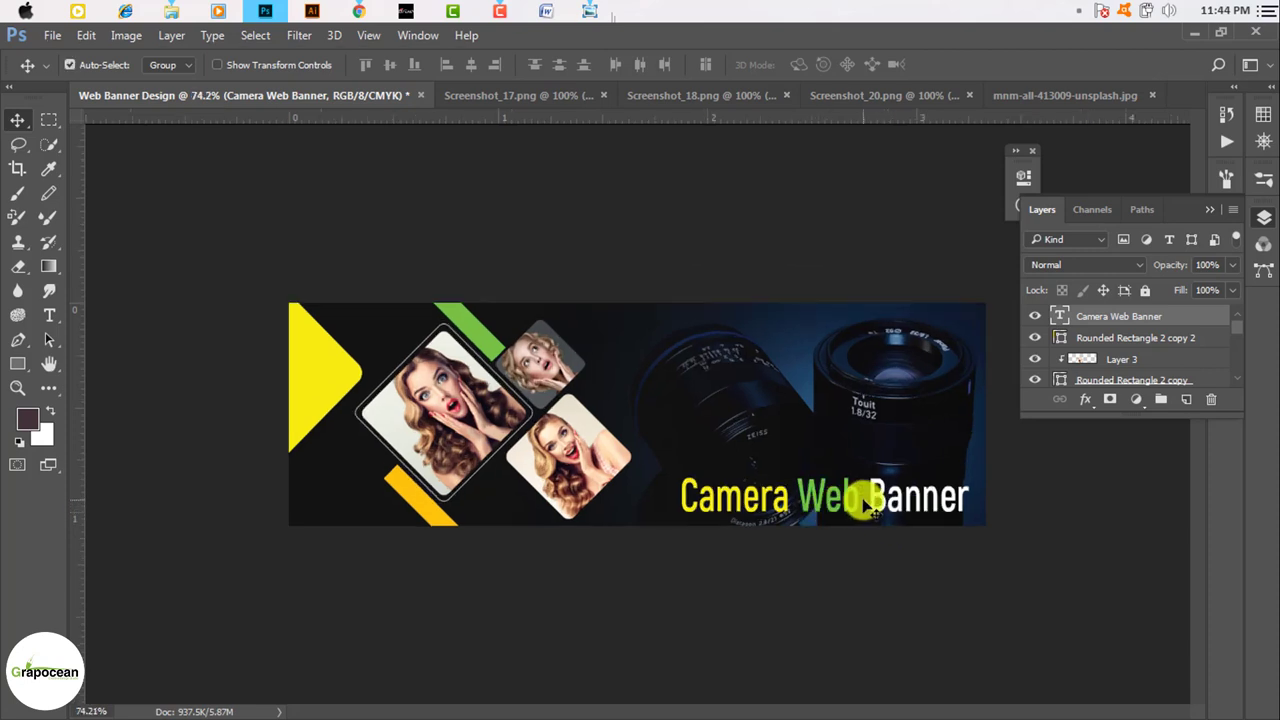
{"action": "left_click_drag", "start_coordinate": [850, 478], "coordinate": [854, 497]}
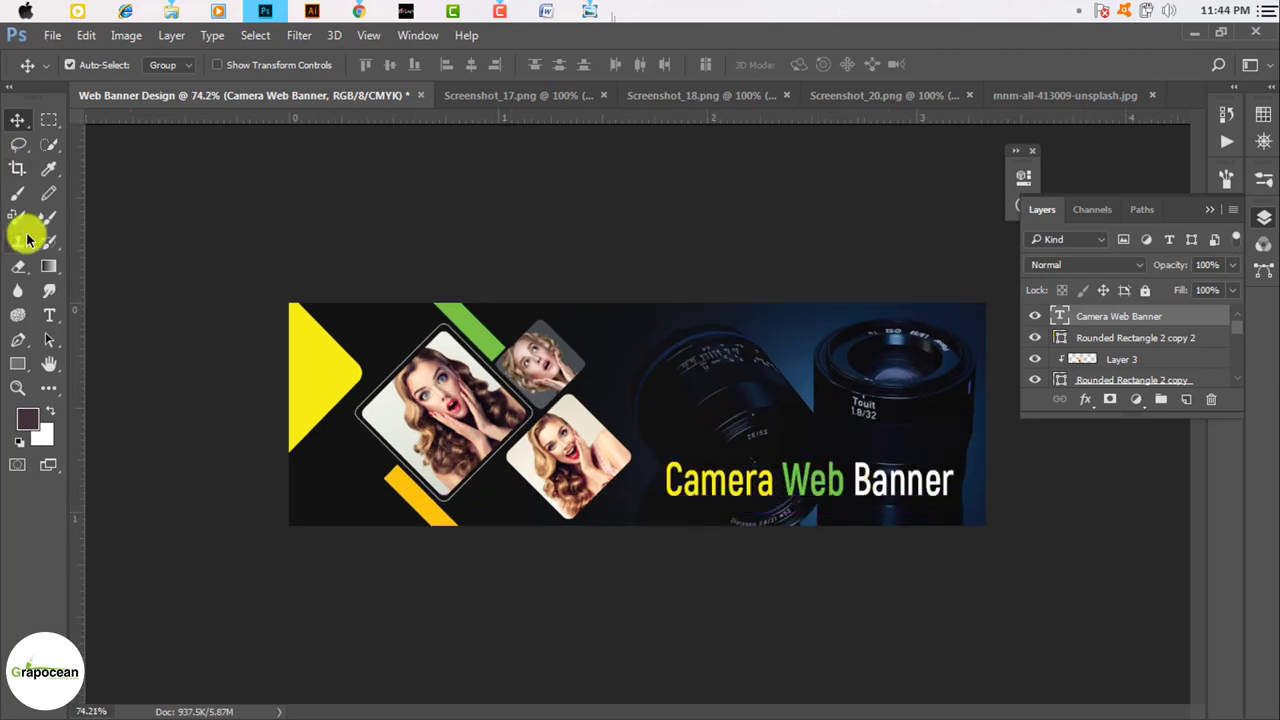
{"action": "left_click", "coordinate": [49, 315]}
{"action": "left_click", "coordinate": [735, 521]}
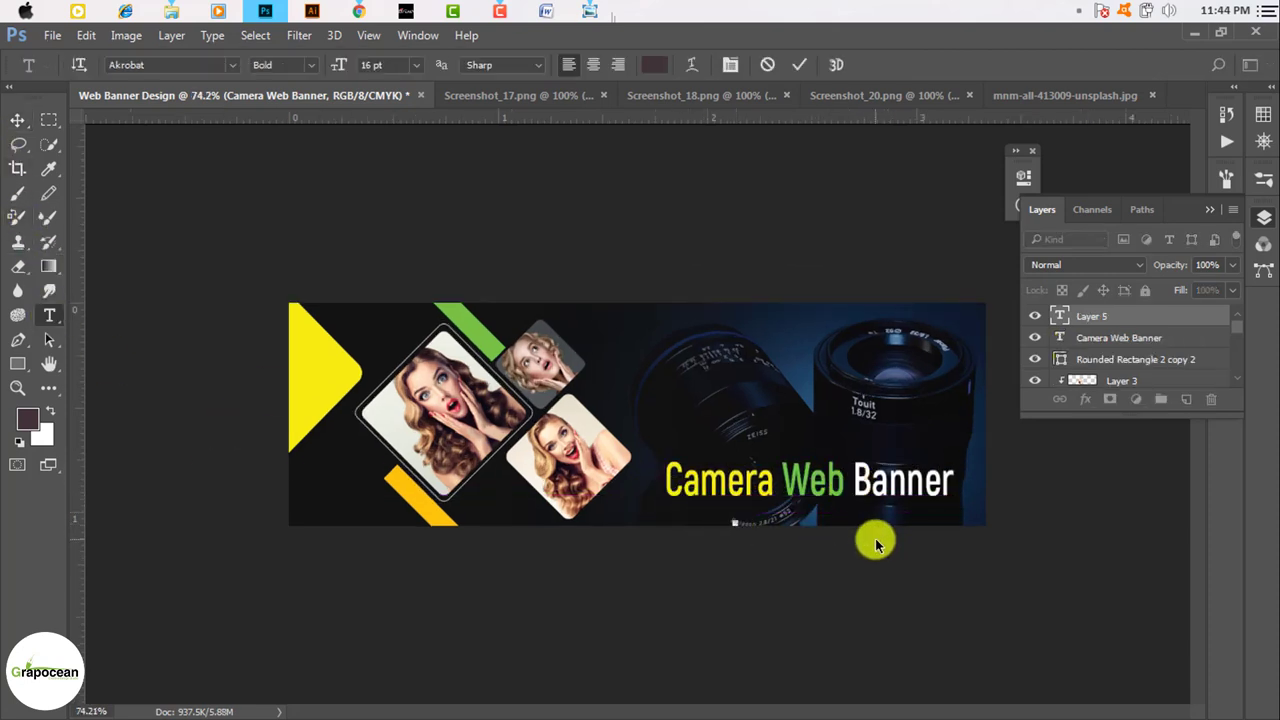
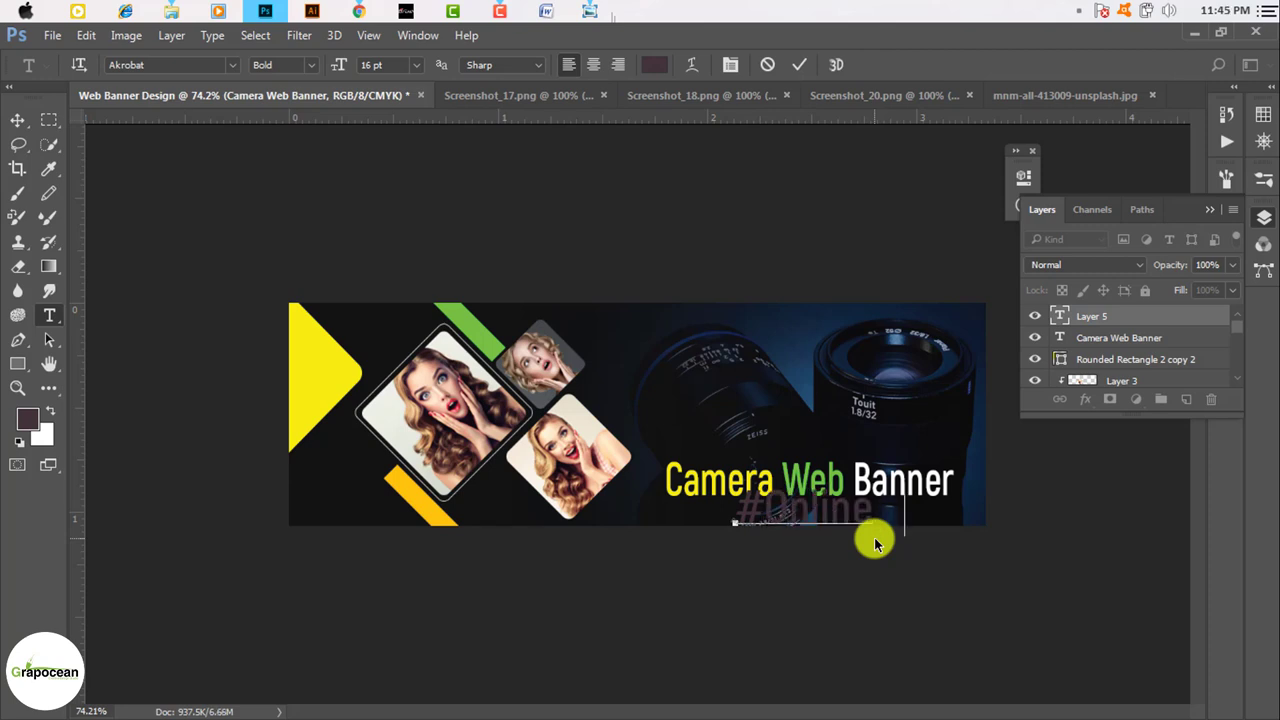
{"action": "type", "text": "Store"}
Move the #Online Store text up and scale it down to fit under the title.
{"action": "left_click", "coordinate": [16, 128]}
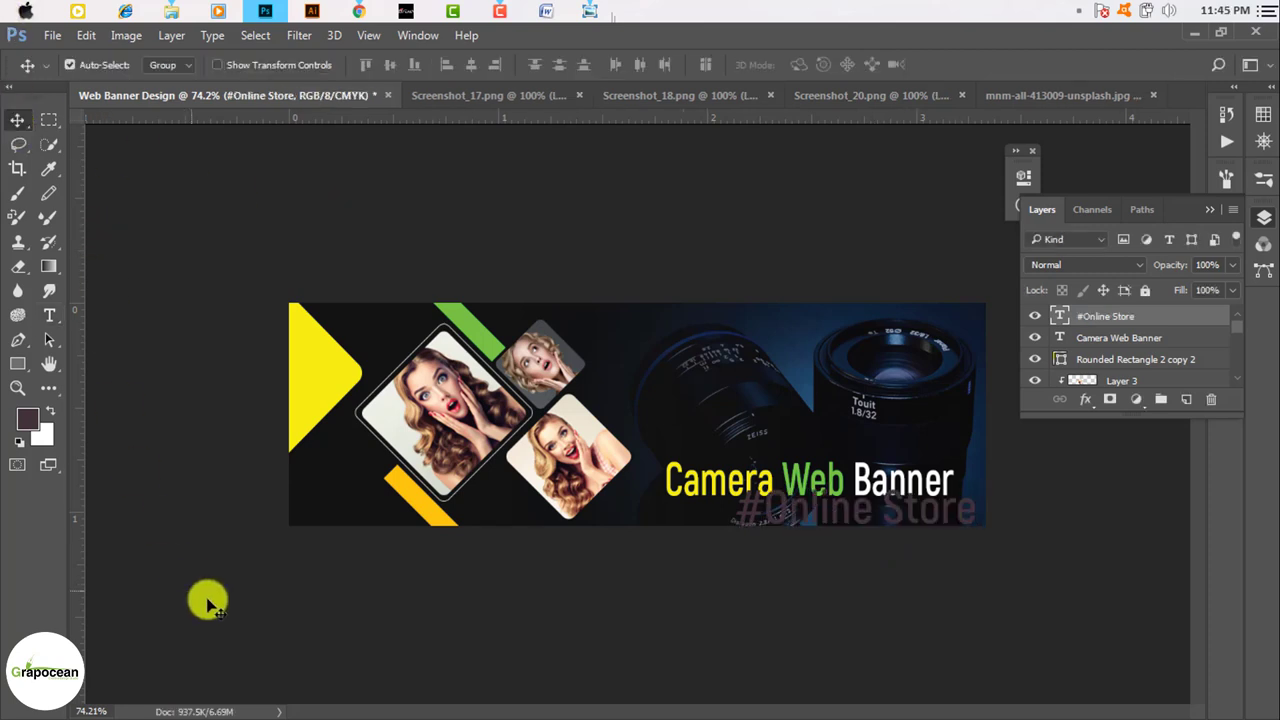
{"action": "scroll", "coordinate": [637, 416], "scroll_direction": "up", "scroll_amount": 2}
{"action": "left_click_drag", "start_coordinate": [862, 540], "coordinate": [829, 514]}
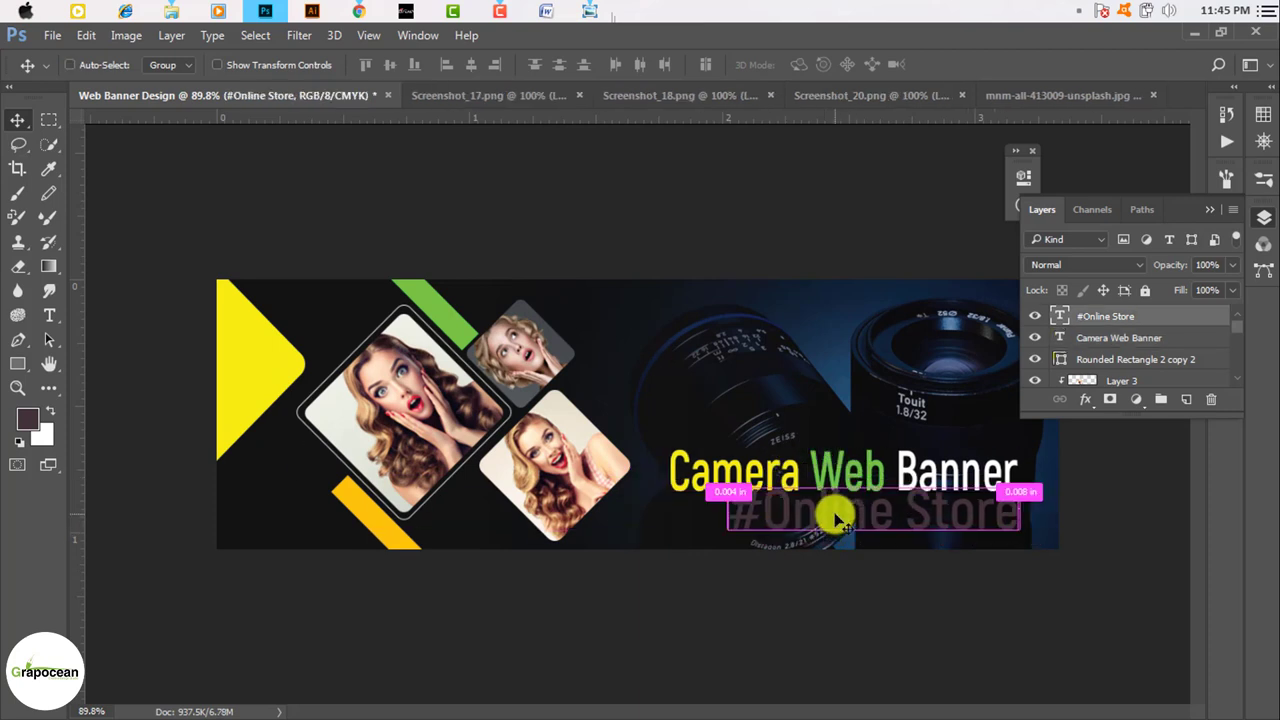
{"action": "key", "text": "ctrl+t"}
{"action": "mouse_move", "coordinate": [1020, 543]}
{"action": "left_mouse_down"}
{"action": "mouse_move", "coordinate": [965, 534]}
{"action": "mouse_move", "coordinate": [991, 523]}
{"action": "left_mouse_up"}
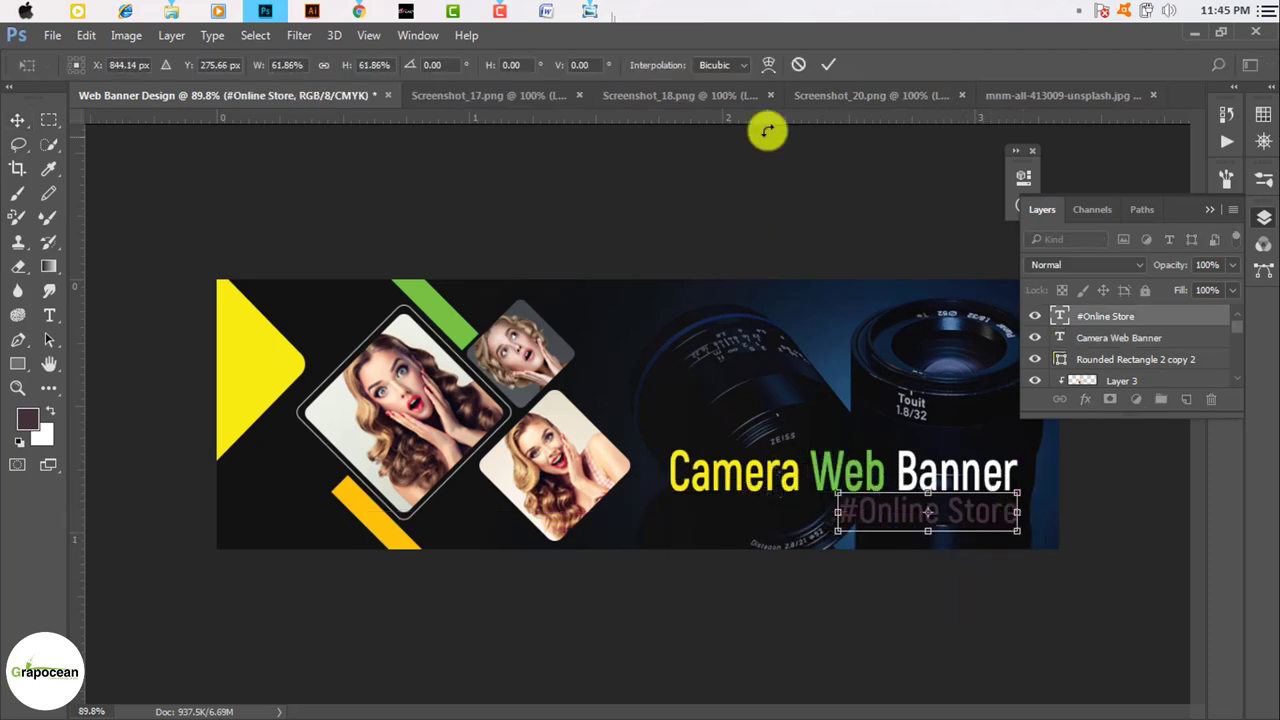
{"action": "left_click", "coordinate": [828, 67]}
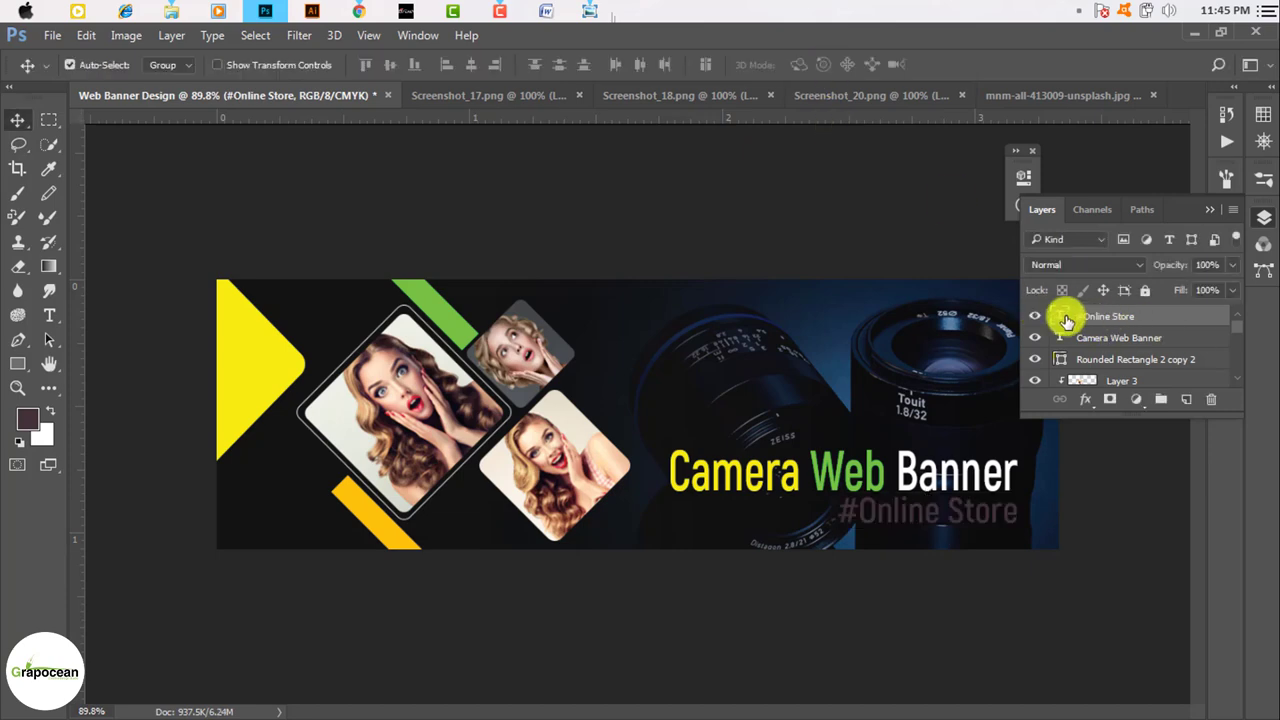
Give the #Online Store layer a white Color Overlay in Blending Options.
{"action": "right_click", "coordinate": [1075, 316]}
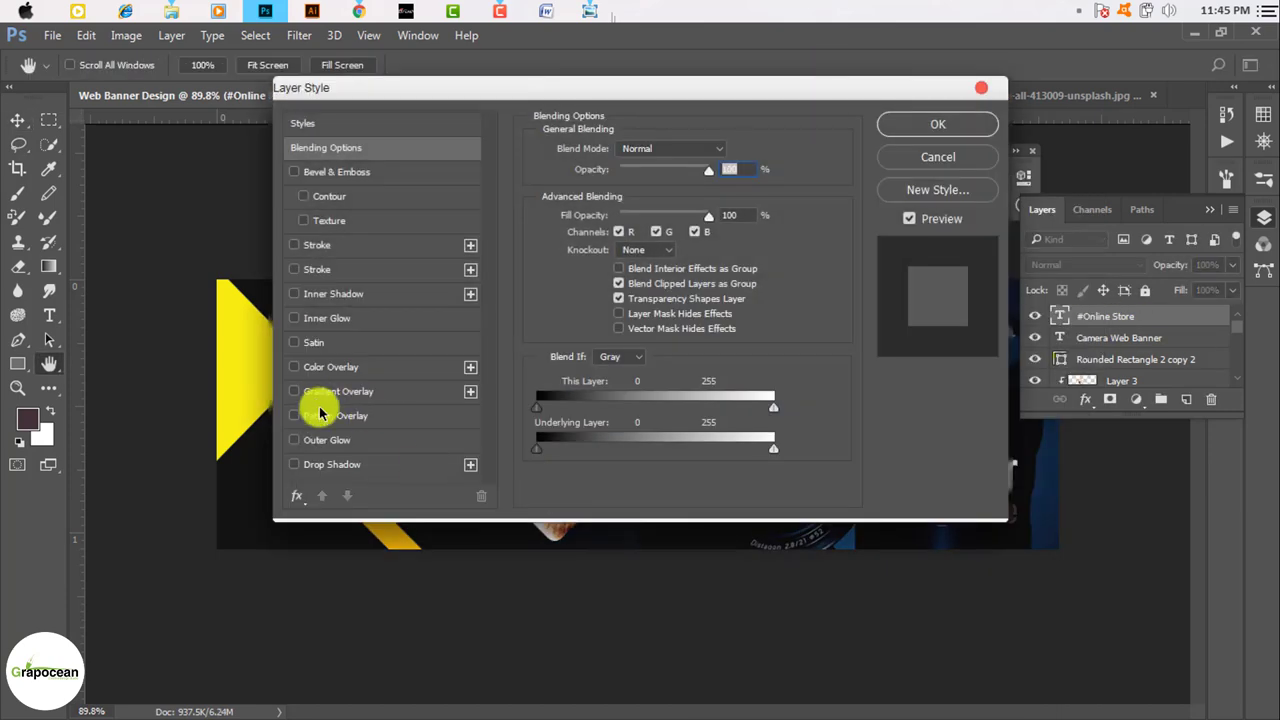
{"action": "left_click", "coordinate": [340, 395]}
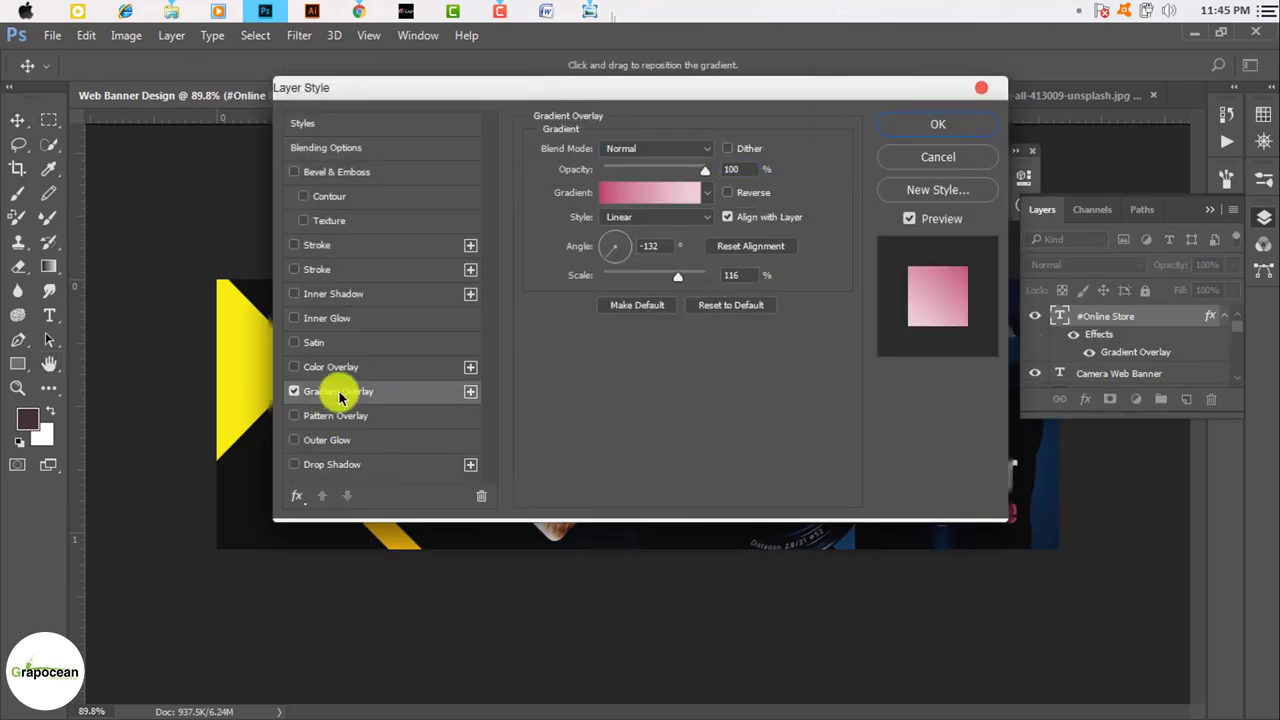
{"action": "left_click", "coordinate": [331, 367]}
{"action": "mouse_move", "coordinate": [641, 82]}
{"action": "left_mouse_down"}
{"action": "mouse_move", "coordinate": [803, 669]}
{"action": "mouse_move", "coordinate": [620, 457]}
{"action": "mouse_move", "coordinate": [592, 530]}
{"action": "left_mouse_up"}
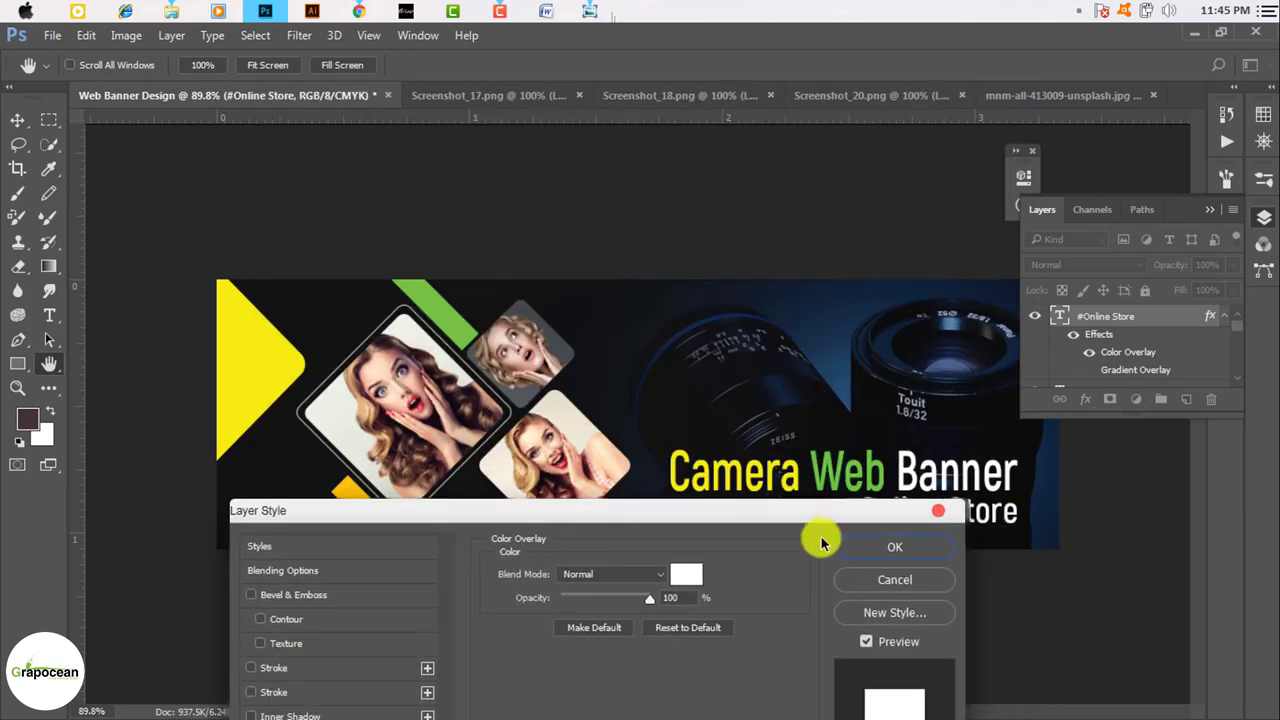
{"action": "key", "text": "Return"}
Shift both text lines to the right.
{"action": "left_click_drag", "start_coordinate": [960, 528], "coordinate": [1005, 518]}
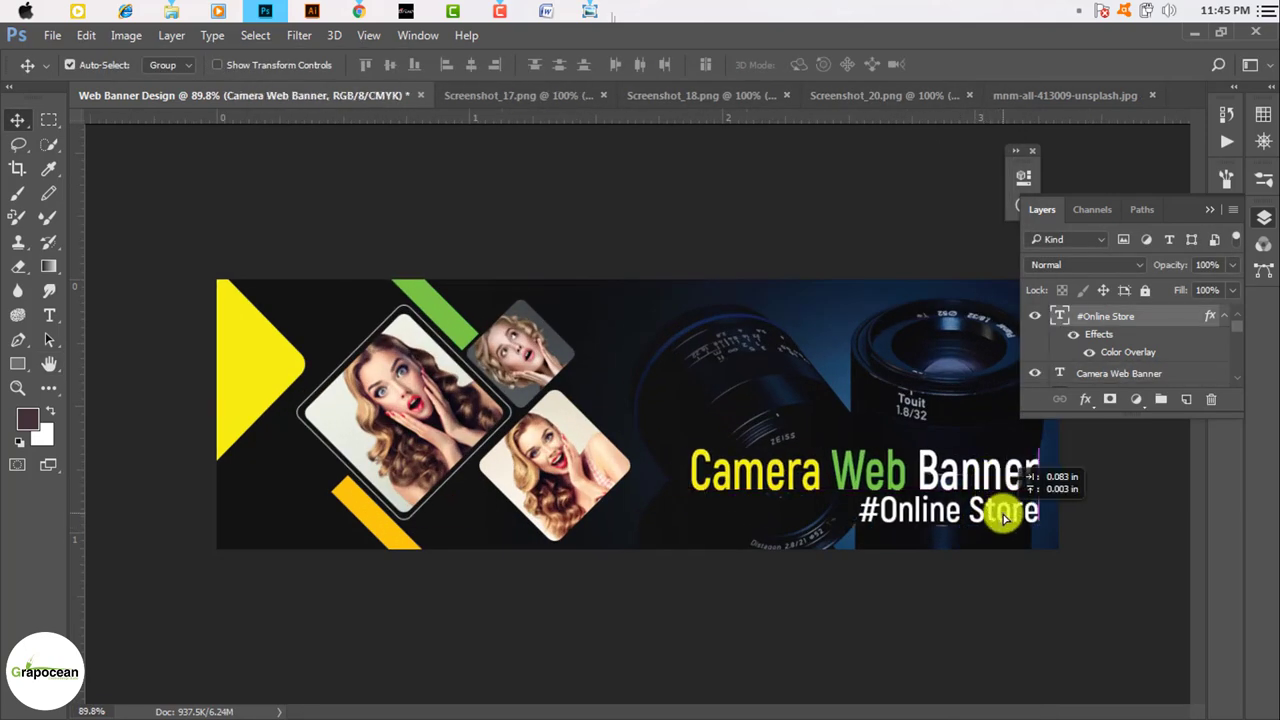
{"action": "scroll", "coordinate": [760, 523], "scroll_direction": "down", "scroll_amount": 3}
{"action": "scroll", "coordinate": [846, 509], "scroll_direction": "up", "scroll_amount": 2}
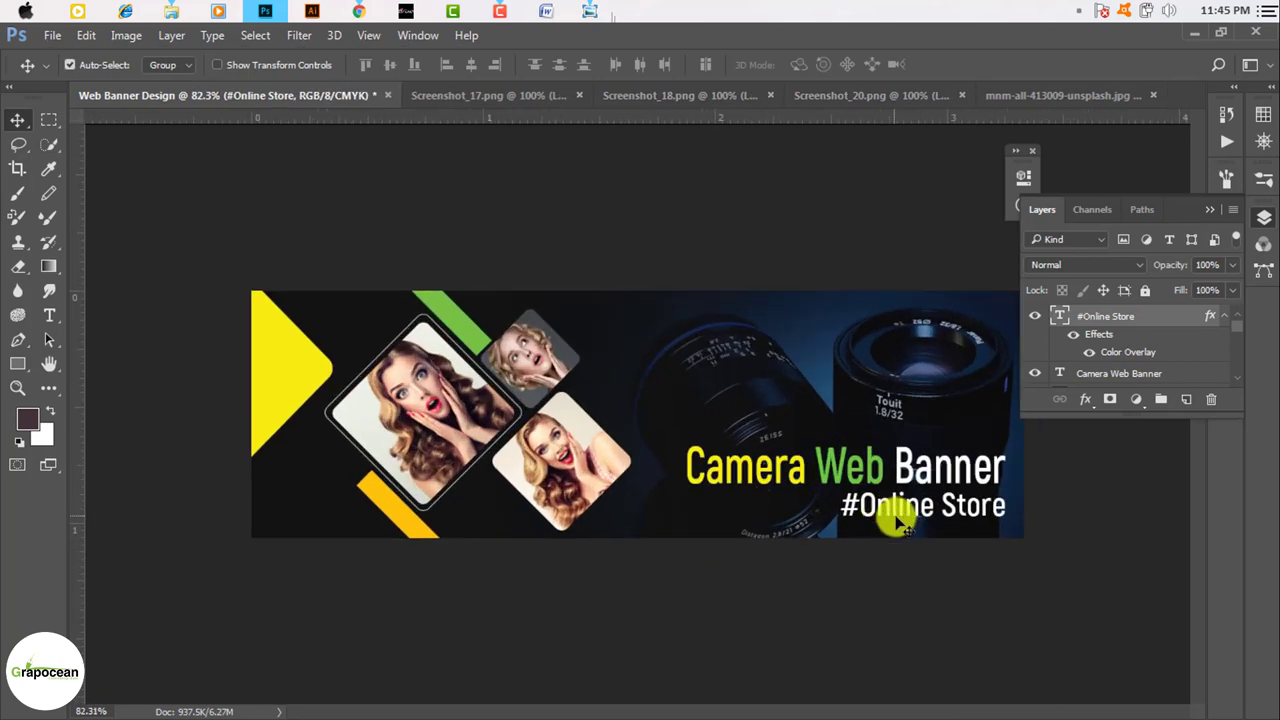
Add a 'Buy Now' text line near the banner's top, recapitalise 'Now' and shrink it.
{"action": "left_click", "coordinate": [49, 315]}
{"action": "left_click", "coordinate": [605, 323]}
{"action": "type", "text": "Buy Now"}
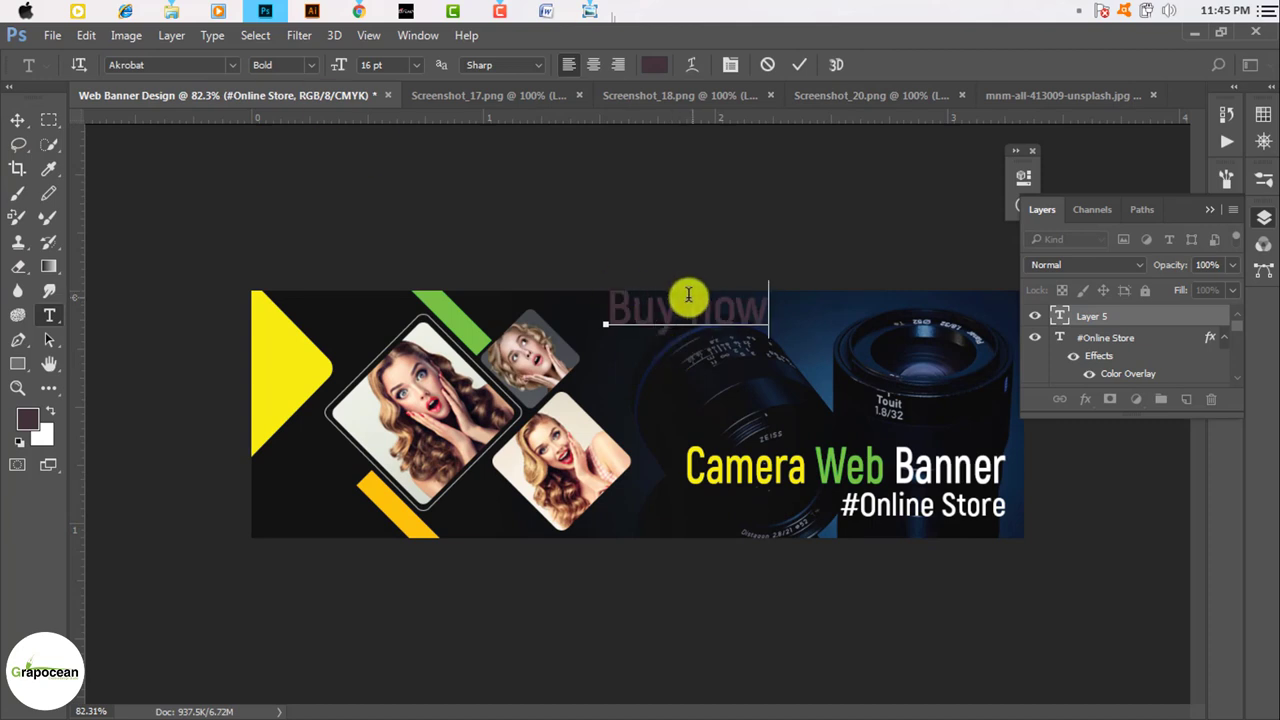
{"action": "double_click", "coordinate": [711, 313]}
{"action": "type", "text": "Now"}
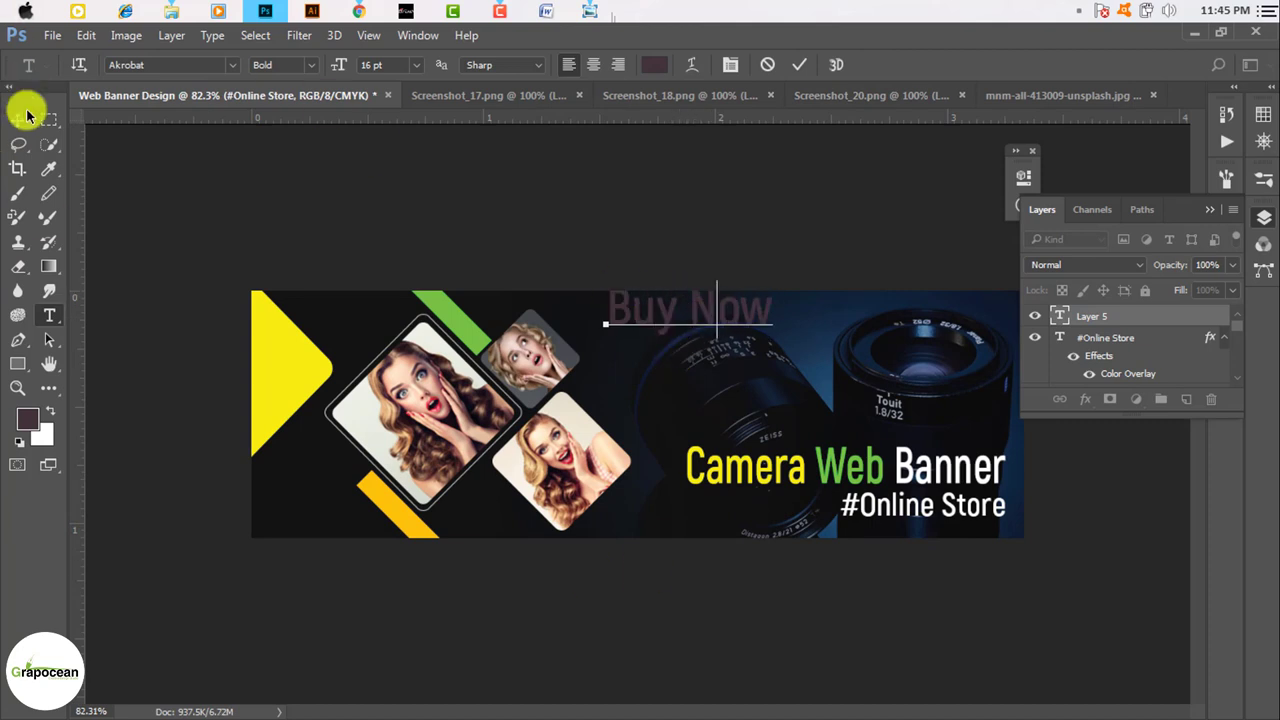
{"action": "left_click", "coordinate": [18, 119]}
{"action": "key", "text": "ctrl+t"}
{"action": "left_click_drag", "start_coordinate": [772, 326], "coordinate": [681, 328]}
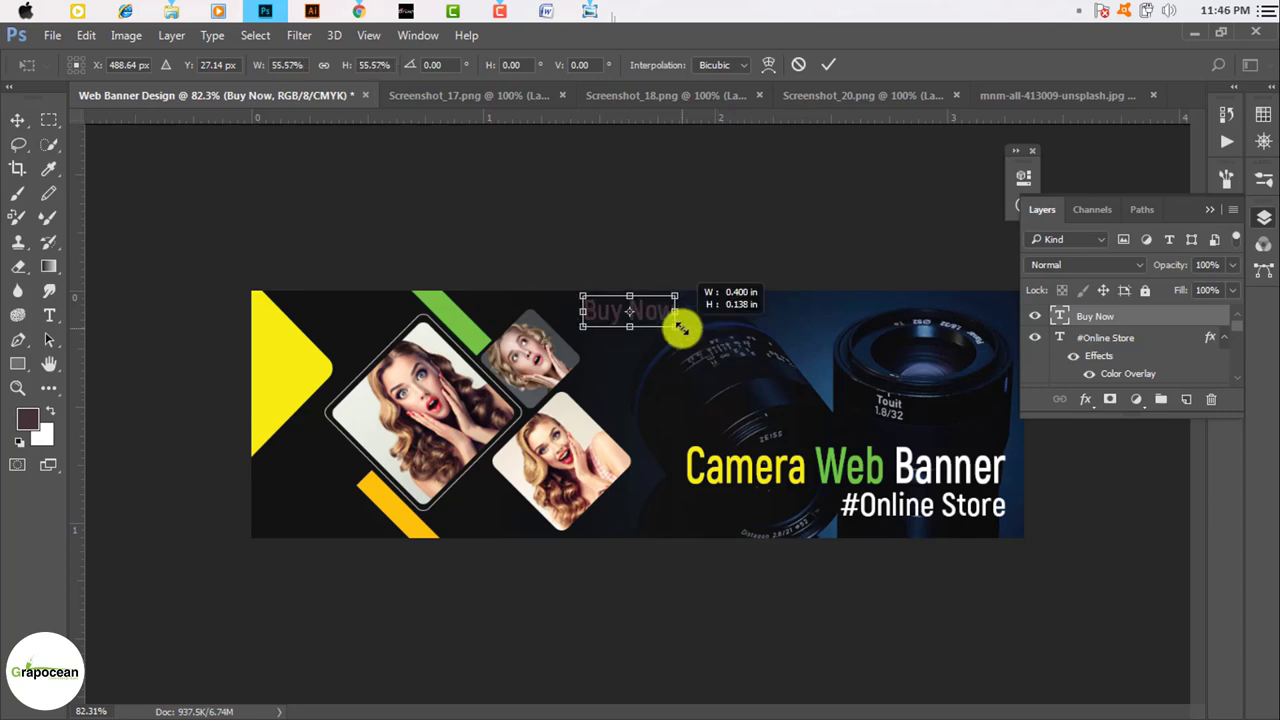
{"action": "left_click", "coordinate": [828, 64]}
{"action": "key", "text": "ctrl+plus"}
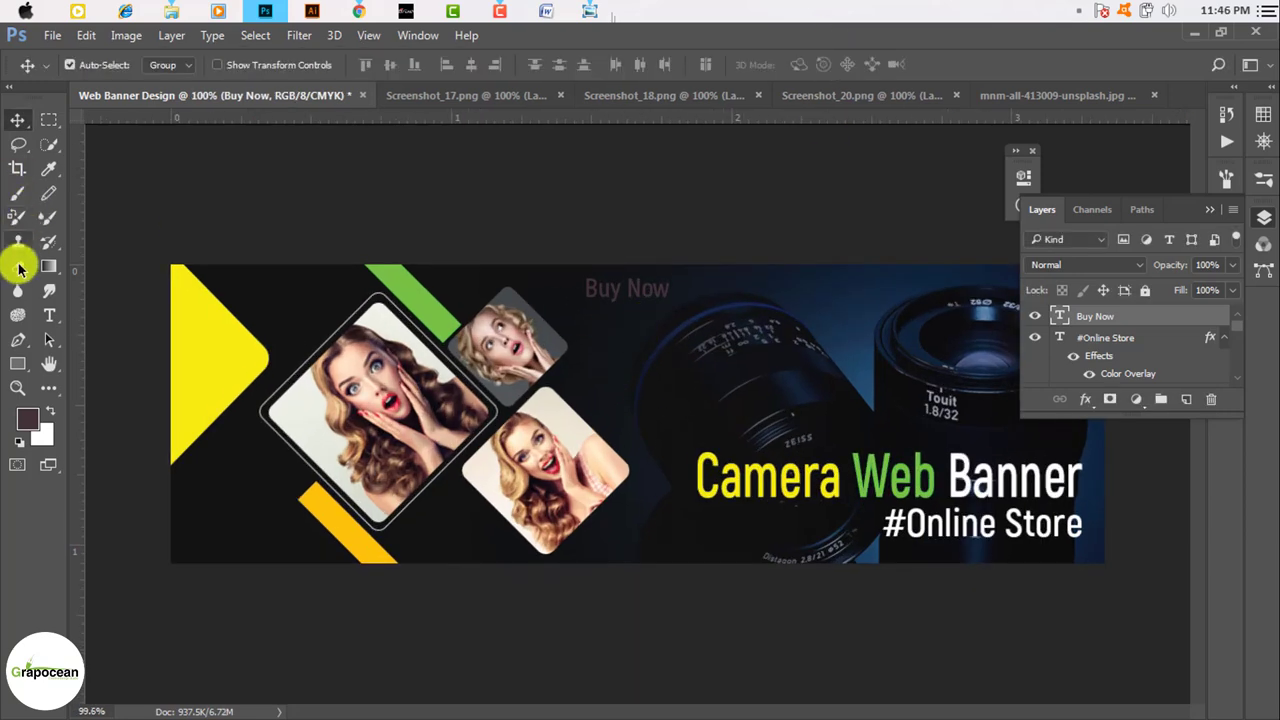
Make the Buy Now text white and nudge it slightly left.
{"action": "left_click", "coordinate": [49, 315]}
{"action": "triple_click", "coordinate": [666, 291]}
{"action": "left_click", "coordinate": [654, 64]}
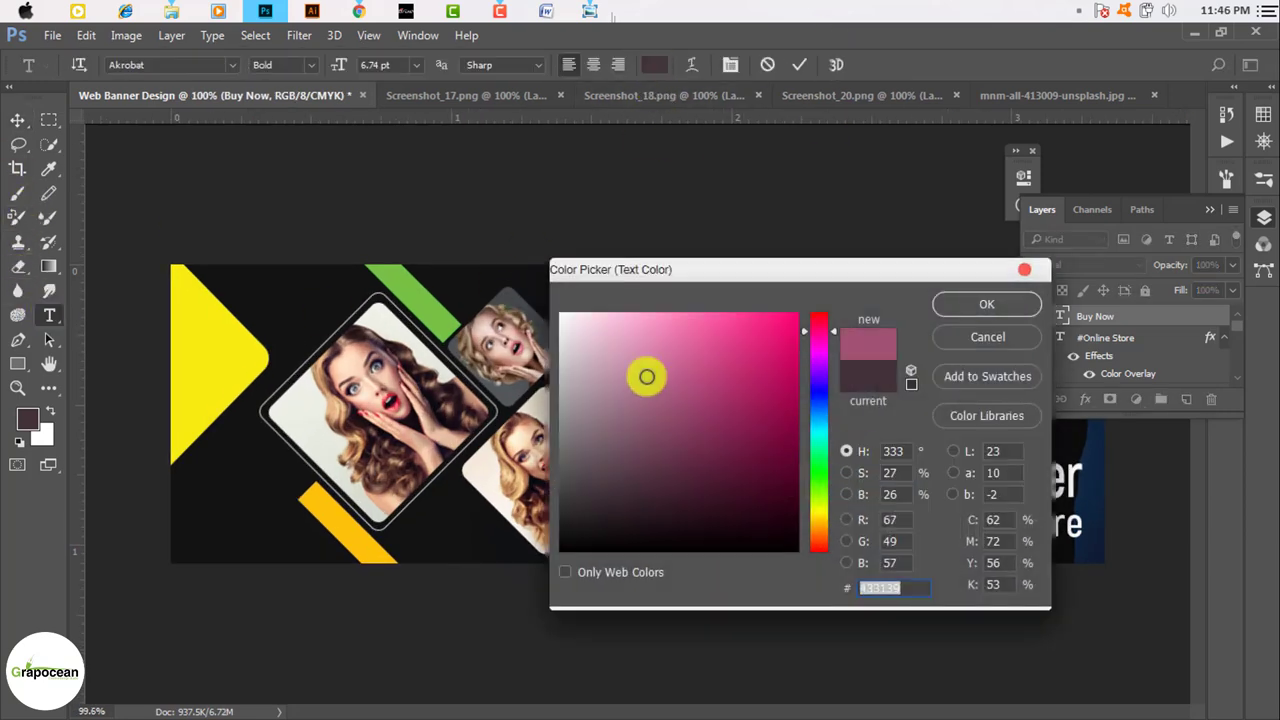
{"action": "left_click", "coordinate": [1000, 300]}
{"action": "left_click", "coordinate": [17, 119]}
{"action": "scroll", "coordinate": [629, 286], "scroll_direction": "up", "scroll_amount": 2}
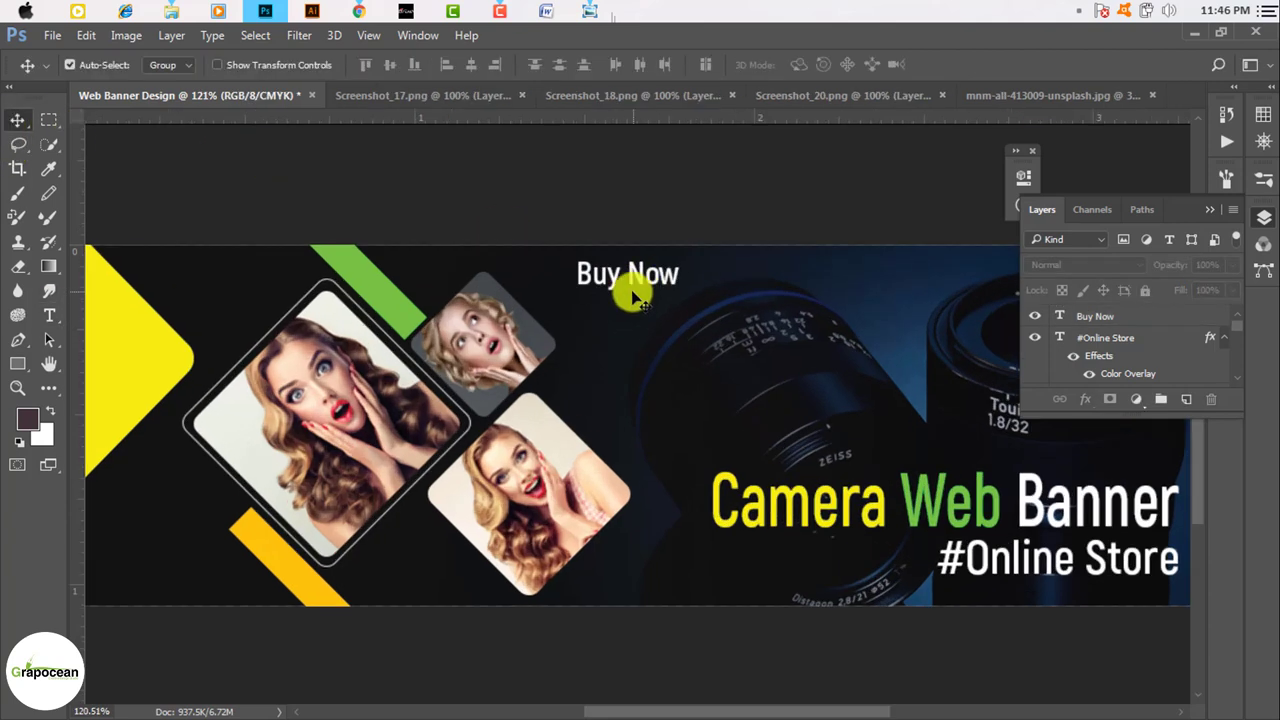
{"action": "left_click_drag", "start_coordinate": [629, 286], "coordinate": [600, 271]}
Append '25% Off' and colour '25%' with the yellow sampled from the Camera title.
{"action": "left_click", "coordinate": [49, 315]}
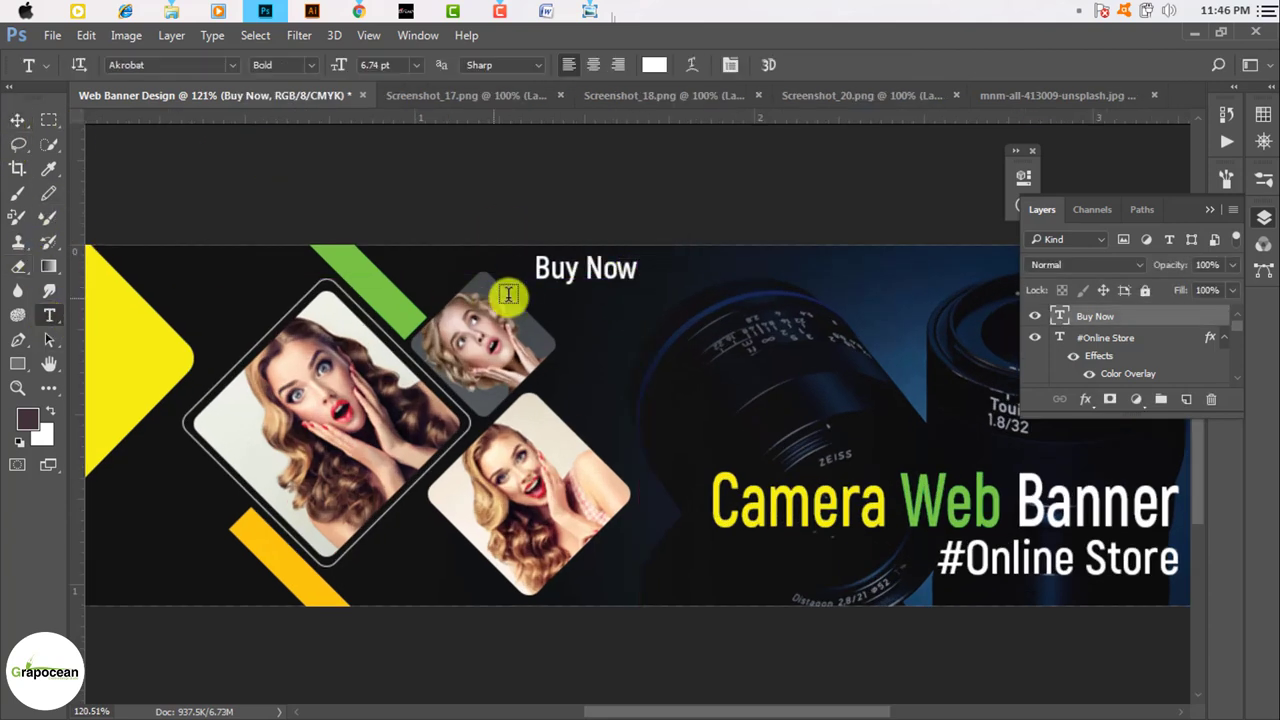
{"action": "left_click", "coordinate": [629, 271]}
{"action": "type", "text": "2"}
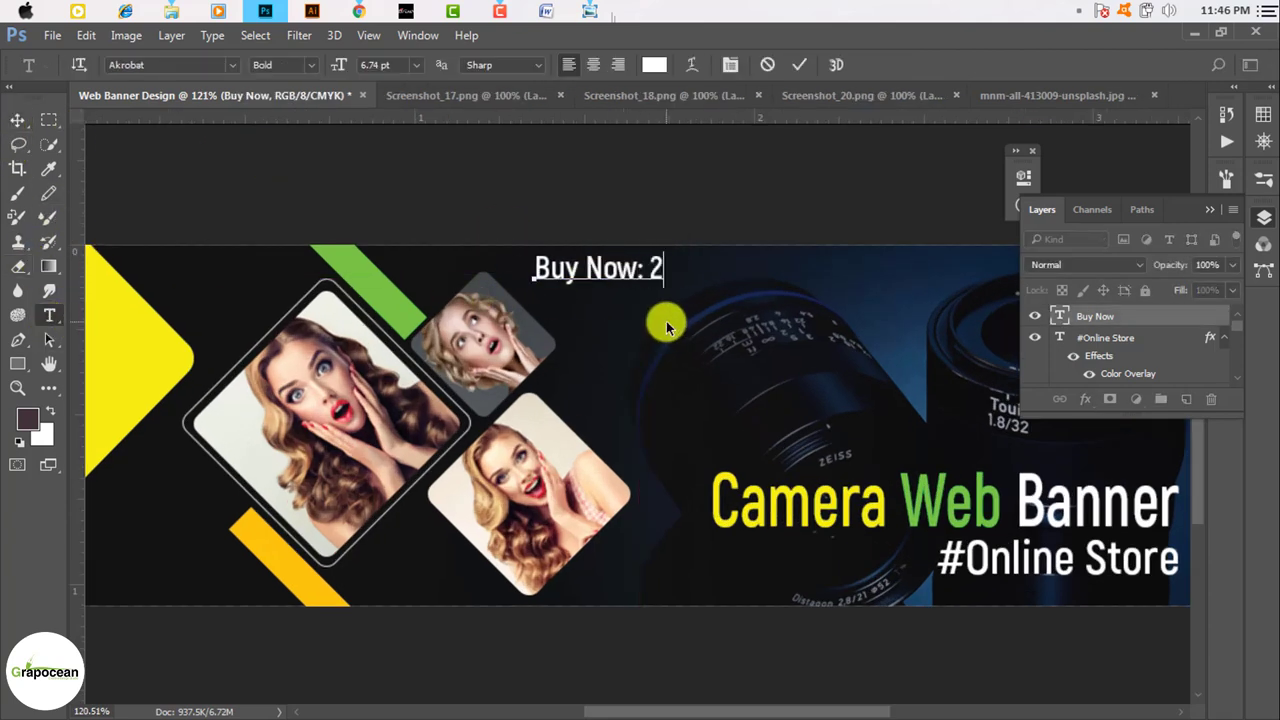
{"action": "type", "text": "5"}
{"action": "type", "text": "% "}
{"action": "type", "text": "Off"}
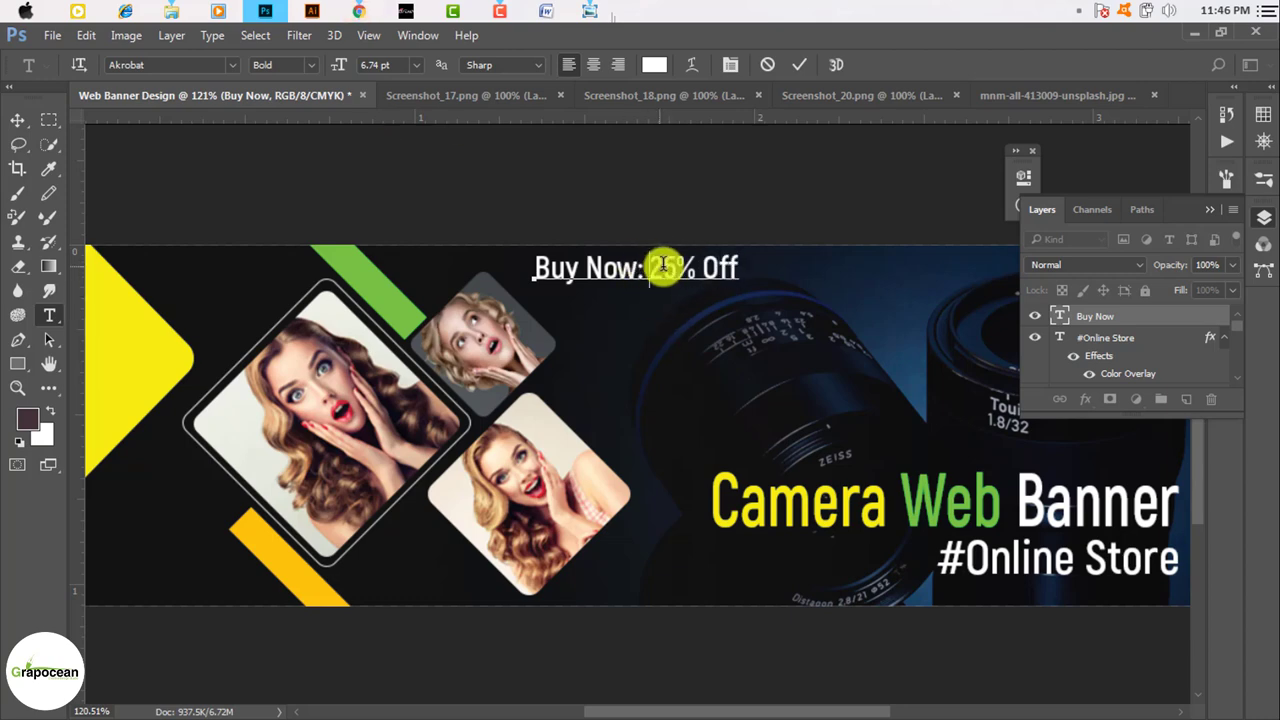
{"action": "left_click_drag", "start_coordinate": [663, 265], "coordinate": [697, 266]}
{"action": "left_click", "coordinate": [654, 64]}
{"action": "left_click_drag", "start_coordinate": [781, 262], "coordinate": [779, 608]}
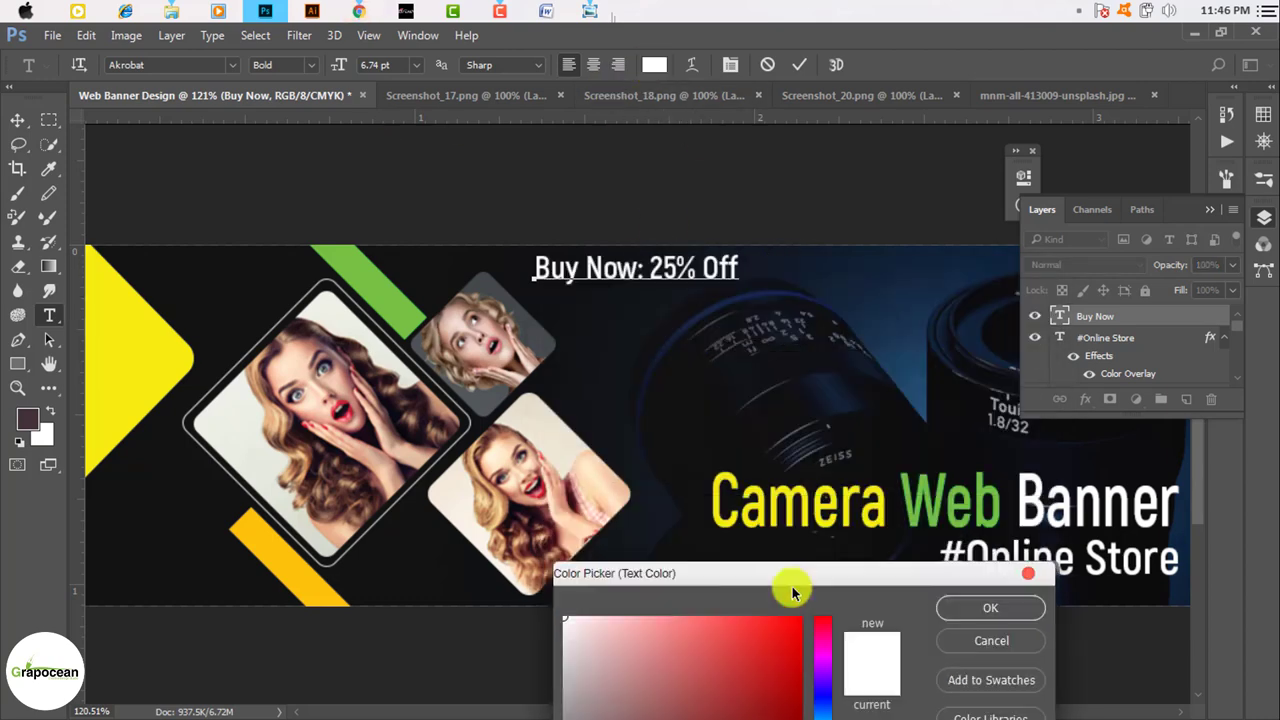
{"action": "left_click", "coordinate": [730, 477]}
{"action": "left_click", "coordinate": [983, 645]}
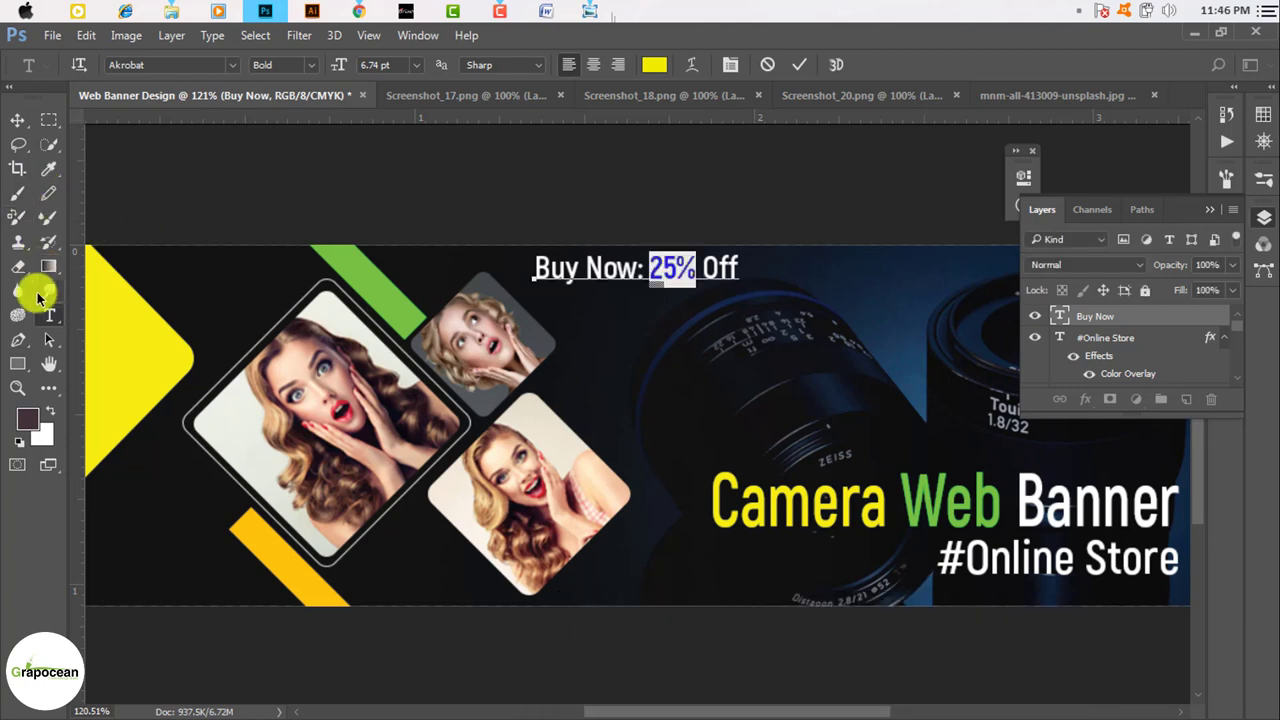
{"action": "left_click", "coordinate": [17, 119]}
Shrink the Buy Now: 25% Off line and move it slightly left.
{"action": "key", "text": "ctrl+t"}
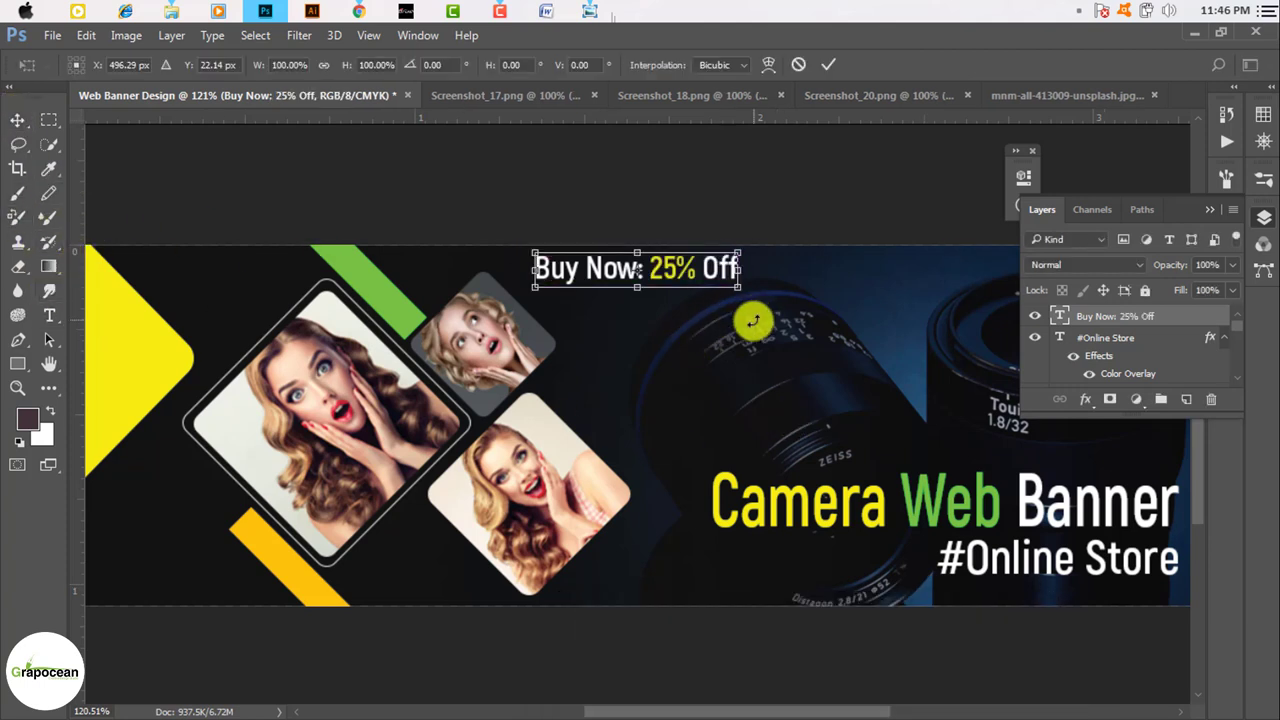
{"action": "left_click_drag", "start_coordinate": [740, 287], "coordinate": [725, 284]}
{"action": "left_click", "coordinate": [826, 66]}
{"action": "left_click_drag", "start_coordinate": [646, 263], "coordinate": [608, 265]}
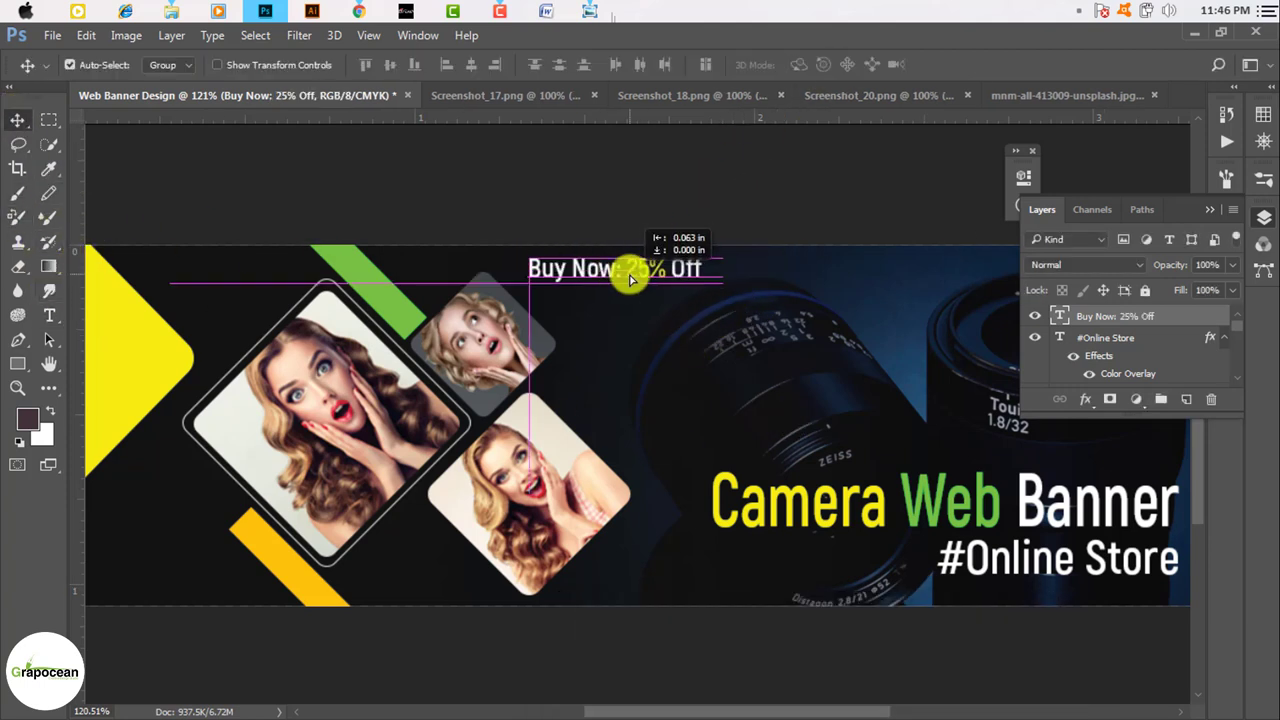
{"action": "scroll", "coordinate": [706, 314], "scroll_direction": "down", "scroll_amount": 3}
Place the Buy Now: 25% Off line at the banner's top-right corner.
{"action": "scroll", "coordinate": [657, 323], "scroll_direction": "down", "scroll_amount": 1}
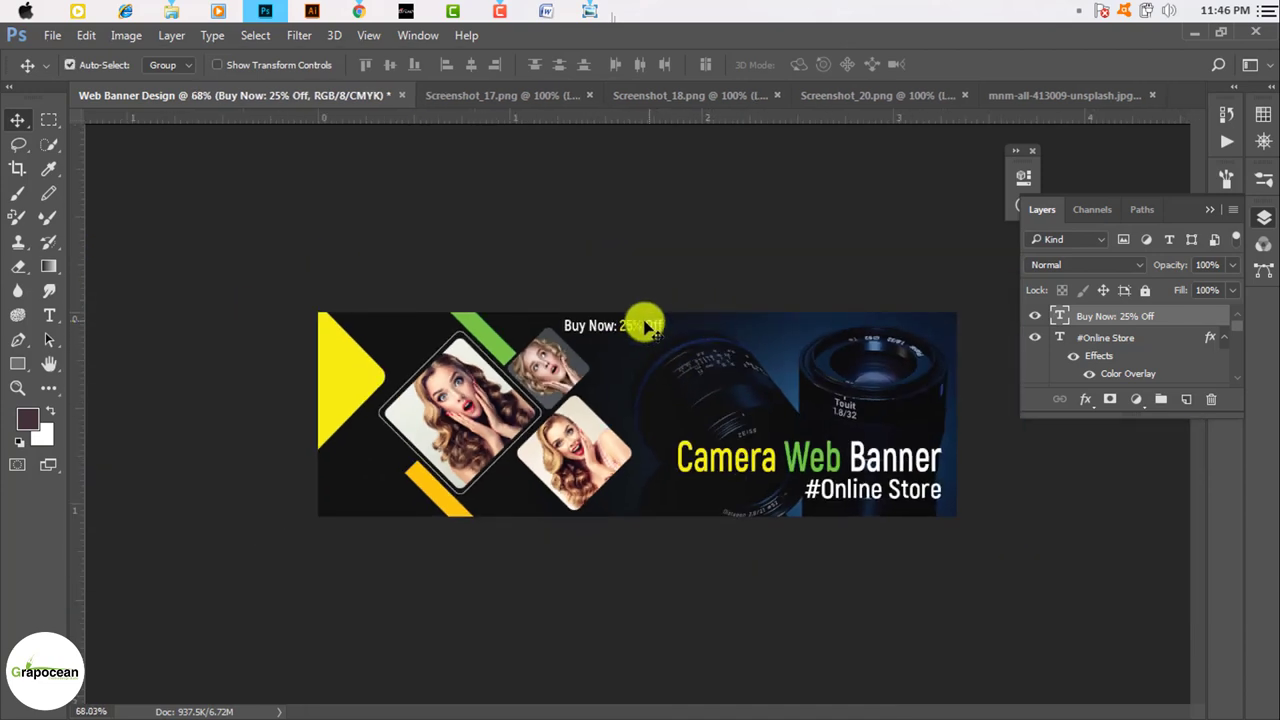
{"action": "left_click_drag", "start_coordinate": [646, 322], "coordinate": [905, 328]}
{"action": "scroll", "coordinate": [716, 385], "scroll_direction": "up", "scroll_amount": 2}
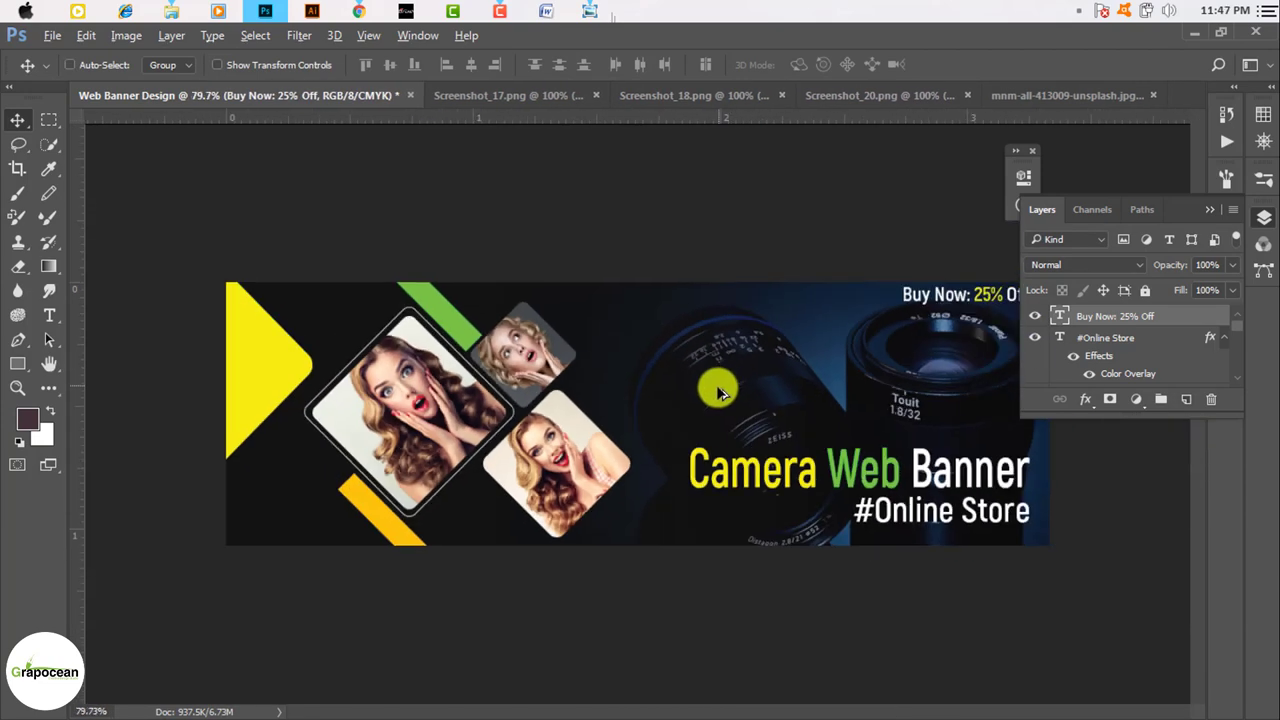
{"action": "scroll", "coordinate": [957, 320], "scroll_direction": "up", "scroll_amount": 2}
{"action": "left_click", "coordinate": [933, 340]}
{"action": "scroll", "coordinate": [1171, 277], "scroll_direction": "up", "scroll_amount": 3}
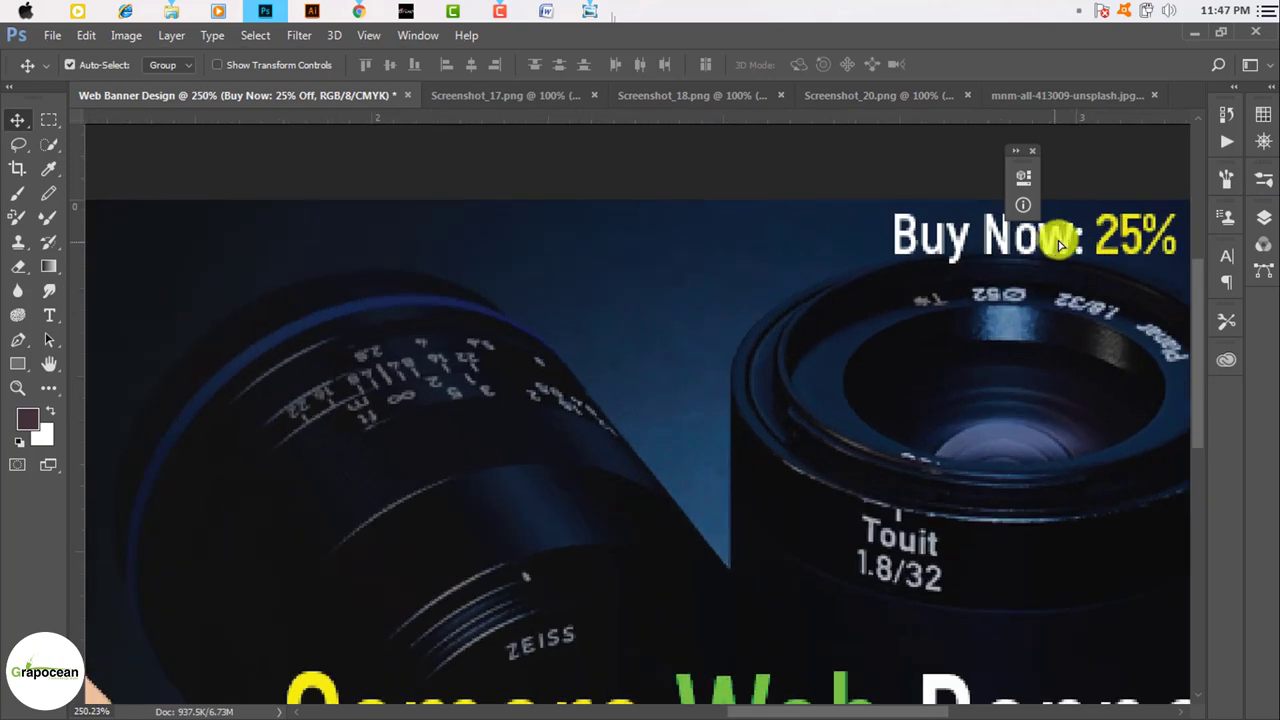
{"action": "scroll", "coordinate": [971, 234], "scroll_direction": "down", "scroll_amount": 1}
{"action": "mouse_move", "coordinate": [1032, 262]}
{"action": "left_mouse_down"}
{"action": "mouse_move", "coordinate": [1014, 277]}
{"action": "mouse_move", "coordinate": [1025, 275]}
{"action": "left_mouse_up"}
{"action": "key", "text": "ctrl+t"}
{"action": "left_click", "coordinate": [828, 64]}
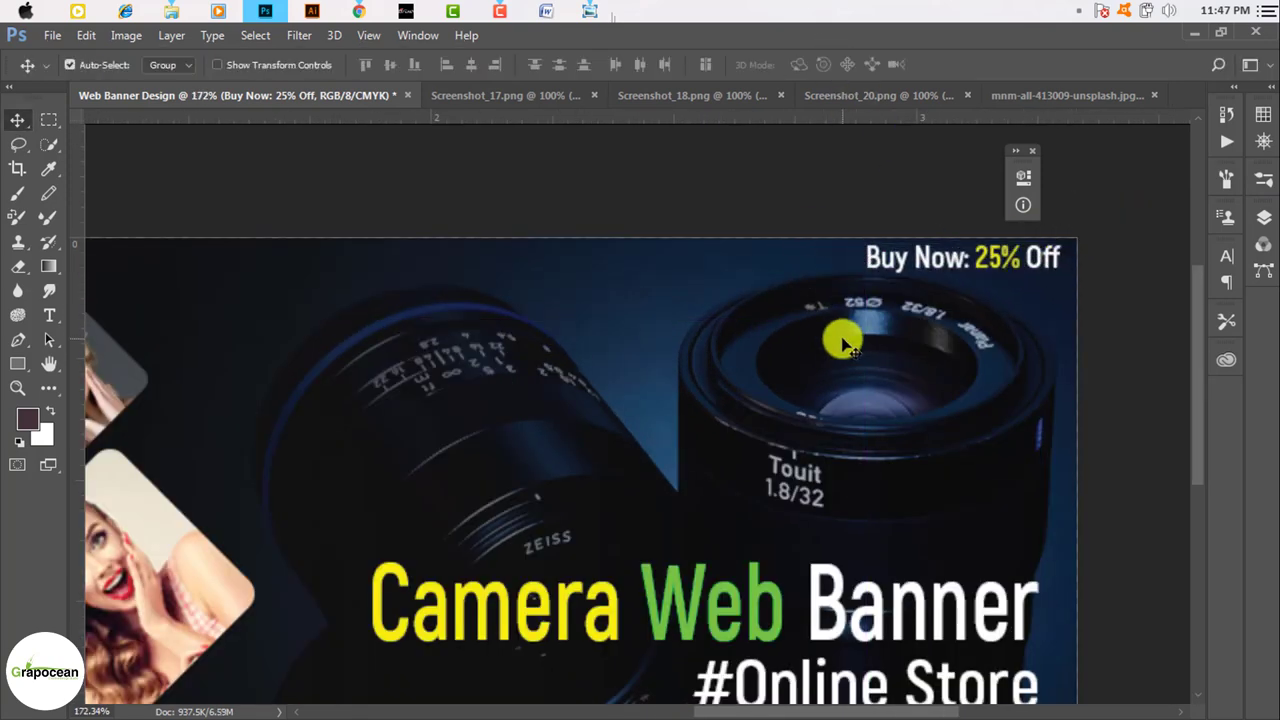
{"action": "scroll", "coordinate": [830, 420], "scroll_direction": "down", "scroll_amount": 3}
{"action": "scroll", "coordinate": [1113, 533], "scroll_direction": "up", "scroll_amount": 3}
Nudge the title and #Online Store line down, aligning the tagline under the headline.
{"action": "left_click_drag", "start_coordinate": [1006, 543], "coordinate": [1006, 551]}
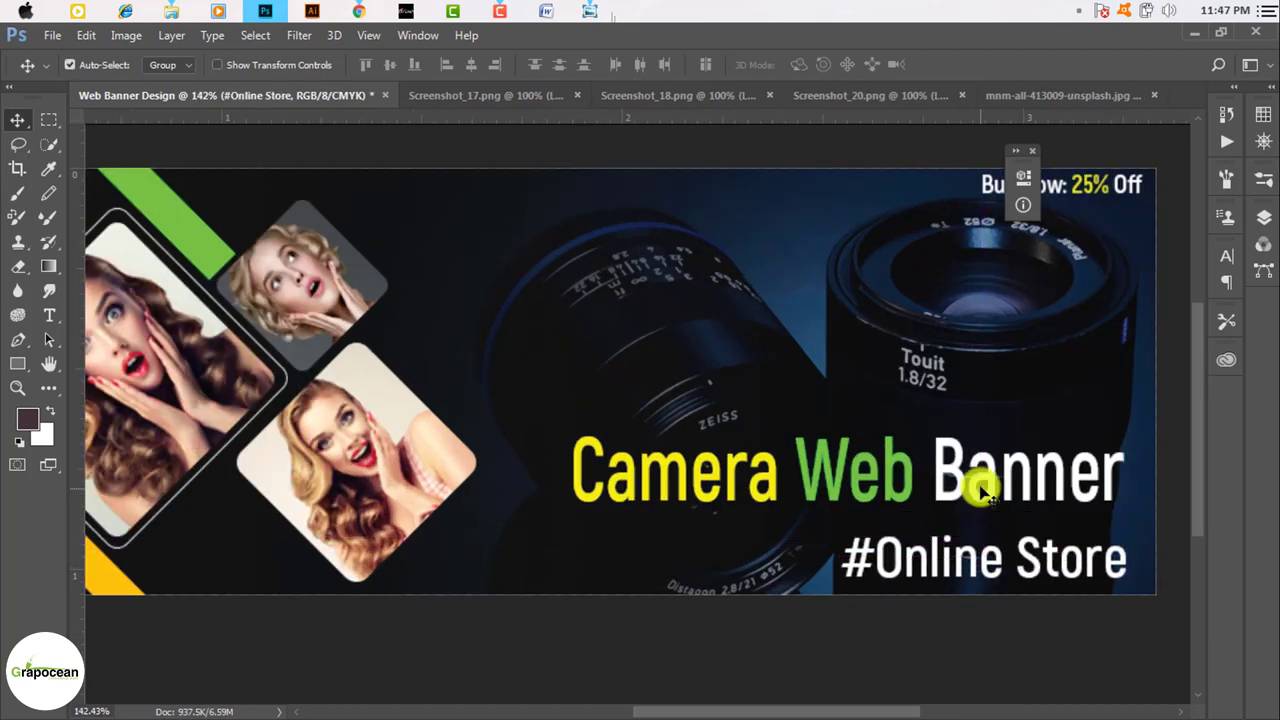
{"action": "left_click_drag", "start_coordinate": [986, 460], "coordinate": [986, 491]}
{"action": "scroll", "coordinate": [980, 570], "scroll_direction": "down", "scroll_amount": 3}
{"action": "scroll", "coordinate": [794, 517], "scroll_direction": "up", "scroll_amount": 2}
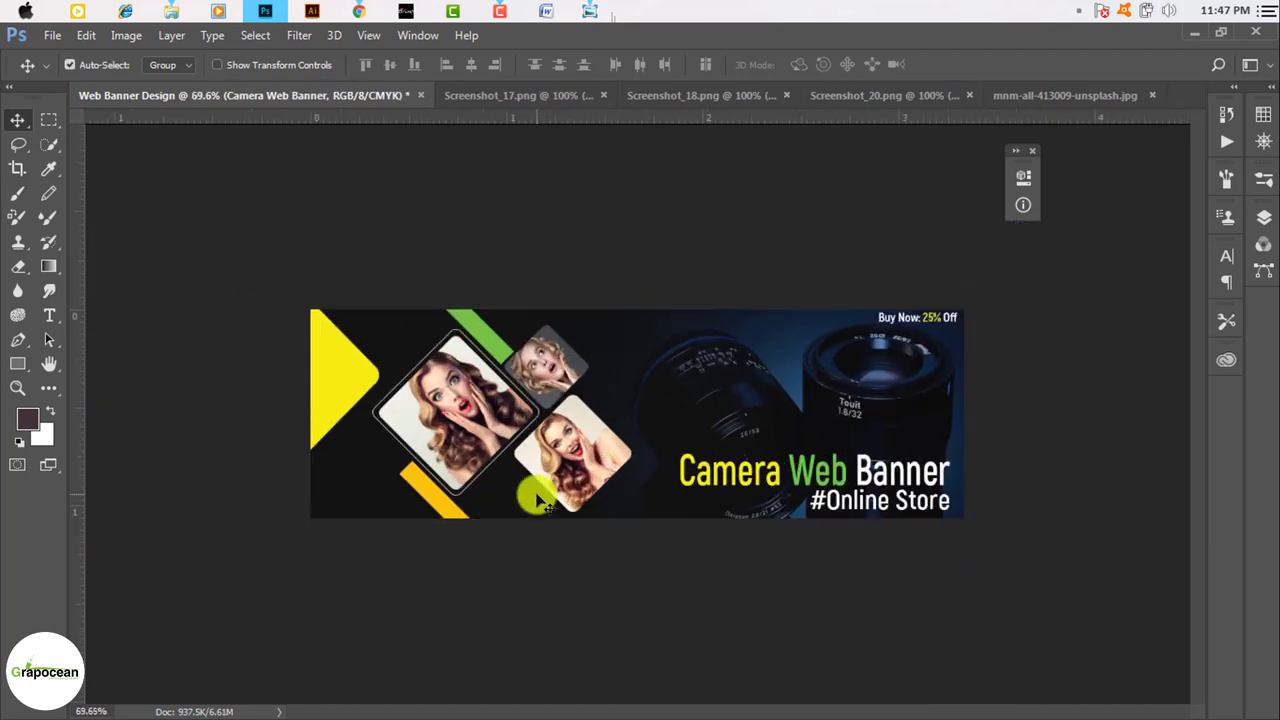
{"action": "scroll", "coordinate": [509, 480], "scroll_direction": "down", "scroll_amount": 2}
{"action": "scroll", "coordinate": [587, 425], "scroll_direction": "up", "scroll_amount": 1}
{"action": "scroll", "coordinate": [590, 428], "scroll_direction": "up", "scroll_amount": 1}
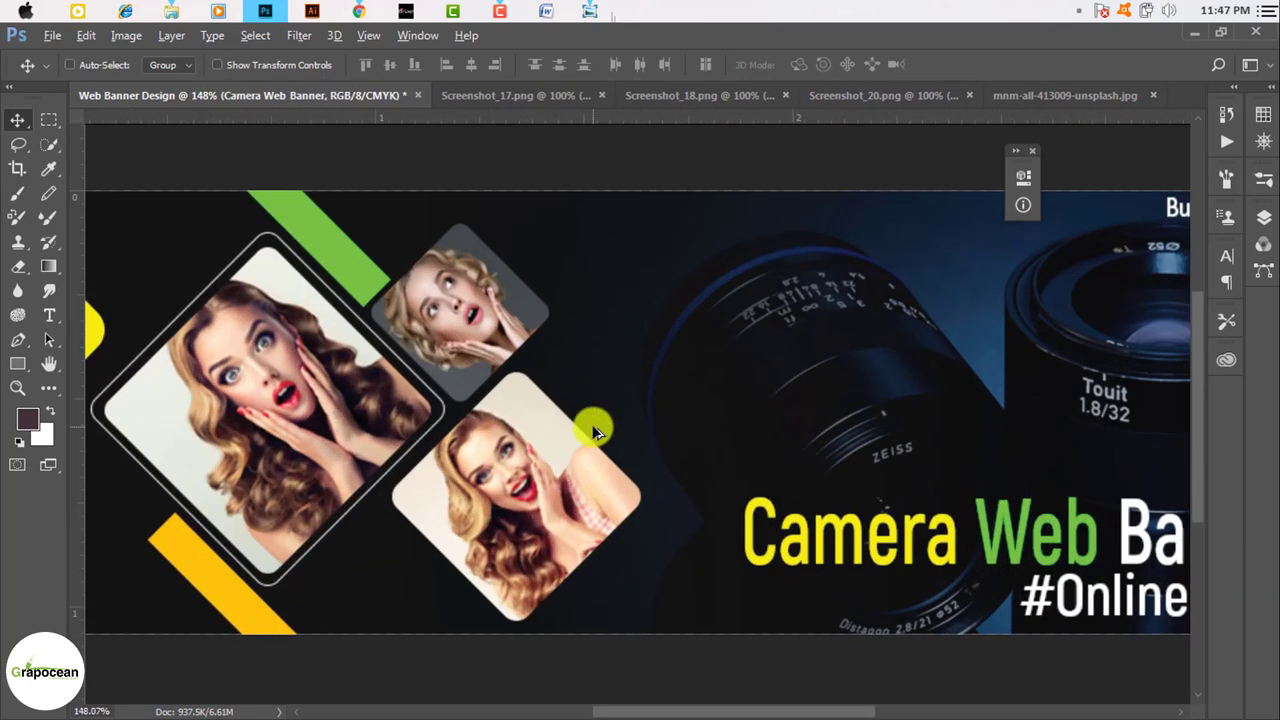
{"action": "scroll", "coordinate": [593, 432], "scroll_direction": "down", "scroll_amount": 1}
{"action": "scroll", "coordinate": [928, 505], "scroll_direction": "up", "scroll_amount": 1}
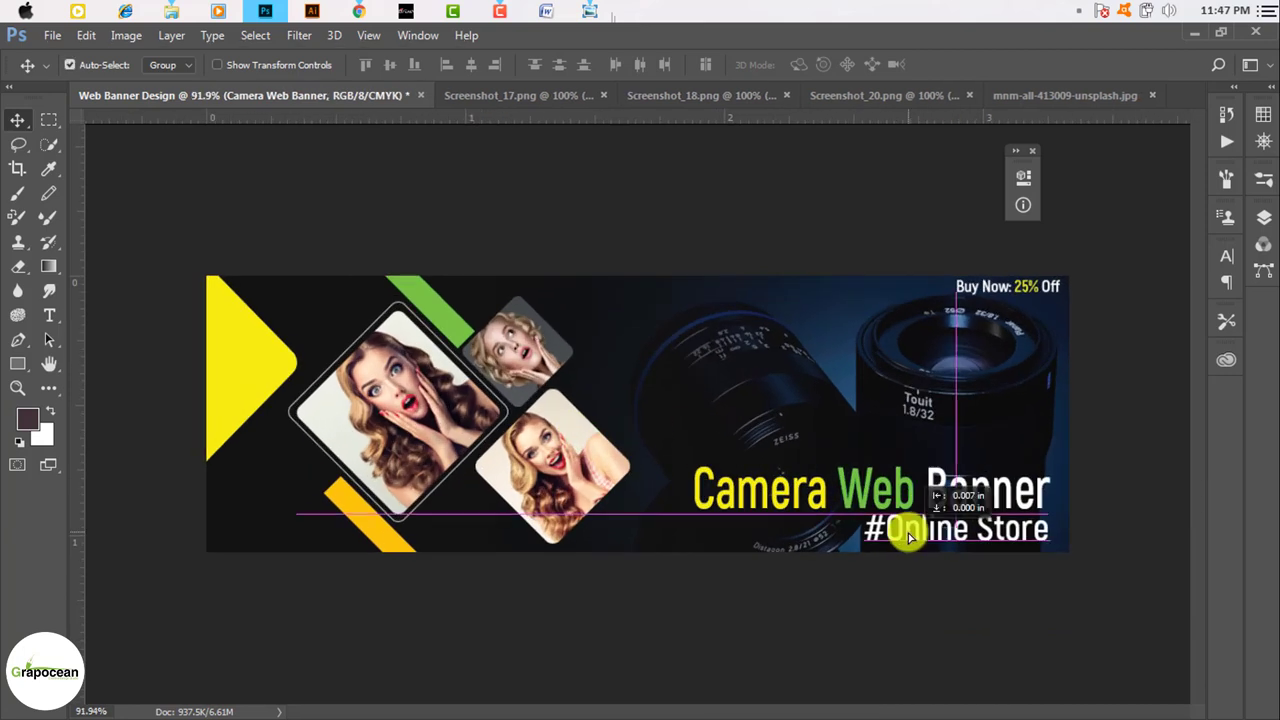
{"action": "left_click_drag", "start_coordinate": [894, 543], "coordinate": [900, 527]}
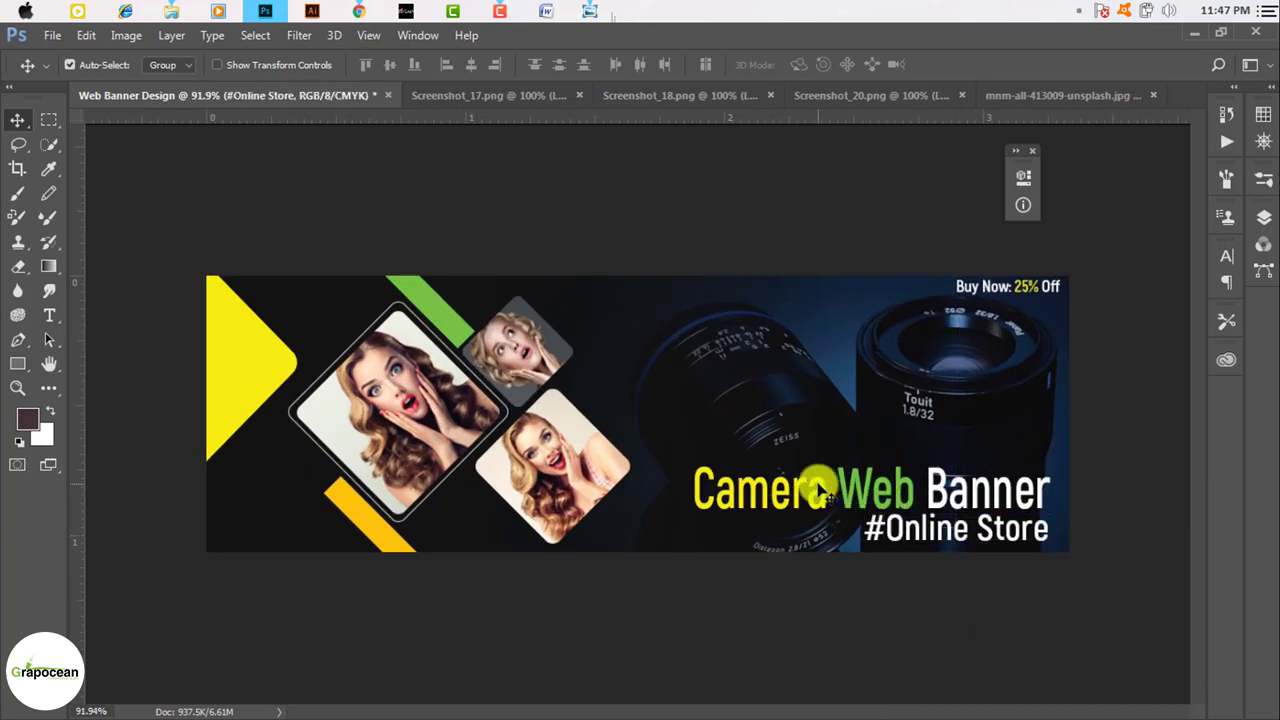
{"action": "scroll", "coordinate": [402, 512], "scroll_direction": "up", "scroll_amount": 1}
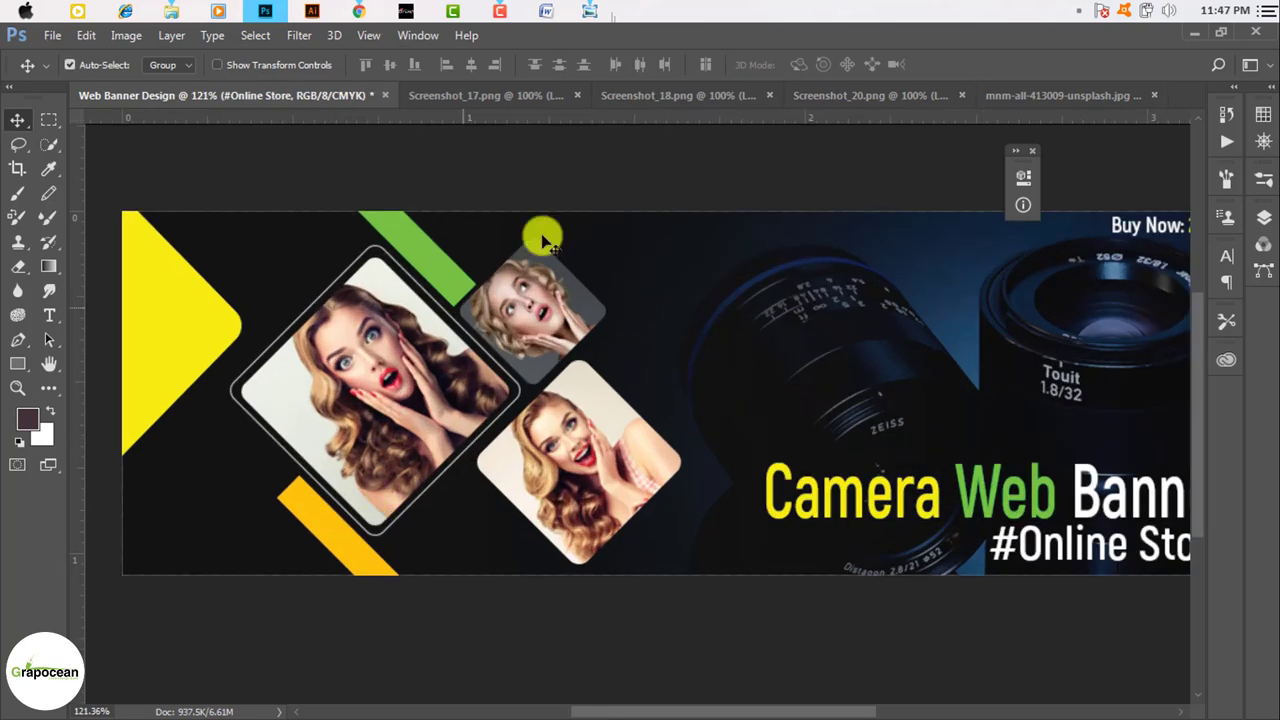
{"action": "scroll", "coordinate": [416, 482], "scroll_direction": "down", "scroll_amount": 1}
Duplicate the yellow corner shape.
{"action": "left_click", "coordinate": [262, 388], "text": "ctrl"}
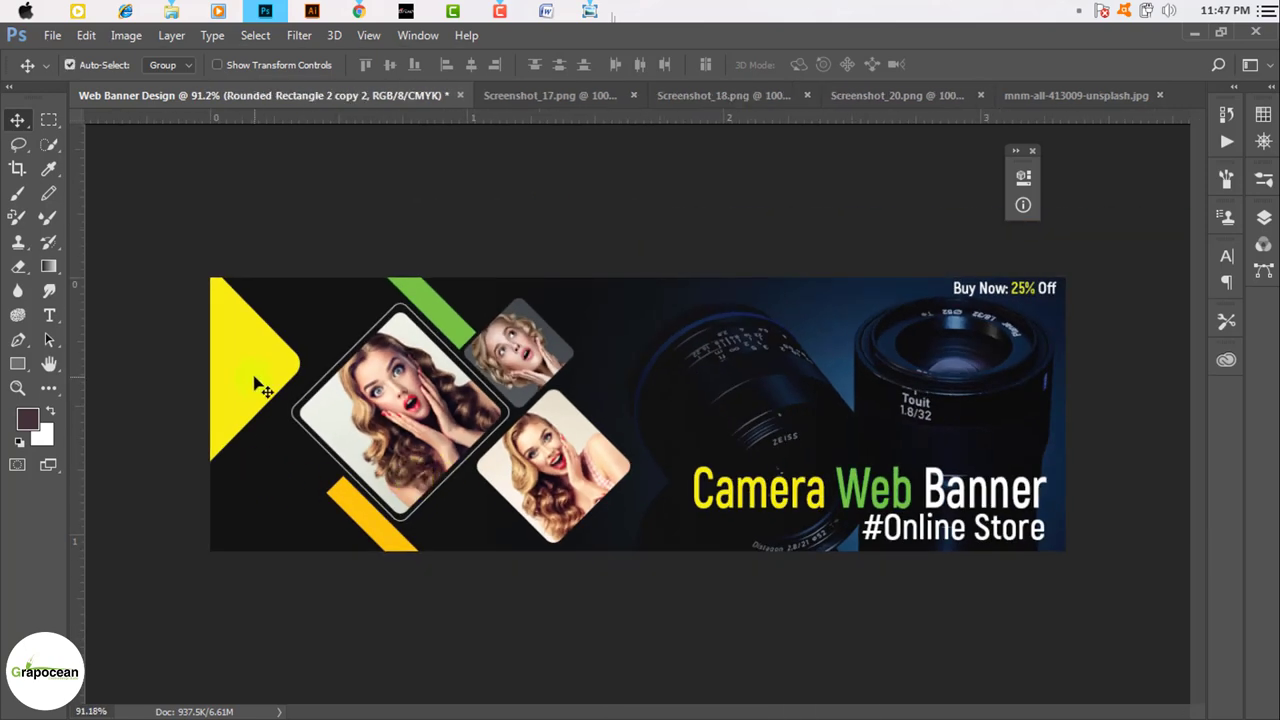
{"action": "left_click_drag", "start_coordinate": [260, 377], "coordinate": [278, 370]}
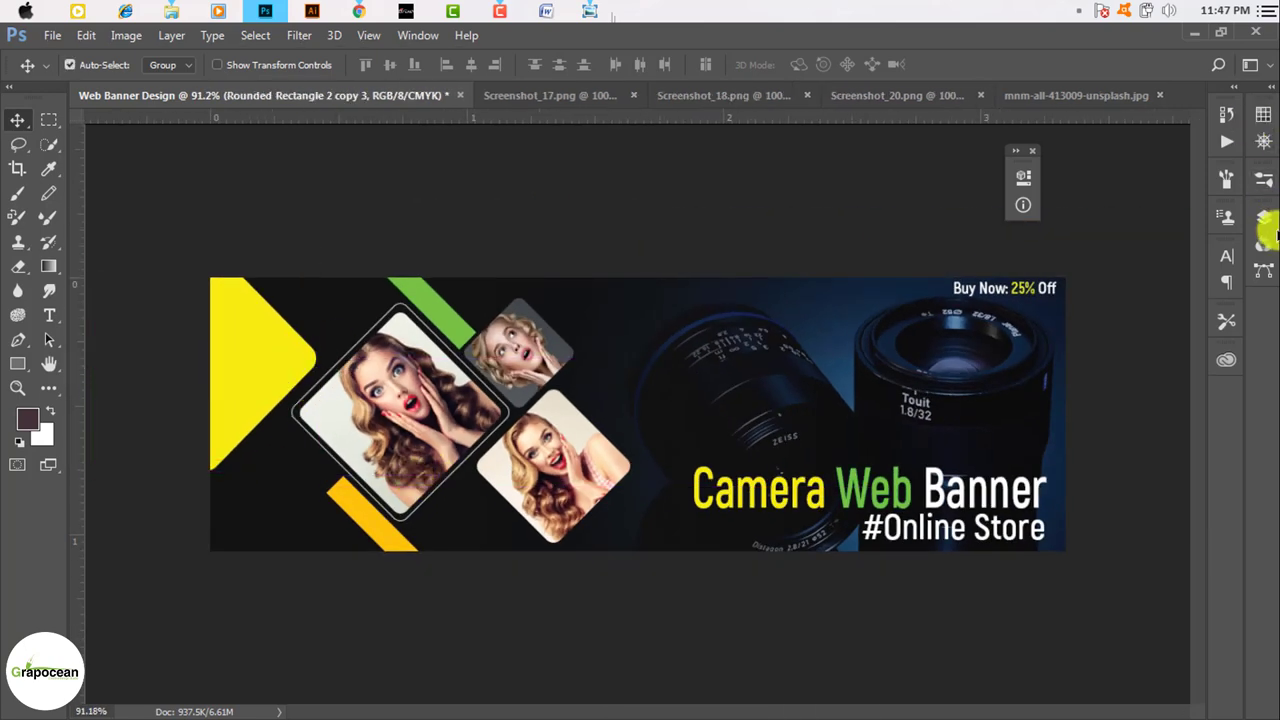
{"action": "left_click", "coordinate": [1268, 228]}
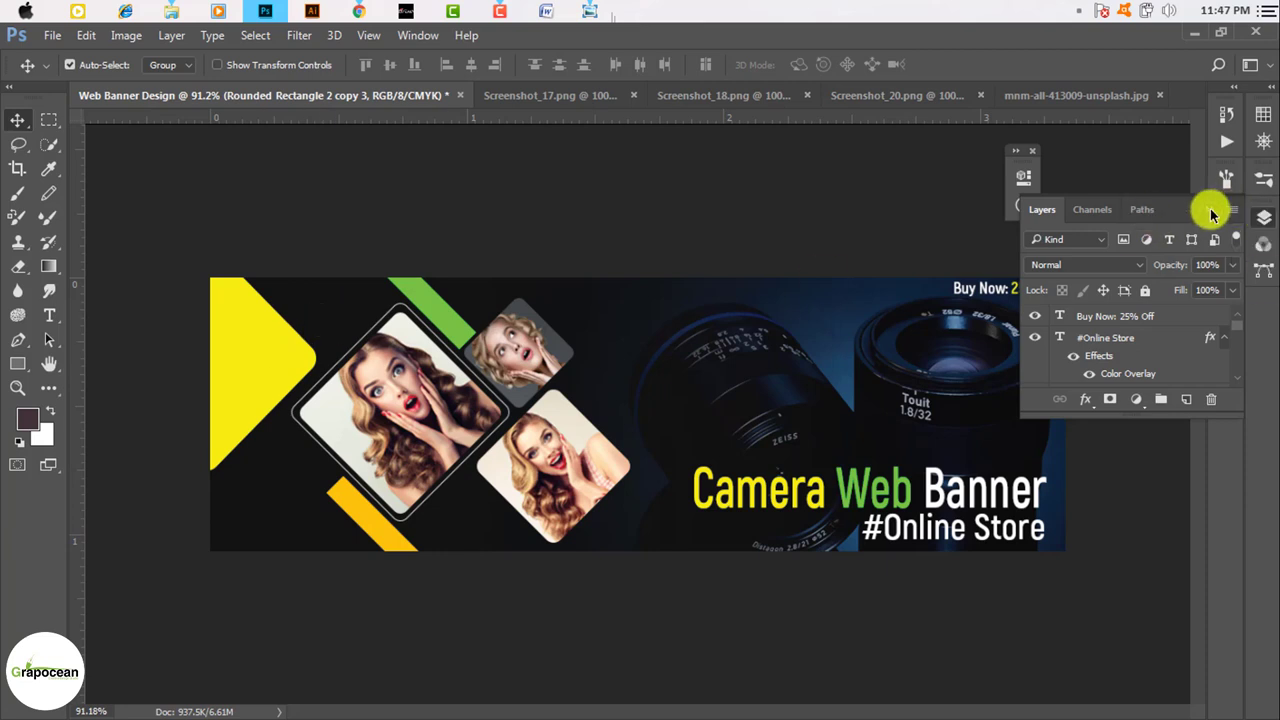
{"action": "scroll", "coordinate": [1121, 358], "scroll_direction": "down", "scroll_amount": 2}
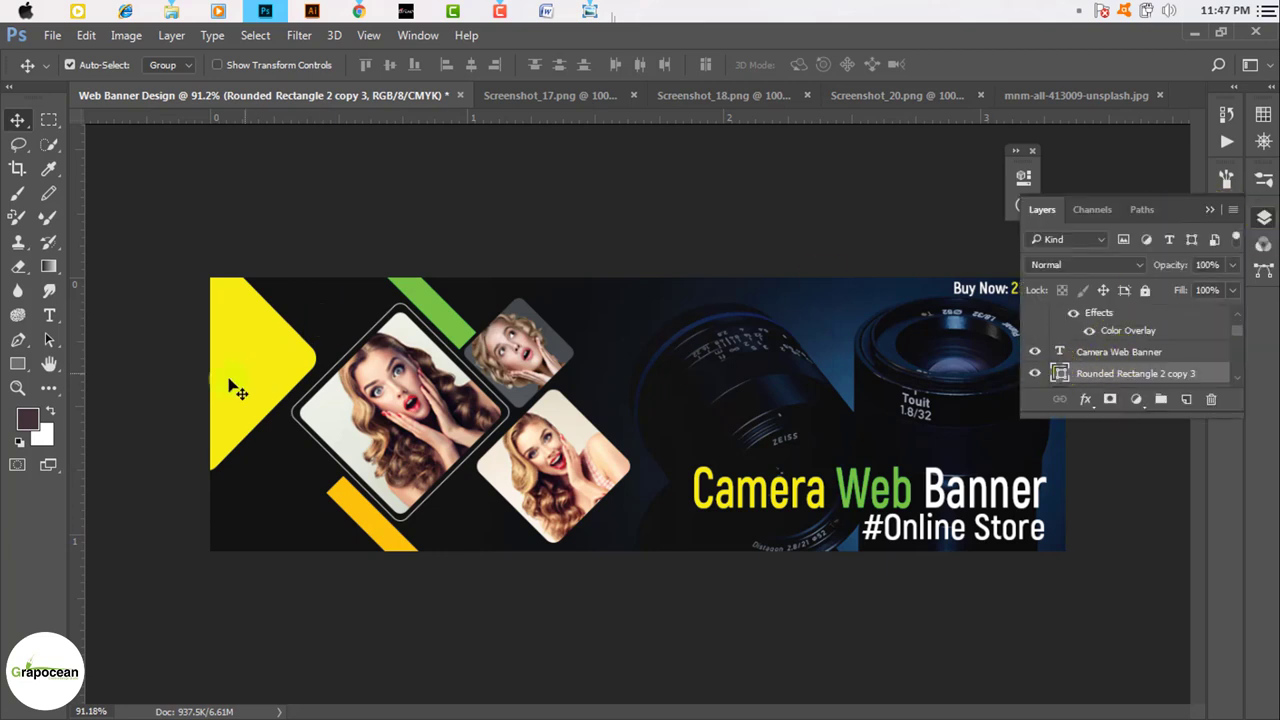
Give the copy no fill and a 1 px light stroke, positioned alongside the yellow triangle.
{"action": "left_click", "coordinate": [20, 363]}
{"action": "left_click", "coordinate": [172, 64]}
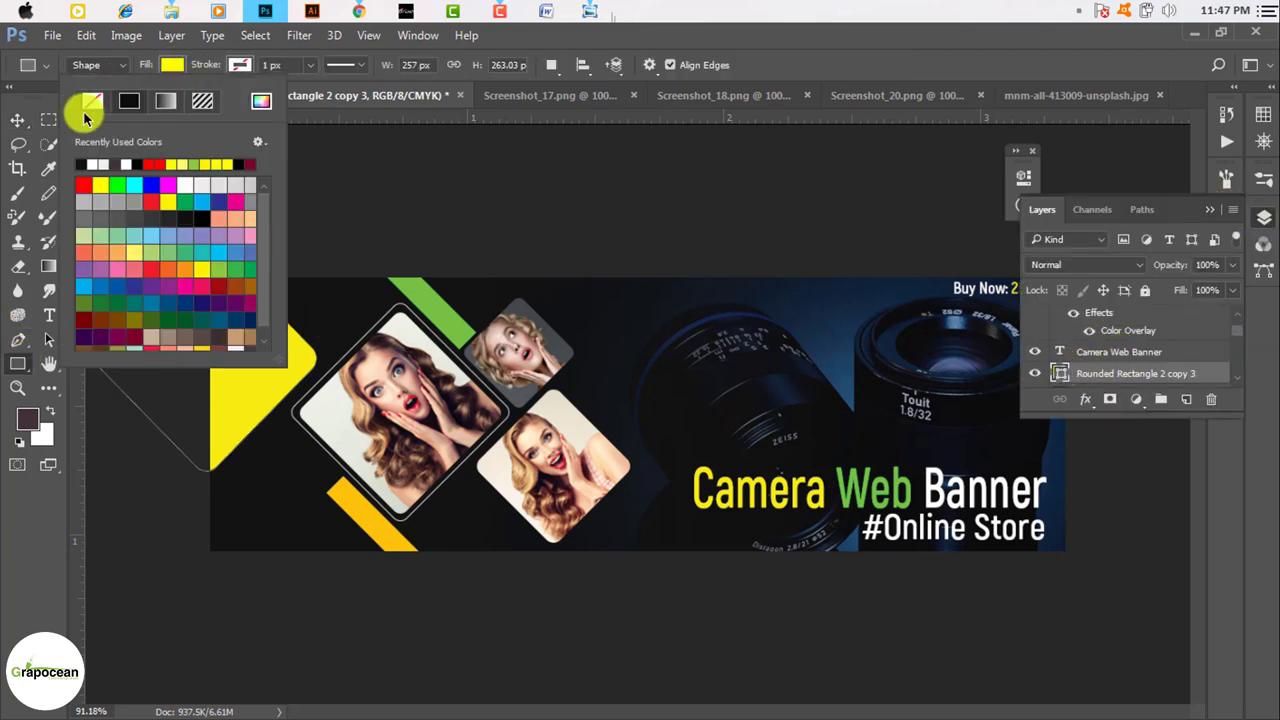
{"action": "left_click", "coordinate": [244, 66]}
{"action": "left_click", "coordinate": [245, 67]}
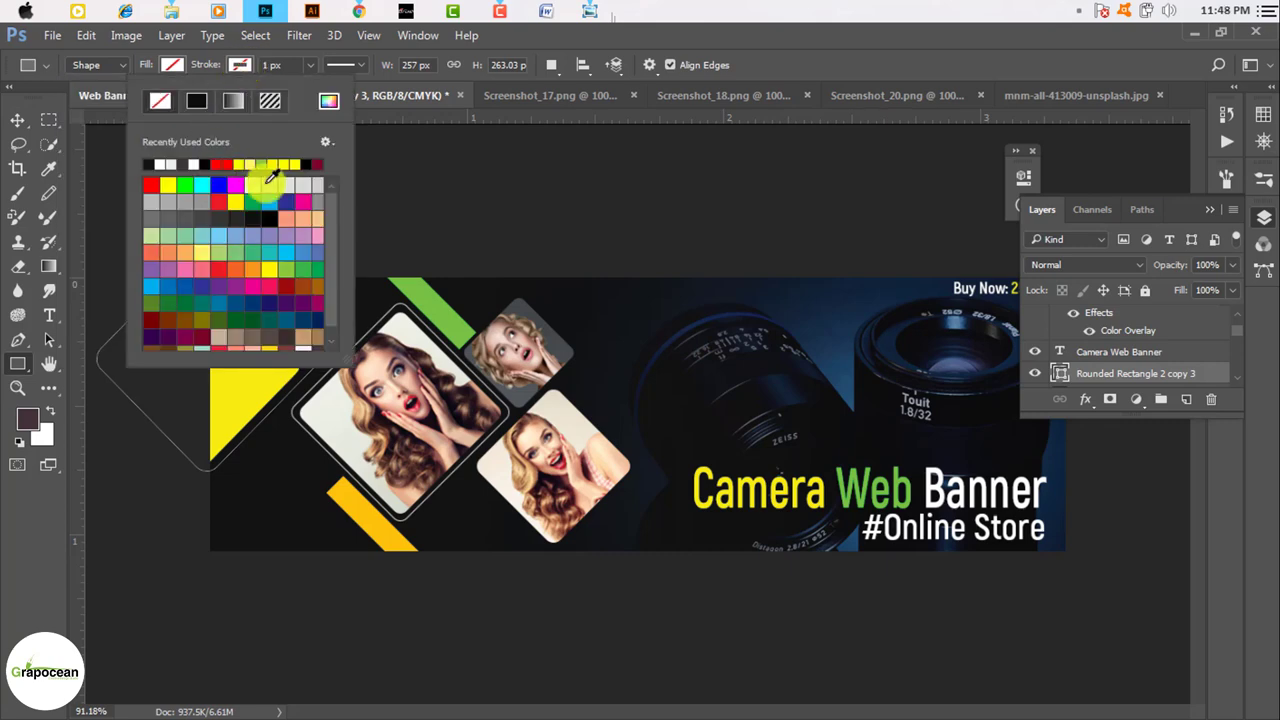
{"action": "left_click", "coordinate": [17, 120]}
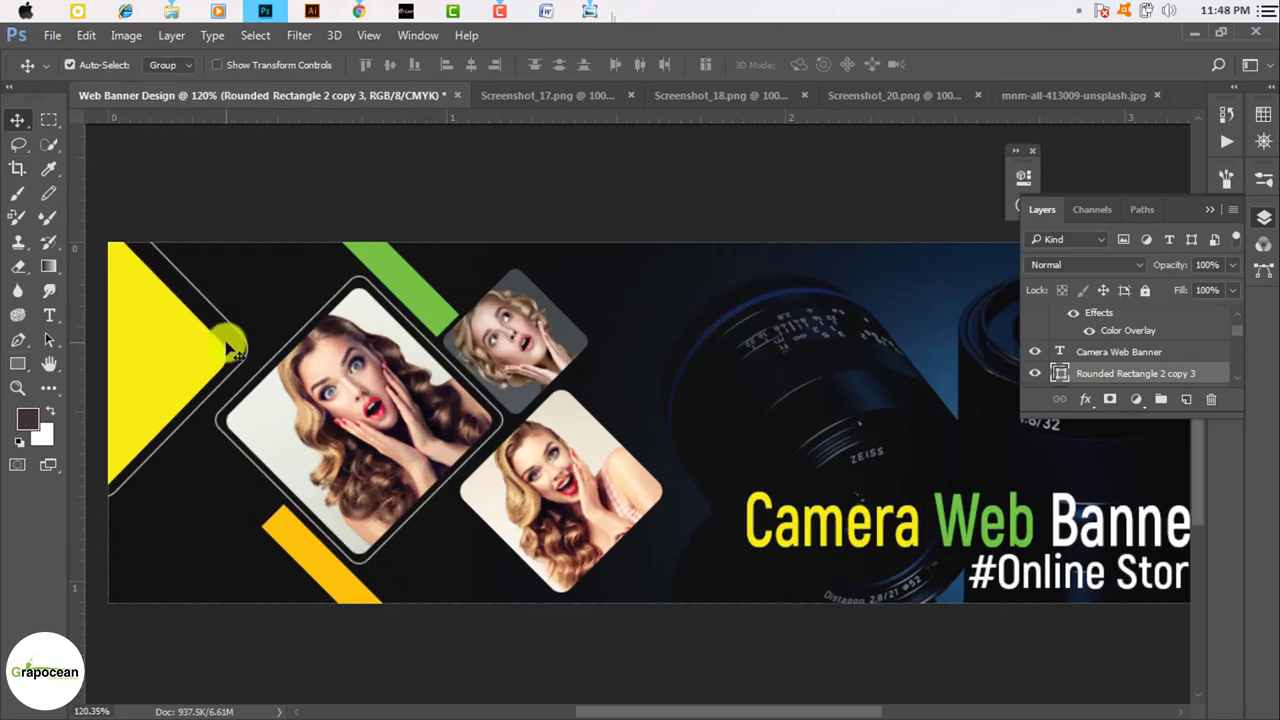
{"action": "scroll", "coordinate": [229, 337], "scroll_direction": "up", "scroll_amount": 1}
{"action": "scroll", "coordinate": [243, 330], "scroll_direction": "up", "scroll_amount": 1}
{"action": "left_click_drag", "start_coordinate": [243, 340], "coordinate": [240, 356]}
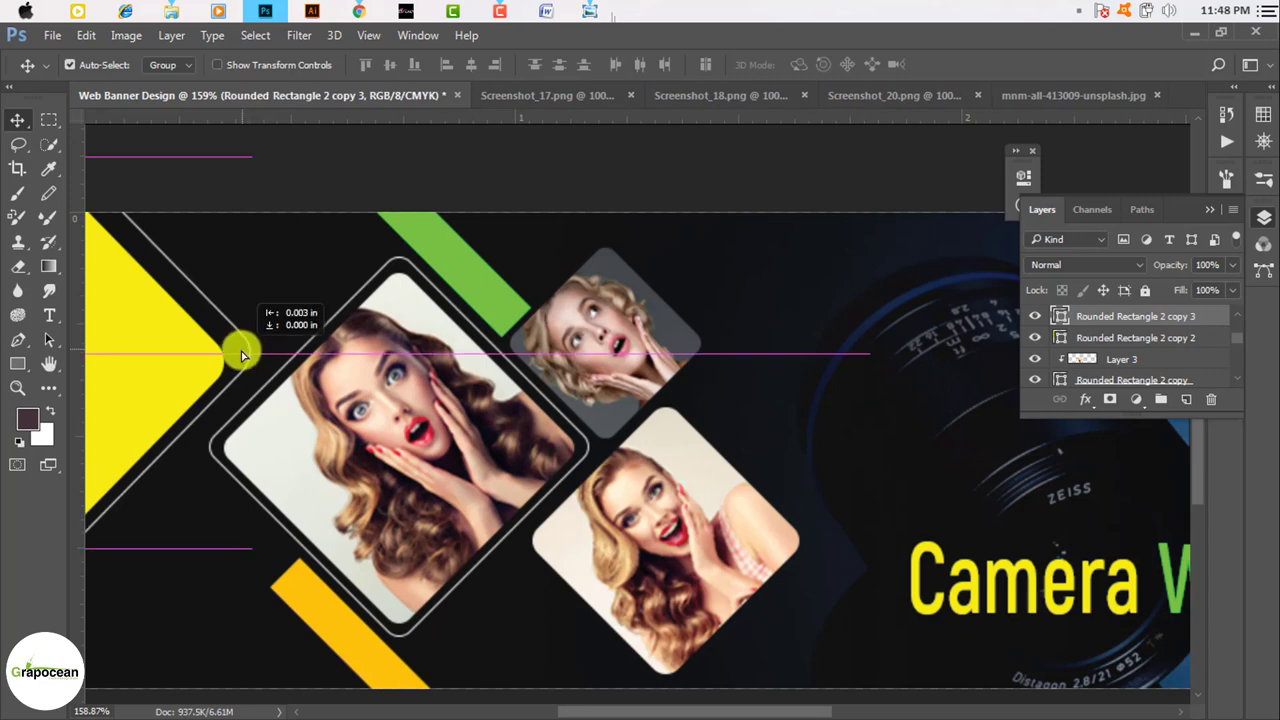
Nudge the Camera Web Banner headline into precise alignment.
{"action": "scroll", "coordinate": [506, 397], "scroll_direction": "down", "scroll_amount": 2}
{"action": "scroll", "coordinate": [514, 568], "scroll_direction": "down", "scroll_amount": 1}
{"action": "scroll", "coordinate": [491, 557], "scroll_direction": "down", "scroll_amount": 1}
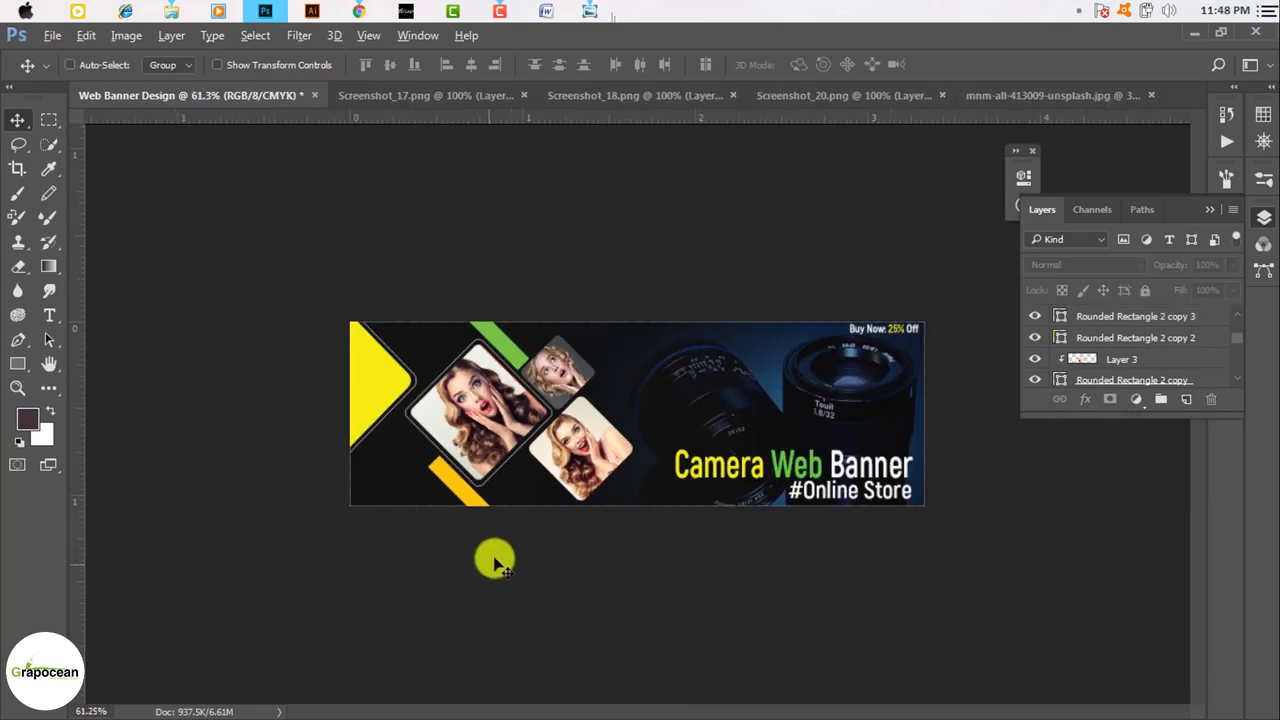
{"action": "scroll", "coordinate": [897, 494], "scroll_direction": "down", "scroll_amount": 1}
{"action": "scroll", "coordinate": [790, 520], "scroll_direction": "up", "scroll_amount": 3}
{"action": "scroll", "coordinate": [790, 520], "scroll_direction": "down", "scroll_amount": 1}
{"action": "left_click_drag", "start_coordinate": [988, 493], "coordinate": [990, 497]}
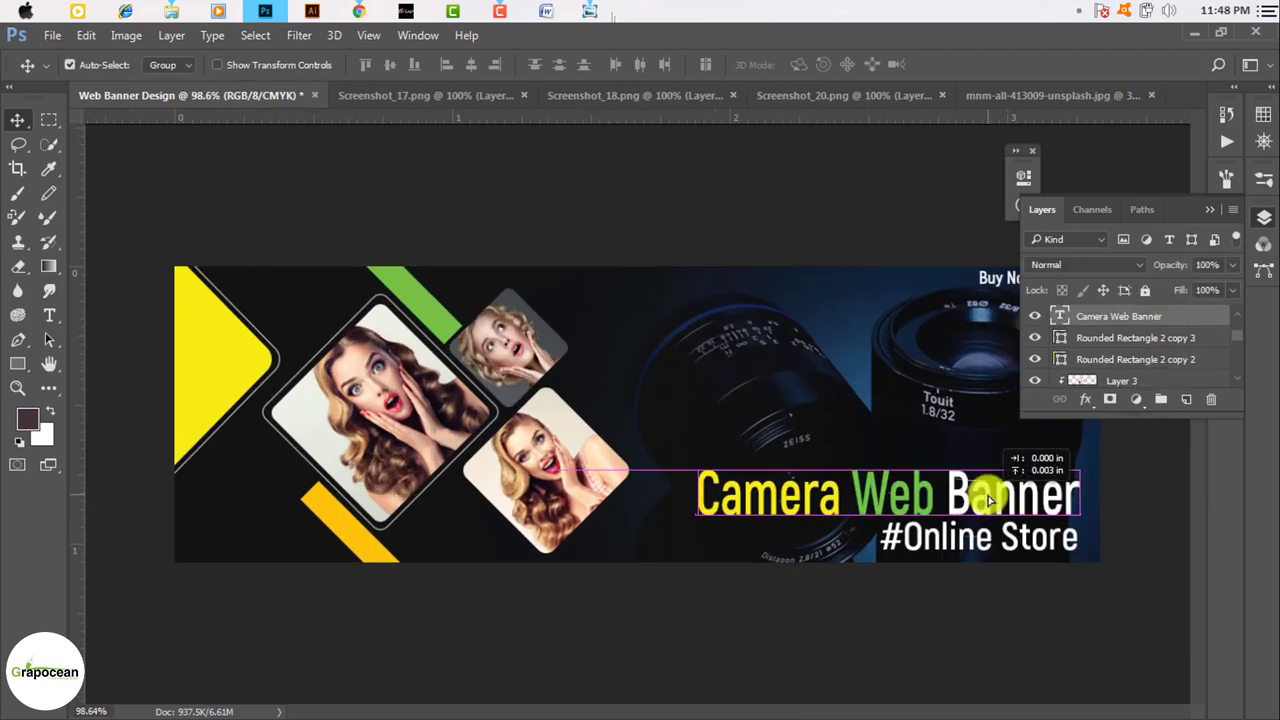
Try moving the Buy Now: 25% Off tag, then undo to keep it top-right.
{"action": "scroll", "coordinate": [880, 400], "scroll_direction": "down", "scroll_amount": 1}
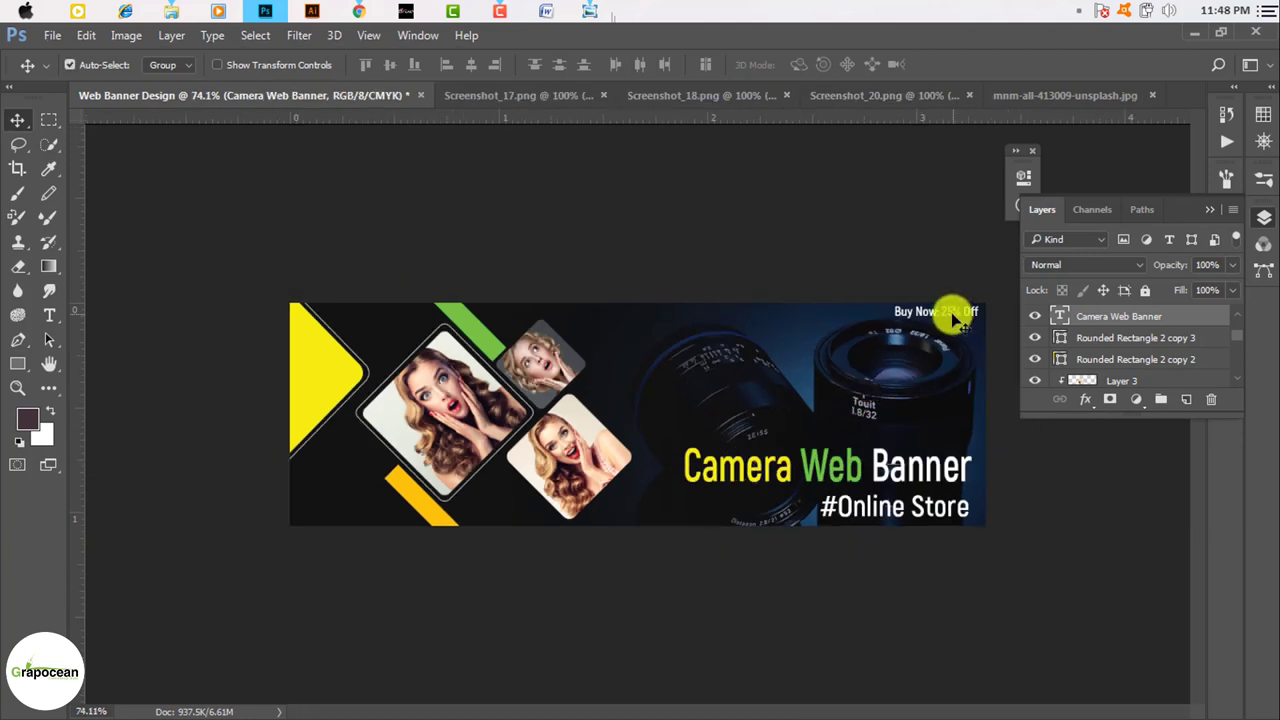
{"action": "left_click_drag", "start_coordinate": [957, 309], "coordinate": [503, 520]}
{"action": "key", "text": "ctrl+z"}
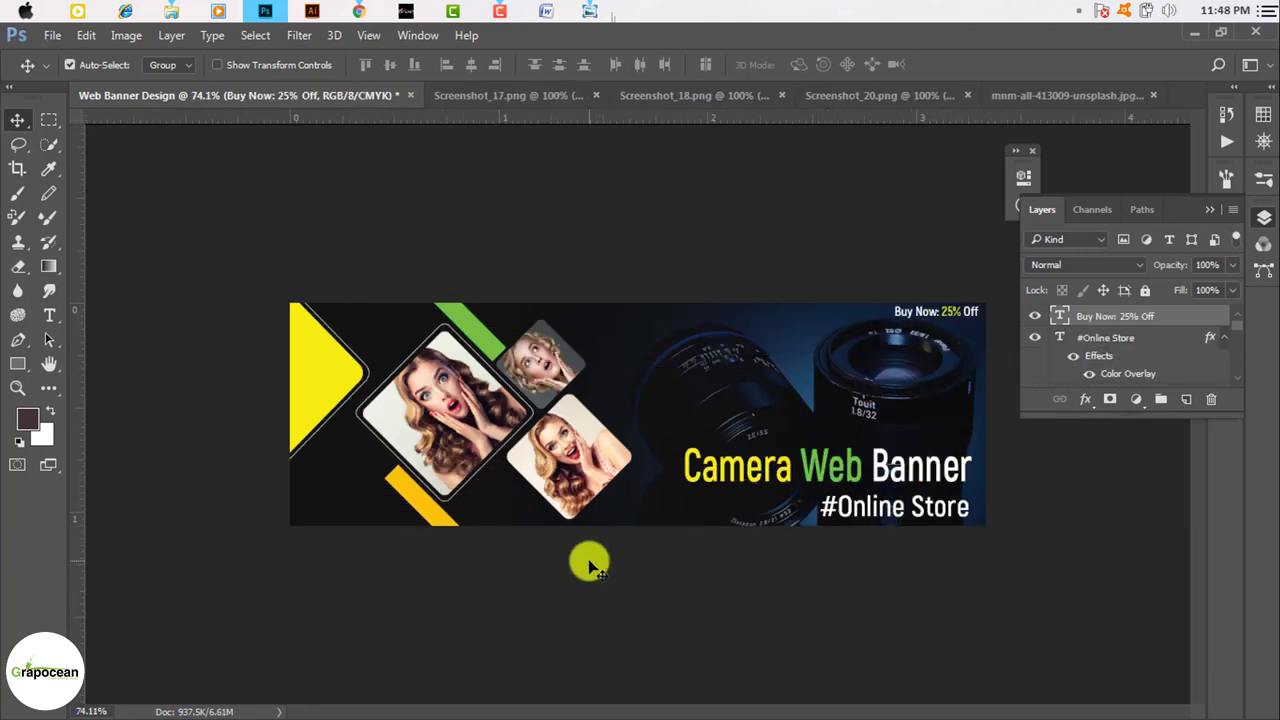
{"action": "scroll", "coordinate": [910, 545], "scroll_direction": "down", "scroll_amount": 1}
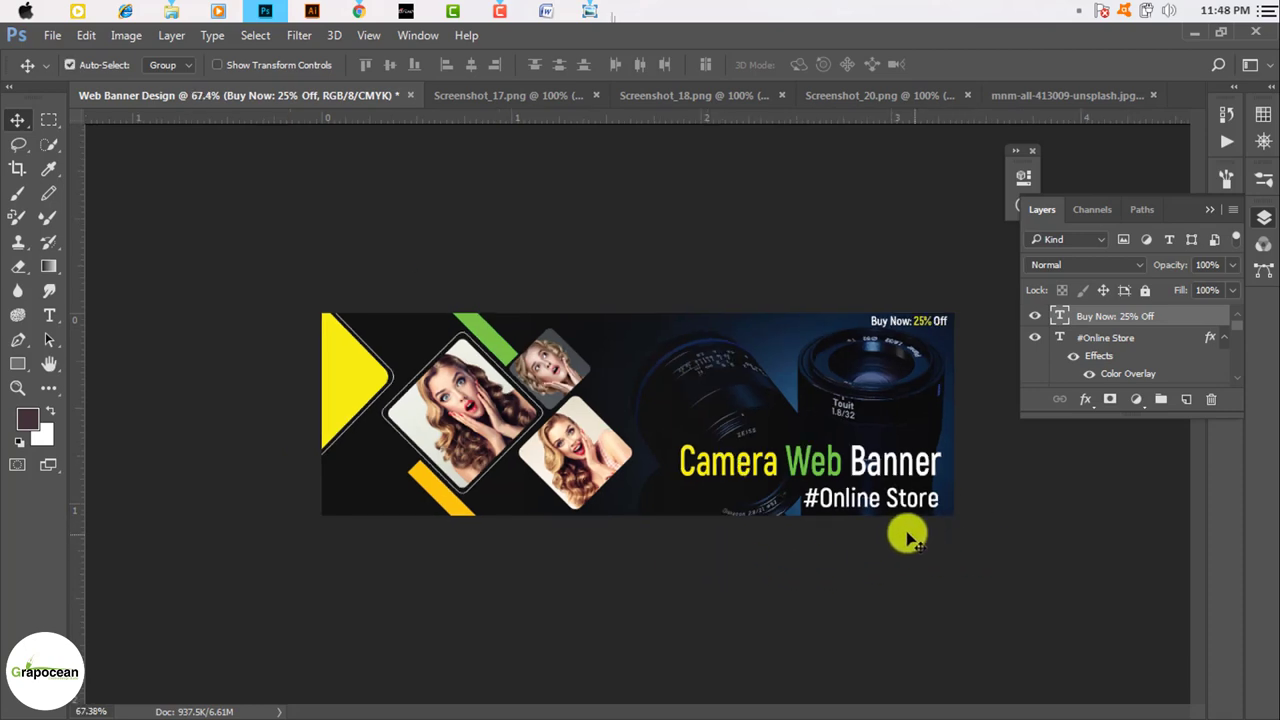
{"action": "scroll", "coordinate": [786, 551], "scroll_direction": "down", "scroll_amount": 1}
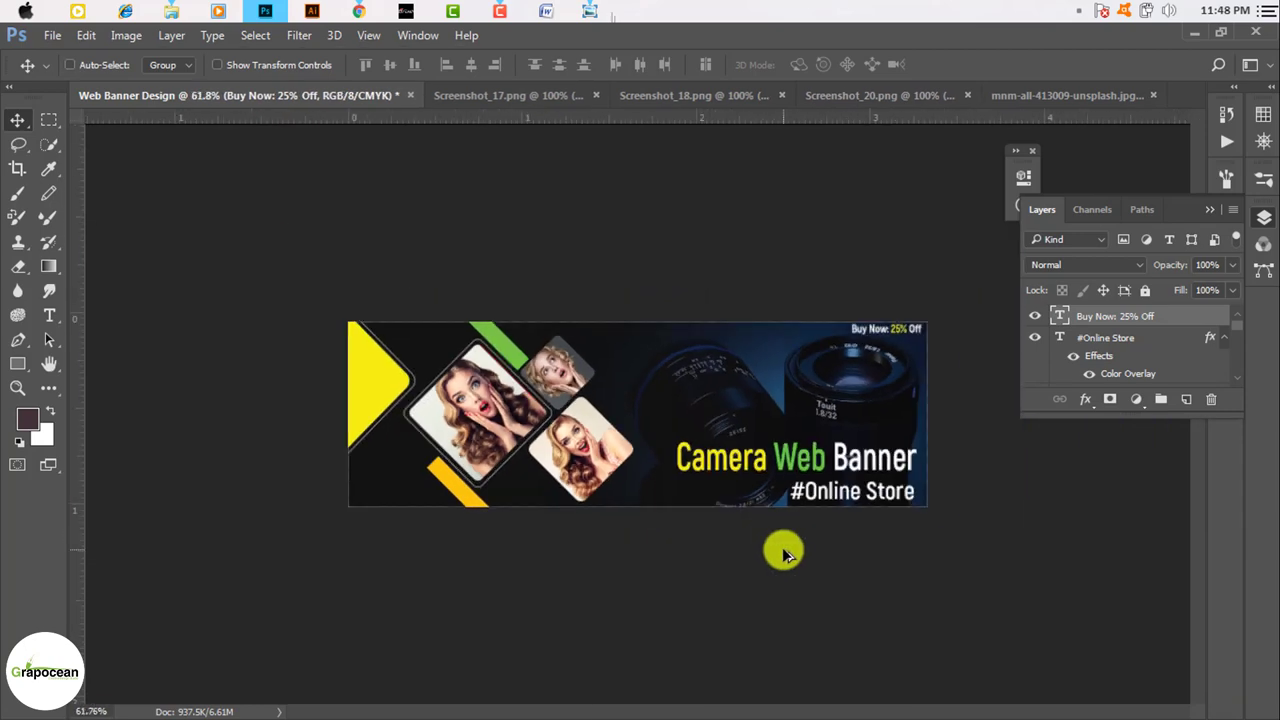
{"action": "scroll", "coordinate": [520, 440], "scroll_direction": "down", "scroll_amount": 2}
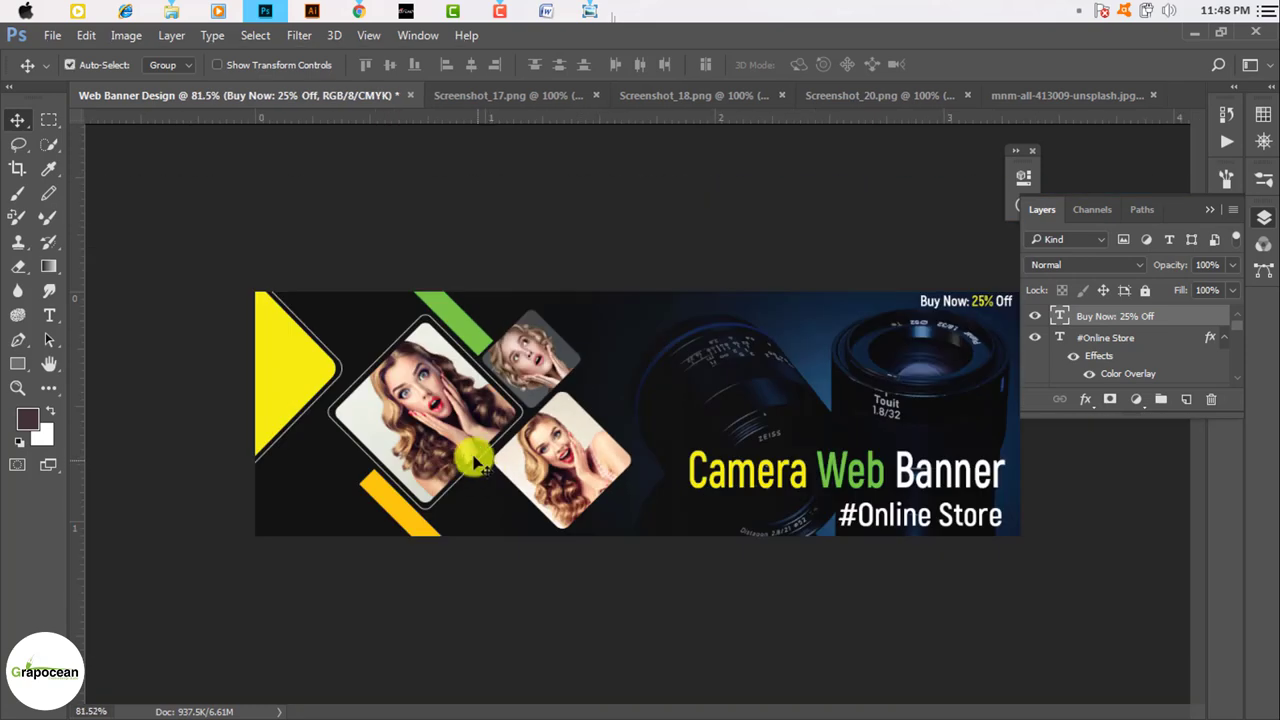
{"action": "scroll", "coordinate": [440, 449], "scroll_direction": "up", "scroll_amount": 3}
{"action": "scroll", "coordinate": [430, 449], "scroll_direction": "down", "scroll_amount": 2}
{"action": "scroll", "coordinate": [436, 444], "scroll_direction": "down", "scroll_amount": 2}
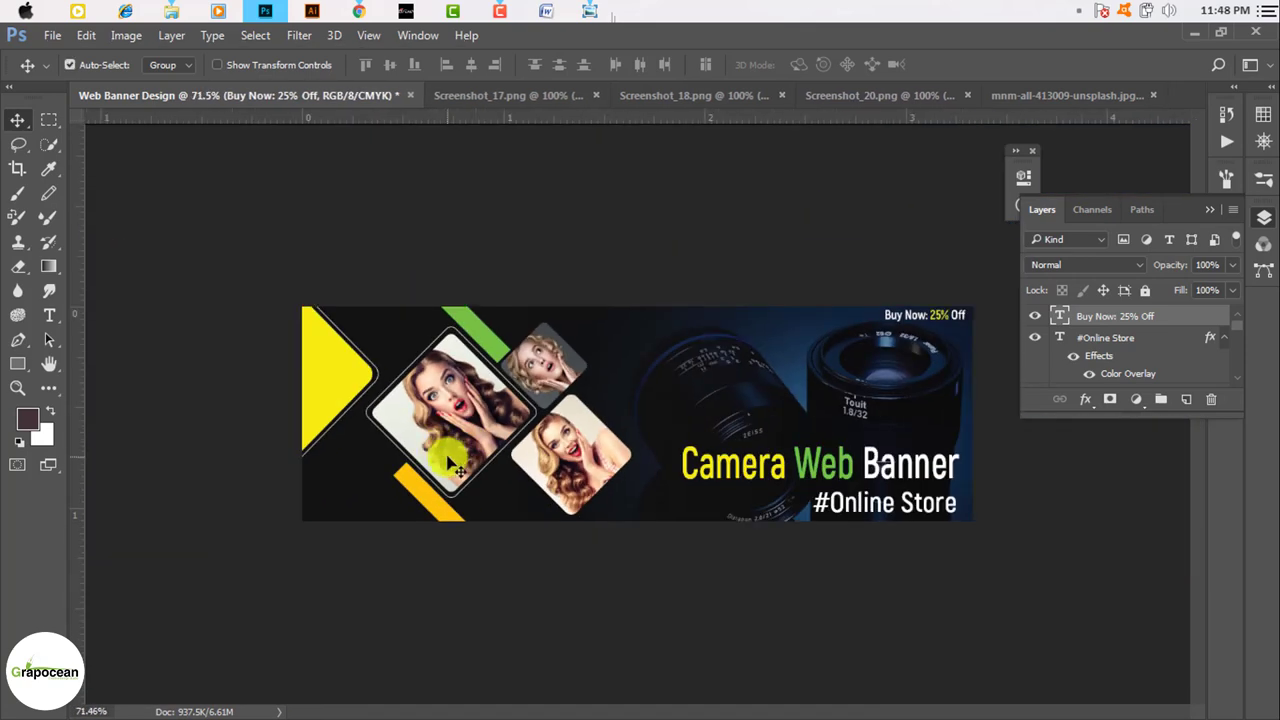
Duplicate the orange bar and place the copy below the lower photo.
{"action": "mouse_move", "coordinate": [437, 508]}
{"action": "left_mouse_down"}
{"action": "mouse_move", "coordinate": [395, 485]}
{"action": "mouse_move", "coordinate": [333, 500]}
{"action": "mouse_move", "coordinate": [200, 460]}
{"action": "left_mouse_up"}
{"action": "scroll", "coordinate": [395, 485], "scroll_direction": "up", "scroll_amount": 2}
{"action": "scroll", "coordinate": [329, 491], "scroll_direction": "up", "scroll_amount": 3}
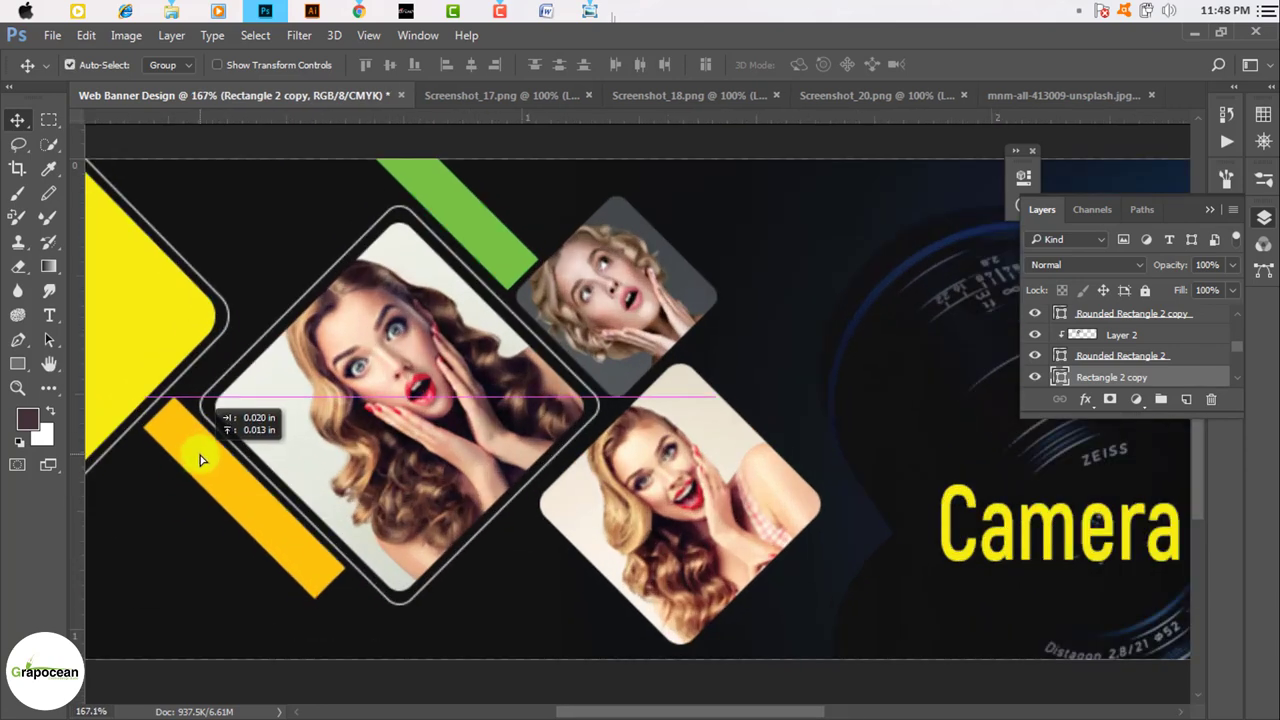
{"action": "scroll", "coordinate": [200, 460], "scroll_direction": "down", "scroll_amount": 3}
{"action": "scroll", "coordinate": [294, 515], "scroll_direction": "down", "scroll_amount": 2}
{"action": "mouse_move", "coordinate": [294, 515]}
{"action": "left_mouse_down"}
{"action": "mouse_move", "coordinate": [563, 530]}
{"action": "mouse_move", "coordinate": [510, 480]}
{"action": "mouse_move", "coordinate": [490, 552]}
{"action": "mouse_move", "coordinate": [552, 505]}
{"action": "left_mouse_up"}
{"action": "scroll", "coordinate": [510, 480], "scroll_direction": "up", "scroll_amount": 3}
{"action": "scroll", "coordinate": [490, 552], "scroll_direction": "down", "scroll_amount": 2}
{"action": "scroll", "coordinate": [486, 557], "scroll_direction": "down", "scroll_amount": 1}
{"action": "scroll", "coordinate": [537, 549], "scroll_direction": "up", "scroll_amount": 2}
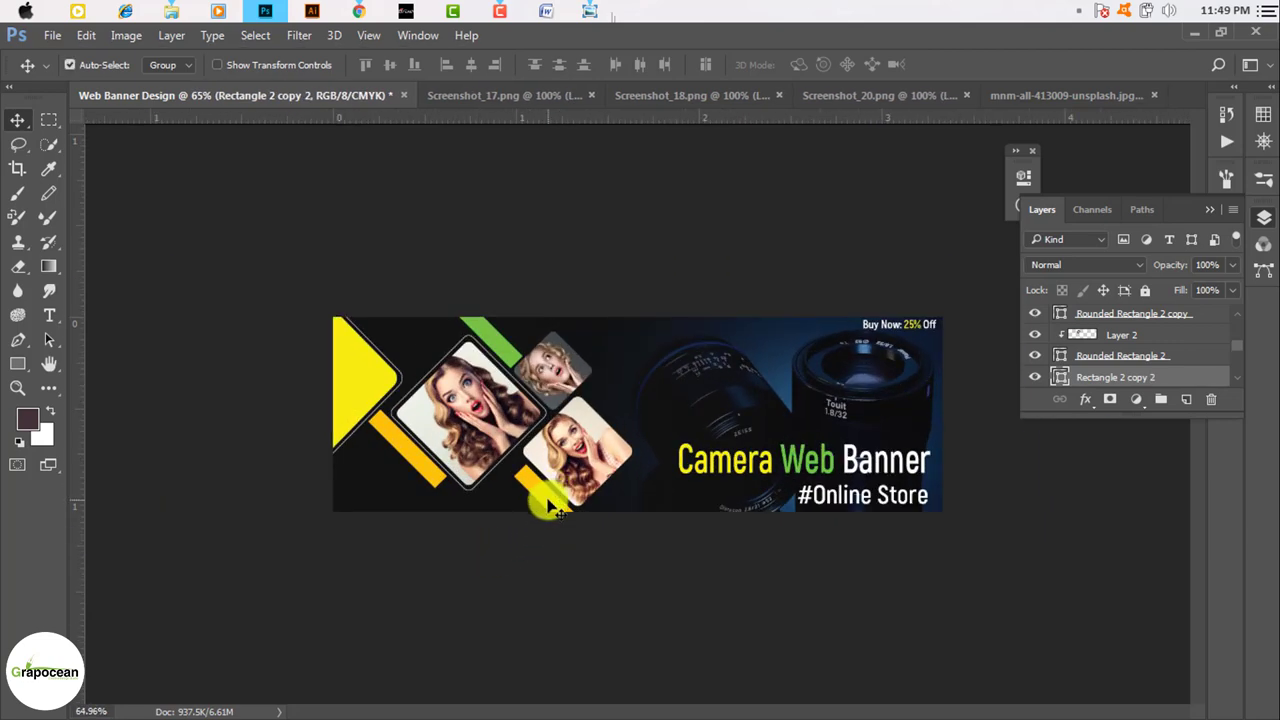
Recolour the bar copy with the green sampled from the top stripe.
{"action": "double_click", "coordinate": [1081, 384]}
{"action": "left_click_drag", "start_coordinate": [806, 166], "coordinate": [808, 567]}
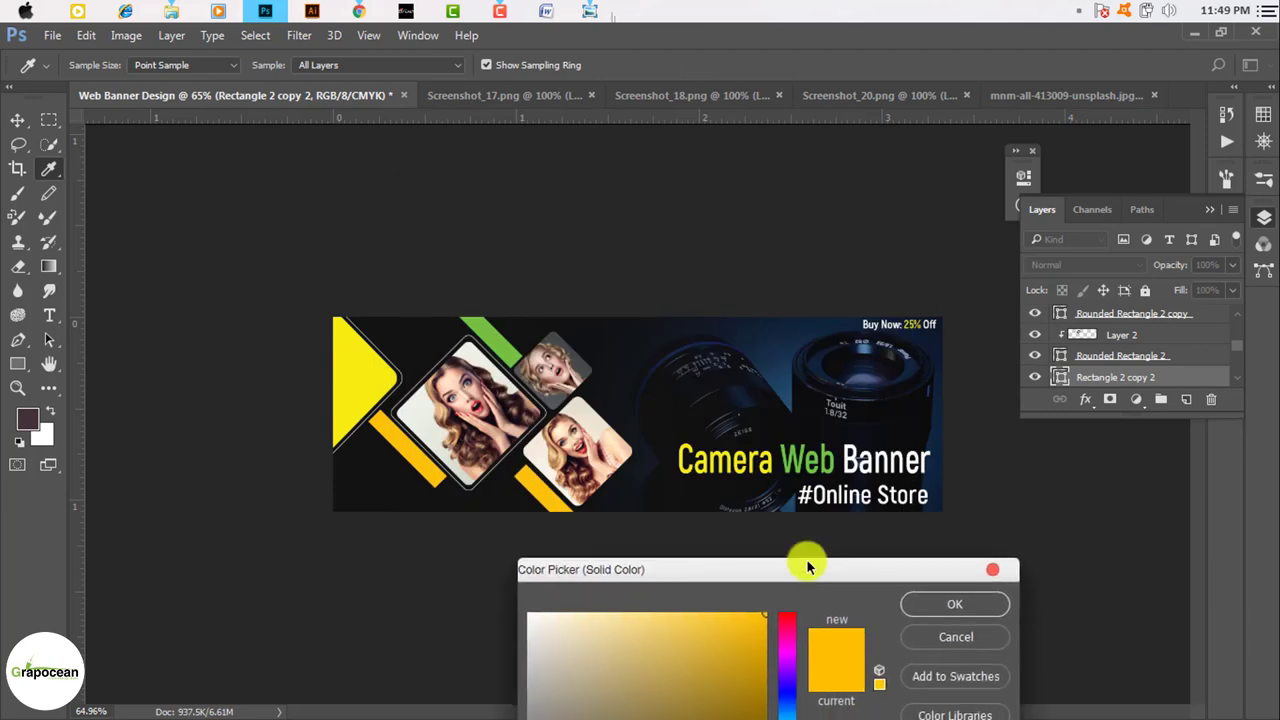
{"action": "left_click", "coordinate": [504, 332]}
{"action": "left_click", "coordinate": [937, 607]}
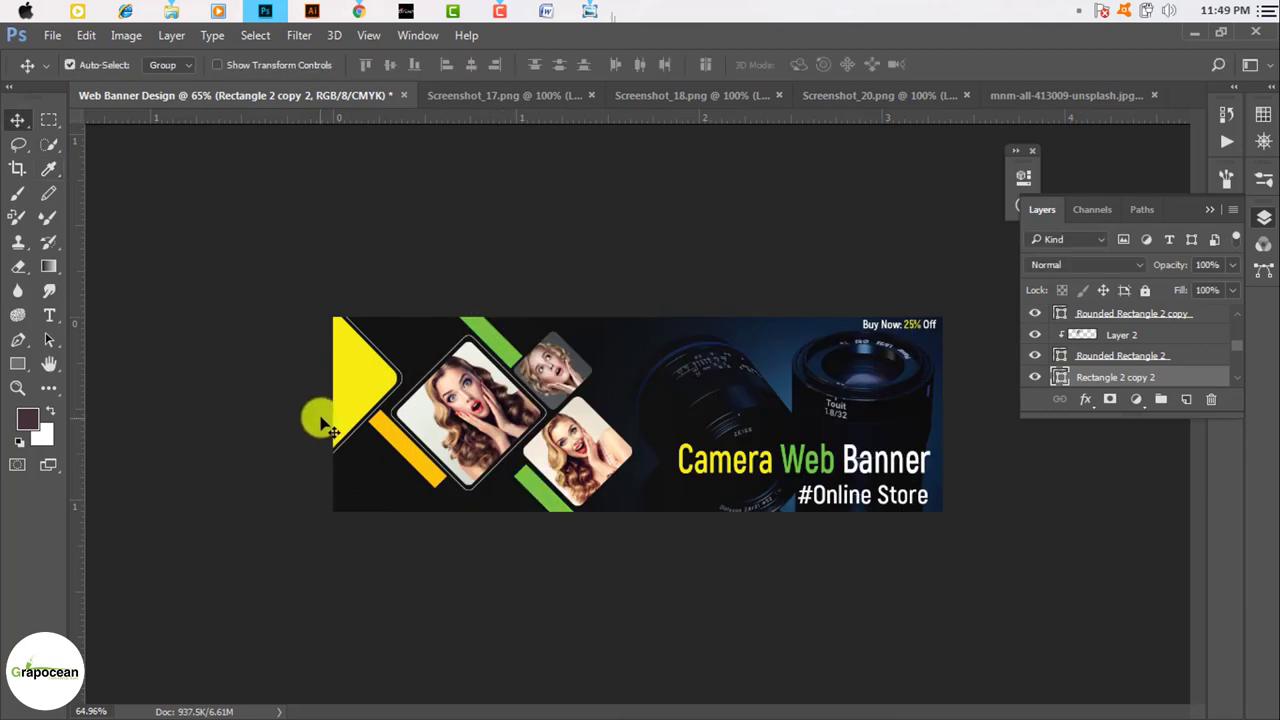
{"action": "scroll", "coordinate": [600, 490], "scroll_direction": "down", "scroll_amount": 1}
{"action": "scroll", "coordinate": [818, 482], "scroll_direction": "up", "scroll_amount": 2}
{"action": "scroll", "coordinate": [818, 482], "scroll_direction": "down", "scroll_amount": 1}
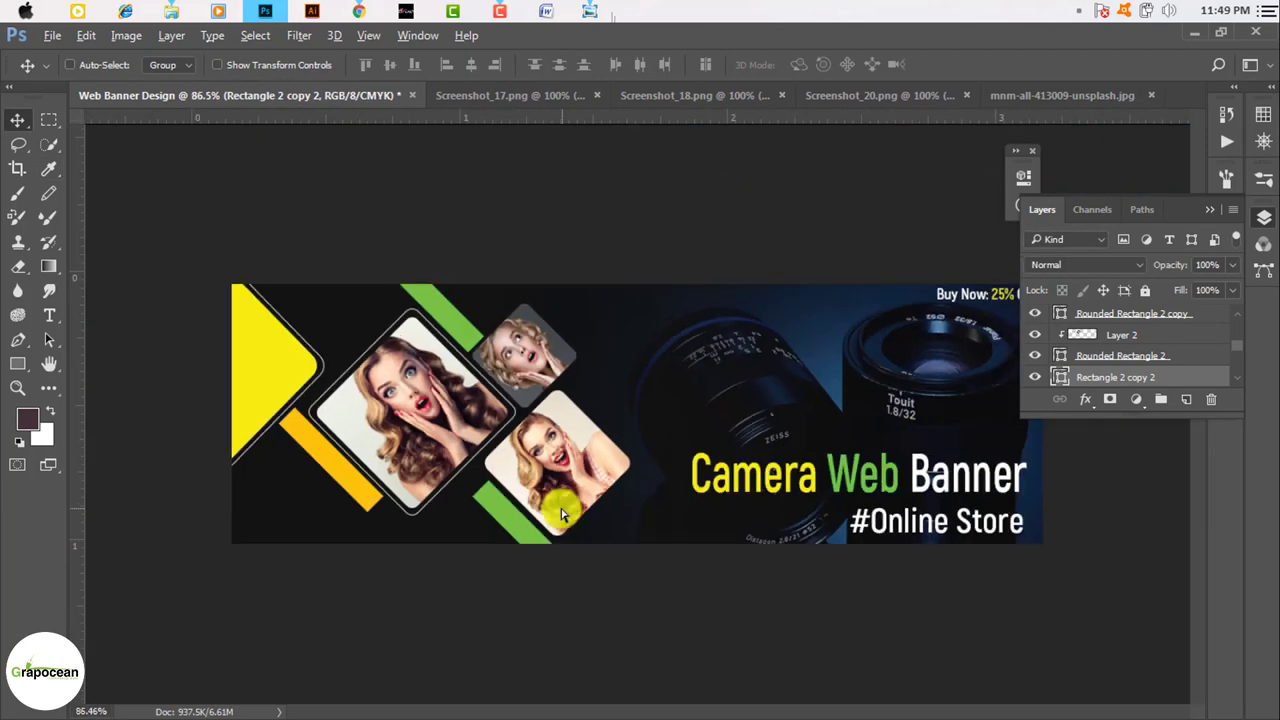
{"action": "scroll", "coordinate": [818, 482], "scroll_direction": "down", "scroll_amount": 1}
{"action": "scroll", "coordinate": [910, 340], "scroll_direction": "up", "scroll_amount": 1}
Close Screenshot_17, Screenshot_18, Screenshot_20 and the unsplash photo without saving.
{"action": "scroll", "coordinate": [910, 340], "scroll_direction": "down", "scroll_amount": 2}
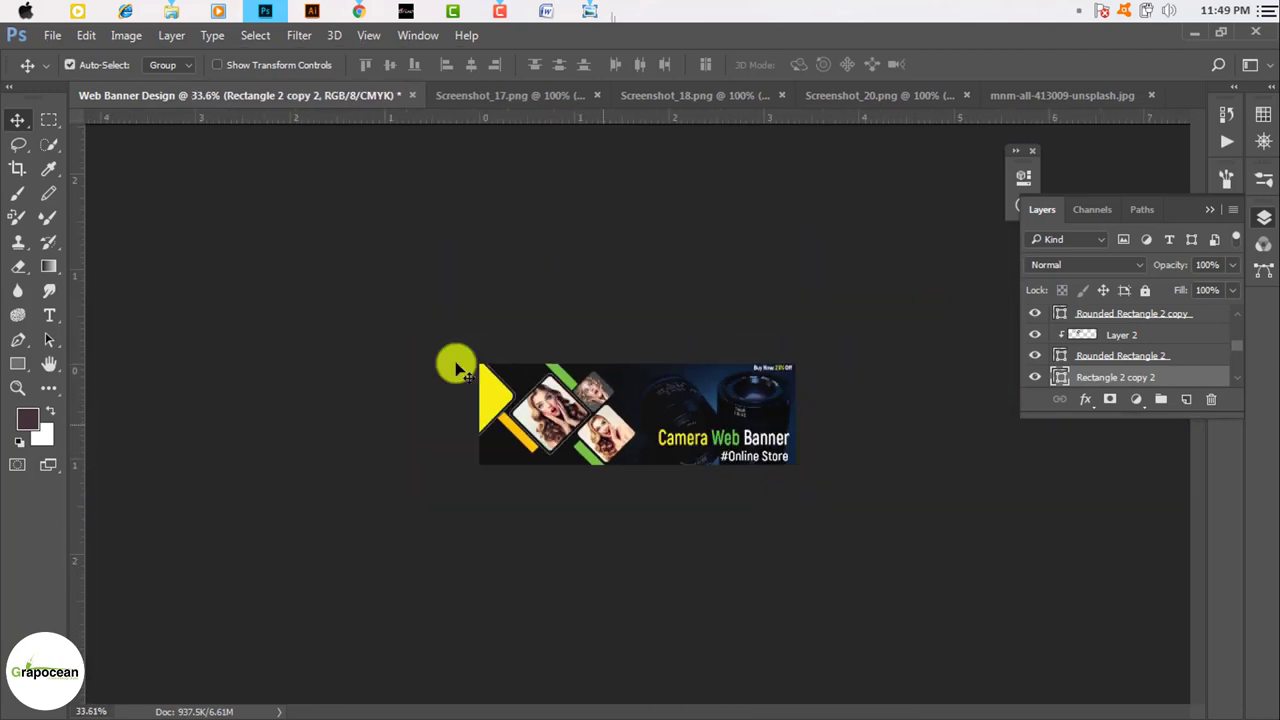
{"action": "left_click", "coordinate": [543, 95]}
{"action": "left_click", "coordinate": [550, 97]}
{"action": "left_click", "coordinate": [590, 100]}
{"action": "left_click", "coordinate": [668, 95]}
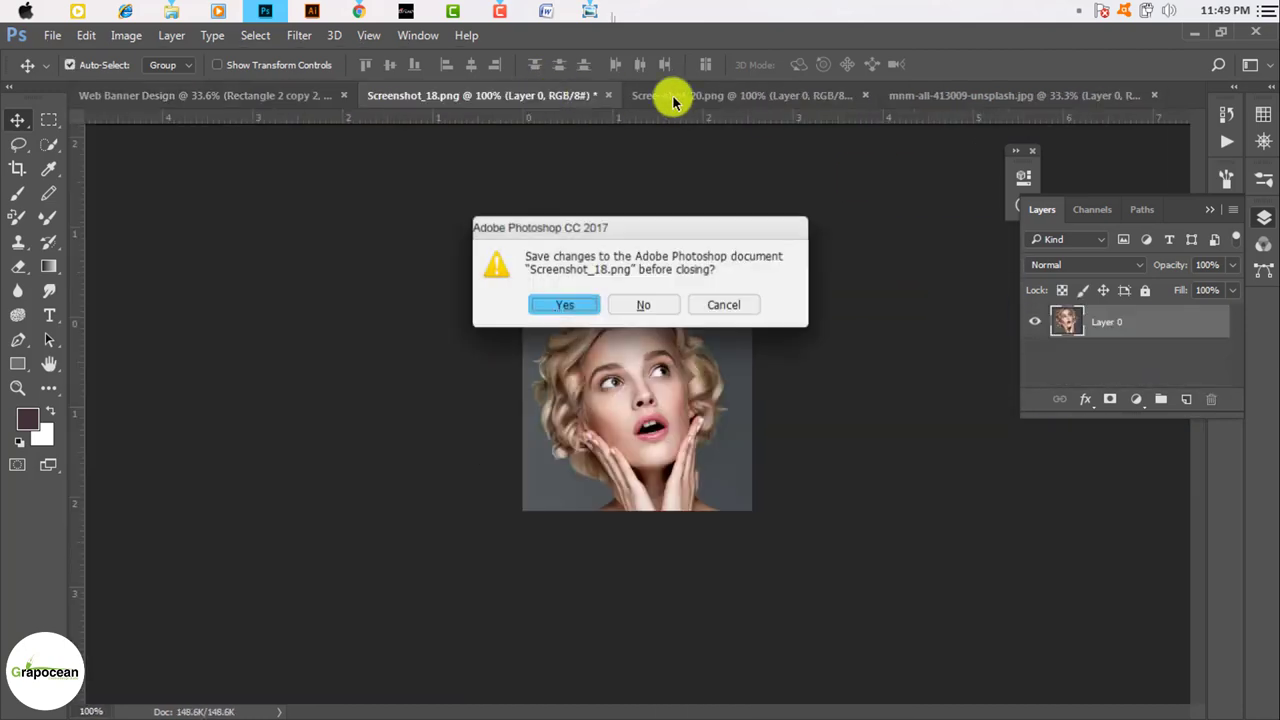
{"action": "key", "text": "n"}
{"action": "left_click", "coordinate": [676, 95]}
{"action": "key", "text": "n"}
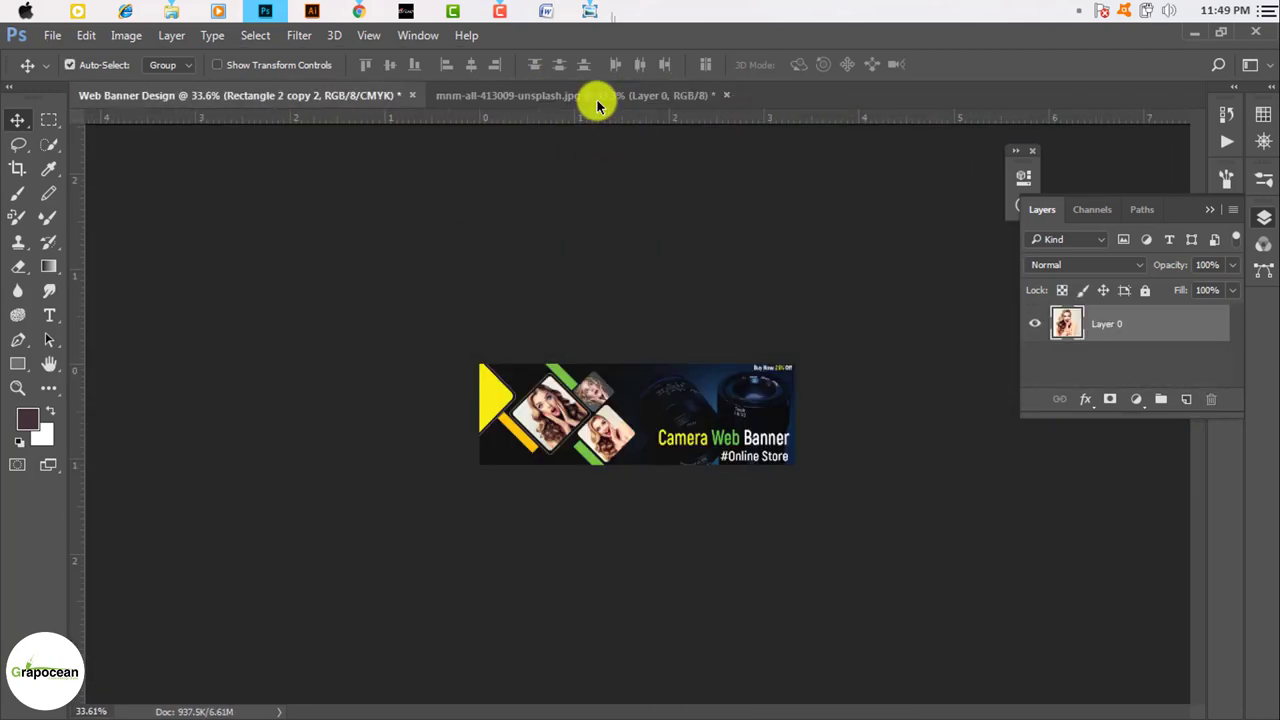
{"action": "left_click", "coordinate": [600, 95]}
{"action": "key", "text": "ctrl+w"}
{"action": "left_click", "coordinate": [650, 303]}
Collapse the layers list and bring up the New Document dialog with Ctrl+N.
{"action": "scroll", "coordinate": [636, 400], "scroll_direction": "up", "scroll_amount": 5}
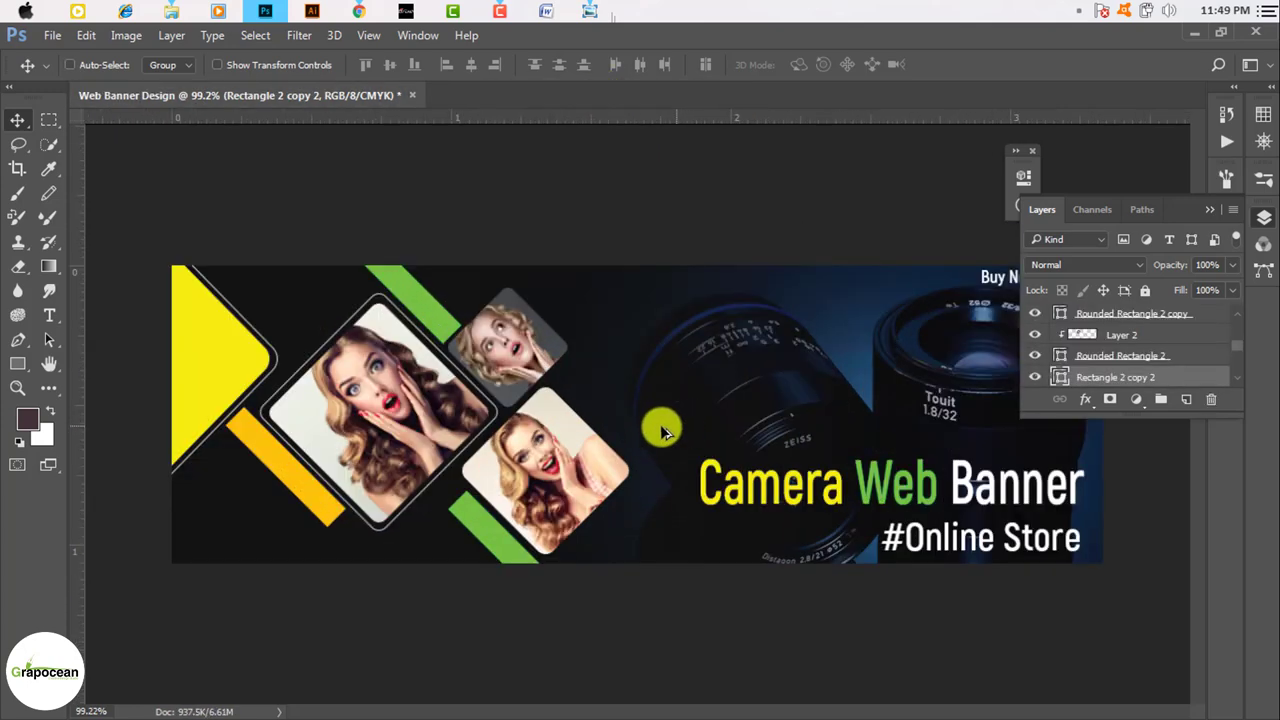
{"action": "scroll", "coordinate": [520, 445], "scroll_direction": "down", "scroll_amount": 2}
{"action": "left_click", "coordinate": [1209, 217]}
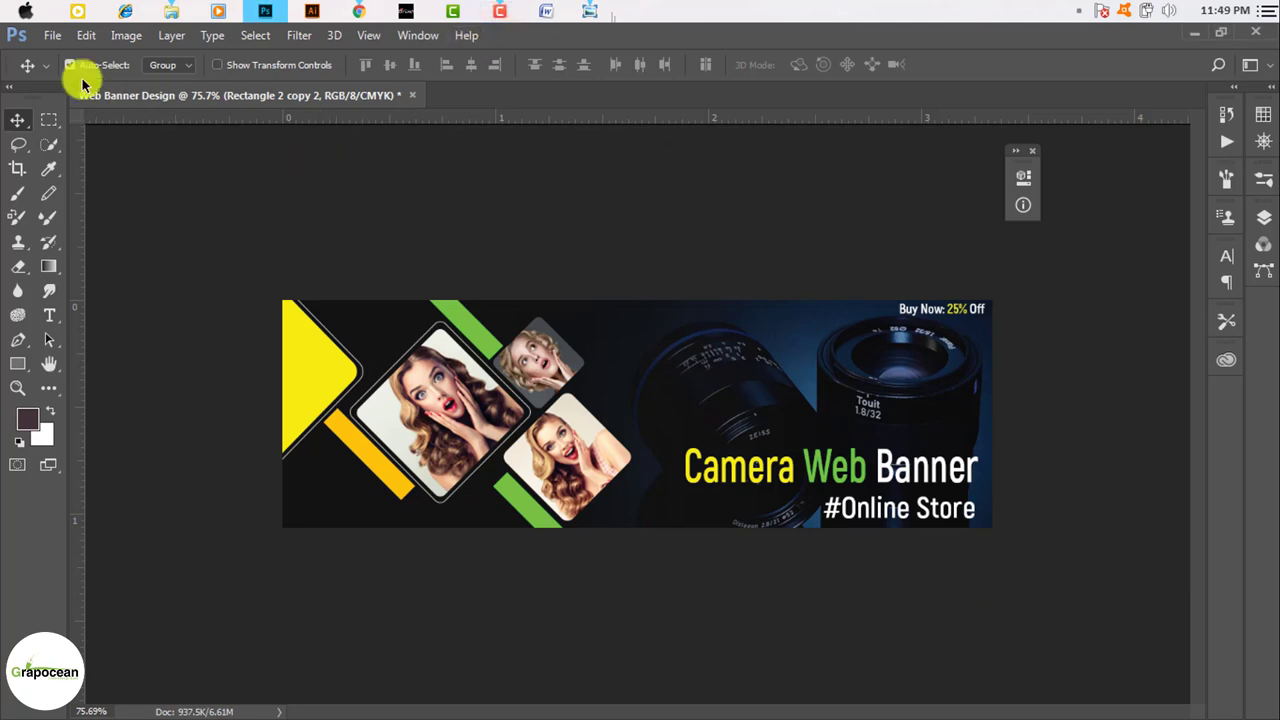
{"action": "left_click", "coordinate": [52, 35]}
{"action": "left_click", "coordinate": [329, 238]}
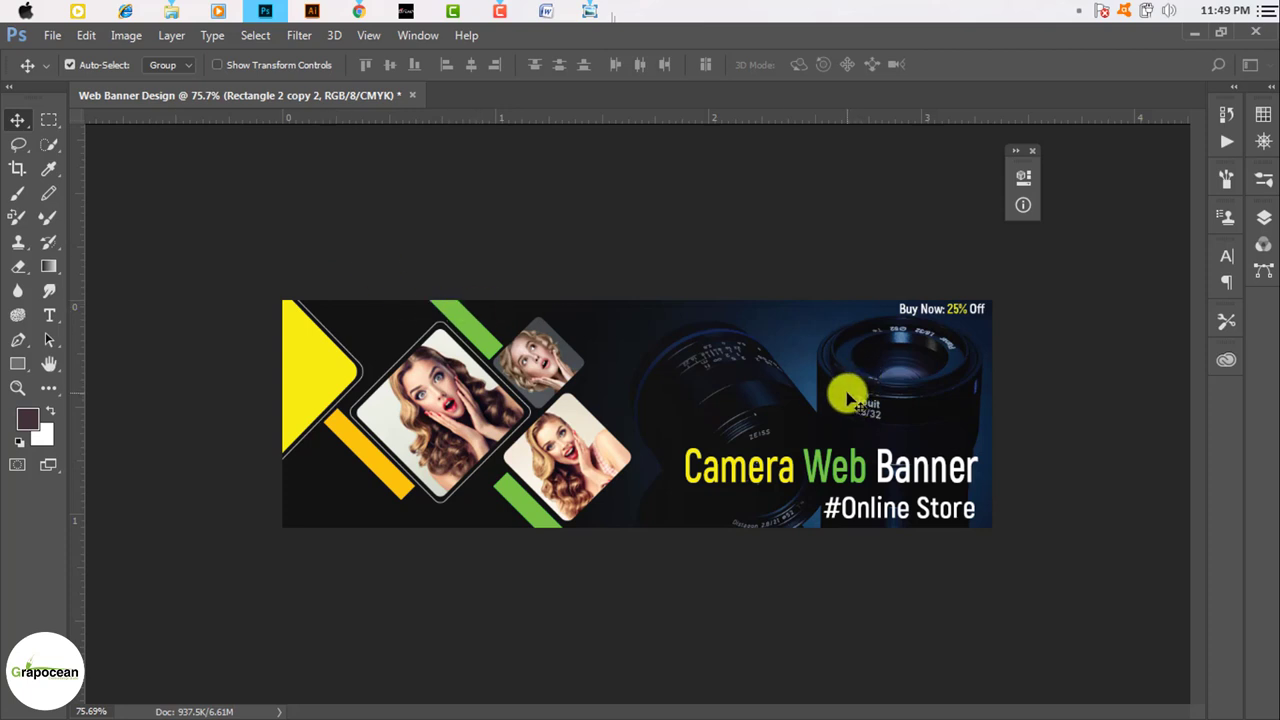
{"action": "key", "text": "ctrl+n"}
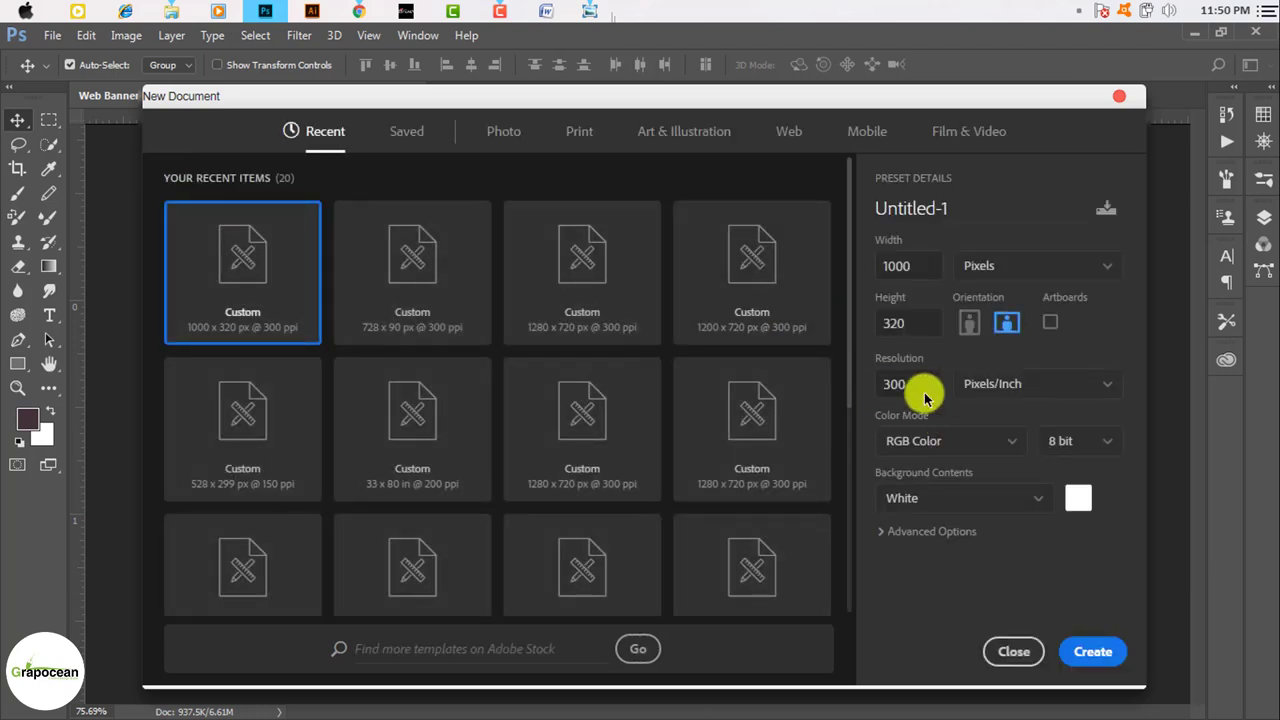
Set width 1200 px, height 720 px at 300 ppi and create the blank document.
{"action": "left_click", "coordinate": [936, 265]}
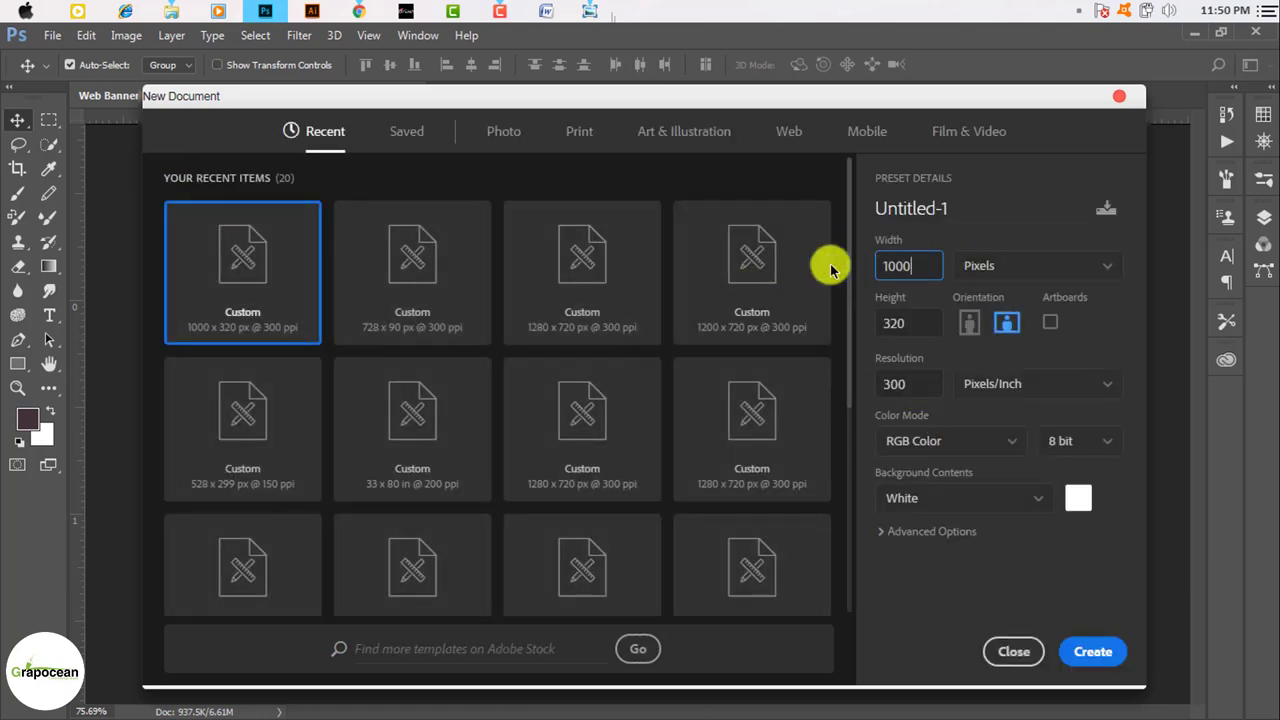
{"action": "key", "text": "ctrl+a"}
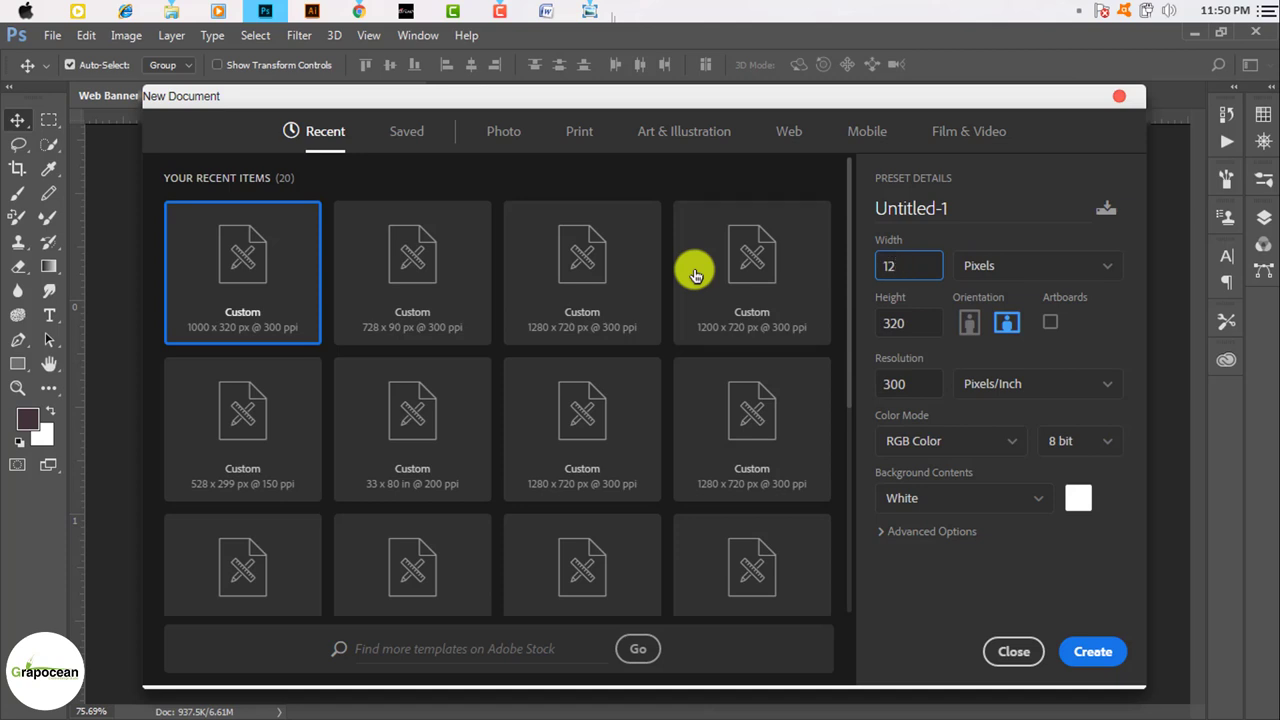
{"action": "double_click", "coordinate": [912, 324]}
{"action": "type", "text": "720"}
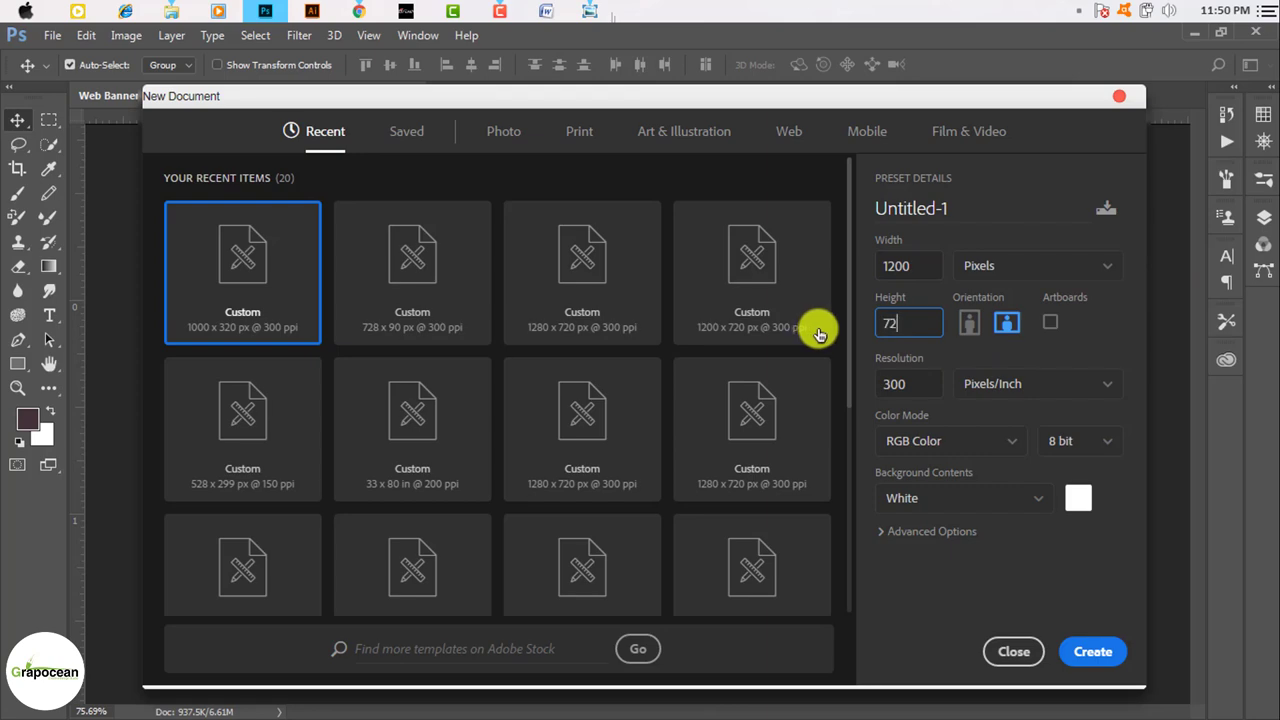
{"action": "left_click", "coordinate": [1090, 651]}
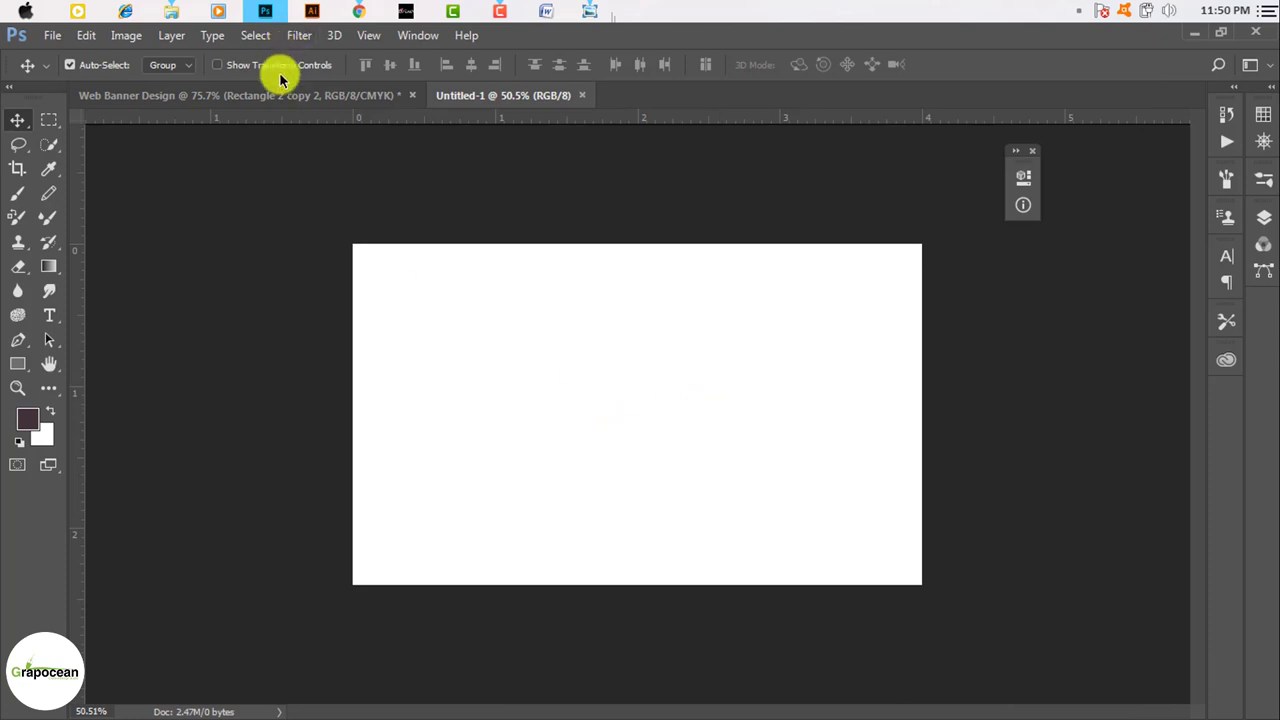
Merge all visible layers of the Web Banner Design into one layer with Ctrl+Shift+E.
{"action": "left_click", "coordinate": [262, 95]}
{"action": "left_click", "coordinate": [1264, 215]}
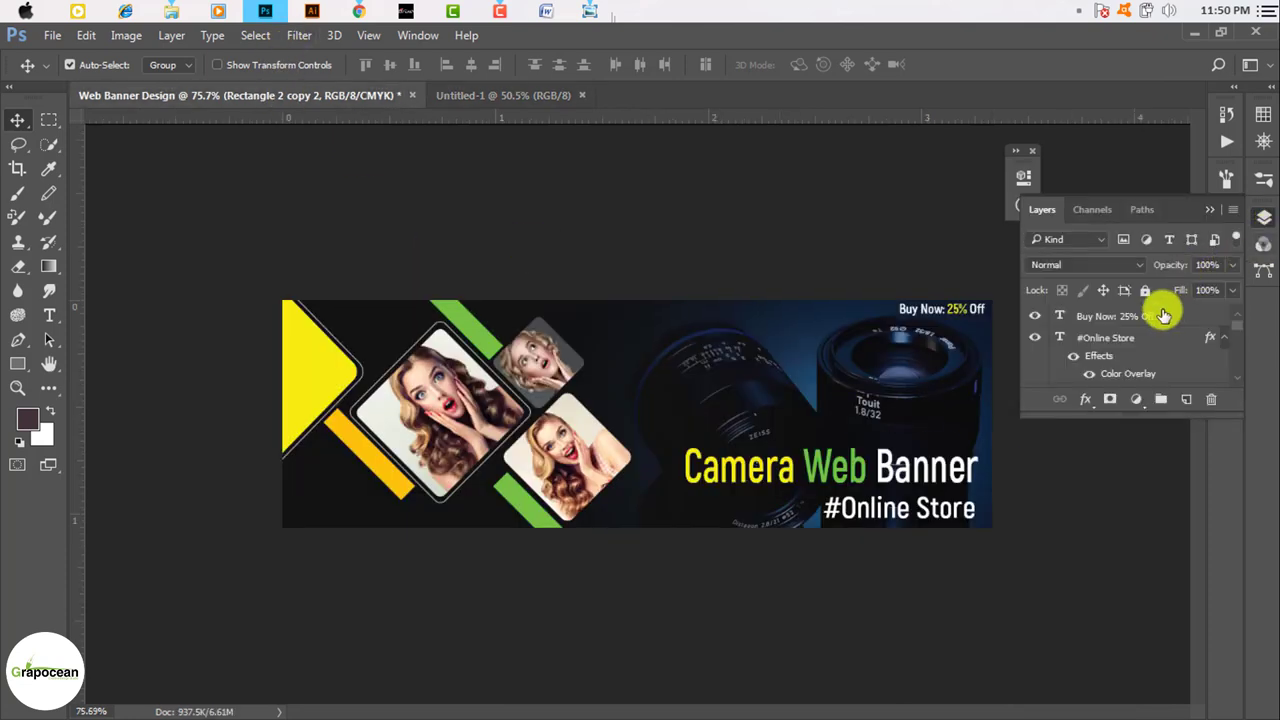
{"action": "left_click", "coordinate": [1163, 316]}
{"action": "key", "text": "ctrl+shift+e"}
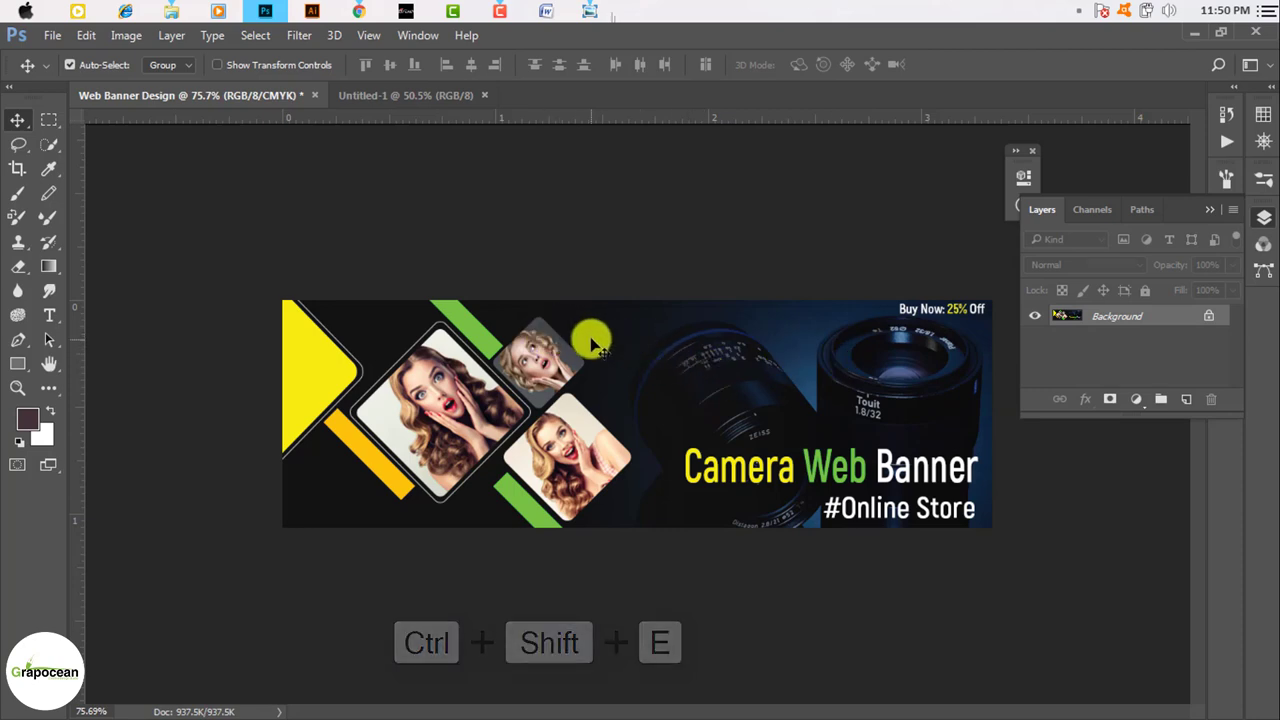
Unlock the merged Background layer and drag the banner into the Untitled-1 document.
{"action": "left_click_drag", "start_coordinate": [586, 337], "coordinate": [1086, 317]}
{"action": "left_click", "coordinate": [826, 349]}
{"action": "left_click", "coordinate": [1209, 316]}
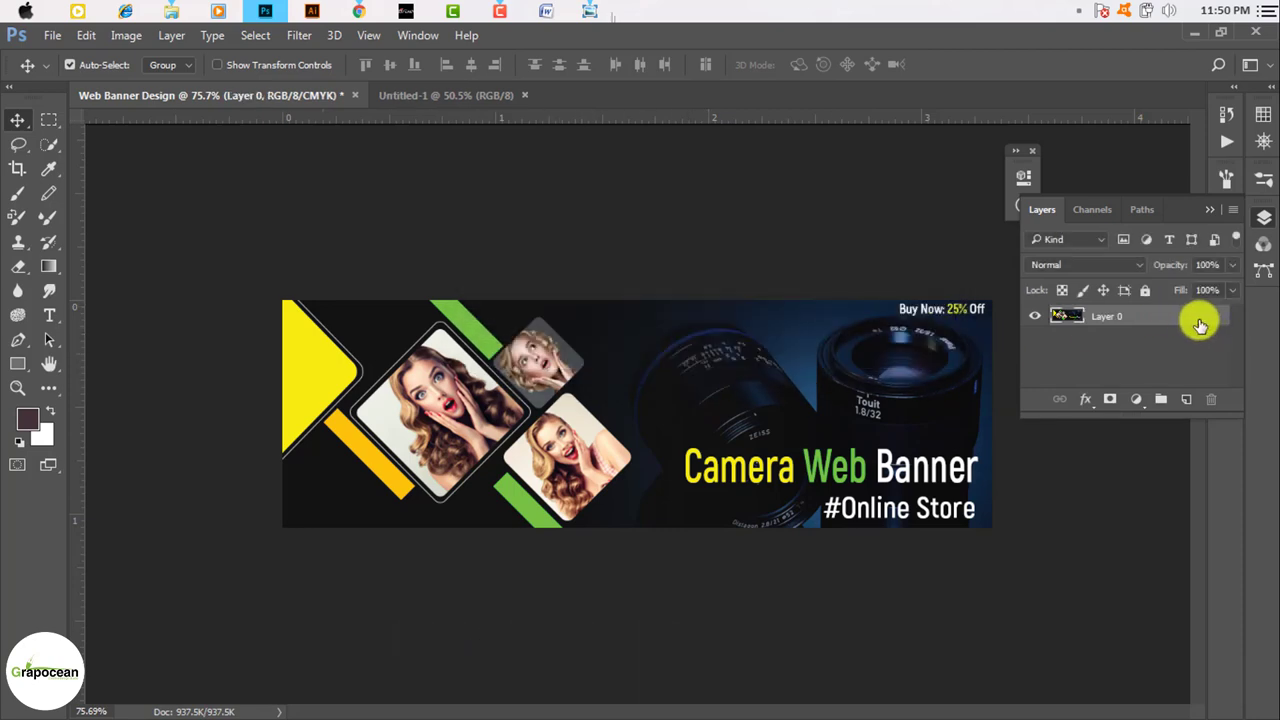
{"action": "mouse_move", "coordinate": [617, 385]}
{"action": "left_mouse_down"}
{"action": "mouse_move", "coordinate": [480, 78]}
{"action": "mouse_move", "coordinate": [611, 420]}
{"action": "mouse_move", "coordinate": [637, 409]}
{"action": "left_mouse_up"}
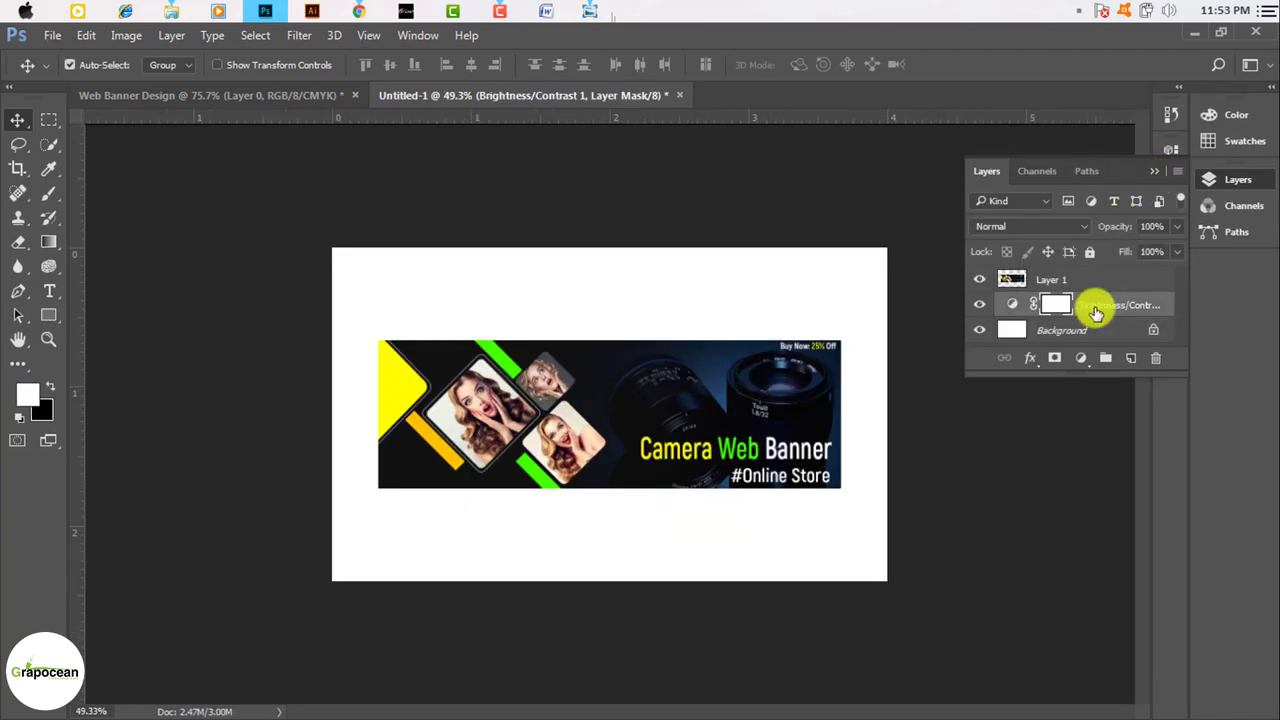
Delete the Brightness/Contrast adjustment layer and select Layer 1 holding the banner.
{"action": "key", "text": "Delete"}
{"action": "left_click", "coordinate": [1081, 283]}
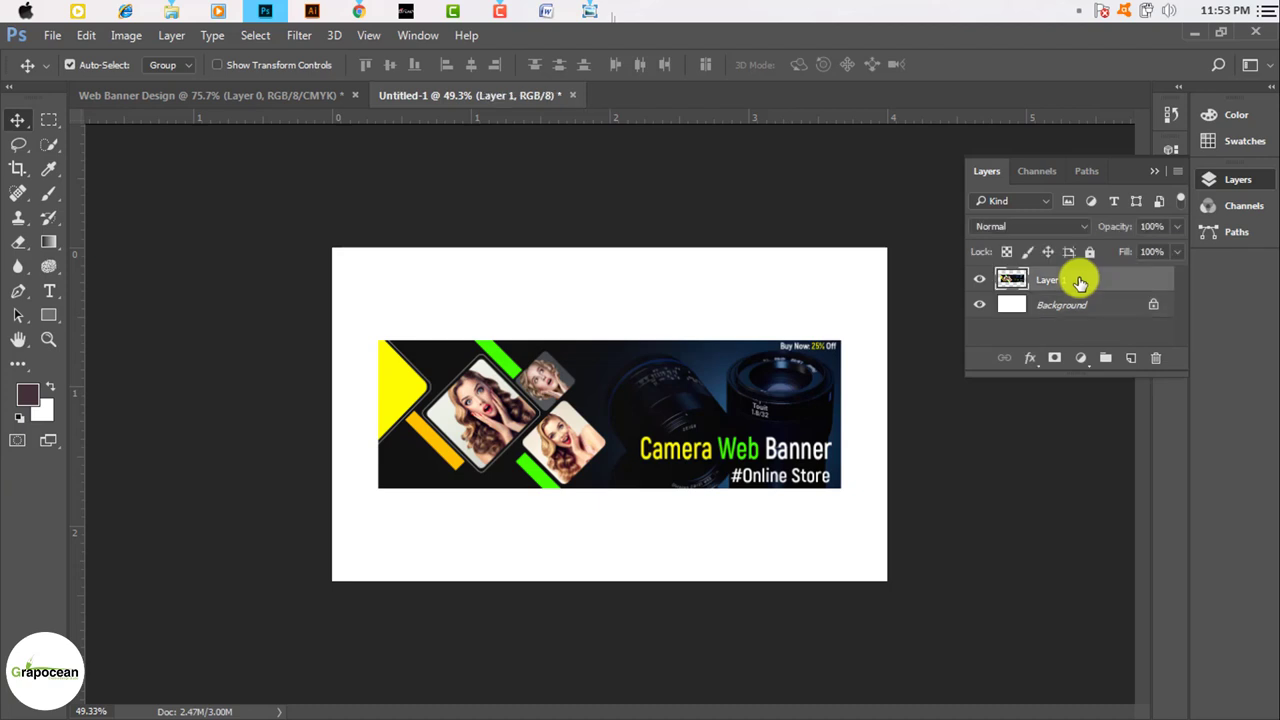
{"action": "scroll", "coordinate": [651, 494], "scroll_direction": "up", "scroll_amount": 3}
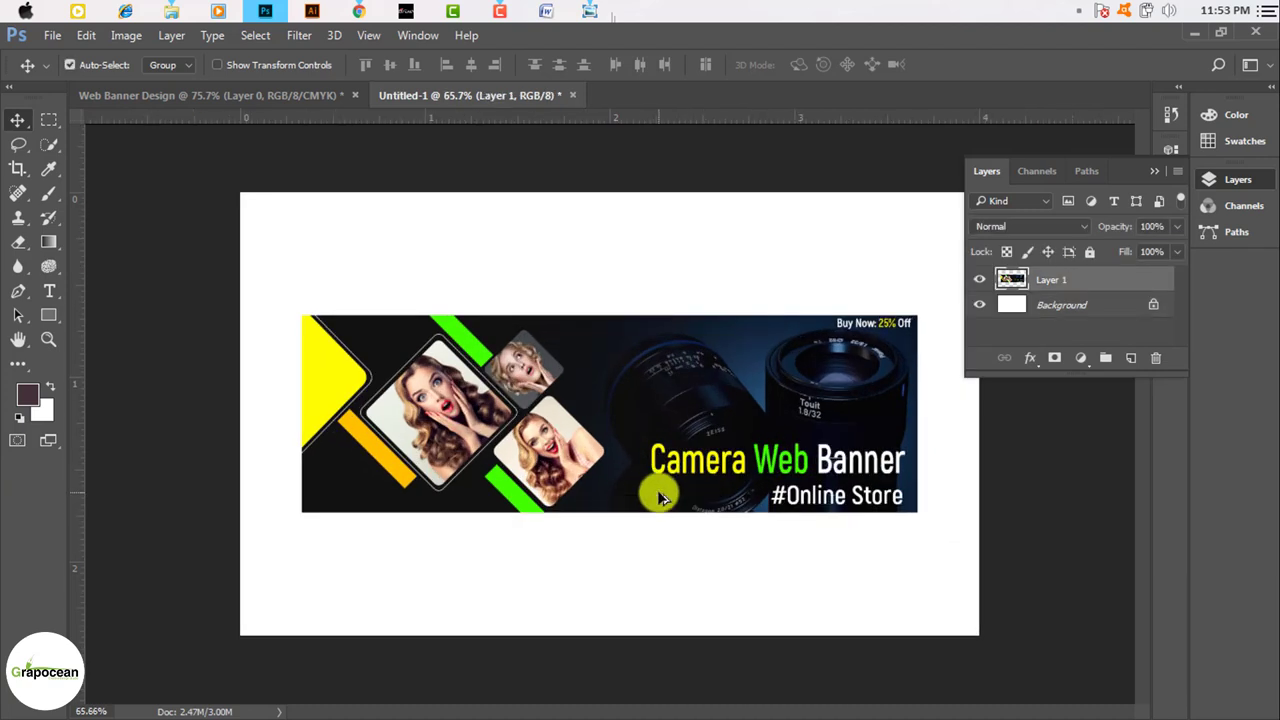
{"action": "scroll", "coordinate": [657, 486], "scroll_direction": "down", "scroll_amount": 1}
{"action": "scroll", "coordinate": [643, 480], "scroll_direction": "down", "scroll_amount": 1}
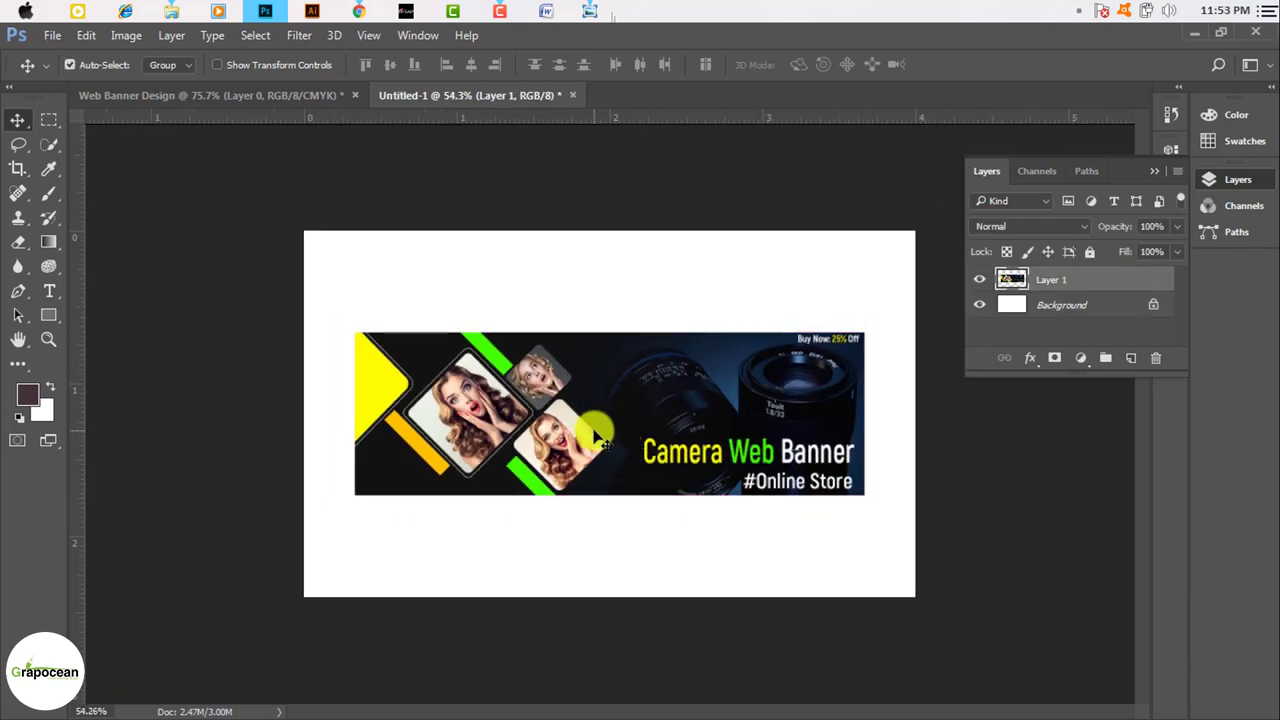
{"action": "left_click", "coordinate": [48, 315]}
{"action": "left_click", "coordinate": [114, 314]}
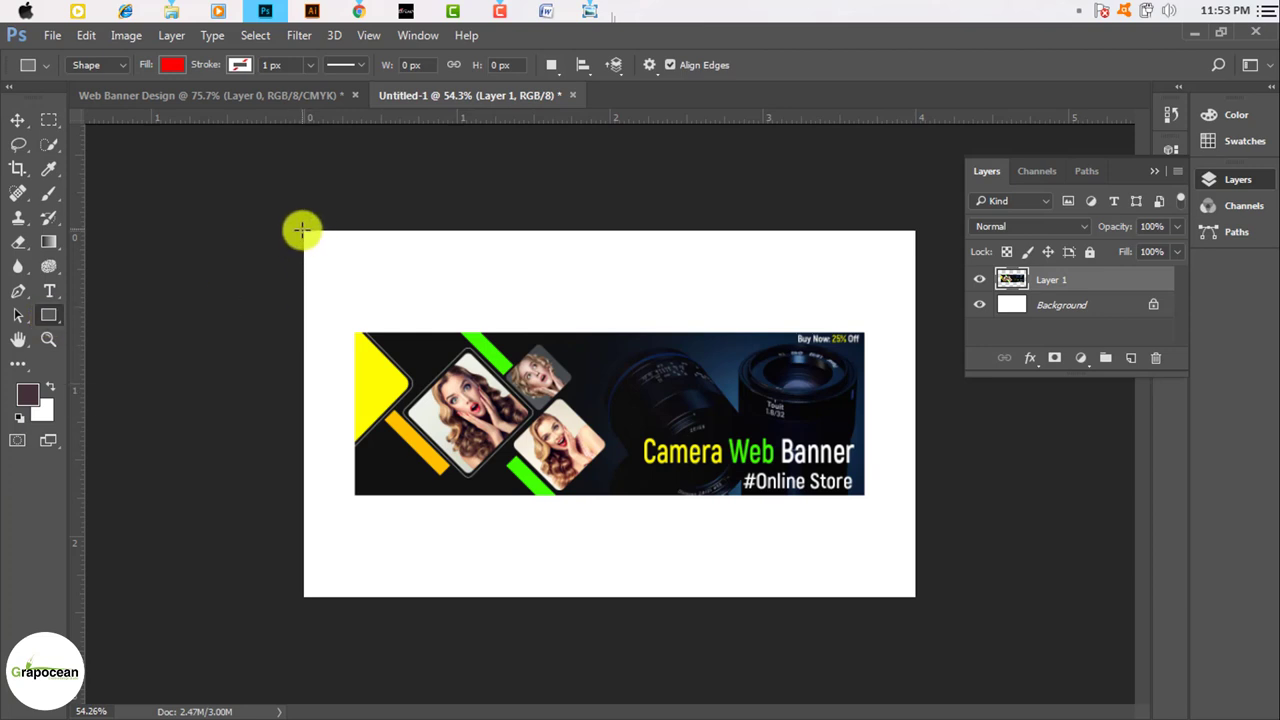
Draw a 1204 × 720 px near-black rectangle over the canvas and move it below Layer 1.
{"action": "left_click_drag", "start_coordinate": [302, 231], "coordinate": [916, 598]}
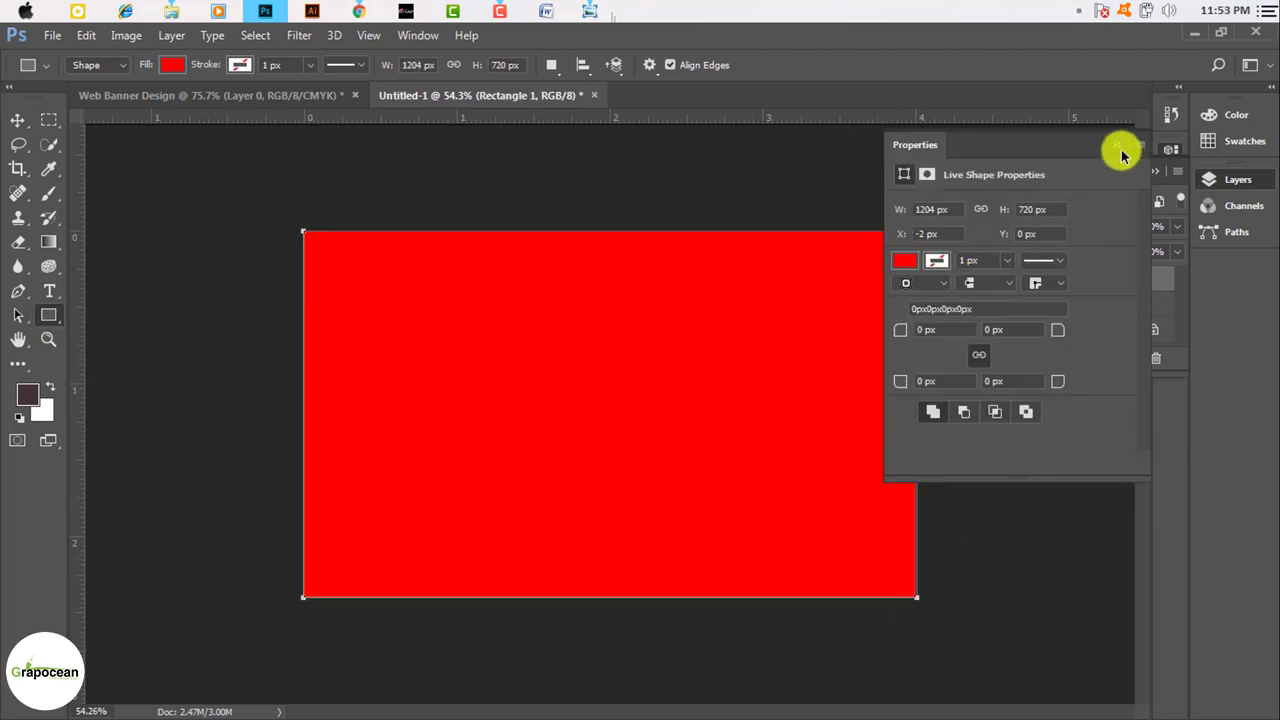
{"action": "left_click", "coordinate": [1119, 148]}
{"action": "double_click", "coordinate": [1011, 280]}
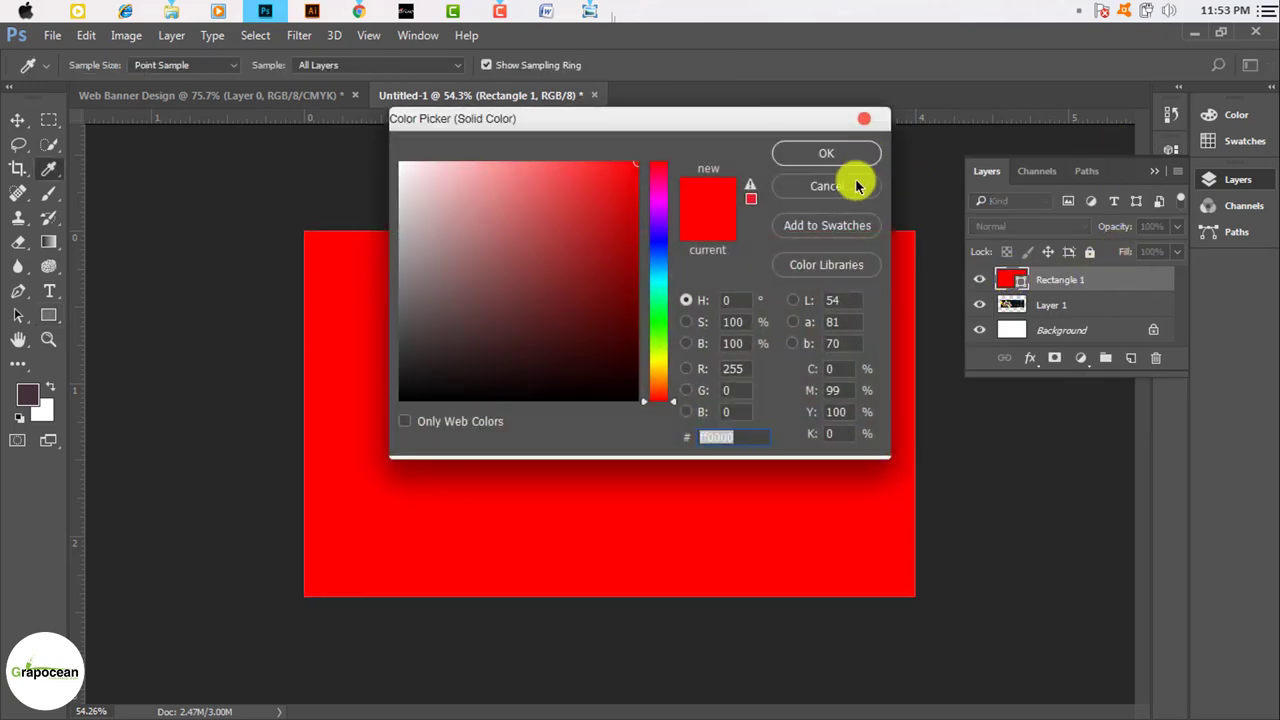
{"action": "left_click", "coordinate": [856, 186]}
{"action": "left_click", "coordinate": [27, 395]}
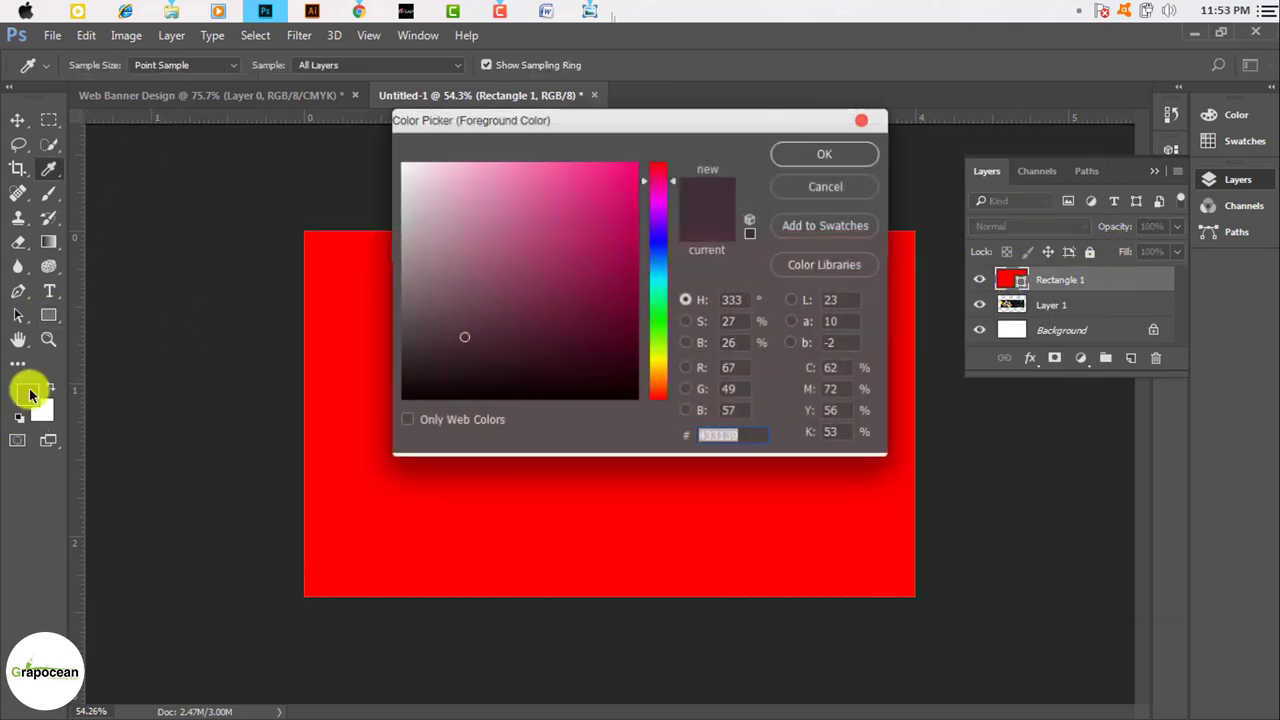
{"action": "left_click", "coordinate": [838, 190]}
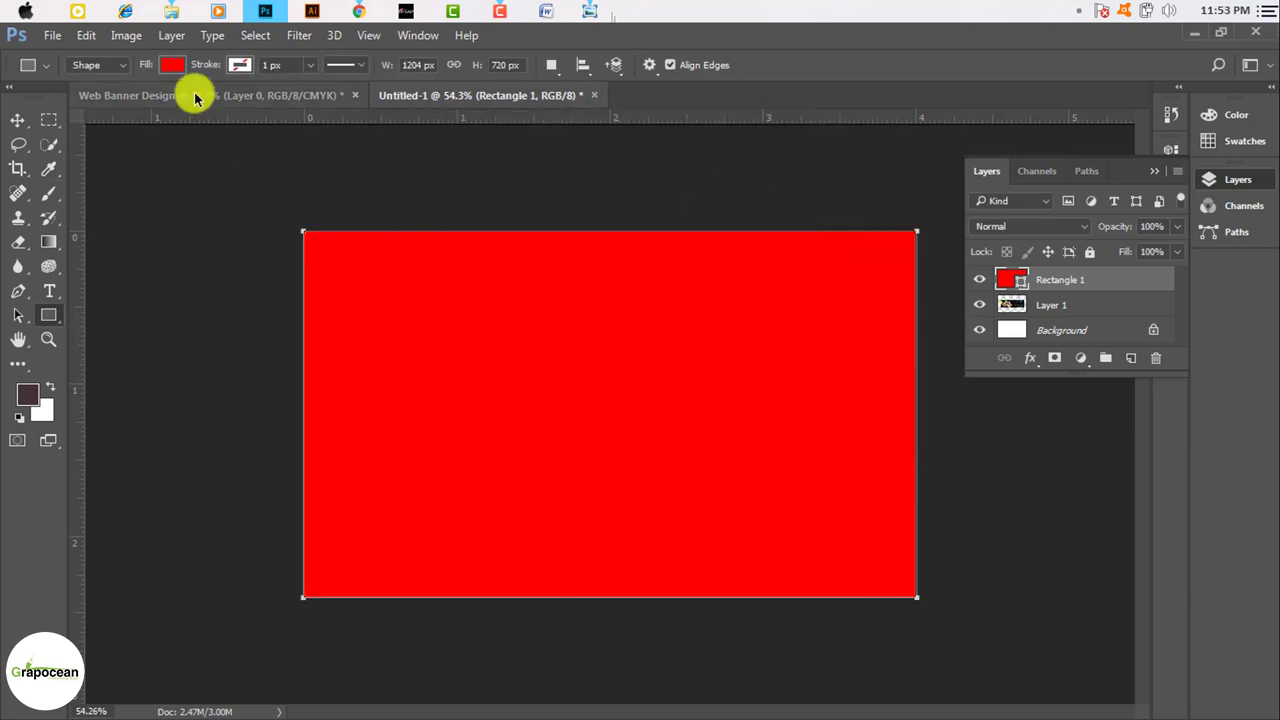
{"action": "left_click", "coordinate": [168, 64]}
{"action": "left_click", "coordinate": [190, 210]}
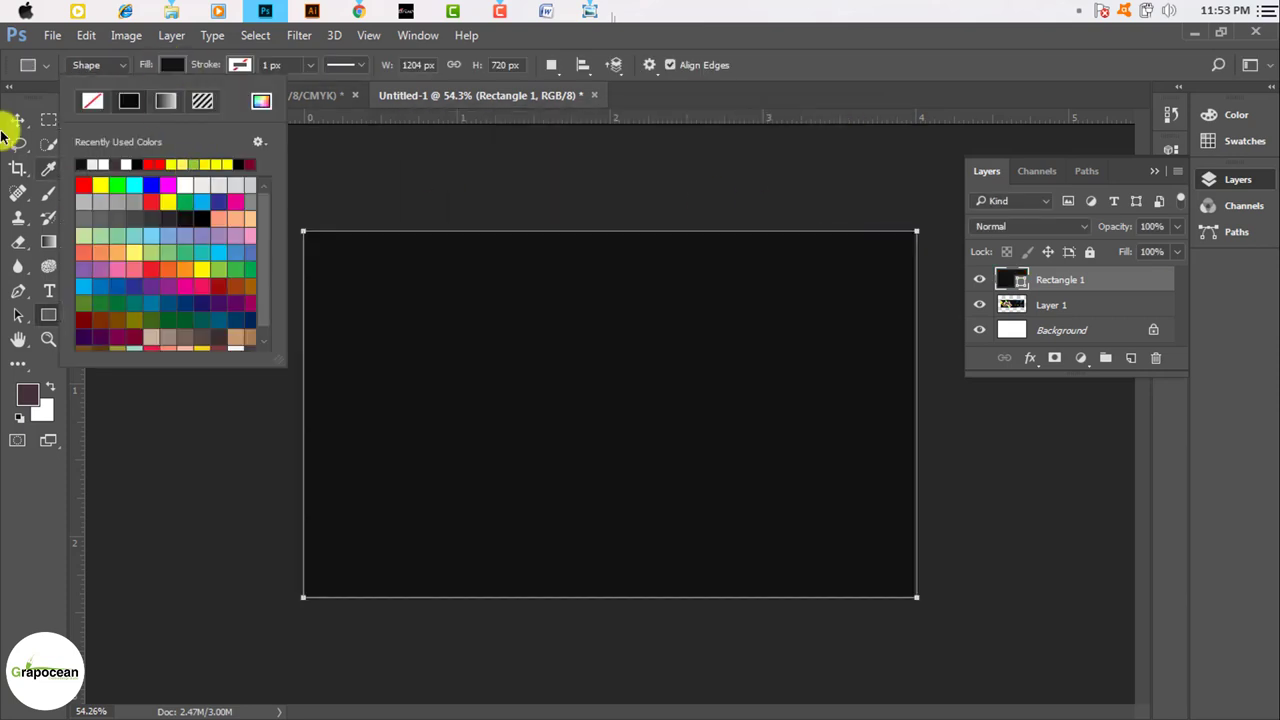
{"action": "left_click", "coordinate": [17, 119]}
{"action": "left_click_drag", "start_coordinate": [1085, 282], "coordinate": [1094, 320]}
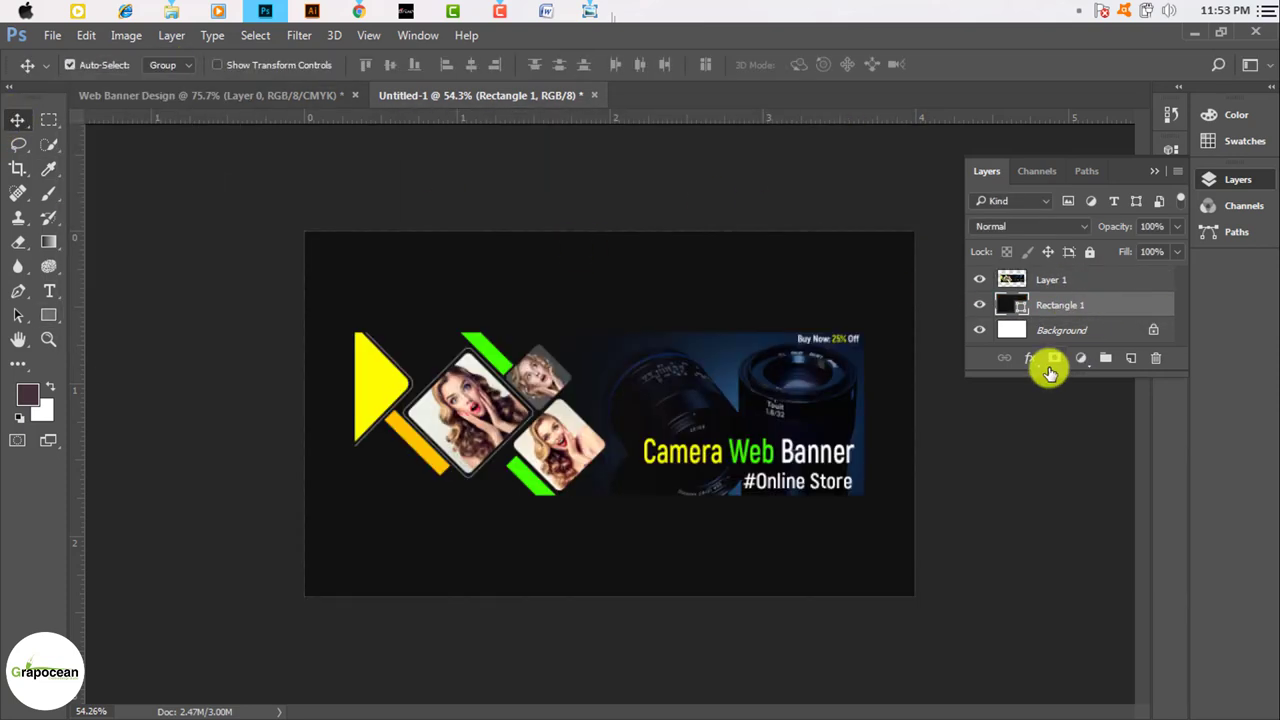
Open Blending Options for Rectangle 1 and enable Pattern Overlay.
{"action": "right_click", "coordinate": [1073, 308]}
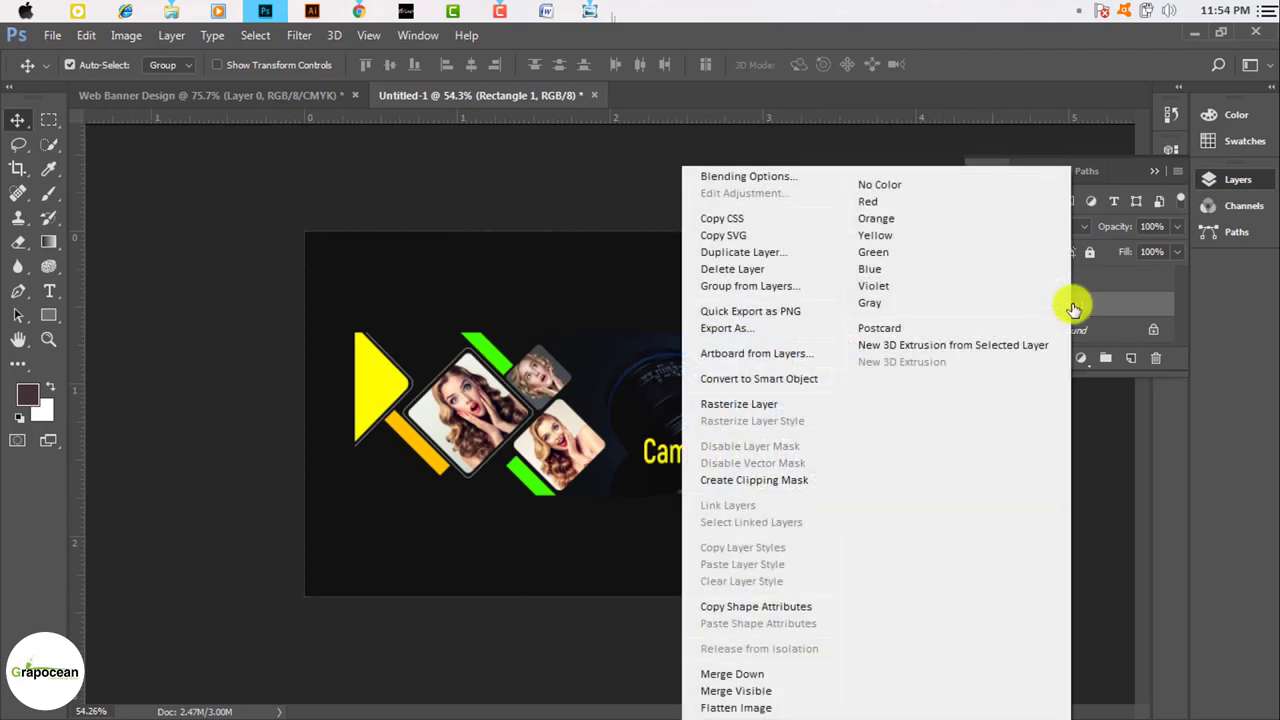
{"action": "left_click", "coordinate": [702, 178]}
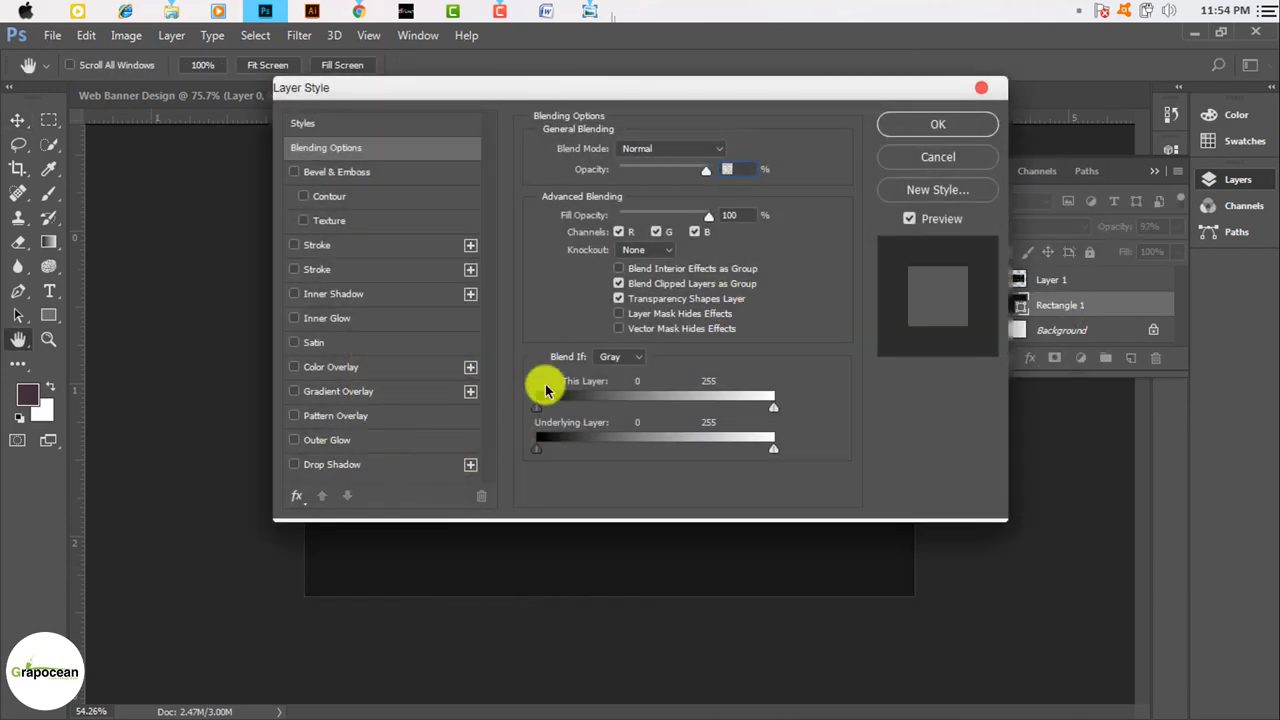
{"action": "mouse_move", "coordinate": [615, 100]}
{"action": "left_mouse_down"}
{"action": "mouse_move", "coordinate": [1049, 509]}
{"action": "mouse_move", "coordinate": [729, 226]}
{"action": "mouse_move", "coordinate": [1010, 489]}
{"action": "mouse_move", "coordinate": [813, 196]}
{"action": "left_mouse_up"}
{"action": "left_click", "coordinate": [540, 509]}
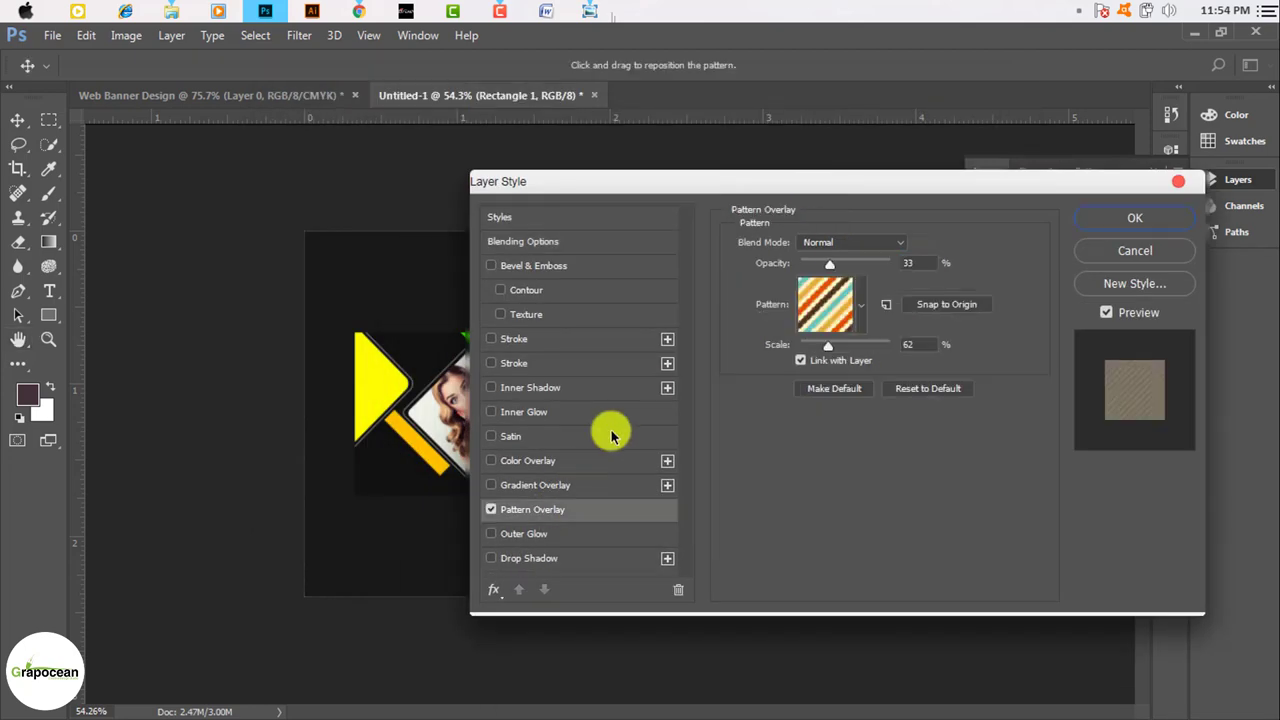
{"action": "left_click_drag", "start_coordinate": [694, 186], "coordinate": [704, 318]}
Browse the pattern picker, trying a dark purple and a dark woven pattern.
{"action": "left_click", "coordinate": [871, 446]}
{"action": "left_click", "coordinate": [800, 305]}
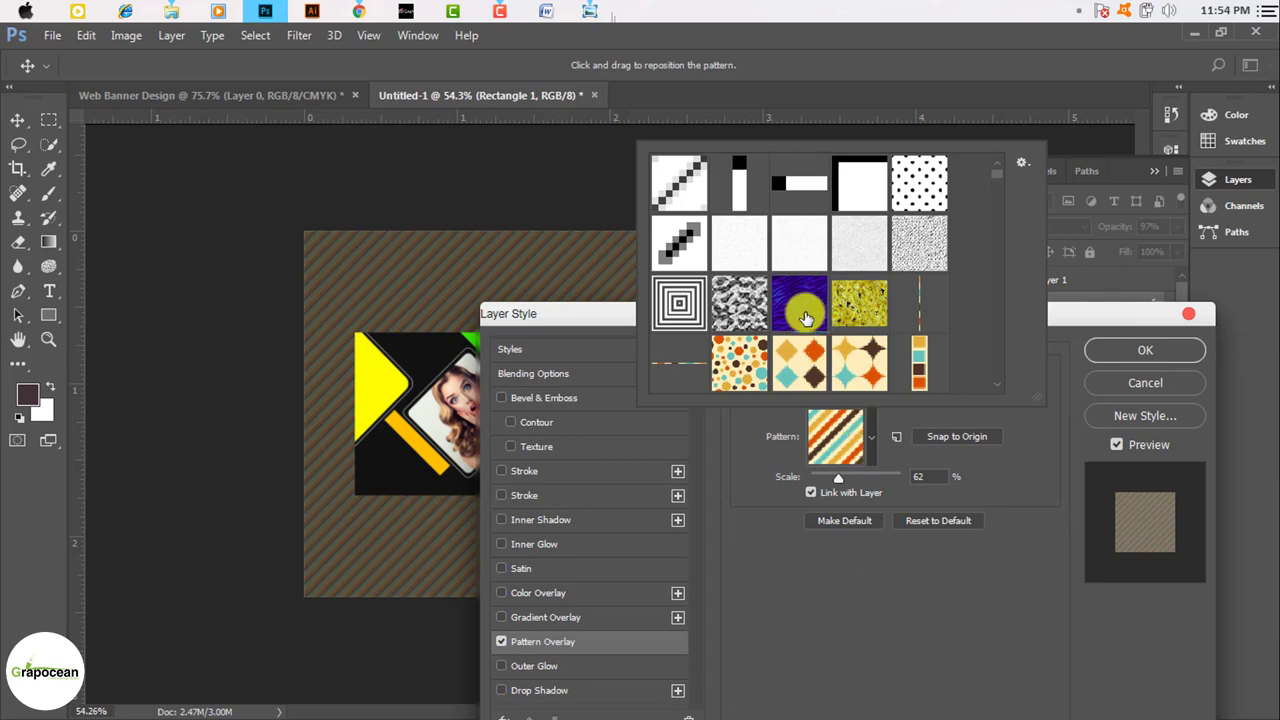
{"action": "scroll", "coordinate": [800, 305], "scroll_direction": "down", "scroll_amount": 1}
{"action": "scroll", "coordinate": [800, 305], "scroll_direction": "down", "scroll_amount": 2}
{"action": "left_click", "coordinate": [860, 258]}
{"action": "left_click", "coordinate": [905, 270]}
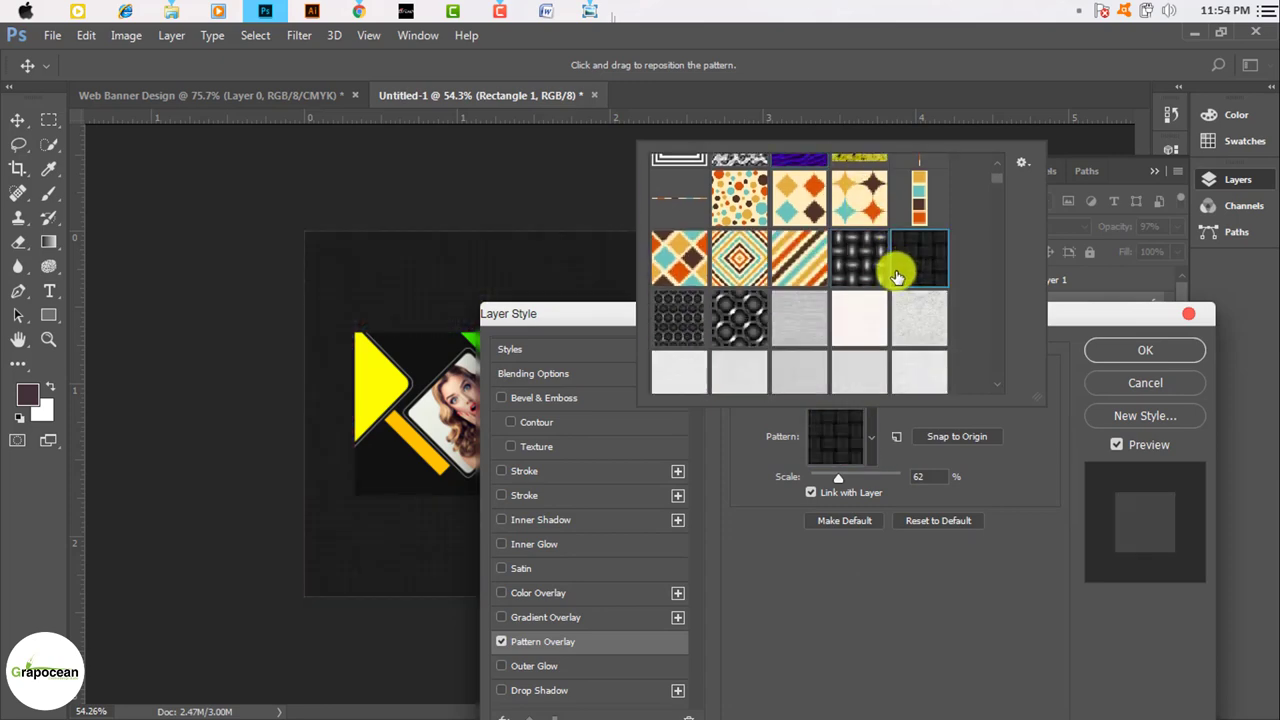
{"action": "scroll", "coordinate": [775, 320], "scroll_direction": "down", "scroll_amount": 2}
{"action": "scroll", "coordinate": [797, 318], "scroll_direction": "down", "scroll_amount": 2}
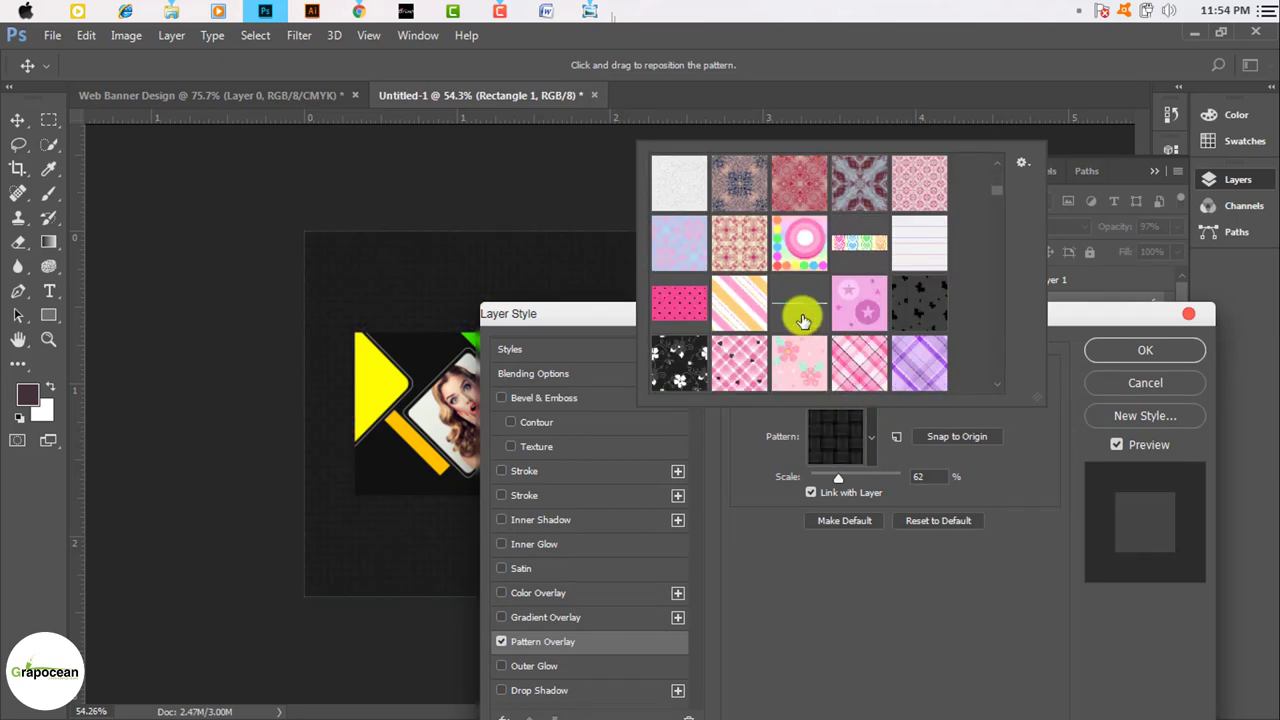
{"action": "scroll", "coordinate": [800, 316], "scroll_direction": "down", "scroll_amount": 2}
{"action": "scroll", "coordinate": [807, 318], "scroll_direction": "down", "scroll_amount": 2}
{"action": "scroll", "coordinate": [760, 305], "scroll_direction": "down", "scroll_amount": 2}
{"action": "scroll", "coordinate": [740, 295], "scroll_direction": "down", "scroll_amount": 2}
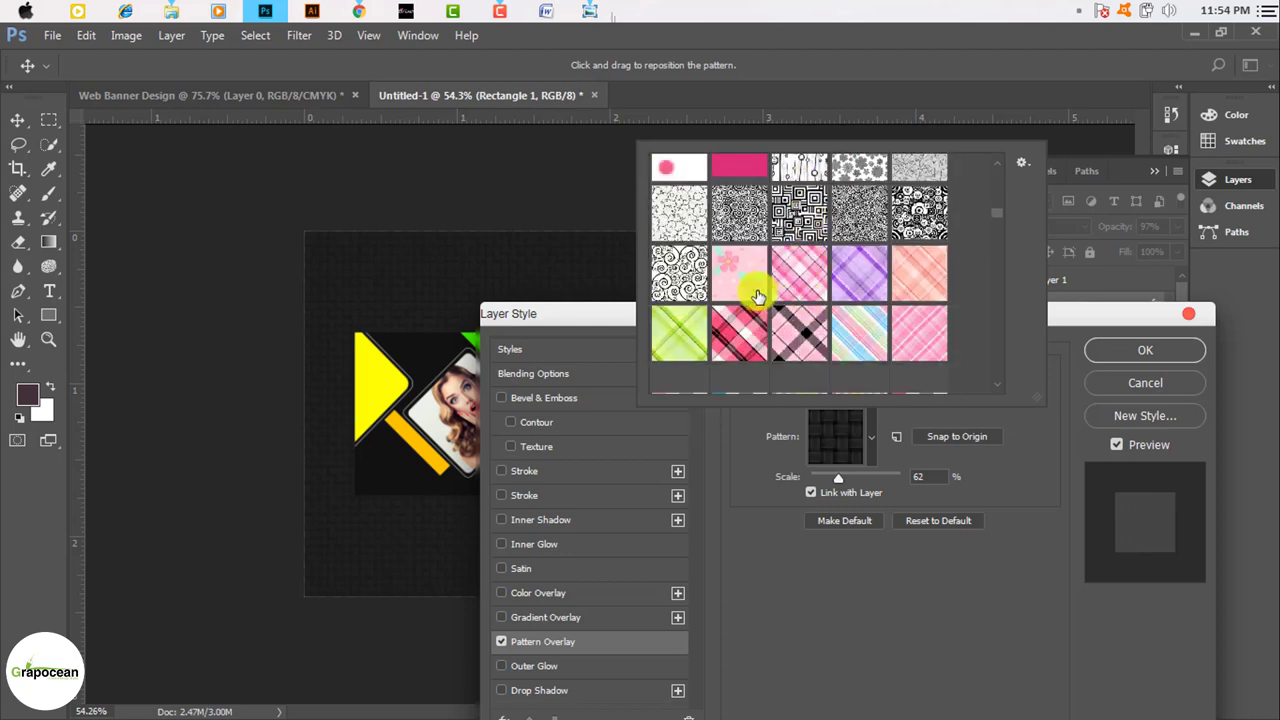
{"action": "scroll", "coordinate": [749, 300], "scroll_direction": "down", "scroll_amount": 2}
{"action": "scroll", "coordinate": [760, 310], "scroll_direction": "down", "scroll_amount": 2}
Settle on the thin diagonal line pattern and confirm the Pattern Overlay.
{"action": "left_click", "coordinate": [745, 275]}
{"action": "scroll", "coordinate": [808, 294], "scroll_direction": "down", "scroll_amount": 1}
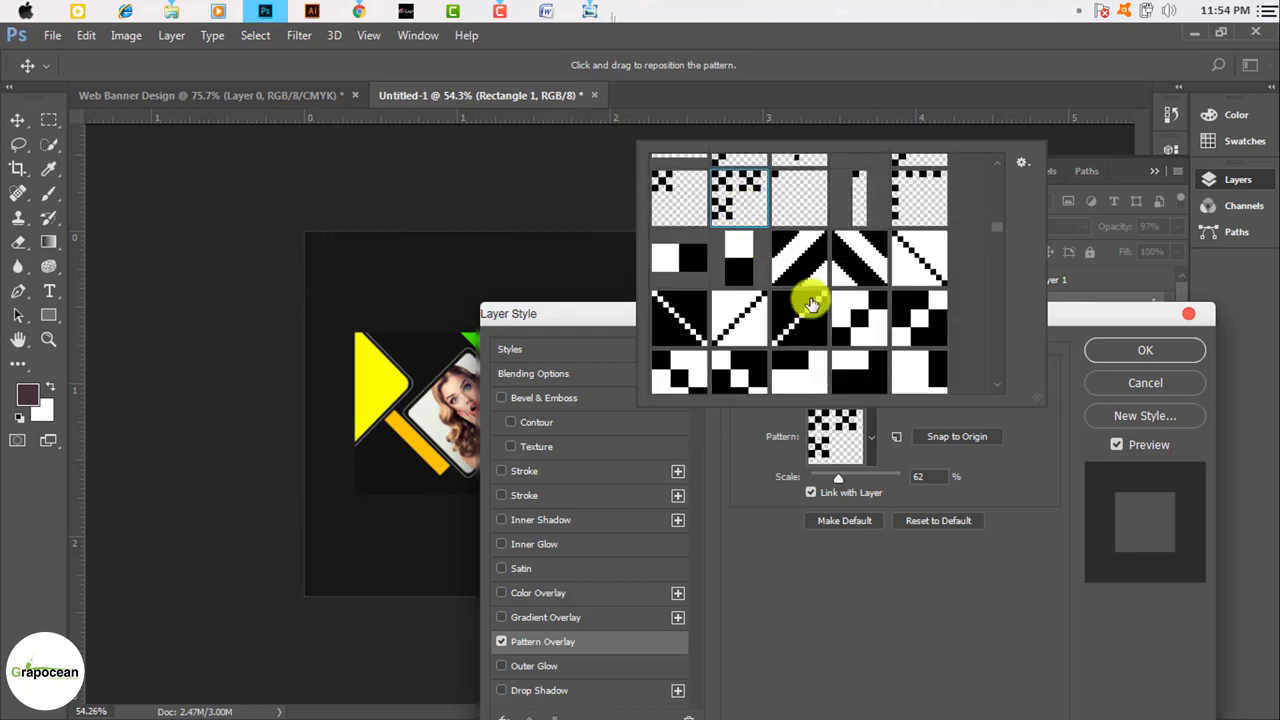
{"action": "left_click", "coordinate": [855, 255]}
{"action": "left_click", "coordinate": [805, 315]}
{"action": "scroll", "coordinate": [815, 312], "scroll_direction": "down", "scroll_amount": 1}
{"action": "scroll", "coordinate": [833, 318], "scroll_direction": "down", "scroll_amount": 1}
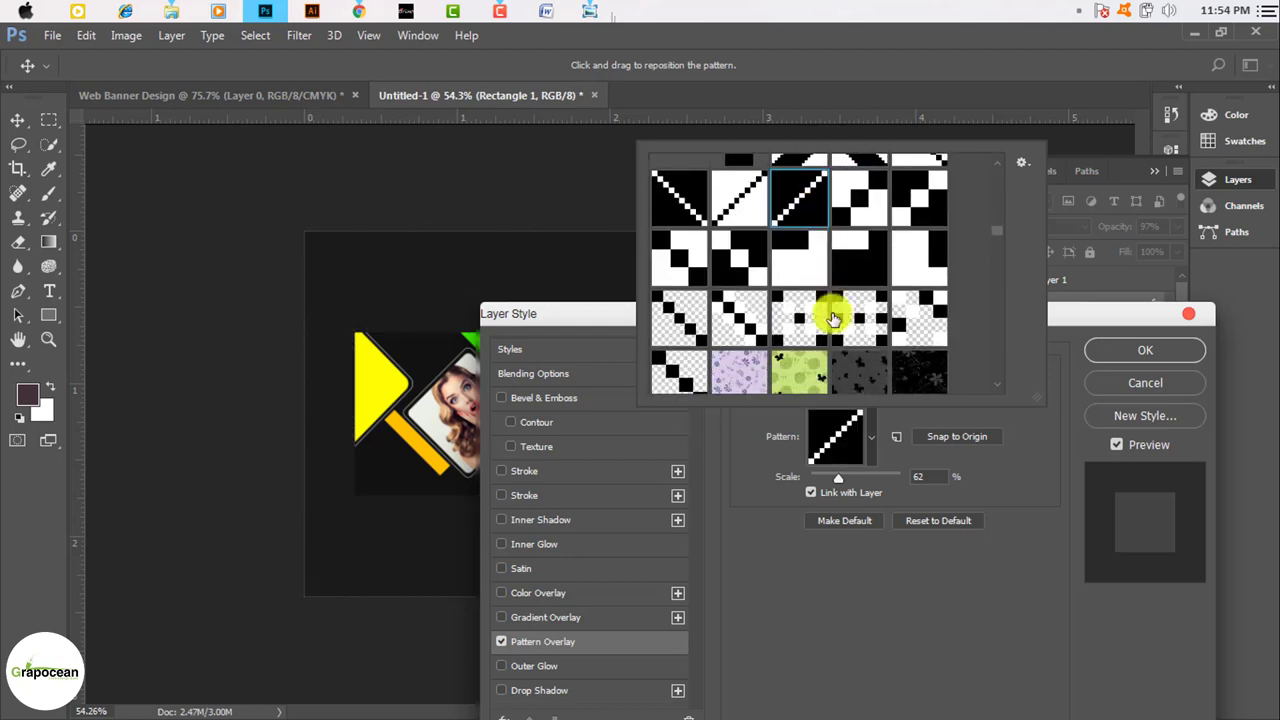
{"action": "left_click", "coordinate": [1172, 340]}
Paint a soft dark-red brush dab at the canvas centre on a new layer.
{"action": "scroll", "coordinate": [620, 410], "scroll_direction": "up", "scroll_amount": 2}
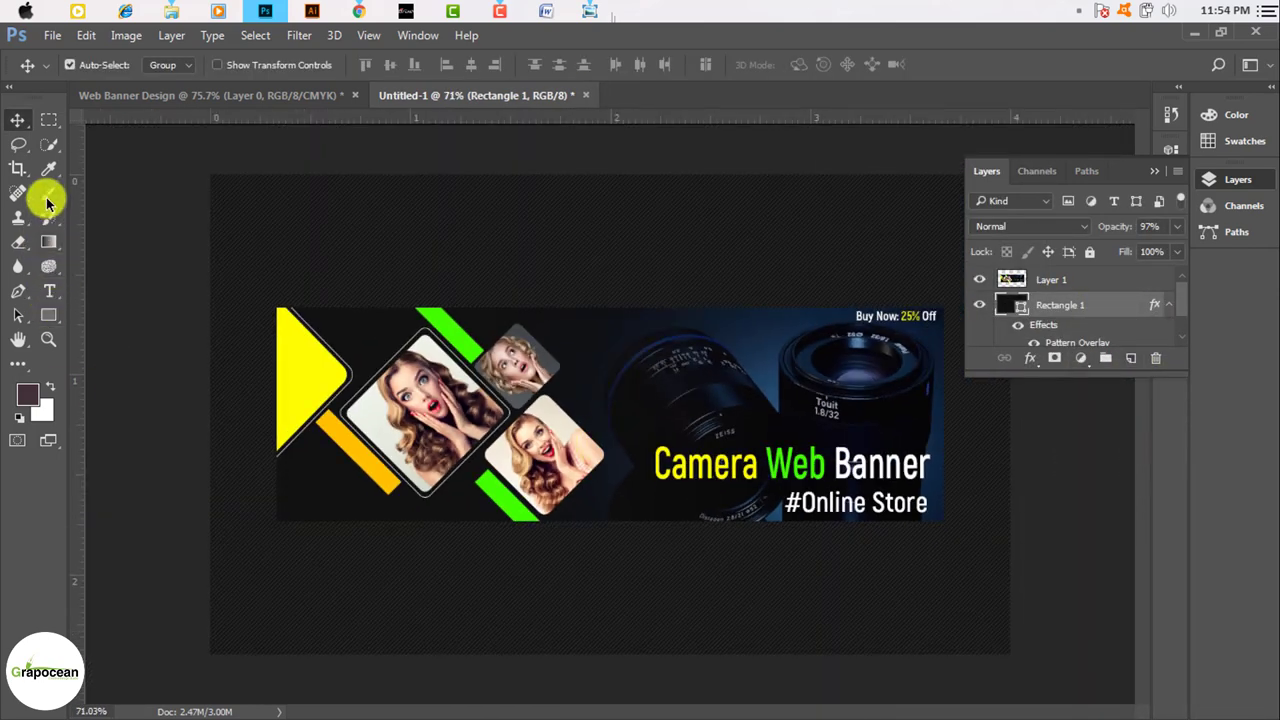
{"action": "left_click", "coordinate": [49, 193]}
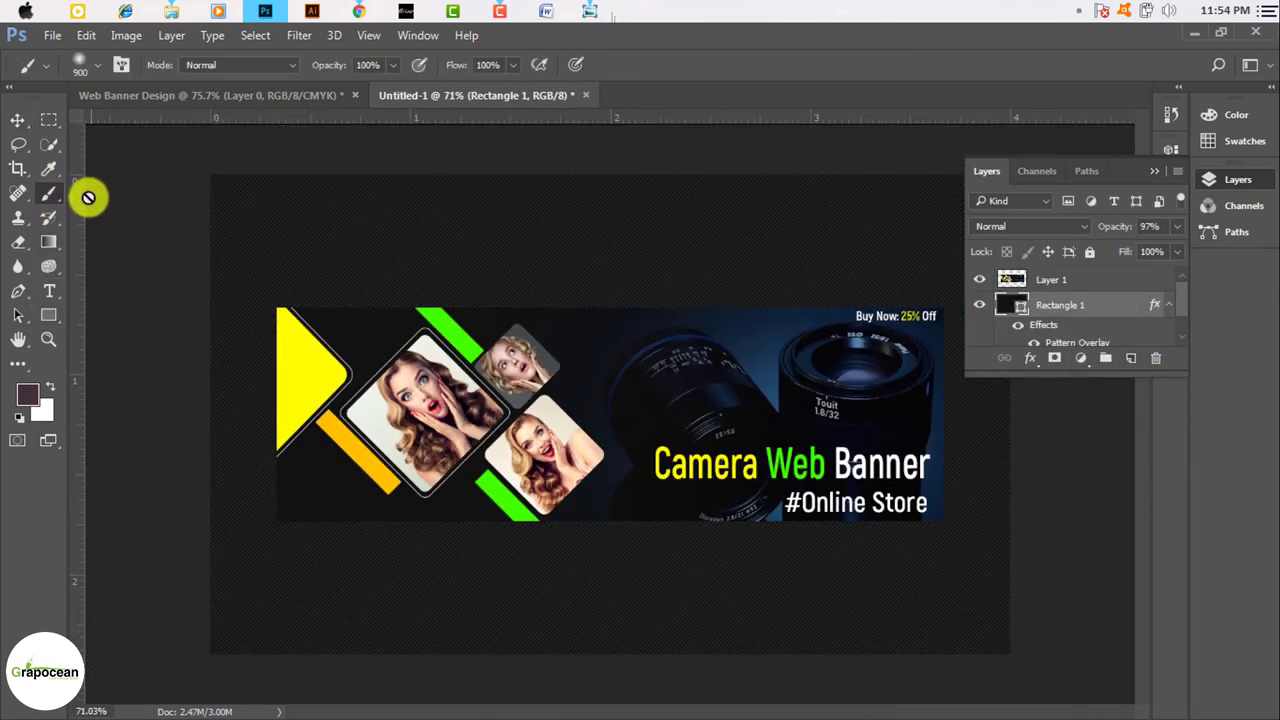
{"action": "left_click", "coordinate": [100, 194]}
{"action": "scroll", "coordinate": [1078, 305], "scroll_direction": "down", "scroll_amount": 1}
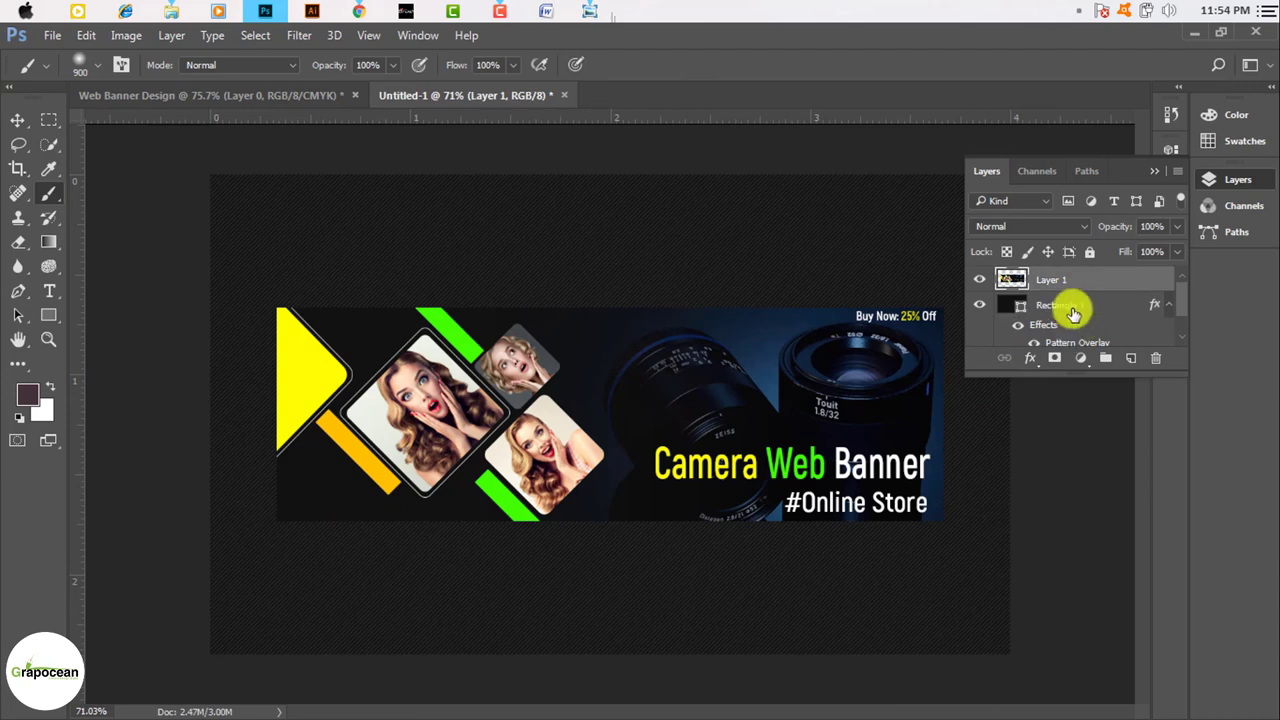
{"action": "left_click", "coordinate": [1133, 360]}
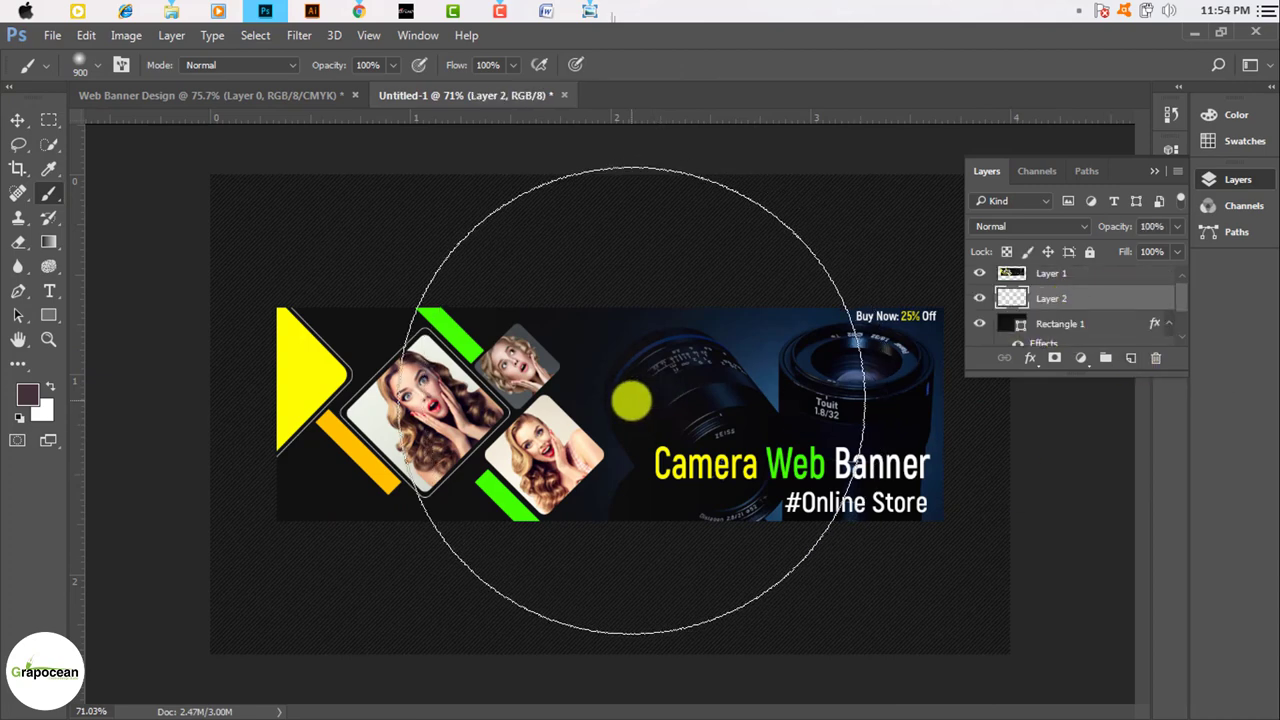
{"action": "left_click", "coordinate": [609, 394]}
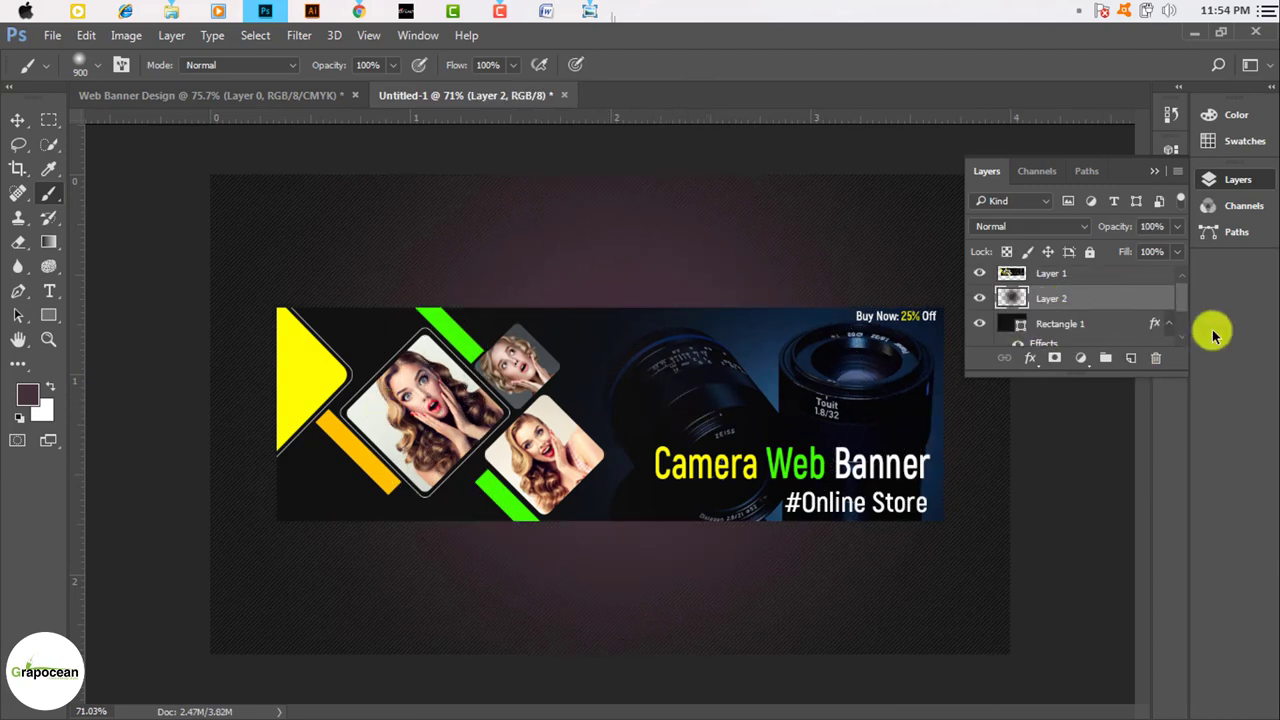
Set the glow layer's blend mode to Linear Dodge (Add).
{"action": "left_click", "coordinate": [1068, 228]}
{"action": "key", "text": "Escape"}
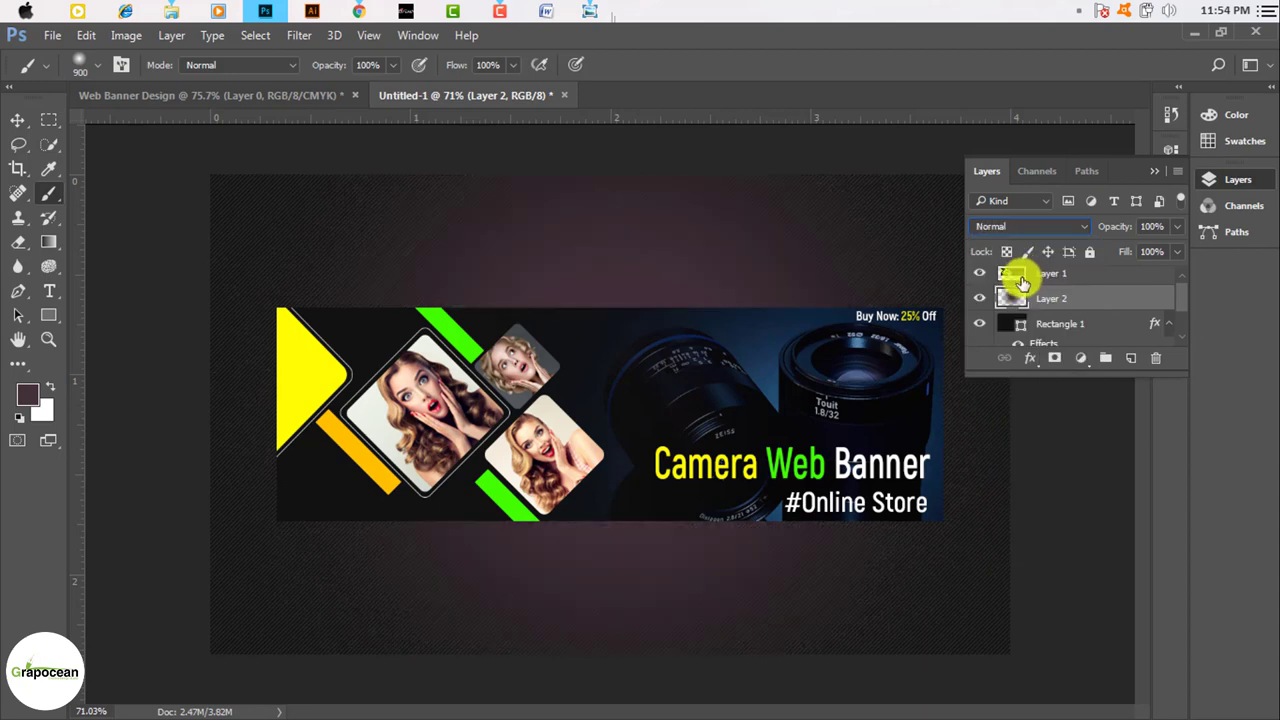
{"action": "key", "text": "Down"}
{"action": "key", "text": "Down"}
{"action": "key", "text": "Down"}
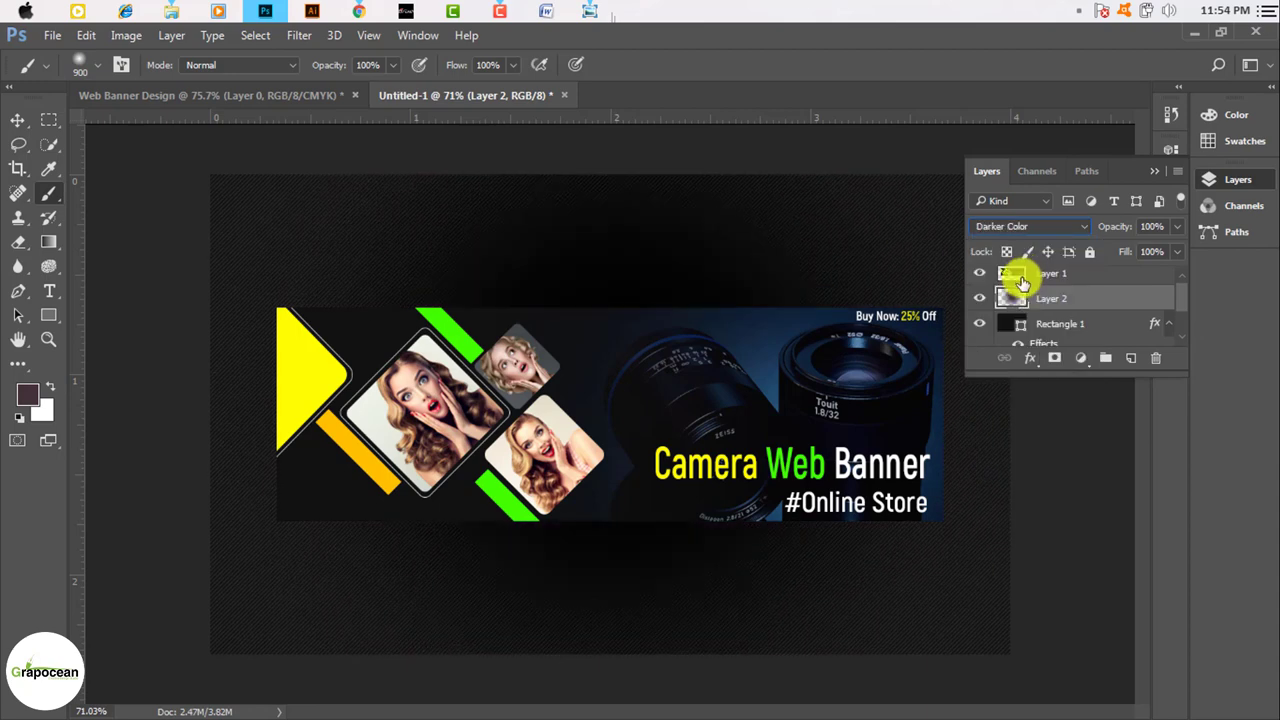
{"action": "key", "text": "Down"}
{"action": "key", "text": "Down"}
{"action": "key", "text": "Down"}
{"action": "key", "text": "Down"}
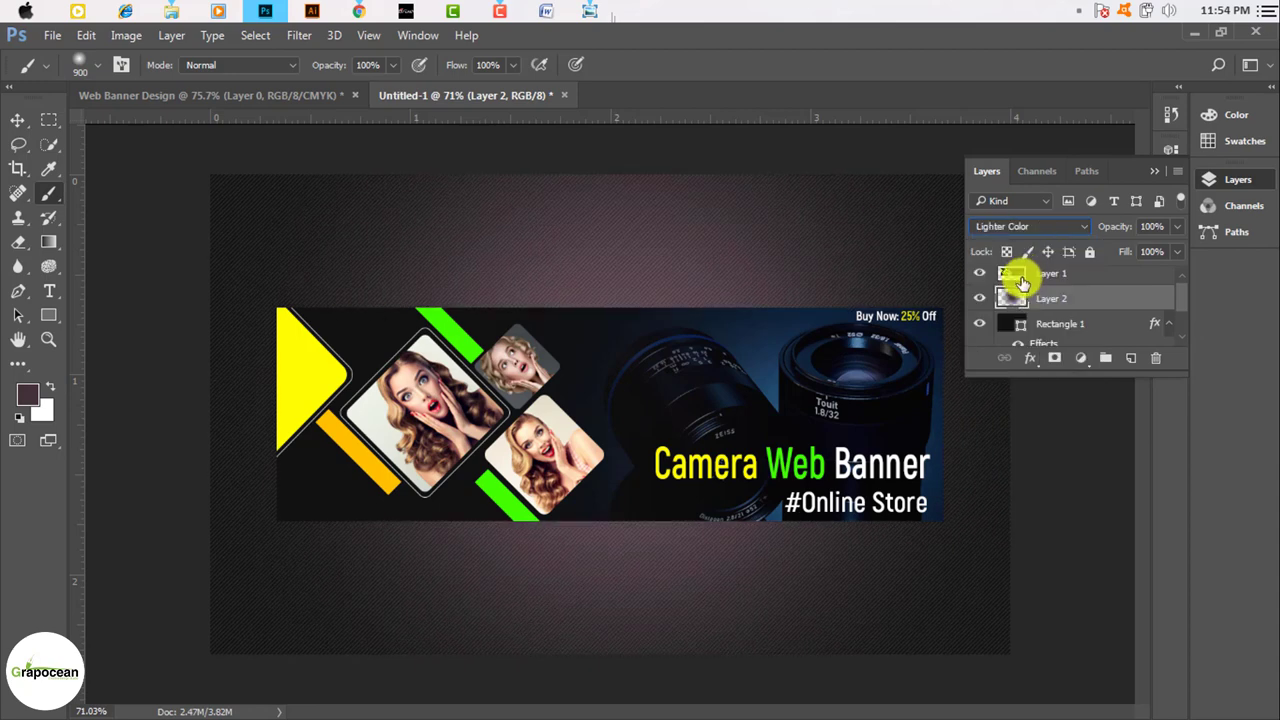
{"action": "key", "text": "Up"}
{"action": "left_click", "coordinate": [17, 119]}
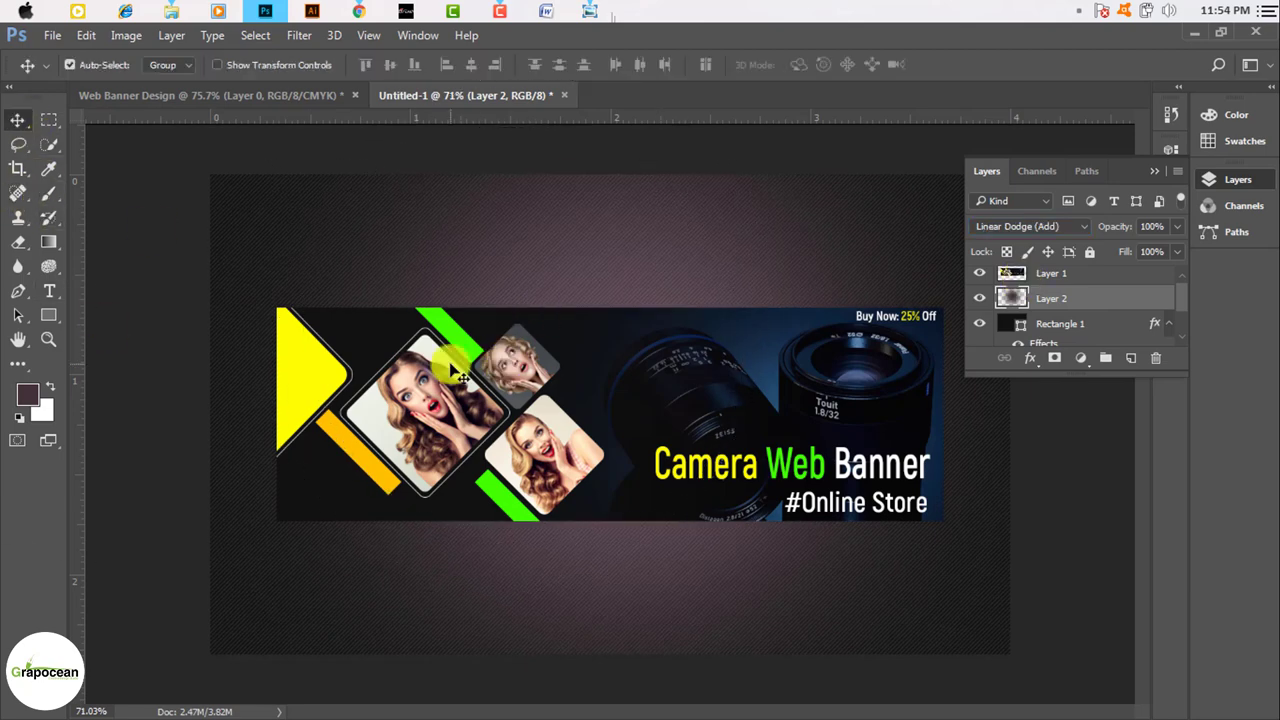
{"action": "scroll", "coordinate": [634, 657], "scroll_direction": "down", "scroll_amount": 2}
{"action": "scroll", "coordinate": [600, 517], "scroll_direction": "down", "scroll_amount": 2}
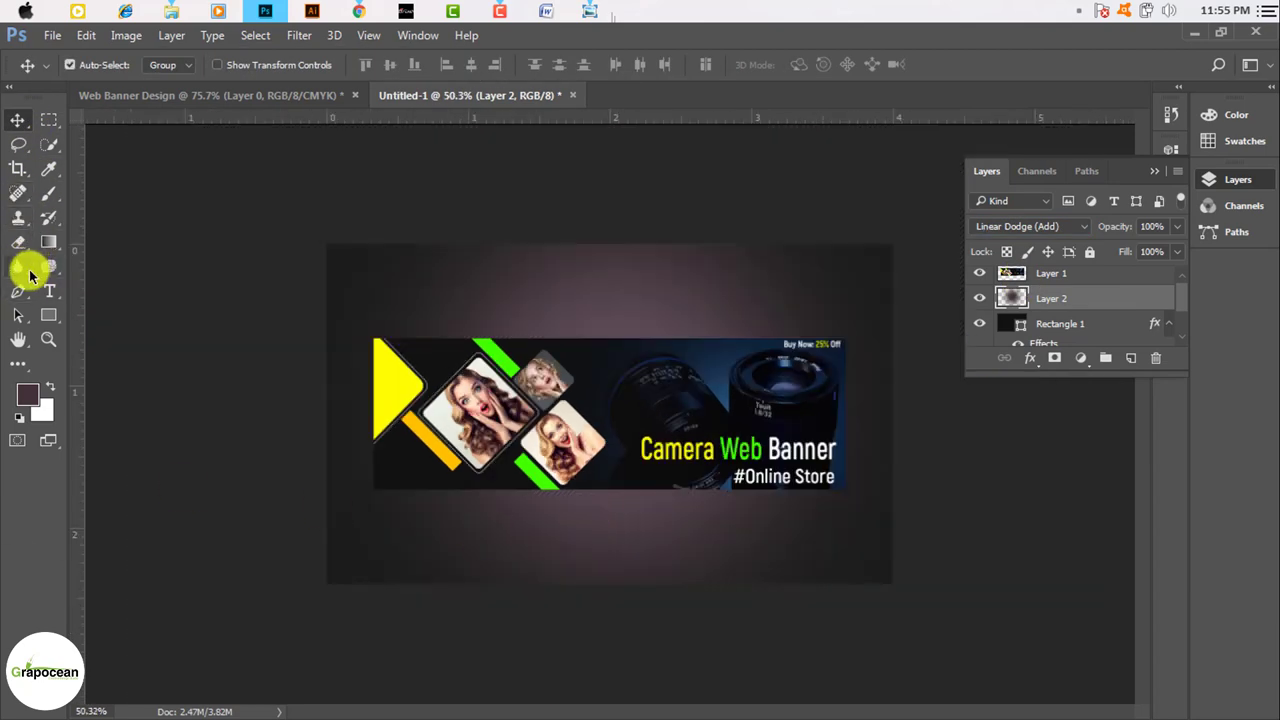
Start a Pen-tool shape on a new layer with curved anchors under the banner's middle.
{"action": "left_click", "coordinate": [18, 291]}
{"action": "scroll", "coordinate": [400, 526], "scroll_direction": "up", "scroll_amount": 1}
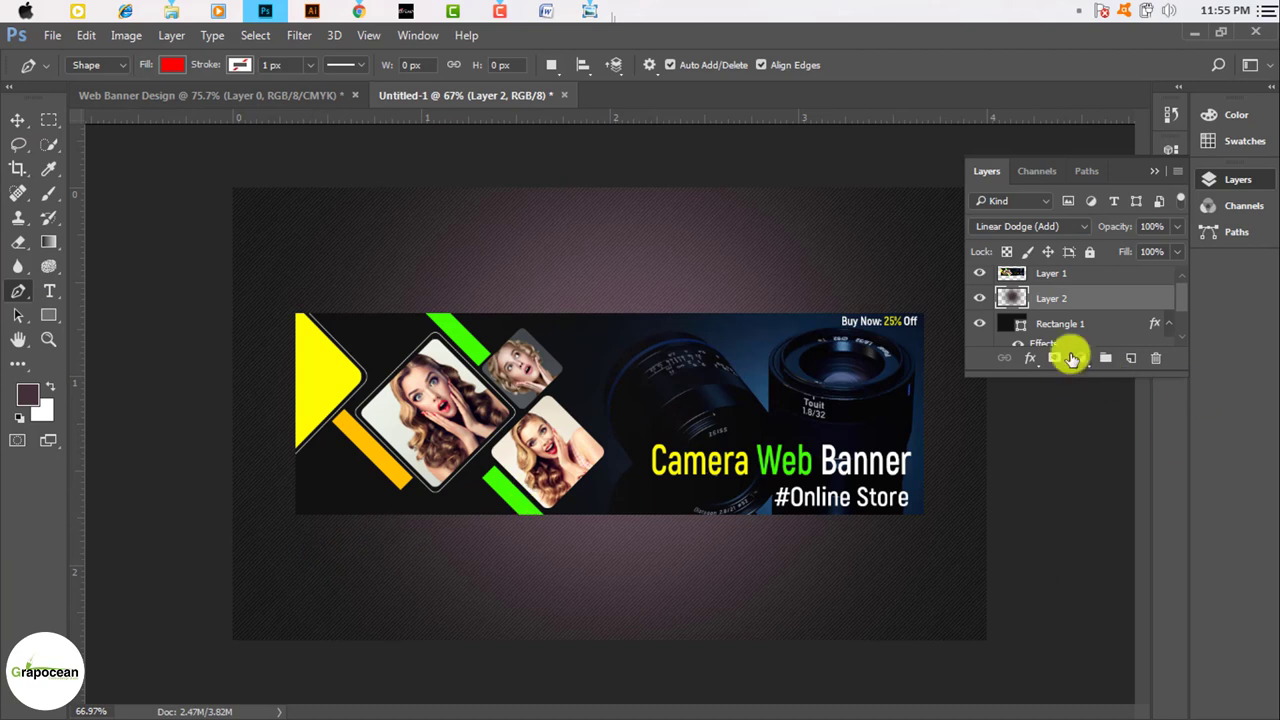
{"action": "left_click", "coordinate": [1131, 359]}
{"action": "left_click", "coordinate": [269, 574]}
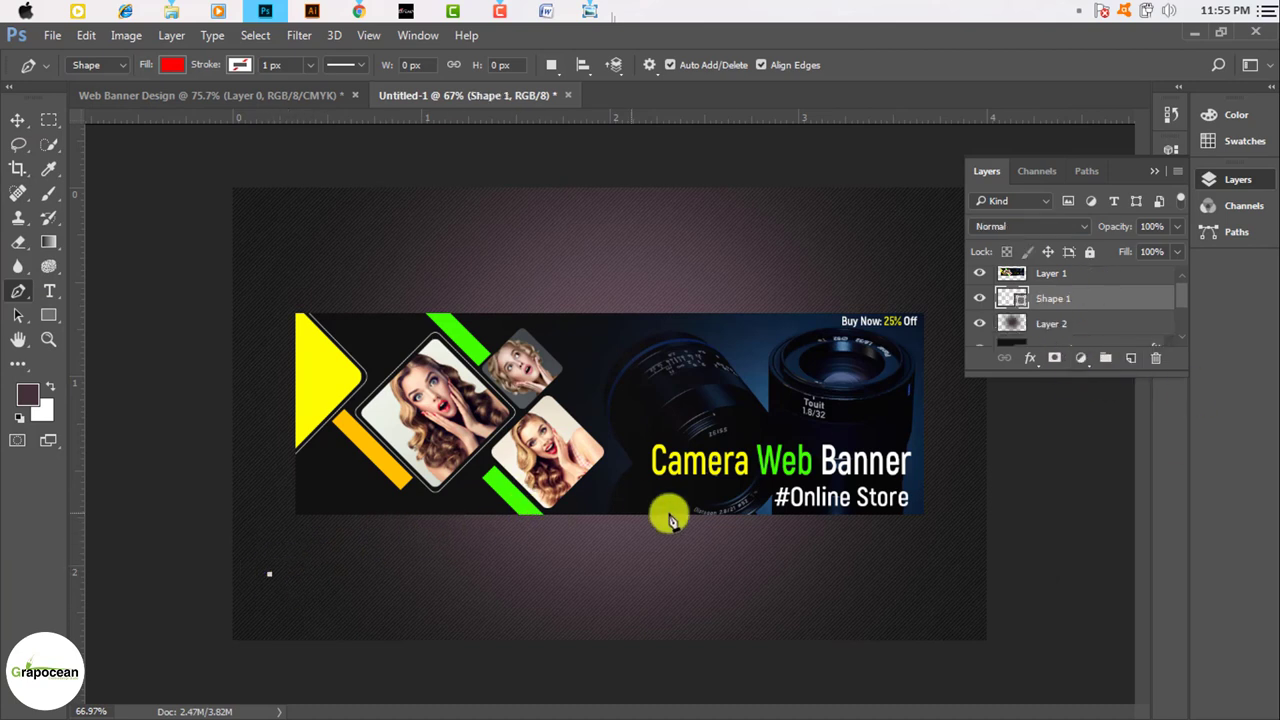
{"action": "left_click_drag", "start_coordinate": [548, 514], "coordinate": [738, 514]}
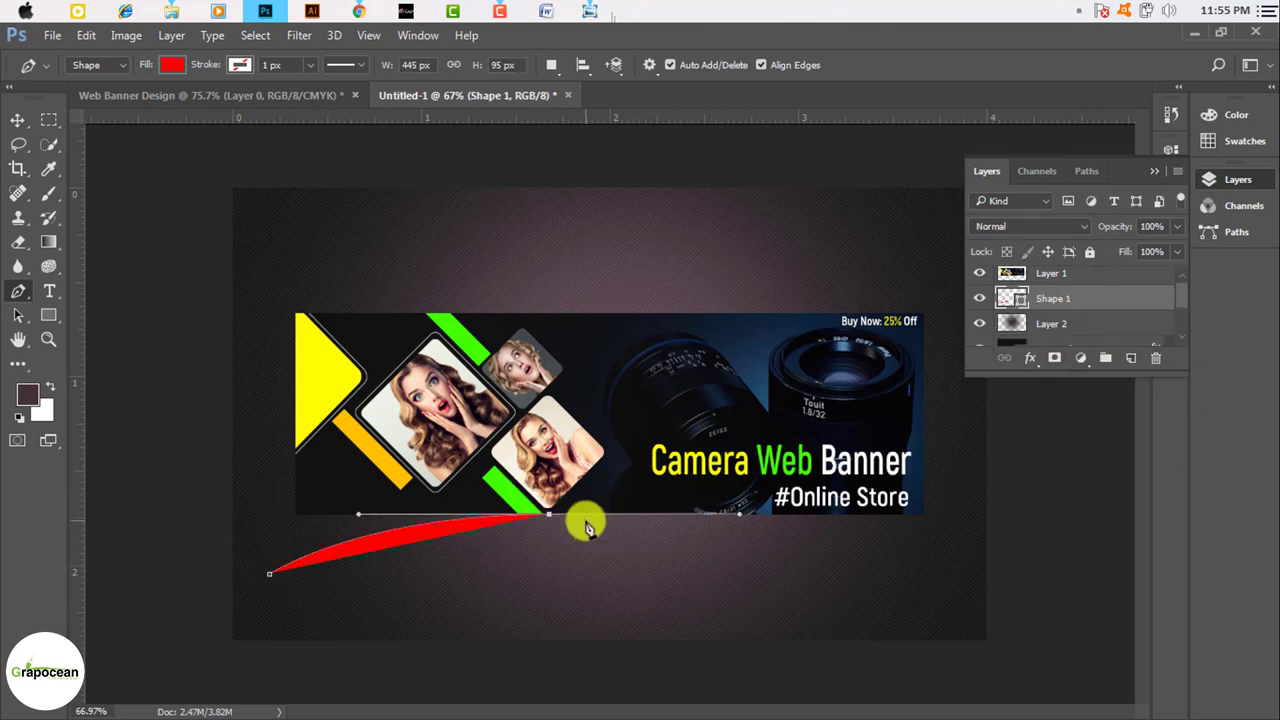
{"action": "left_click", "coordinate": [271, 576]}
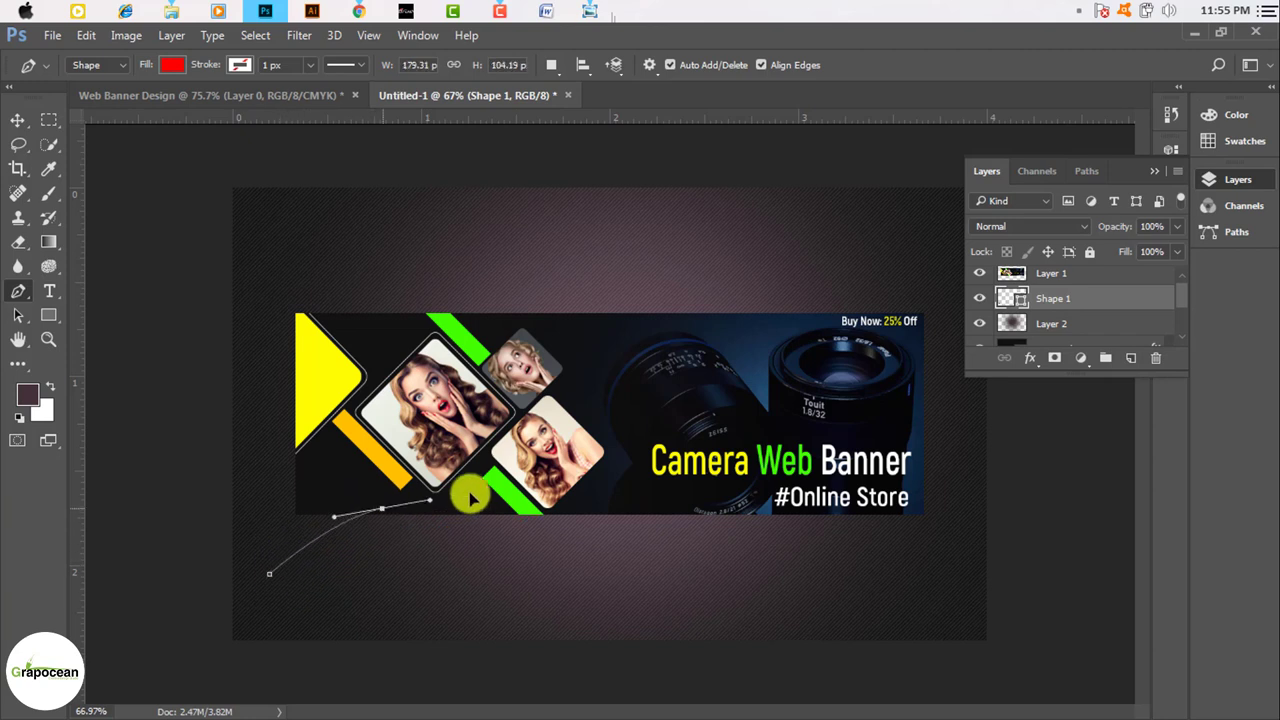
{"action": "left_click_drag", "start_coordinate": [594, 502], "coordinate": [882, 514]}
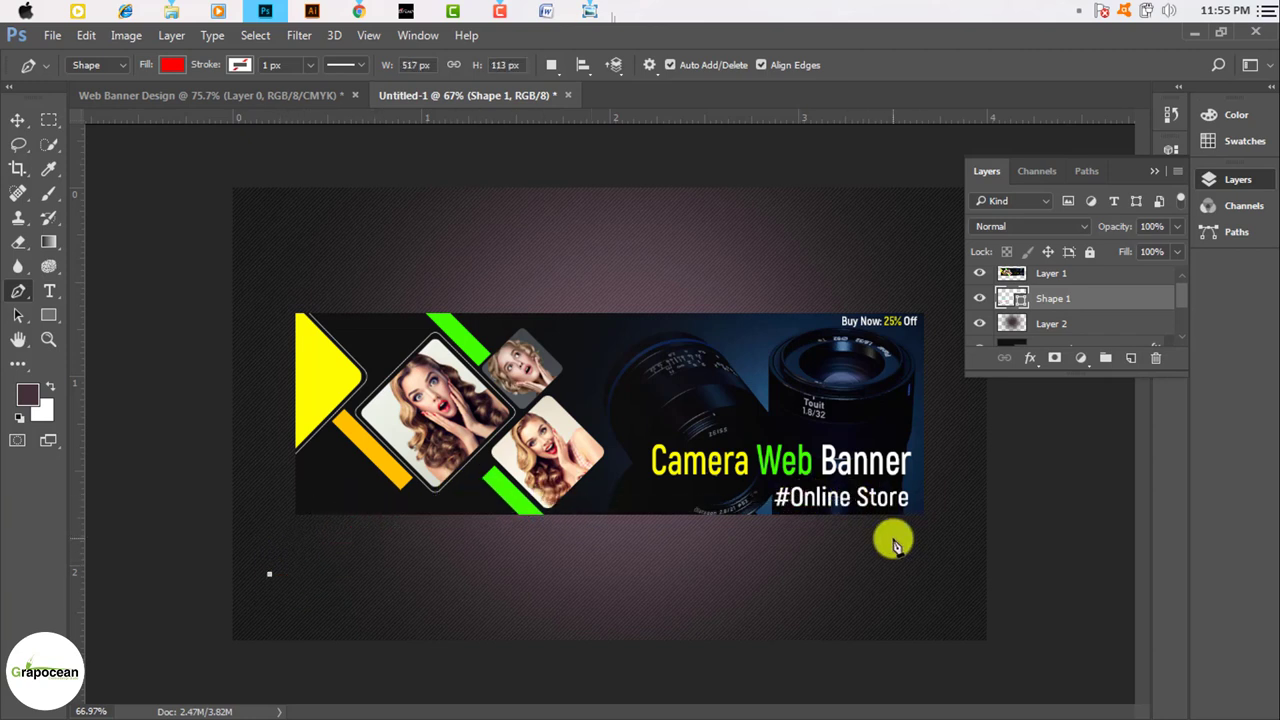
Complete and close the crescent, reshaping its arc handles and left end.
{"action": "left_click_drag", "start_coordinate": [918, 572], "coordinate": [1240, 703]}
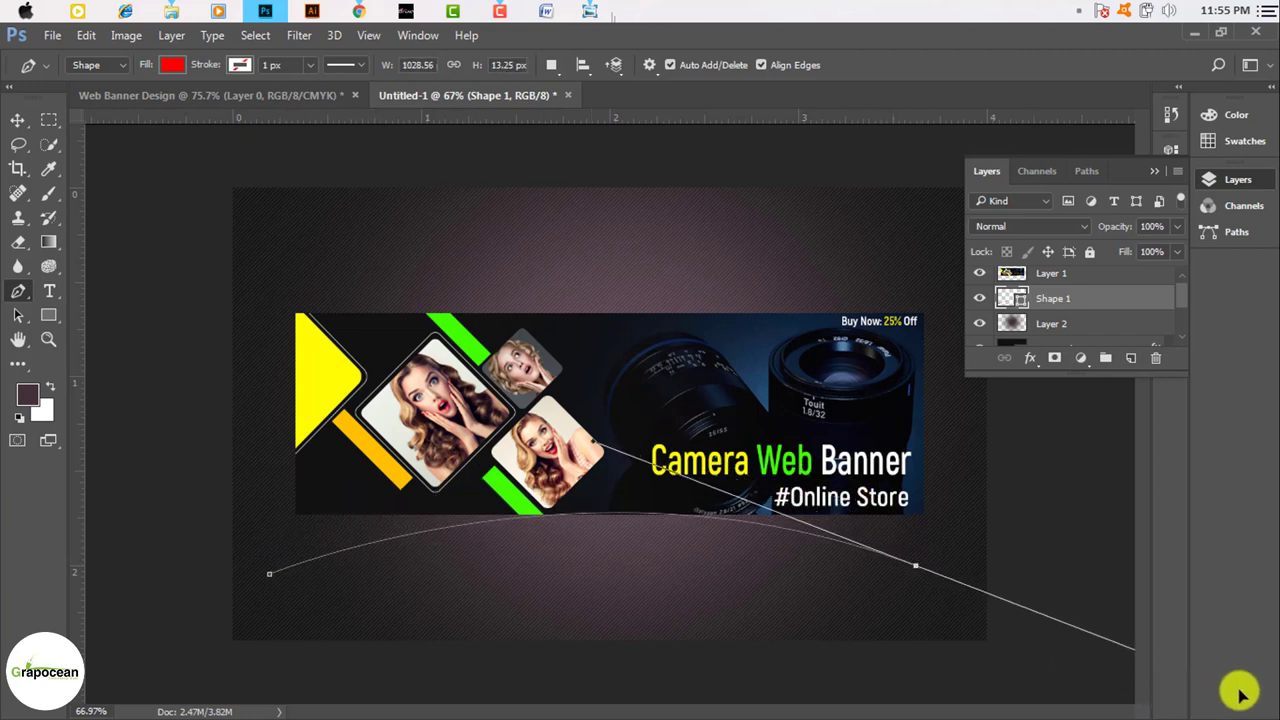
{"action": "left_click_drag", "start_coordinate": [918, 572], "coordinate": [258, 457]}
{"action": "left_click", "coordinate": [343, 548]}
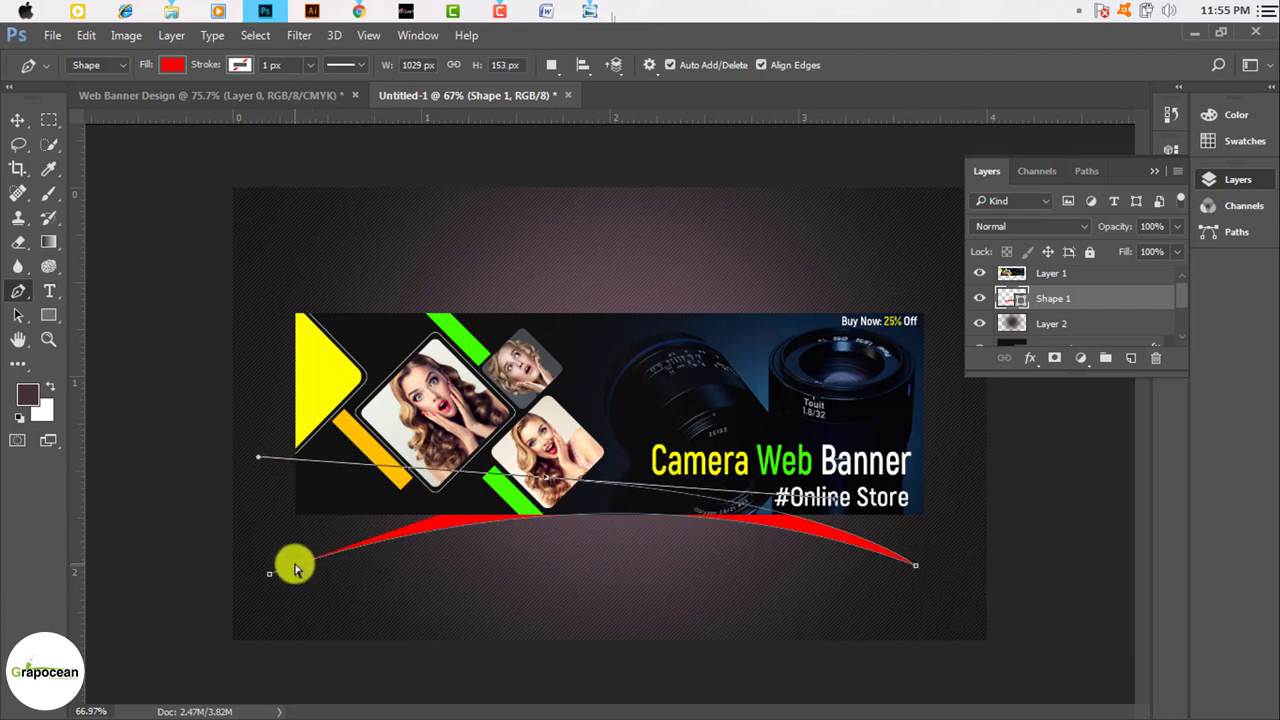
{"action": "mouse_move", "coordinate": [270, 573]}
{"action": "left_mouse_down"}
{"action": "mouse_move", "coordinate": [335, 480]}
{"action": "mouse_move", "coordinate": [276, 582]}
{"action": "mouse_move", "coordinate": [608, 466]}
{"action": "left_mouse_up"}
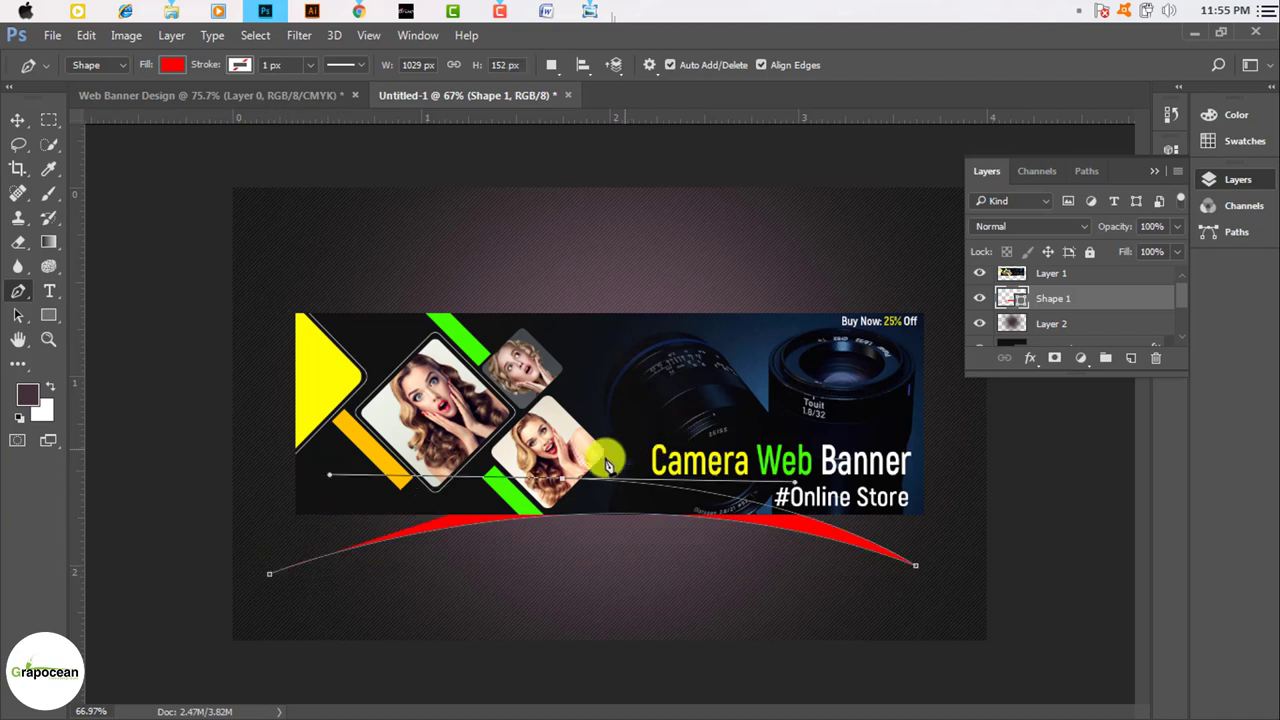
{"action": "left_click", "coordinate": [316, 553]}
{"action": "left_click_drag", "start_coordinate": [269, 575], "coordinate": [150, 657]}
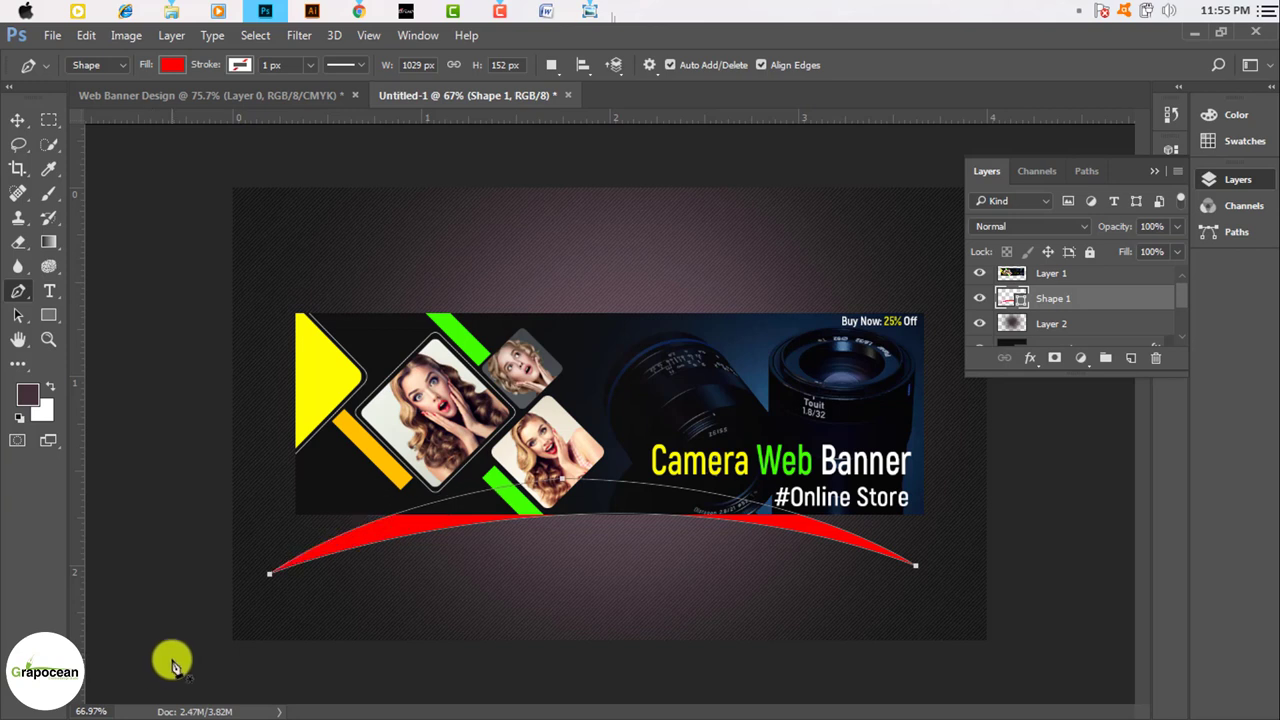
Fill the crescent shape with black.
{"action": "left_click", "coordinate": [172, 65]}
{"action": "left_click", "coordinate": [105, 172]}
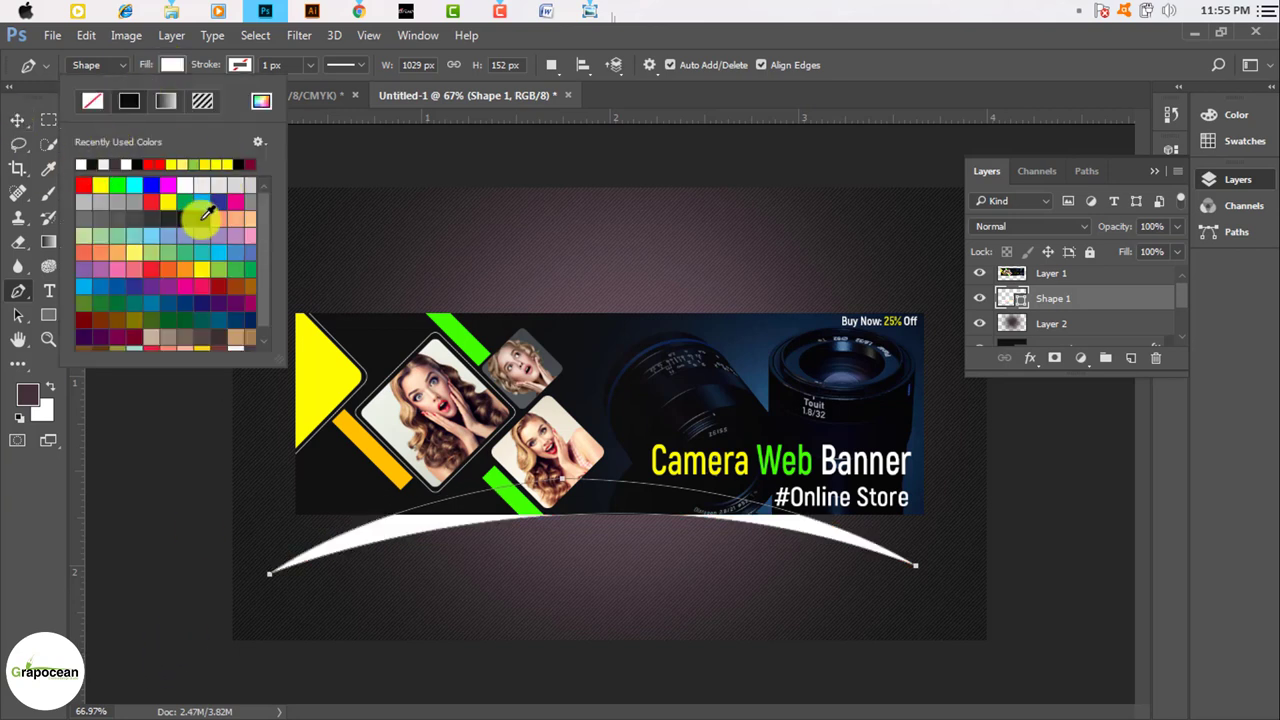
{"action": "left_click", "coordinate": [200, 219]}
{"action": "left_click", "coordinate": [17, 120]}
Convert Shape 1 to a smart object and apply a Gaussian Blur of about 9 px radius.
{"action": "scroll", "coordinate": [732, 545], "scroll_direction": "down", "scroll_amount": 2, "text": "alt"}
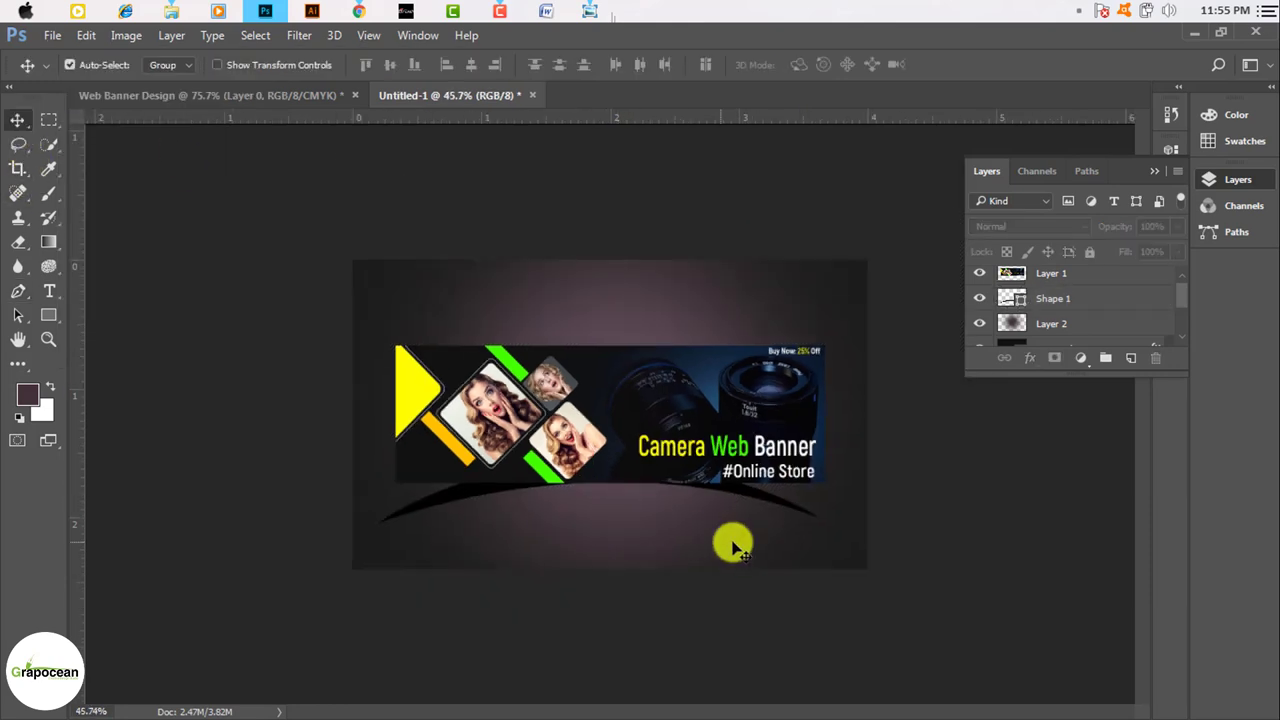
{"action": "scroll", "coordinate": [760, 530], "scroll_direction": "up", "scroll_amount": 1, "text": "alt"}
{"action": "left_click", "coordinate": [800, 517]}
{"action": "scroll", "coordinate": [752, 542], "scroll_direction": "down", "scroll_amount": 2, "text": "alt"}
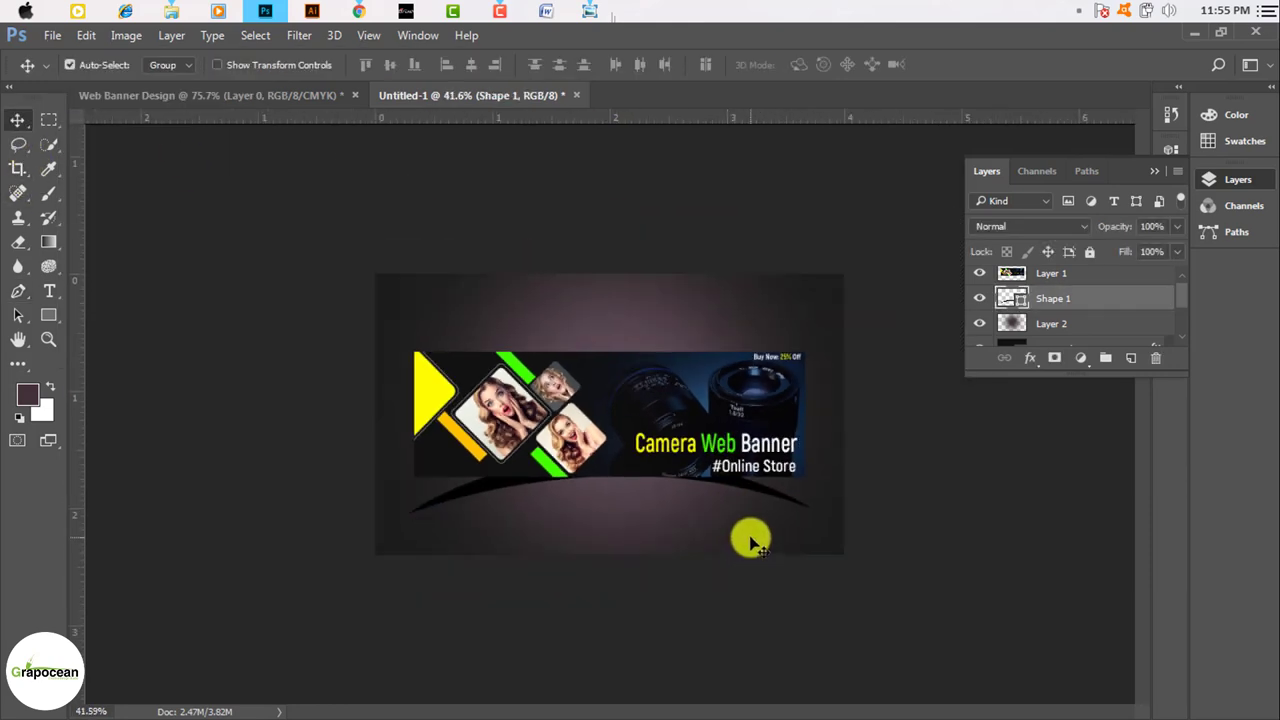
{"action": "left_click", "coordinate": [299, 35]}
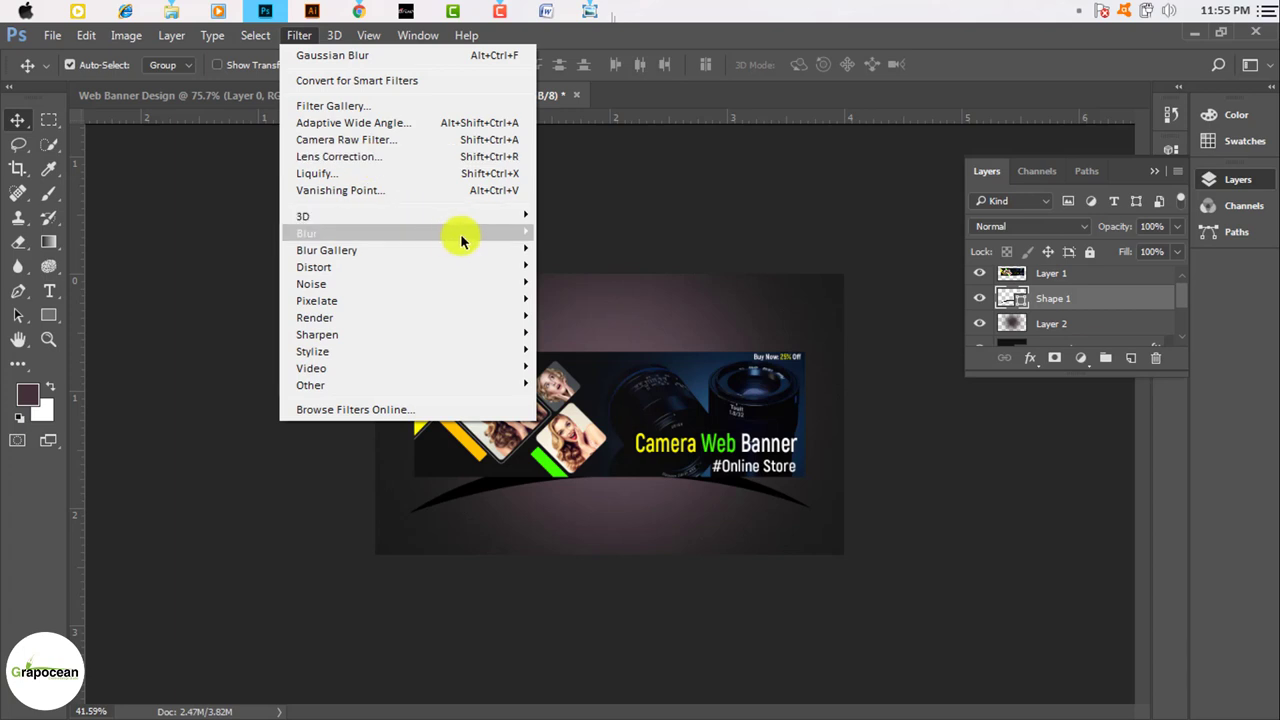
{"action": "mouse_move", "coordinate": [306, 233]}
{"action": "left_click", "coordinate": [612, 325]}
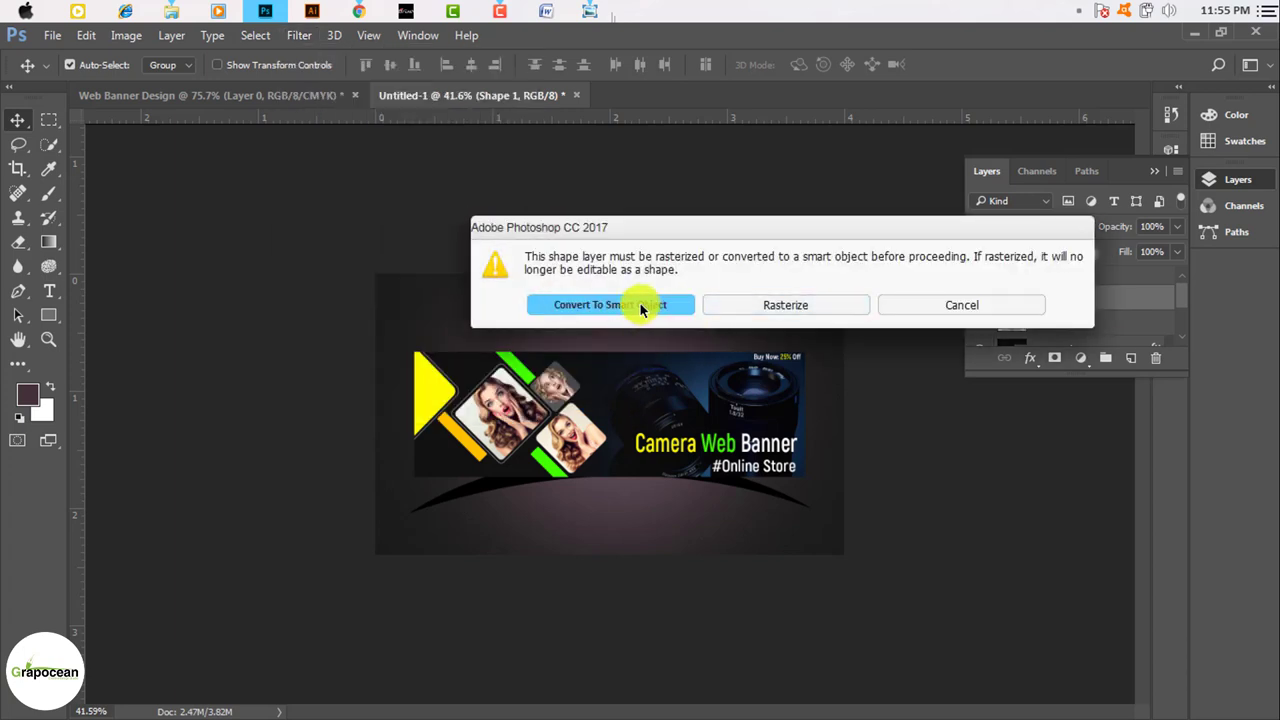
{"action": "left_click", "coordinate": [641, 308]}
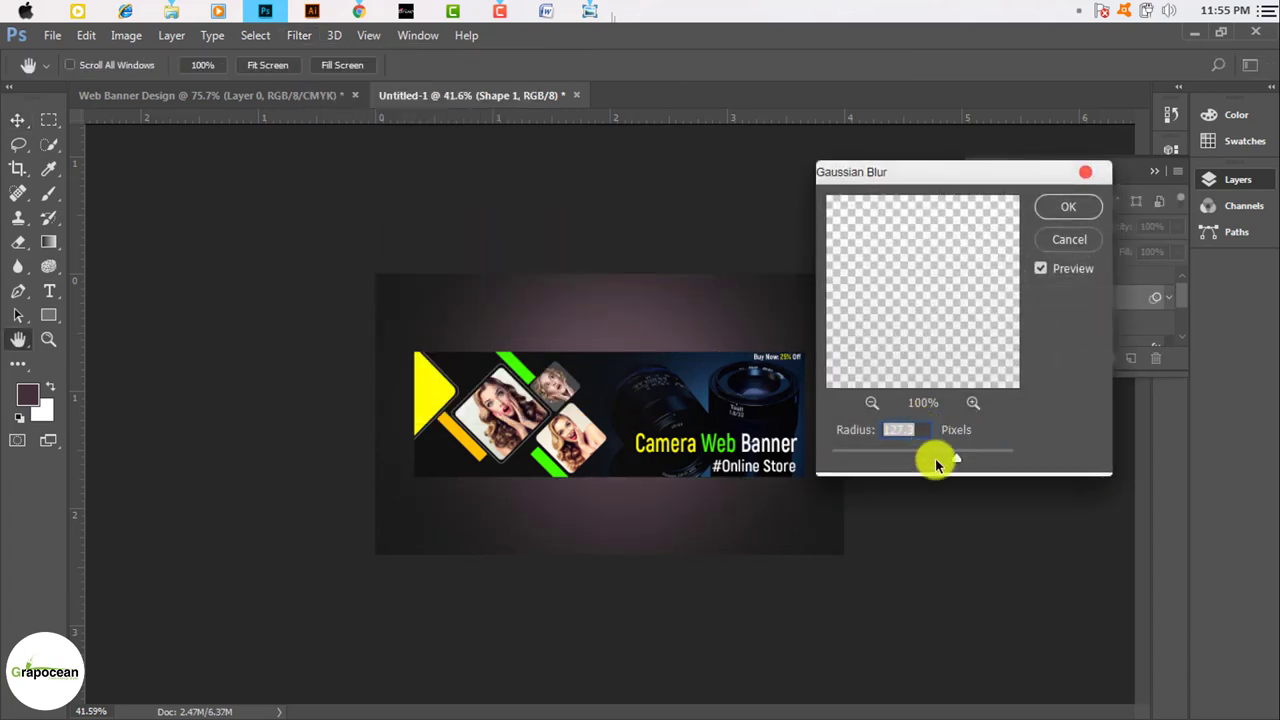
{"action": "left_click_drag", "start_coordinate": [937, 463], "coordinate": [924, 459]}
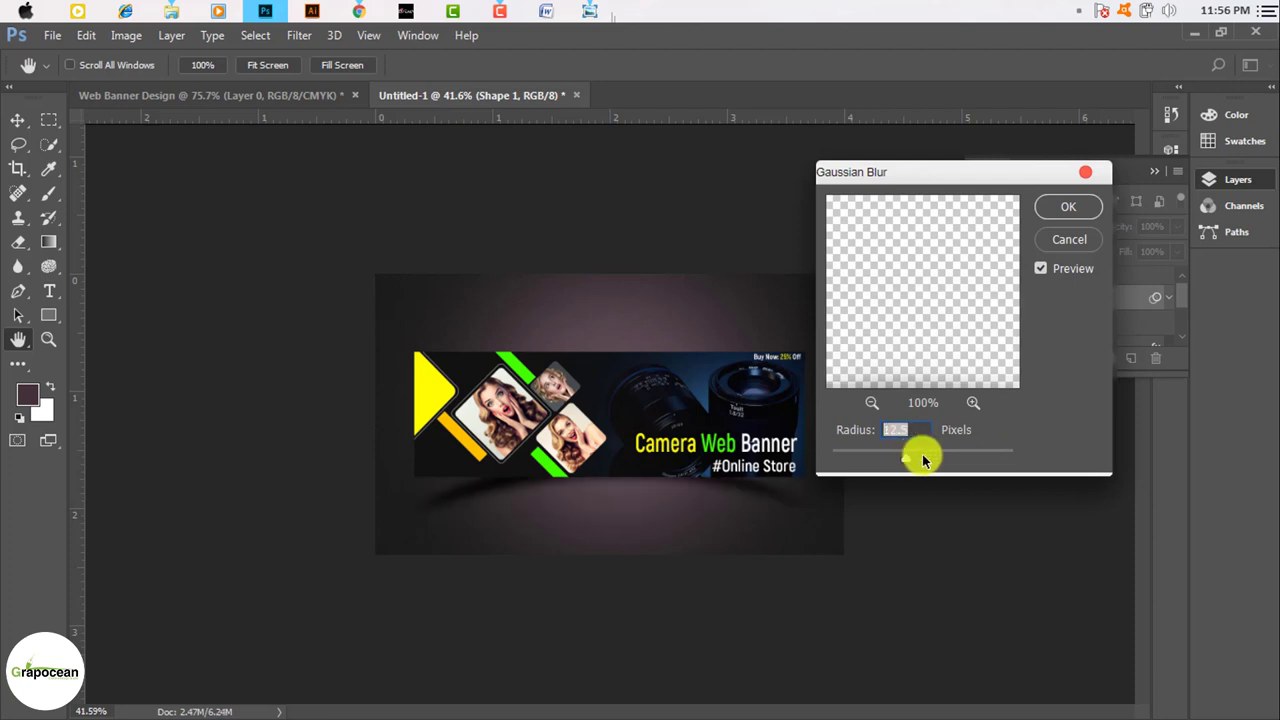
{"action": "mouse_move", "coordinate": [903, 458]}
{"action": "left_mouse_down"}
{"action": "mouse_move", "coordinate": [923, 452]}
{"action": "mouse_move", "coordinate": [911, 459]}
{"action": "left_mouse_up"}
{"action": "left_click", "coordinate": [1065, 213]}
Nudge the blurred shadow slightly lower beneath the banner with the Move tool.
{"action": "key", "text": "v"}
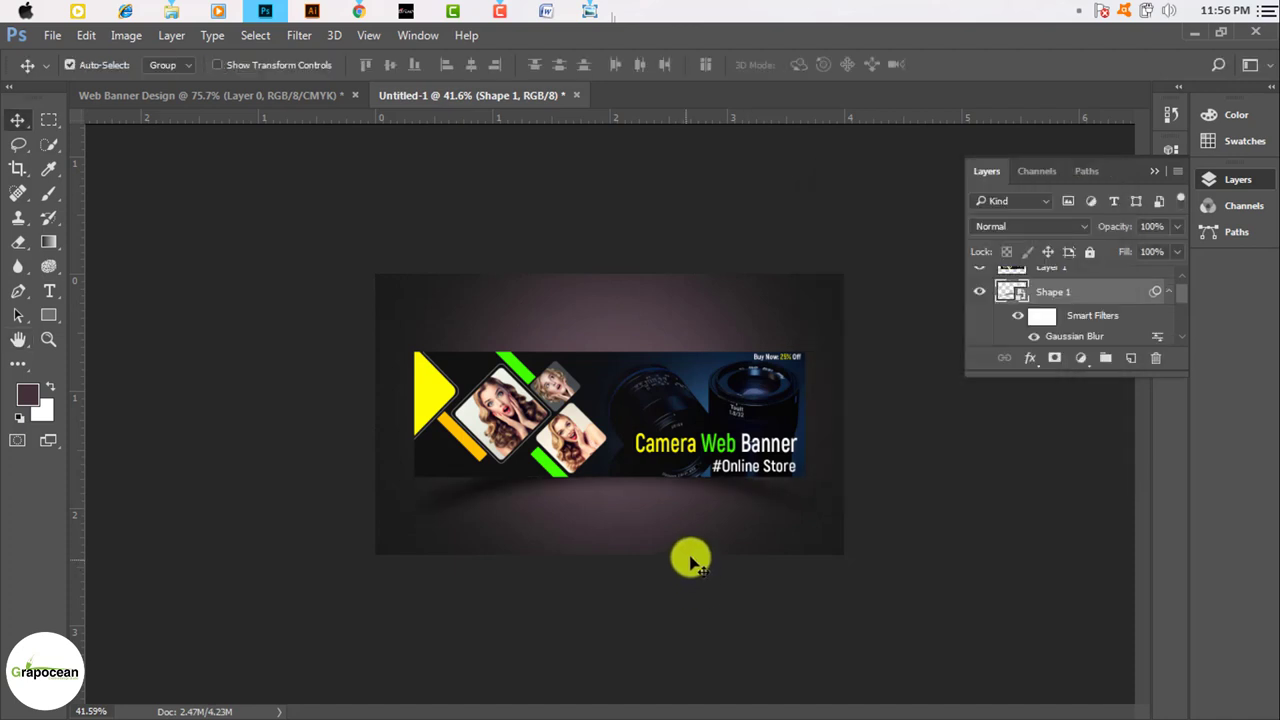
{"action": "scroll", "coordinate": [623, 543], "scroll_direction": "up", "scroll_amount": 2}
{"action": "scroll", "coordinate": [694, 543], "scroll_direction": "down", "scroll_amount": 3}
{"action": "scroll", "coordinate": [685, 547], "scroll_direction": "down", "scroll_amount": 2}
{"action": "scroll", "coordinate": [685, 547], "scroll_direction": "up", "scroll_amount": 2}
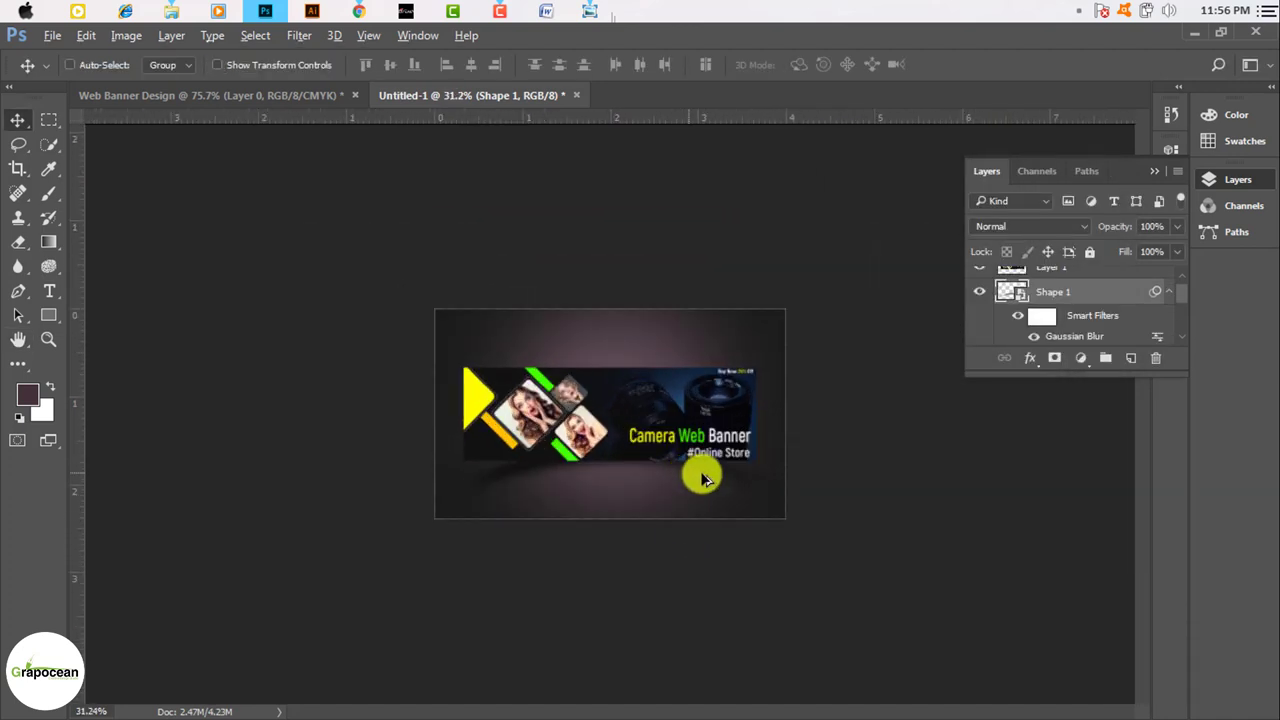
{"action": "scroll", "coordinate": [700, 471], "scroll_direction": "up", "scroll_amount": 2}
{"action": "left_click_drag", "start_coordinate": [754, 491], "coordinate": [754, 507]}
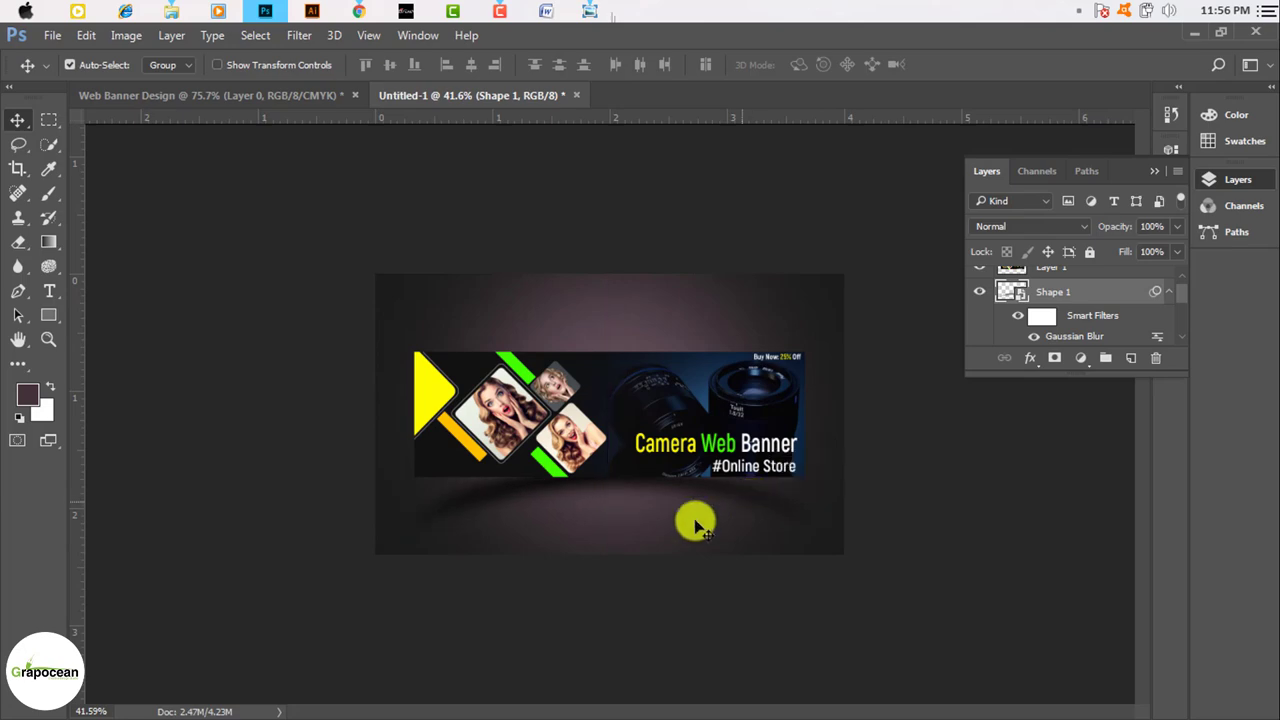